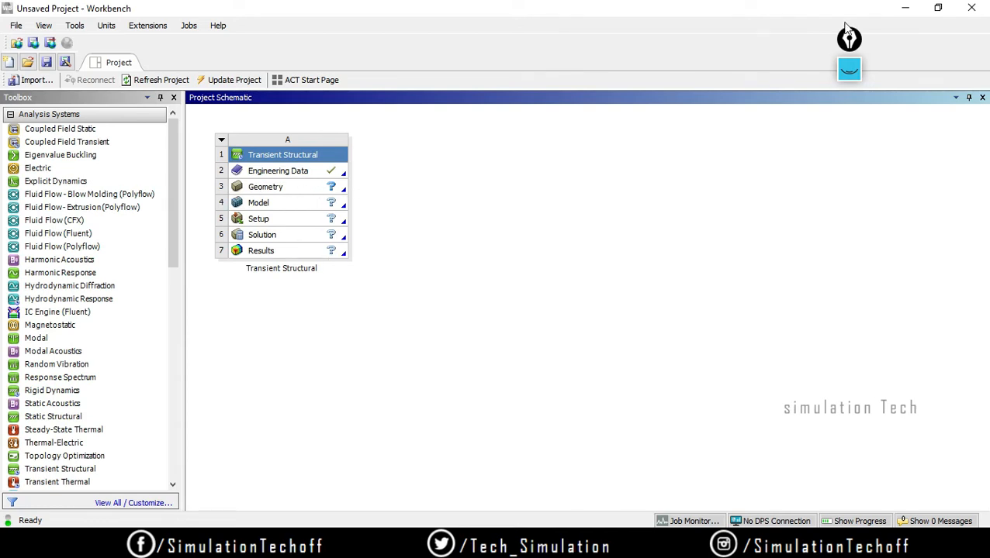
Draw a wide pink rectangle with two smaller rectangles beneath it as an on-screen annotation of the supported beam.
{"action": "left_click", "coordinate": [848, 68]}
{"action": "left_click", "coordinate": [848, 135]}
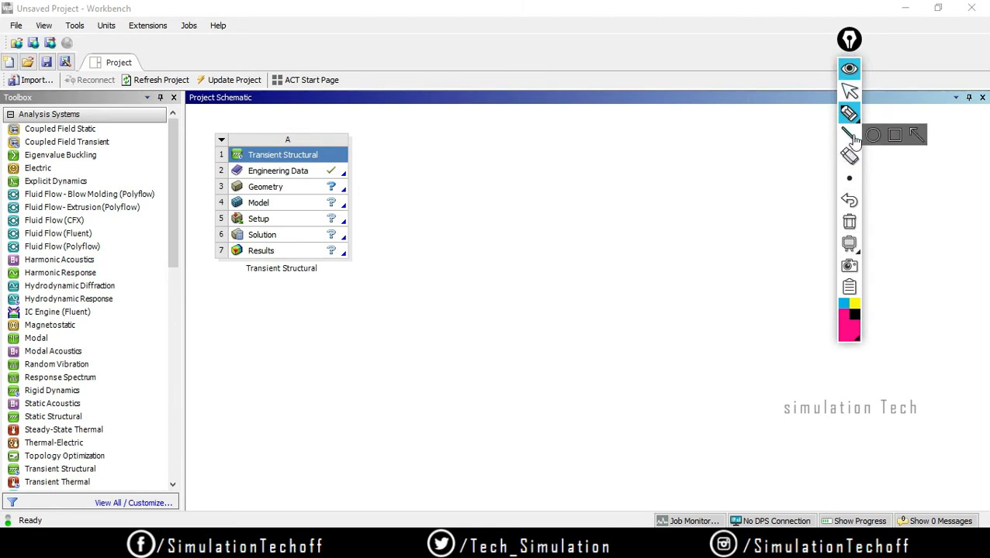
{"action": "left_click", "coordinate": [894, 137]}
{"action": "mouse_move", "coordinate": [518, 261]}
{"action": "left_mouse_down"}
{"action": "mouse_move", "coordinate": [553, 311]}
{"action": "mouse_move", "coordinate": [858, 349]}
{"action": "mouse_move", "coordinate": [946, 375]}
{"action": "mouse_move", "coordinate": [944, 365]}
{"action": "left_mouse_up"}
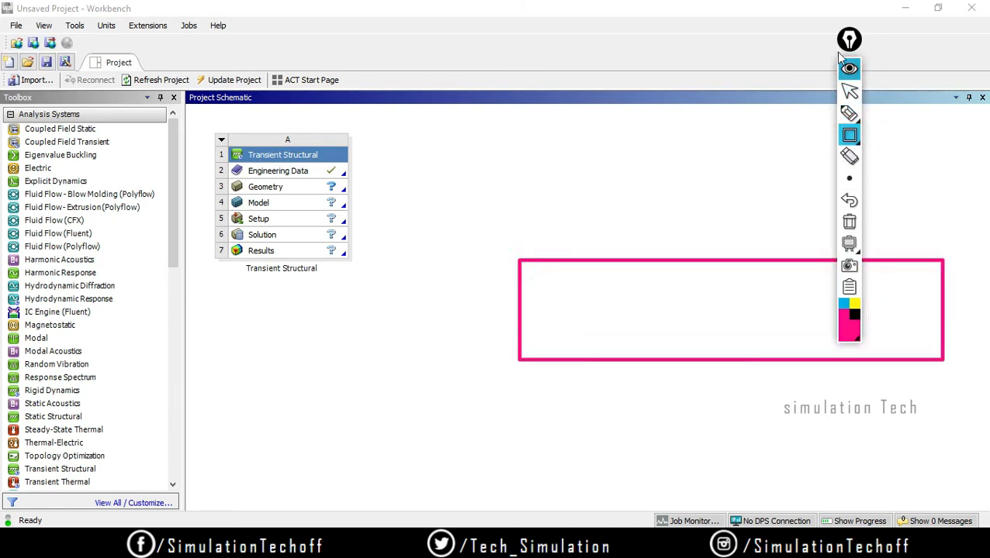
{"action": "left_click", "coordinate": [848, 135]}
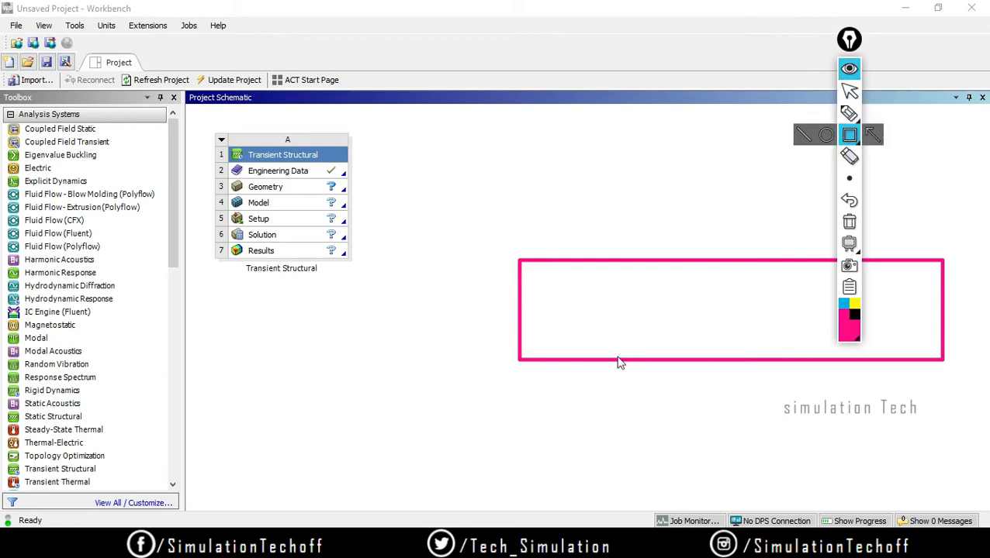
{"action": "left_click_drag", "start_coordinate": [610, 362], "coordinate": [701, 440]}
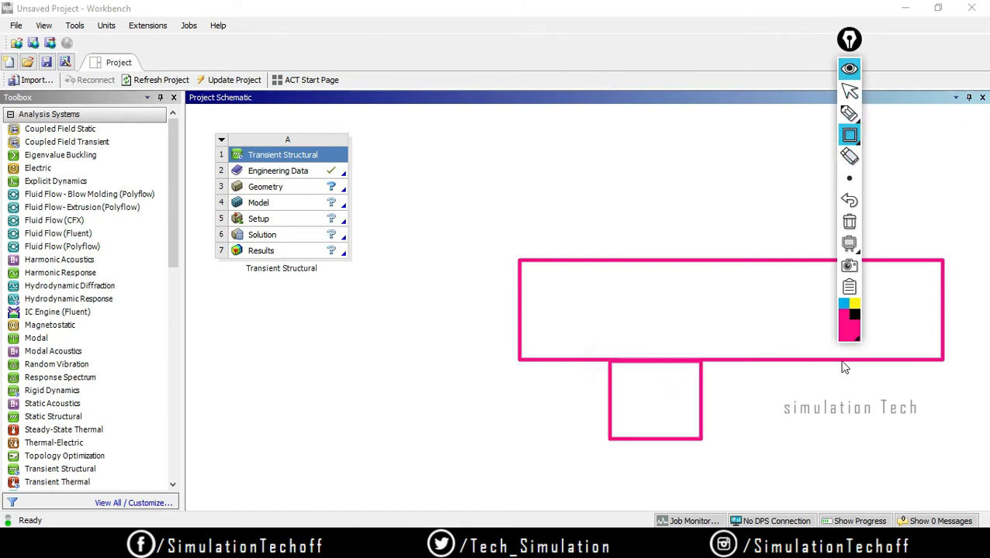
{"action": "left_click_drag", "start_coordinate": [841, 363], "coordinate": [915, 448]}
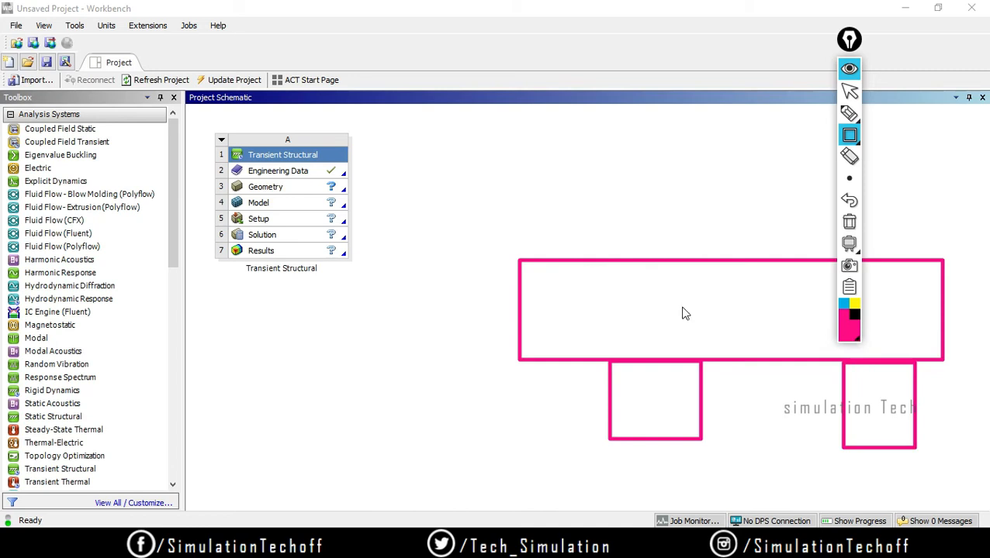
Add five black downward arrows along the annotated beam's upper edge, then hide the annotation.
{"action": "left_click_drag", "start_coordinate": [851, 63], "coordinate": [380, 138]}
{"action": "mouse_move", "coordinate": [378, 186]}
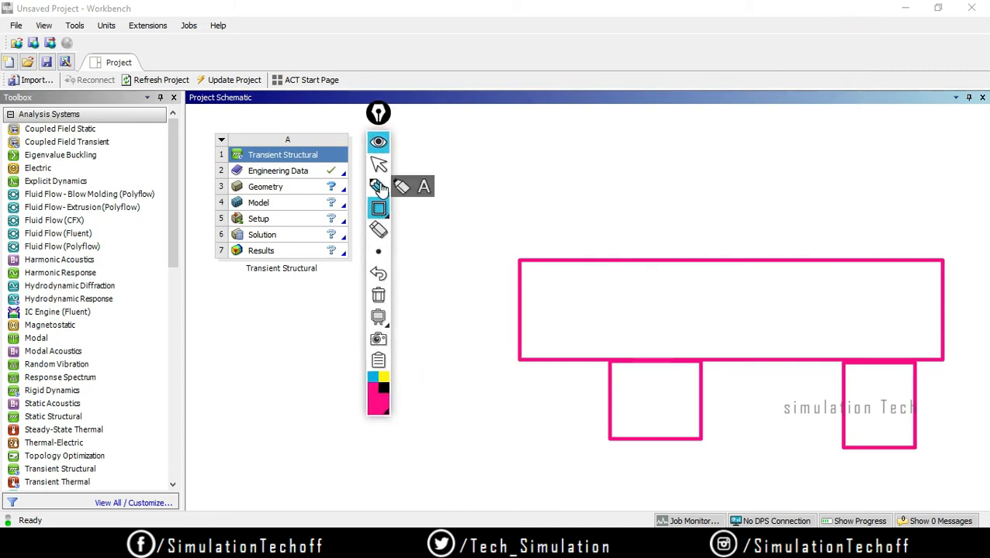
{"action": "mouse_move", "coordinate": [379, 208]}
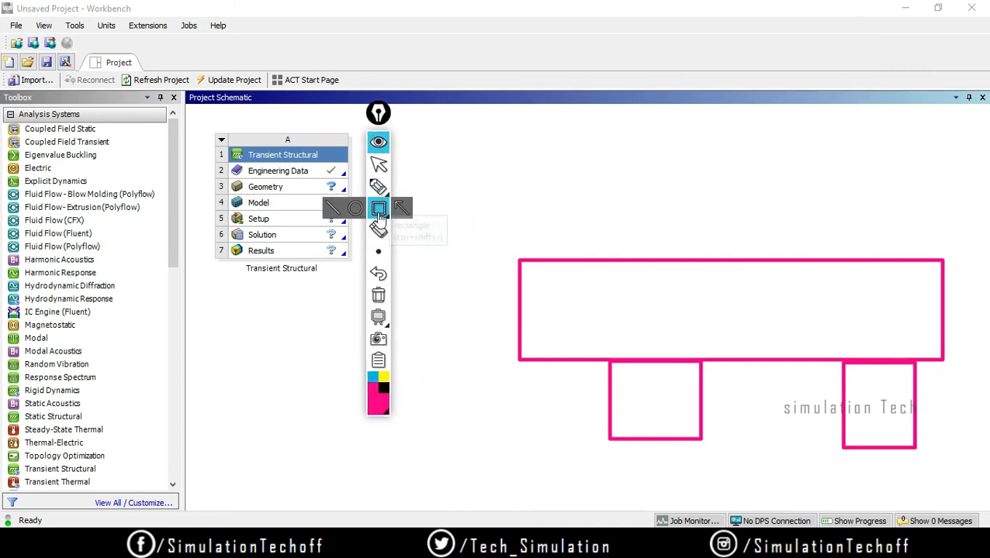
{"action": "left_click", "coordinate": [409, 211]}
{"action": "left_click", "coordinate": [383, 388]}
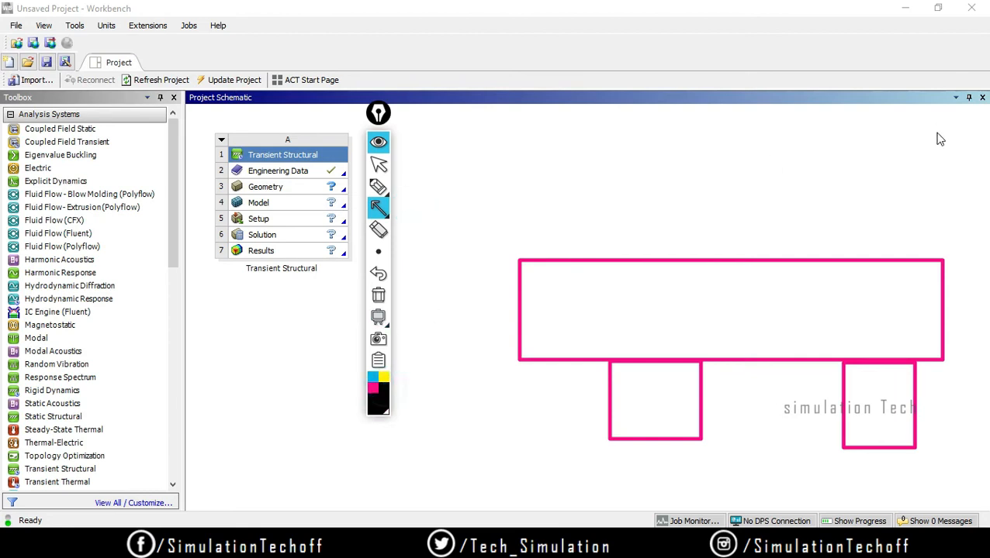
{"action": "left_click_drag", "start_coordinate": [890, 191], "coordinate": [898, 264]}
{"action": "left_click_drag", "start_coordinate": [810, 184], "coordinate": [809, 259]}
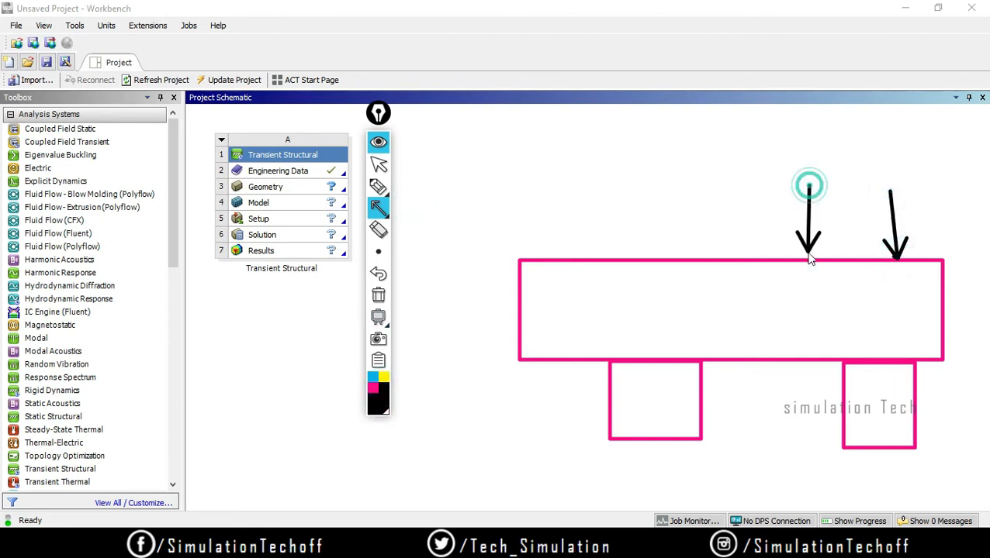
{"action": "left_click_drag", "start_coordinate": [713, 183], "coordinate": [719, 257]}
{"action": "left_click_drag", "start_coordinate": [639, 184], "coordinate": [644, 259]}
{"action": "left_click_drag", "start_coordinate": [572, 184], "coordinate": [564, 259]}
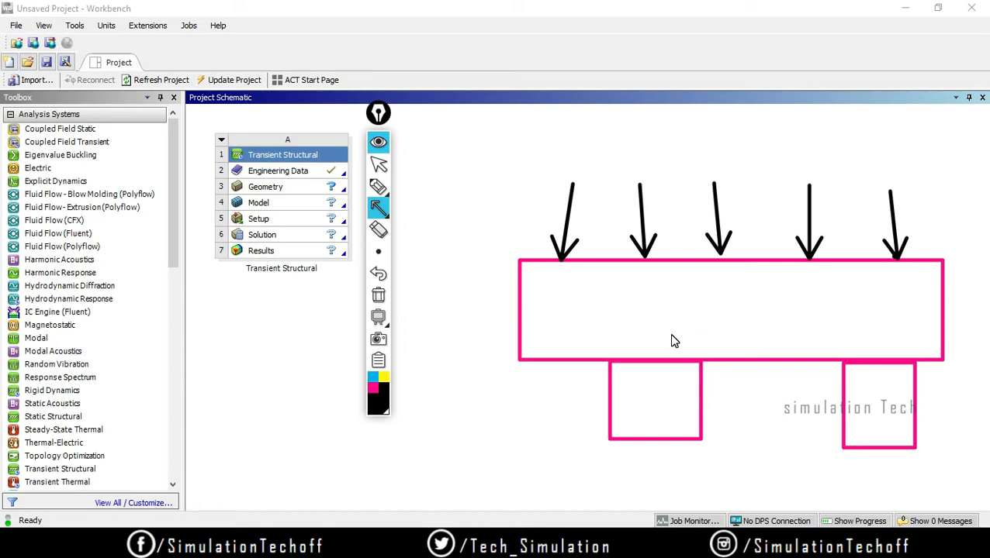
{"action": "left_click", "coordinate": [378, 142]}
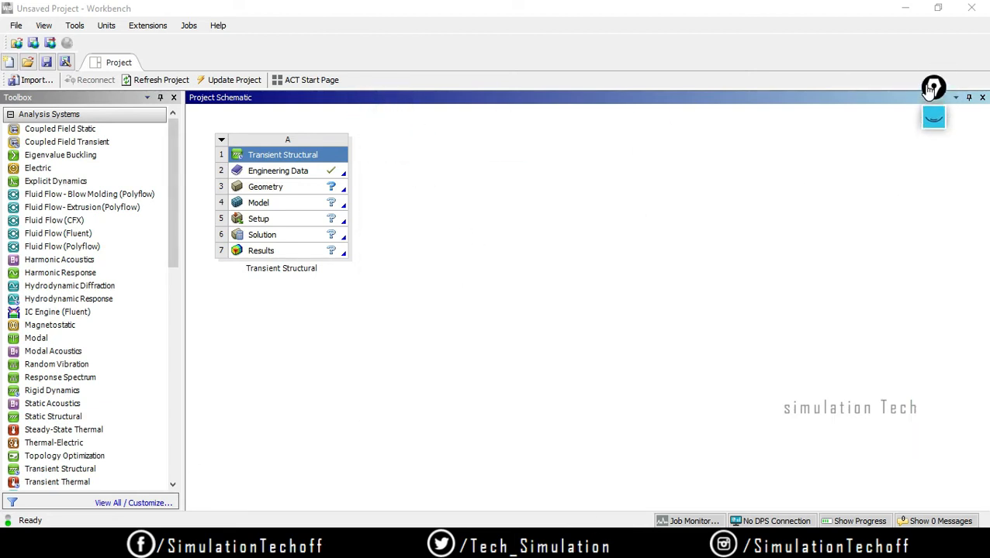
Open the Transient Structural geometry in DesignModeler, allowing its private-network firewall access, and rearrange the workspace to enlarge the graphics area.
{"action": "double_click", "coordinate": [272, 187]}
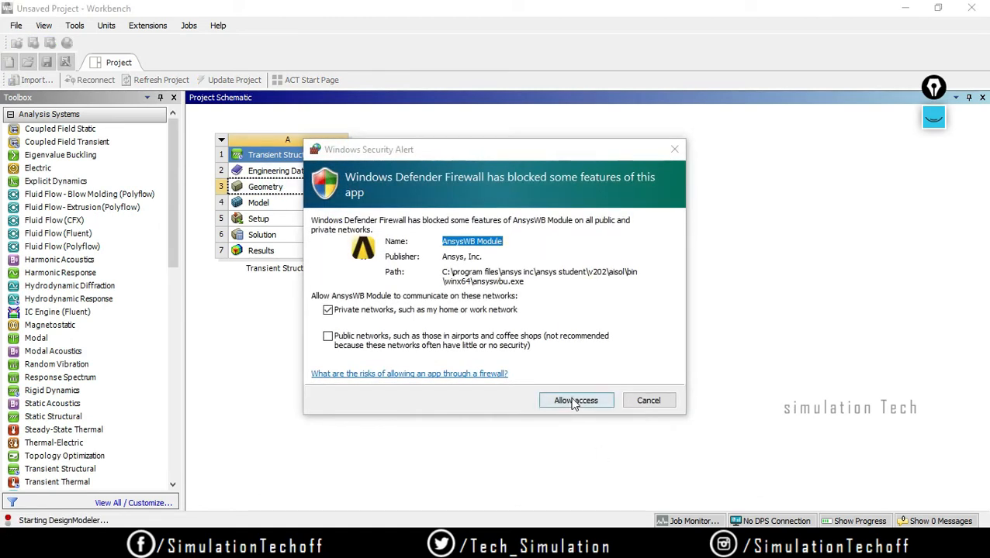
{"action": "left_click", "coordinate": [580, 403]}
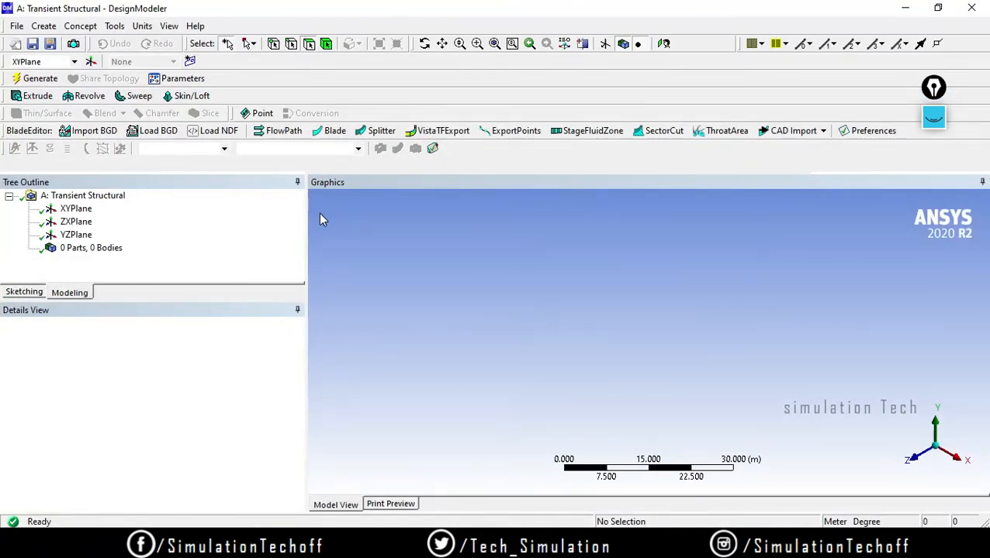
{"action": "left_click_drag", "start_coordinate": [306, 218], "coordinate": [182, 220]}
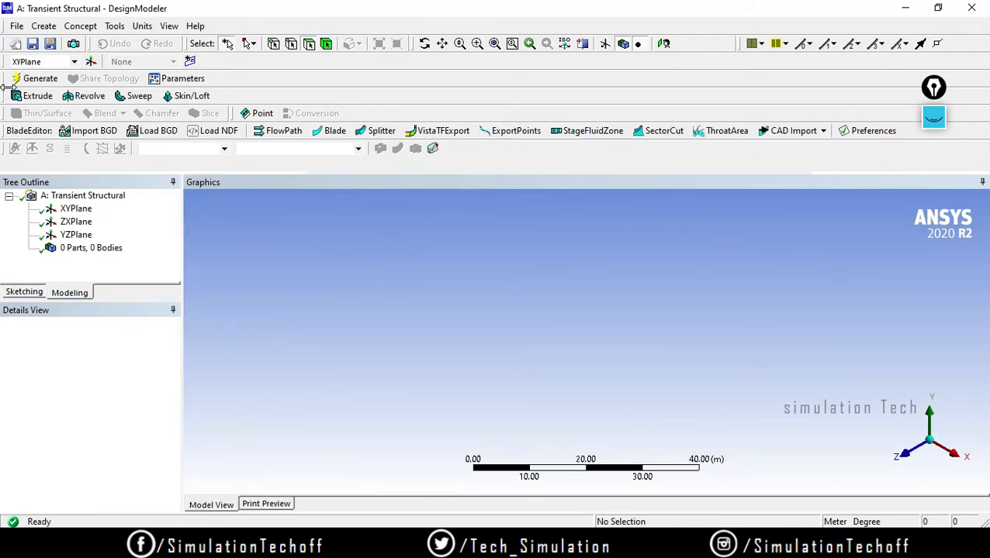
{"action": "left_click_drag", "start_coordinate": [11, 96], "coordinate": [234, 78]}
Orient the view face-on to the XY plane and bring up an enlarged list of sketching tools.
{"action": "left_click", "coordinate": [74, 175]}
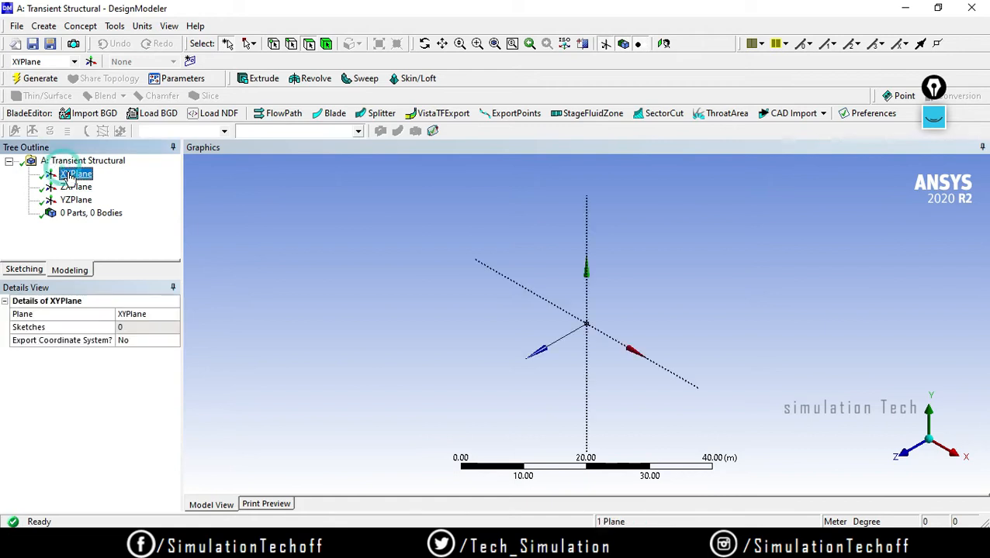
{"action": "right_click", "coordinate": [74, 175]}
{"action": "left_click", "coordinate": [97, 182]}
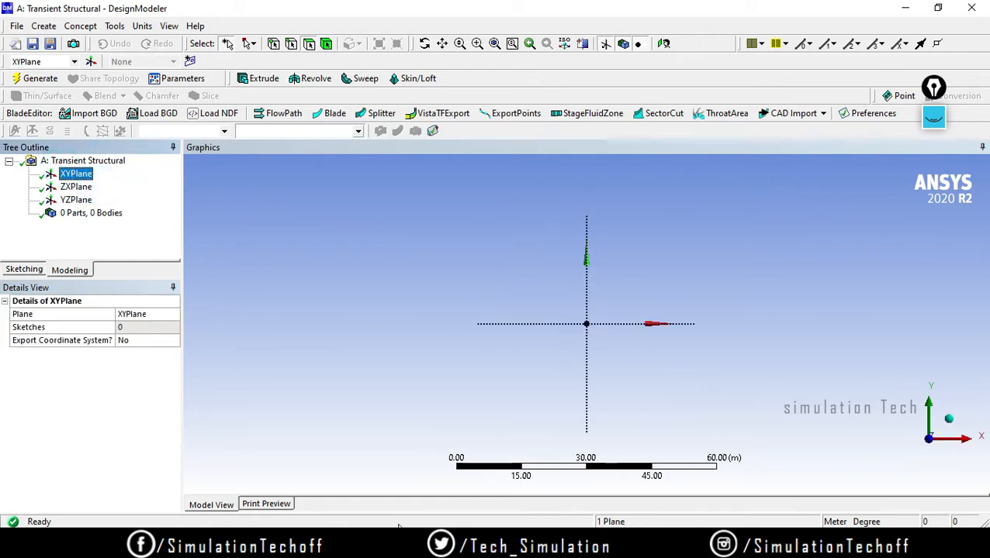
{"action": "left_click", "coordinate": [17, 270]}
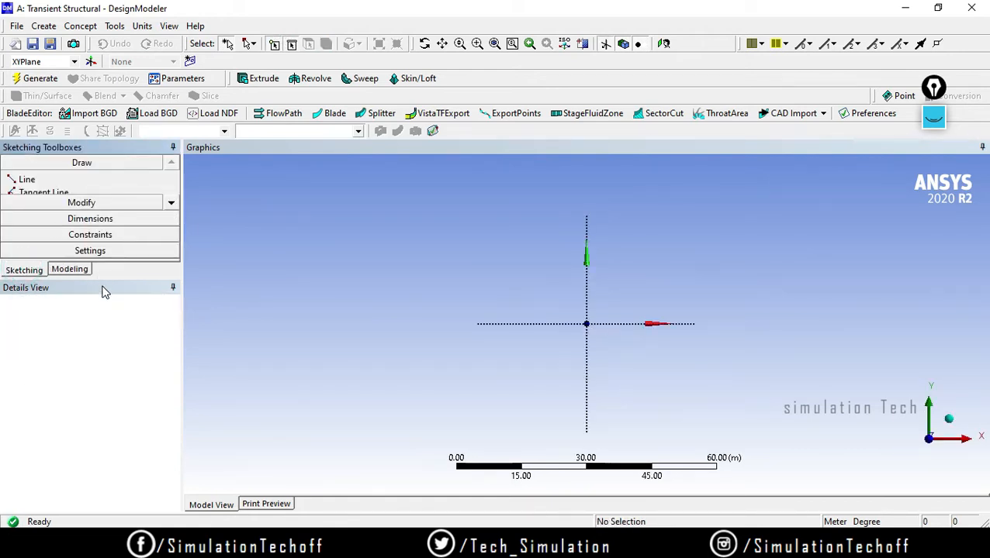
{"action": "left_click_drag", "start_coordinate": [101, 277], "coordinate": [106, 392]}
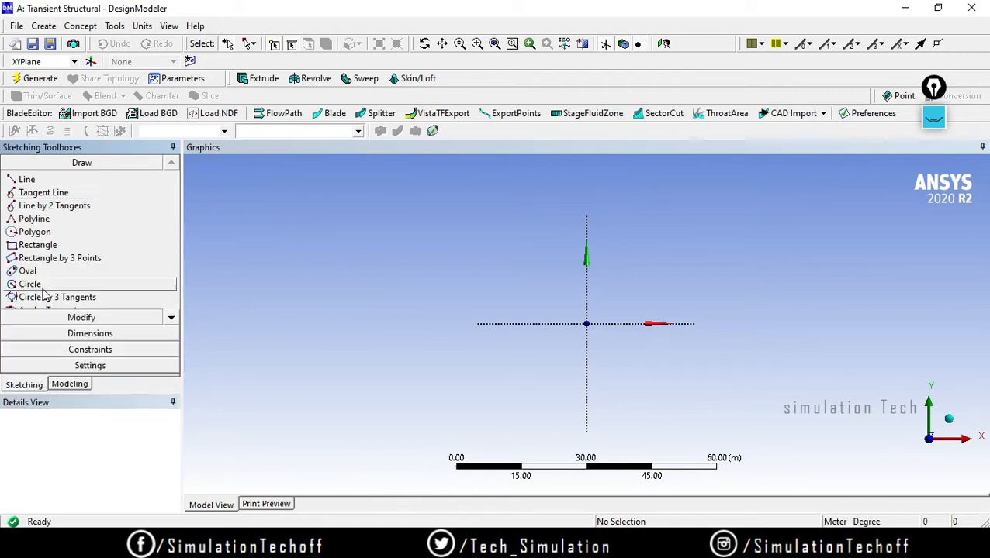
Leave the Rectangle tool and sketching mode and set the model's length unit to Millimeter.
{"action": "left_click", "coordinate": [38, 245]}
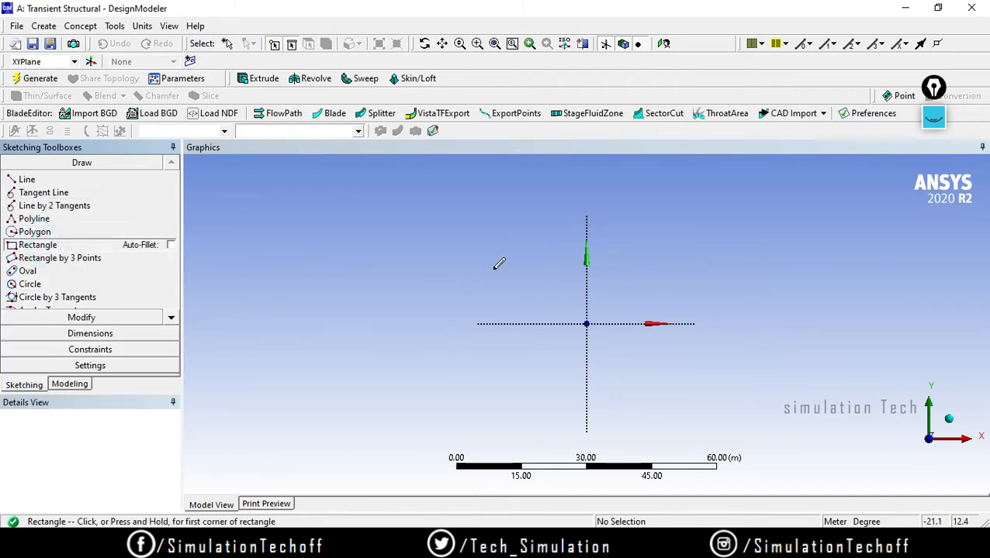
{"action": "left_click", "coordinate": [144, 26]}
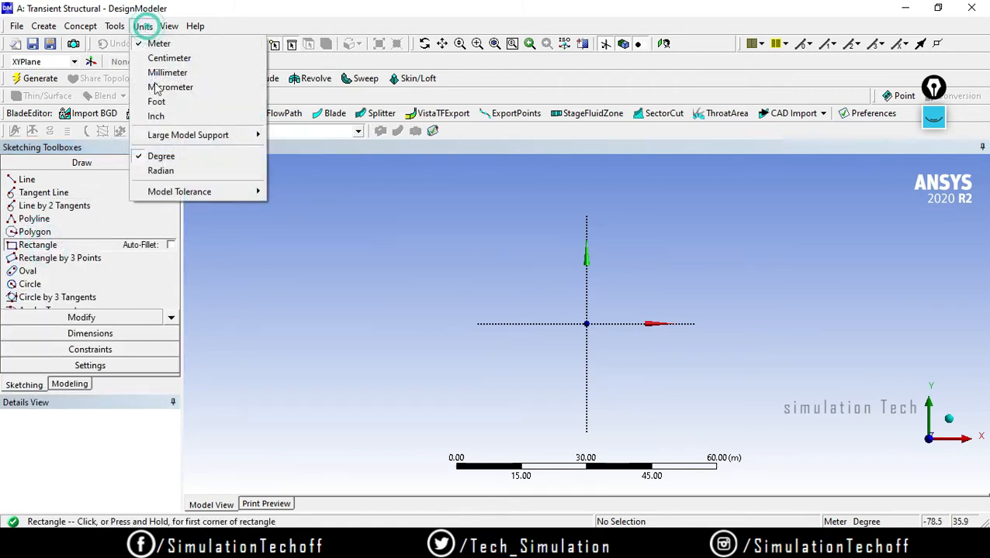
{"action": "left_click", "coordinate": [64, 385]}
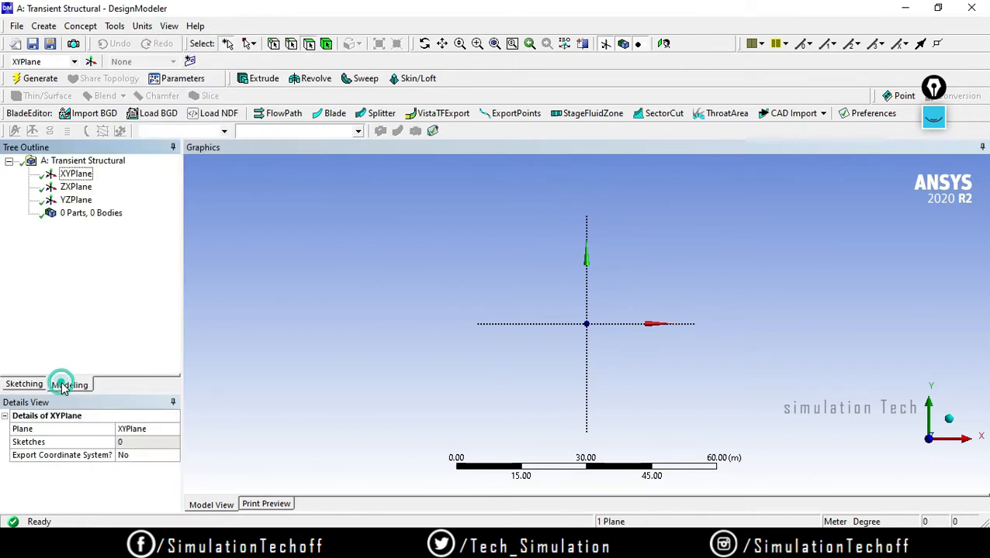
{"action": "left_click", "coordinate": [143, 25]}
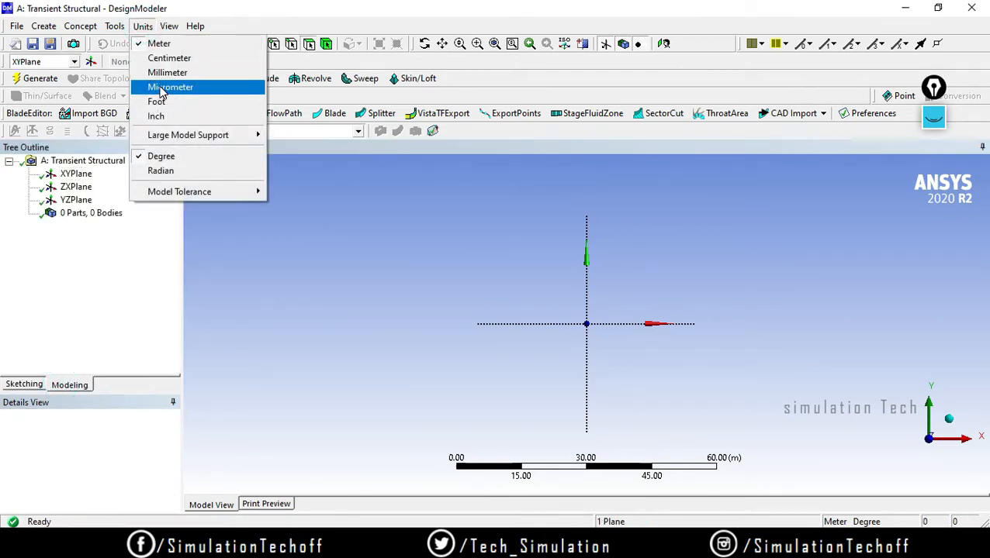
{"action": "left_click", "coordinate": [166, 72]}
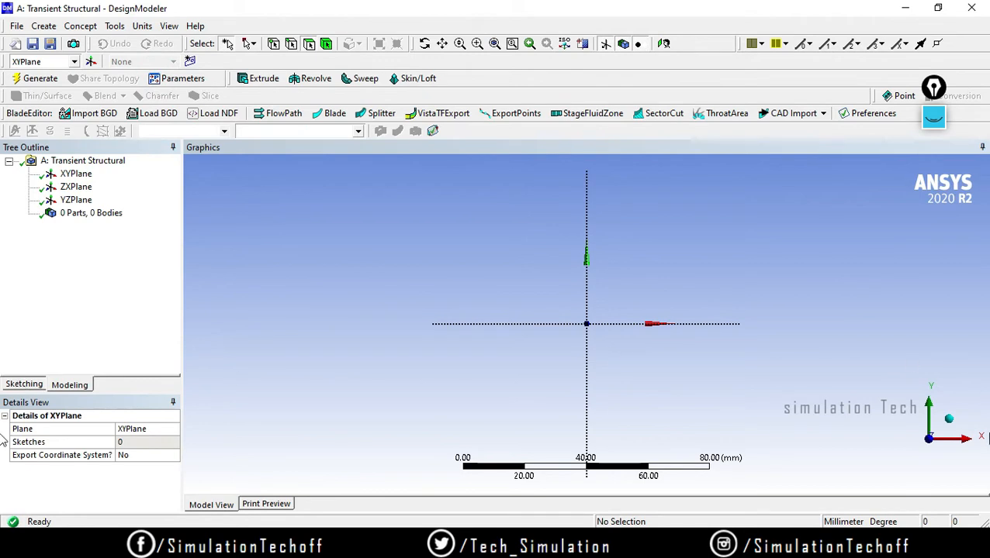
Sketch a wide rectangle on the XY plane with its lower edge on the X axis, extending across the Y axis.
{"action": "left_click", "coordinate": [662, 41]}
{"action": "left_click", "coordinate": [23, 385]}
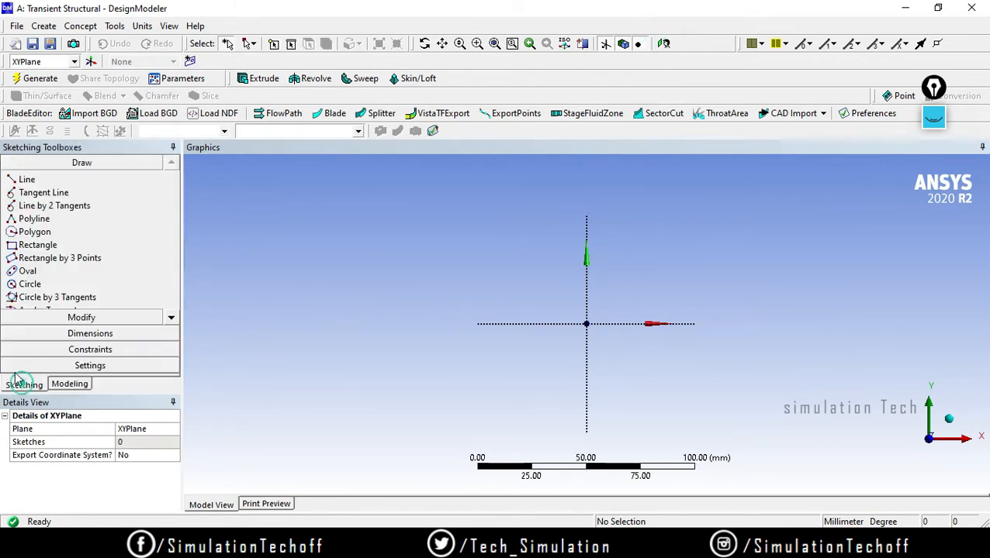
{"action": "left_click", "coordinate": [68, 245]}
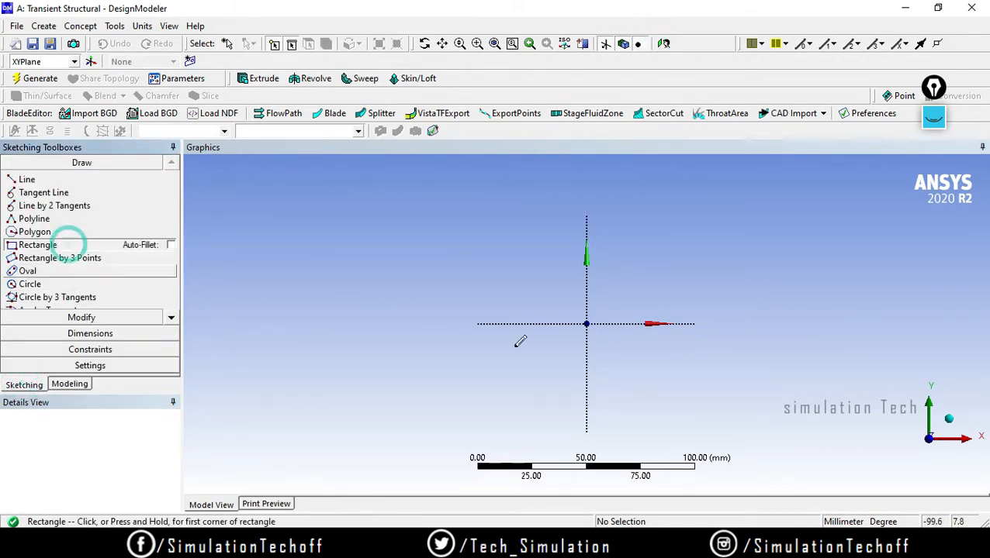
{"action": "left_click", "coordinate": [489, 273]}
{"action": "left_click", "coordinate": [783, 322]}
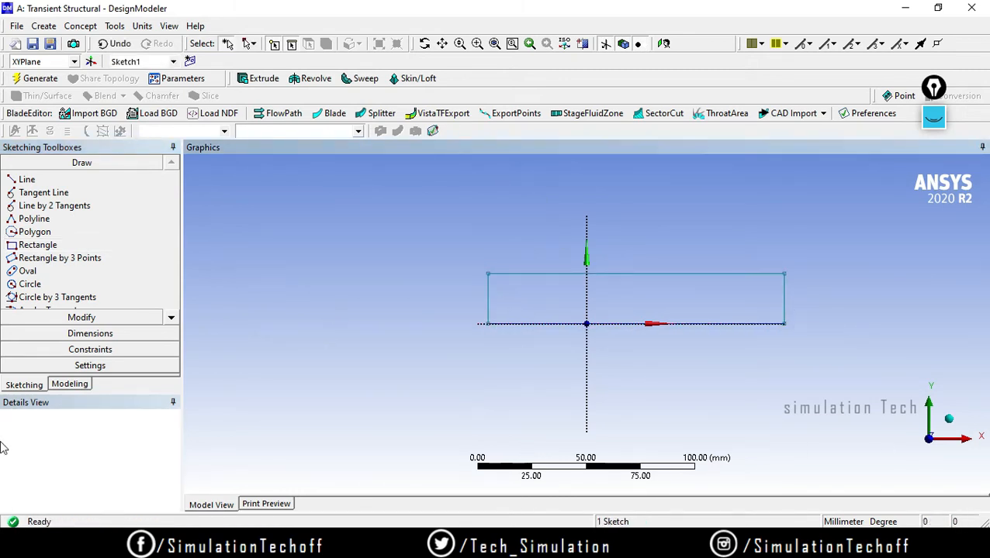
Apply a Symmetry constraint to the rectangle's two vertical sides about the Y axis.
{"action": "left_click", "coordinate": [92, 350]}
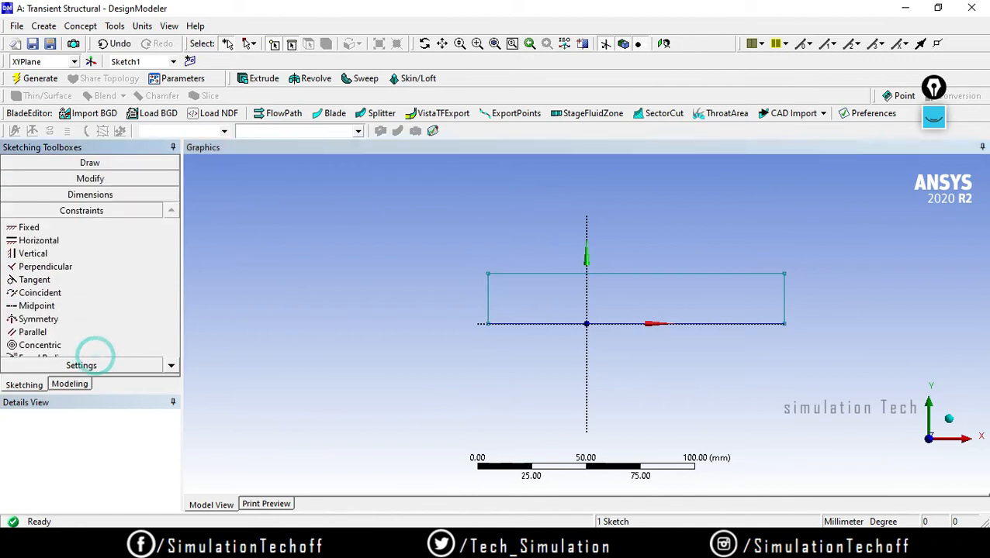
{"action": "left_click", "coordinate": [104, 319]}
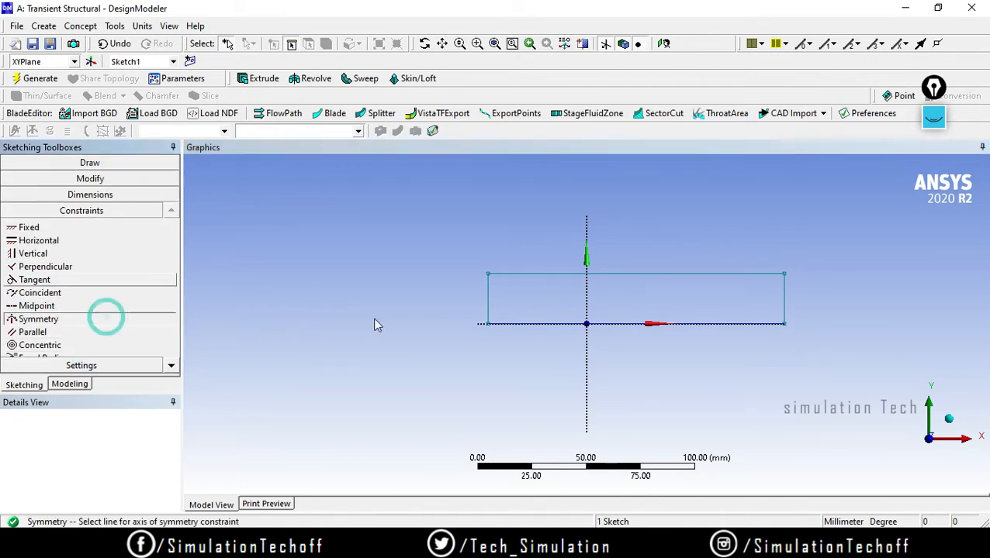
{"action": "left_click", "coordinate": [587, 309]}
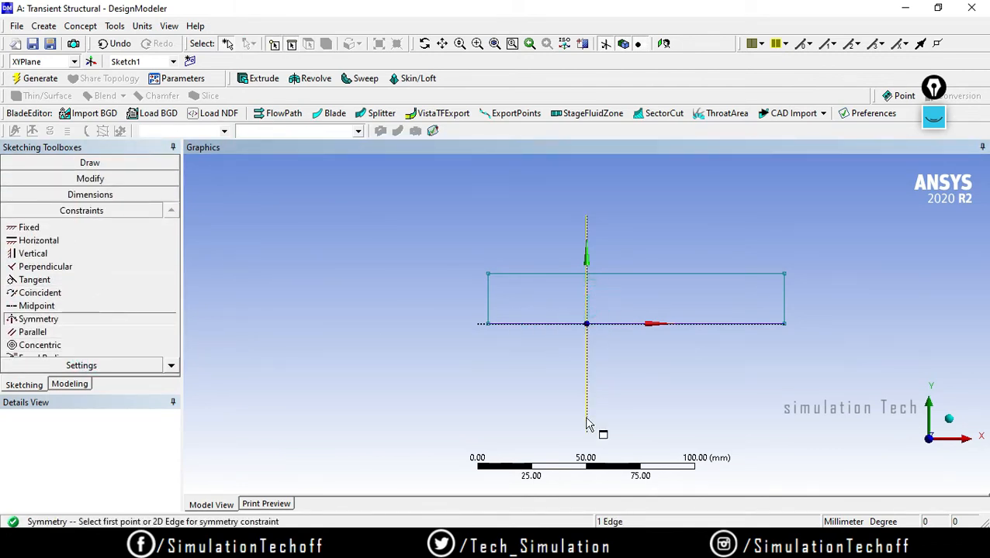
{"action": "left_click", "coordinate": [487, 299]}
{"action": "left_click", "coordinate": [785, 307]}
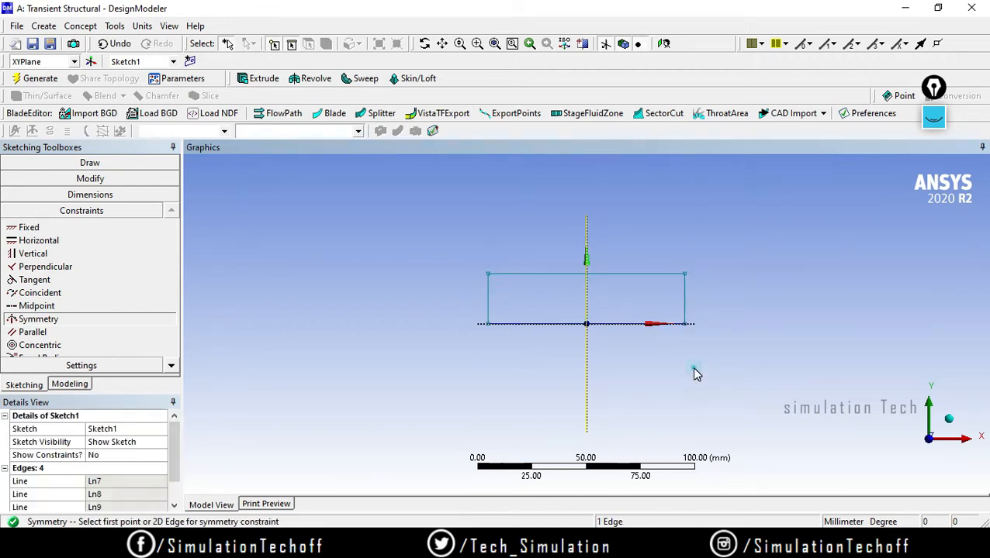
Dimension the rectangle's upper edge with a General dimension and set its length to 200 mm.
{"action": "left_click", "coordinate": [70, 195]}
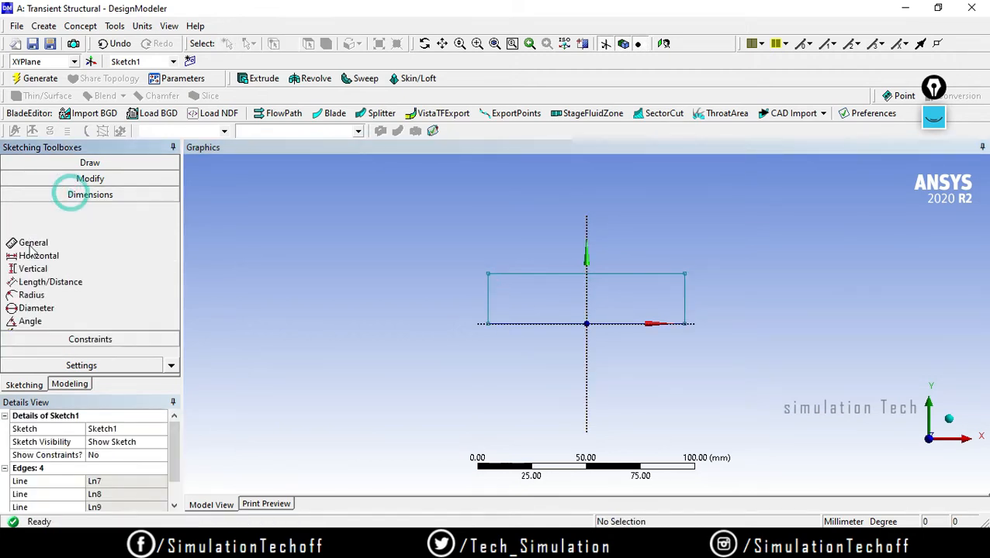
{"action": "left_click", "coordinate": [547, 276]}
{"action": "left_click", "coordinate": [521, 226]}
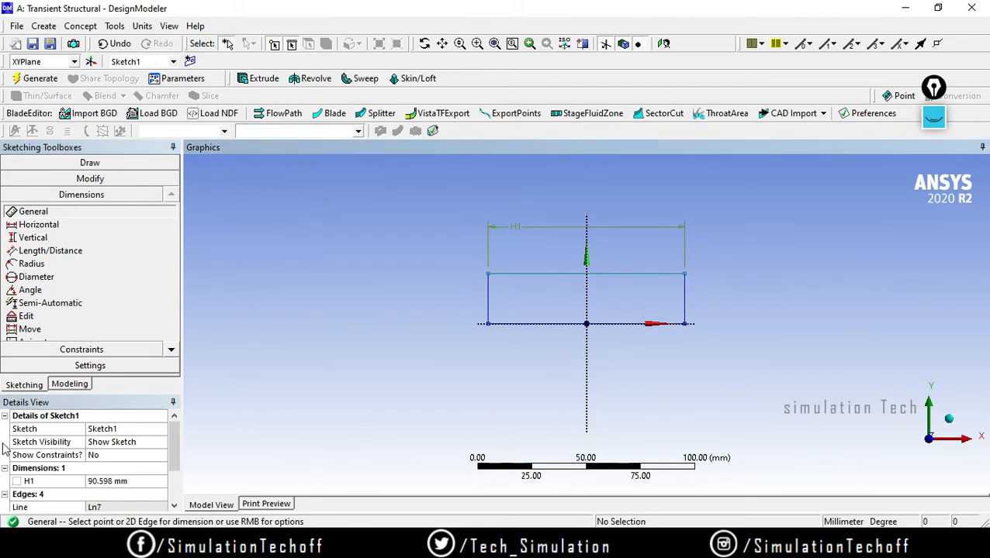
{"action": "left_click", "coordinate": [114, 480]}
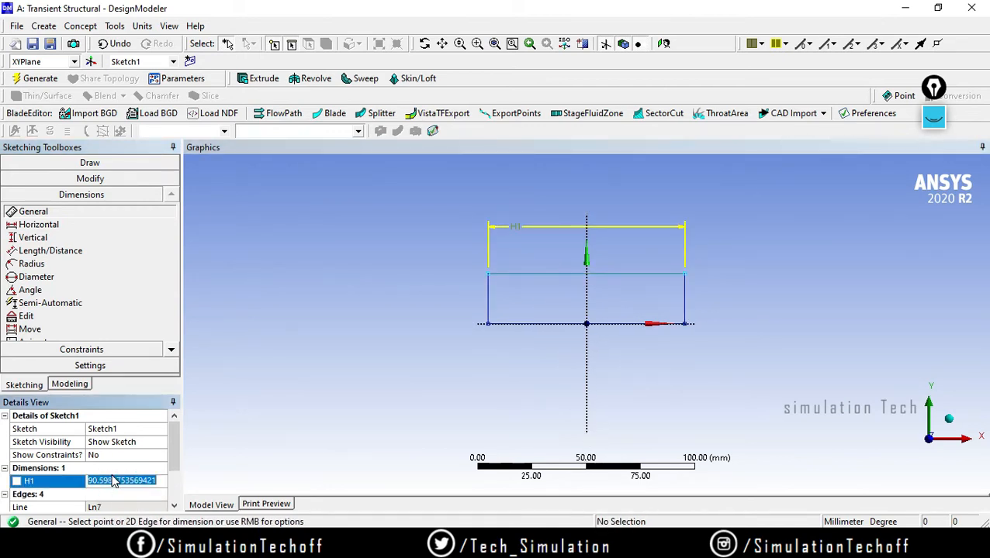
{"action": "type", "text": "200"}
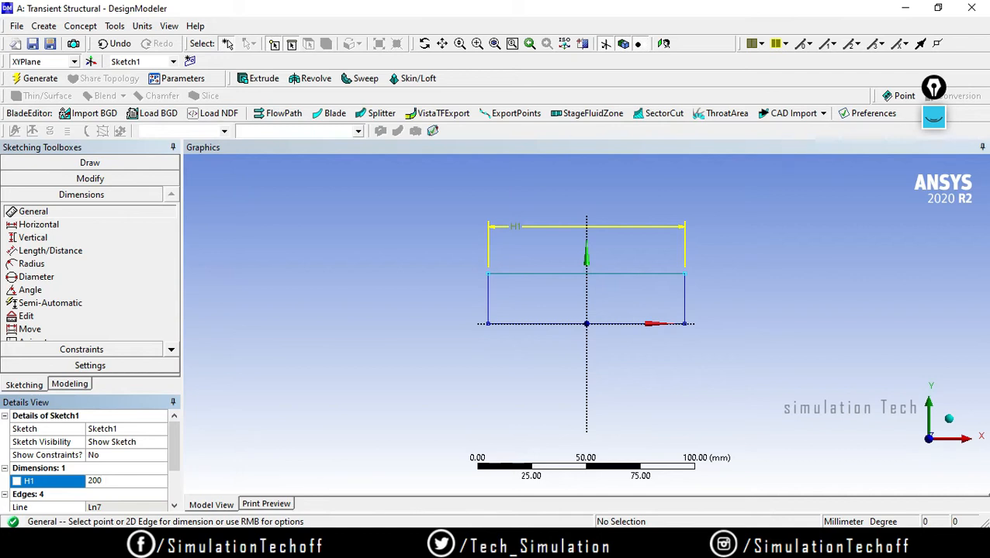
{"action": "key", "text": "Return"}
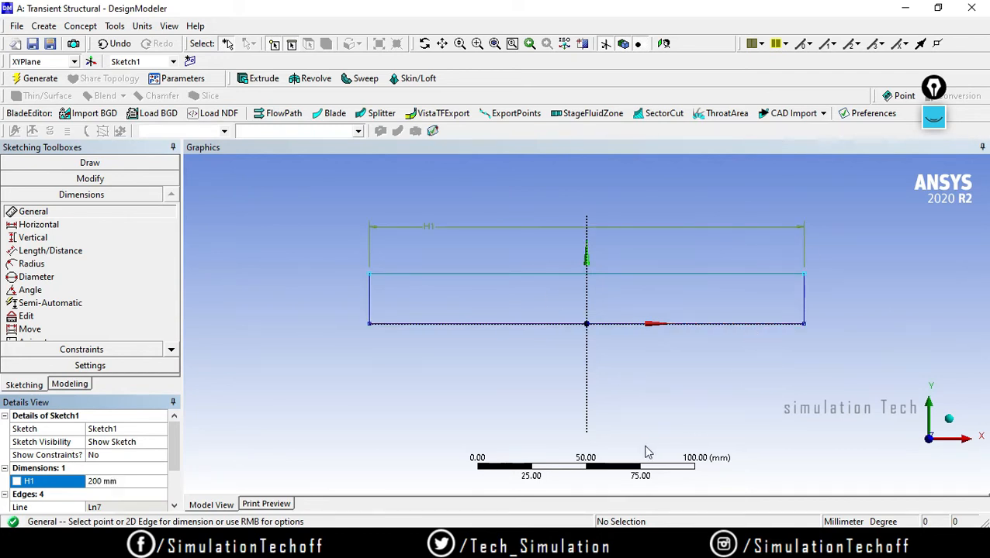
Add a General dimension to the height of the rectangle's left vertical edge.
{"action": "left_click", "coordinate": [42, 225]}
{"action": "left_click", "coordinate": [35, 237]}
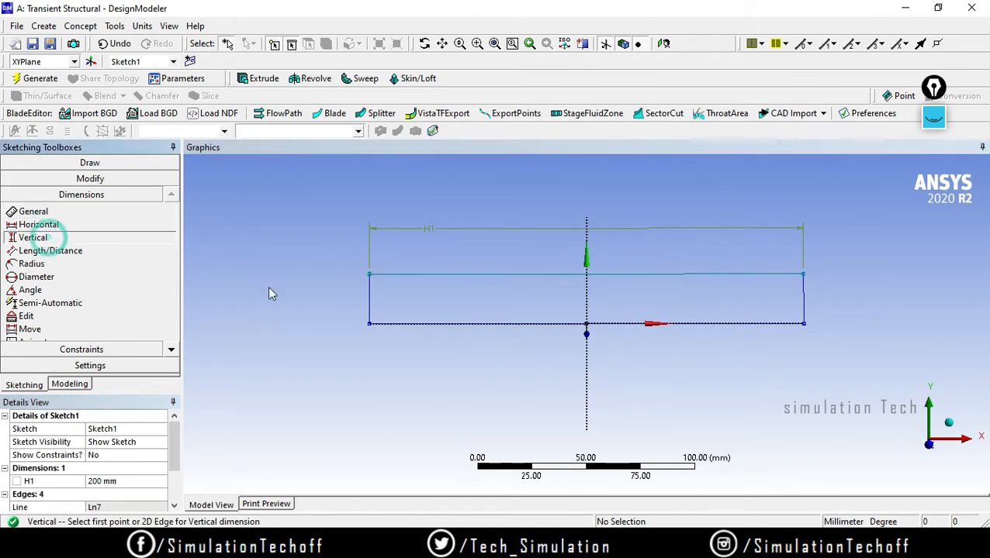
{"action": "left_click", "coordinate": [370, 297]}
{"action": "left_click", "coordinate": [68, 212]}
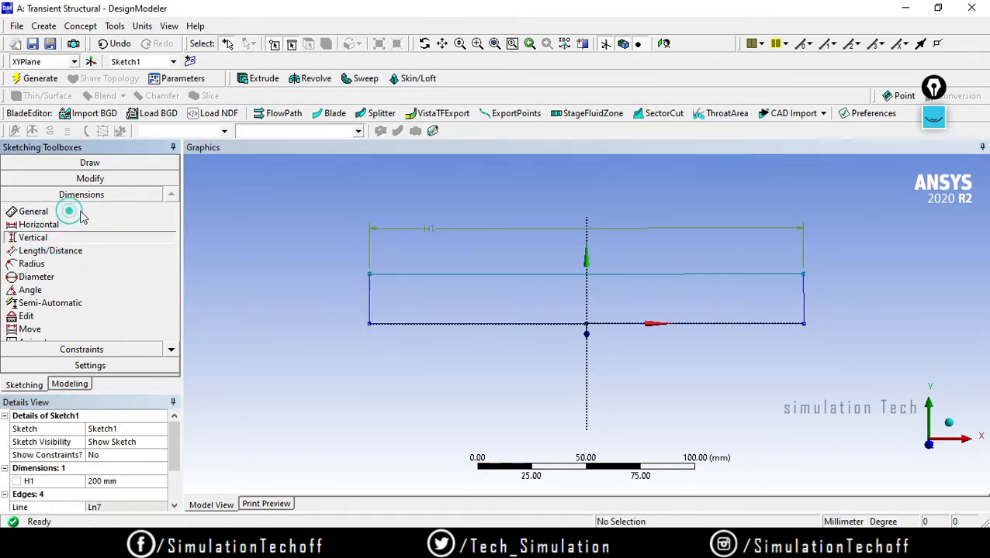
{"action": "left_click", "coordinate": [369, 302]}
{"action": "left_click", "coordinate": [310, 293]}
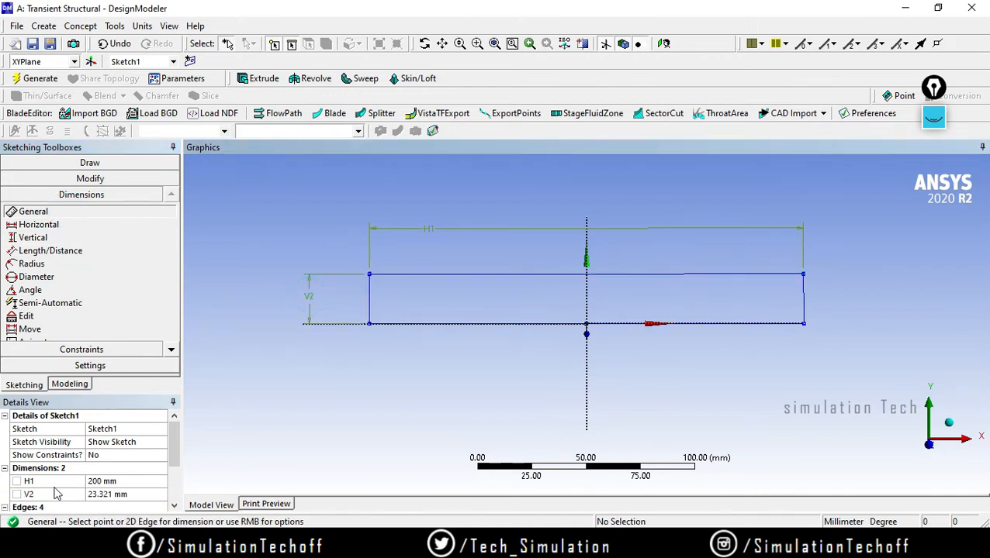
Set the beam rectangle's height dimension to 30 mm and restore the straight-on view of the XY plane.
{"action": "left_click", "coordinate": [122, 493]}
{"action": "type", "text": "252"}
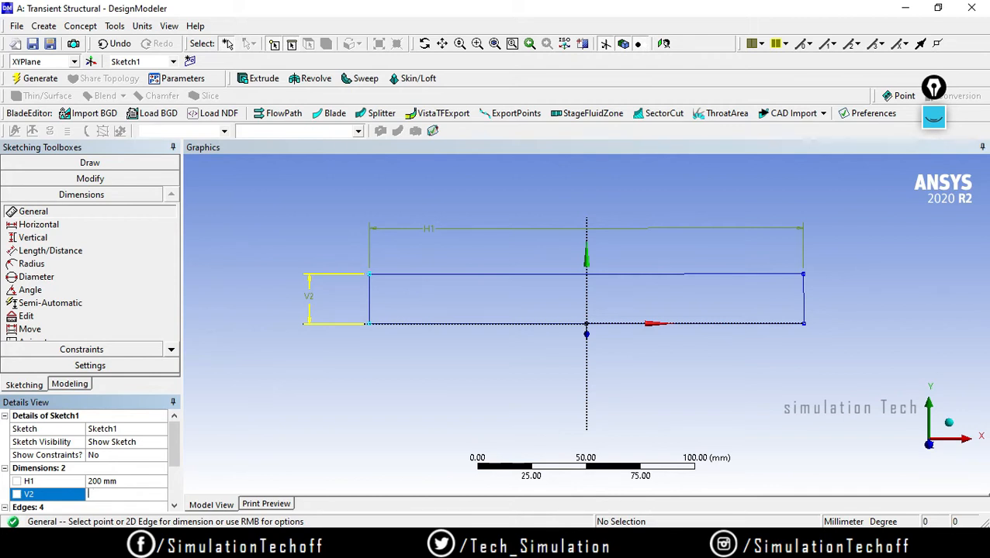
{"action": "key", "text": "Return"}
{"action": "left_click", "coordinate": [112, 495]}
{"action": "type", "text": "30"}
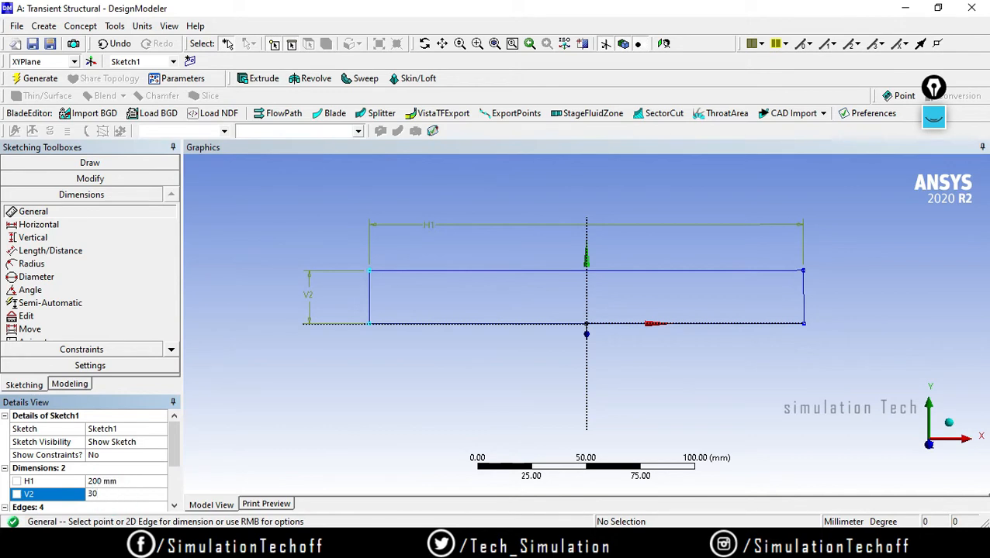
{"action": "key", "text": "Return"}
{"action": "mouse_move", "coordinate": [725, 414]}
{"action": "middle_mouse_down"}
{"action": "mouse_move", "coordinate": [732, 419]}
{"action": "mouse_move", "coordinate": [723, 389]}
{"action": "middle_mouse_up"}
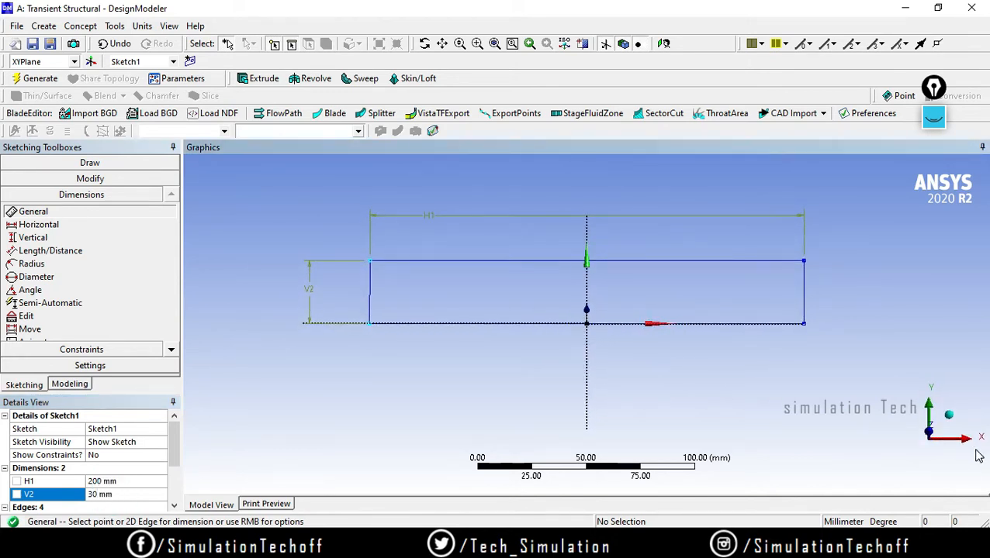
{"action": "left_click", "coordinate": [931, 438]}
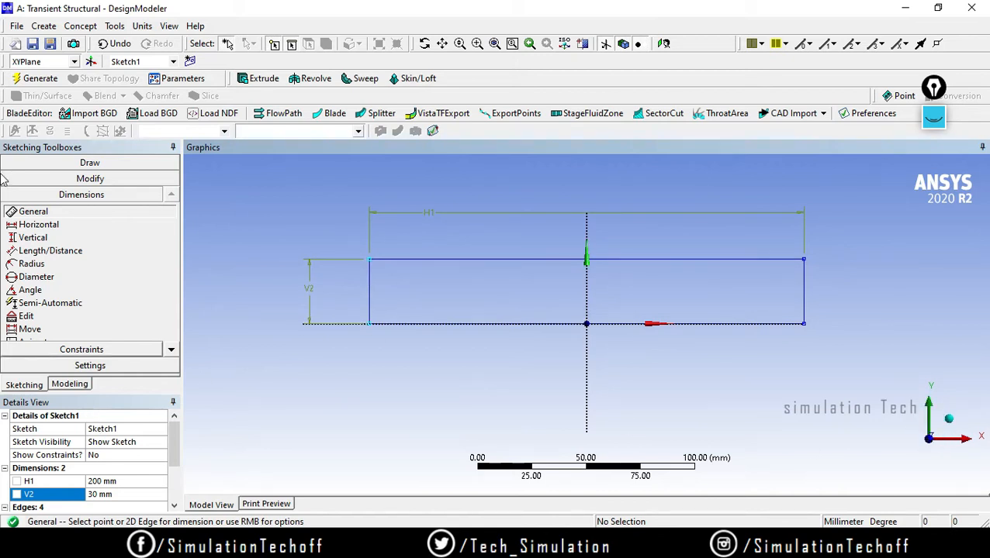
Draw three connected lines forming a U-shaped support about 37 mm wide and 39 mm deep below the beam's left half, starting and ending on its lower edge.
{"action": "left_click", "coordinate": [66, 164]}
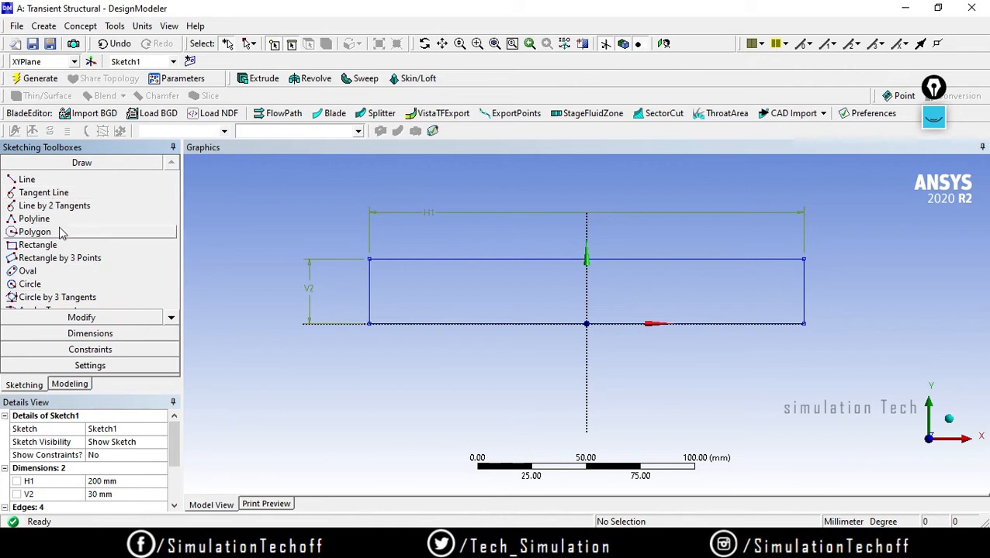
{"action": "left_click", "coordinate": [34, 179]}
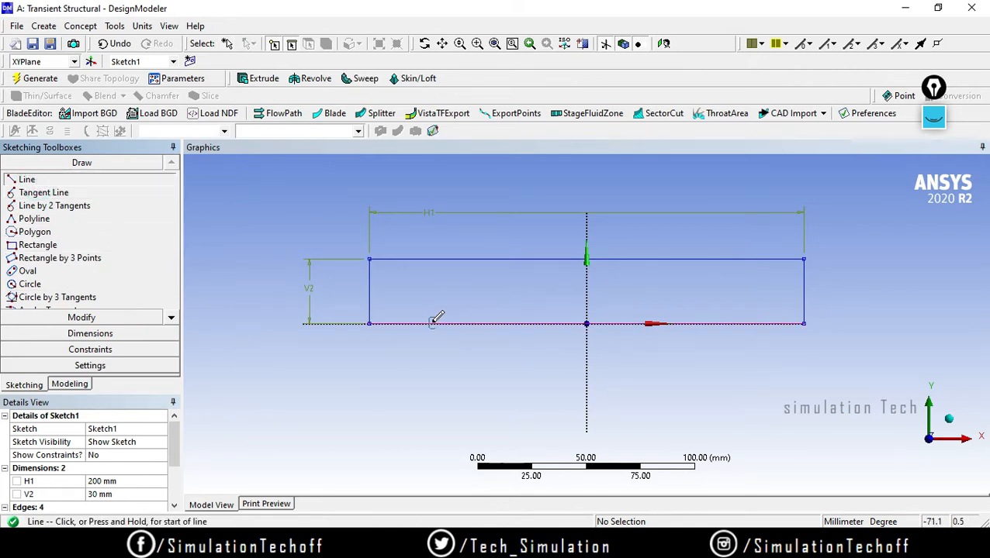
{"action": "left_click", "coordinate": [432, 322]}
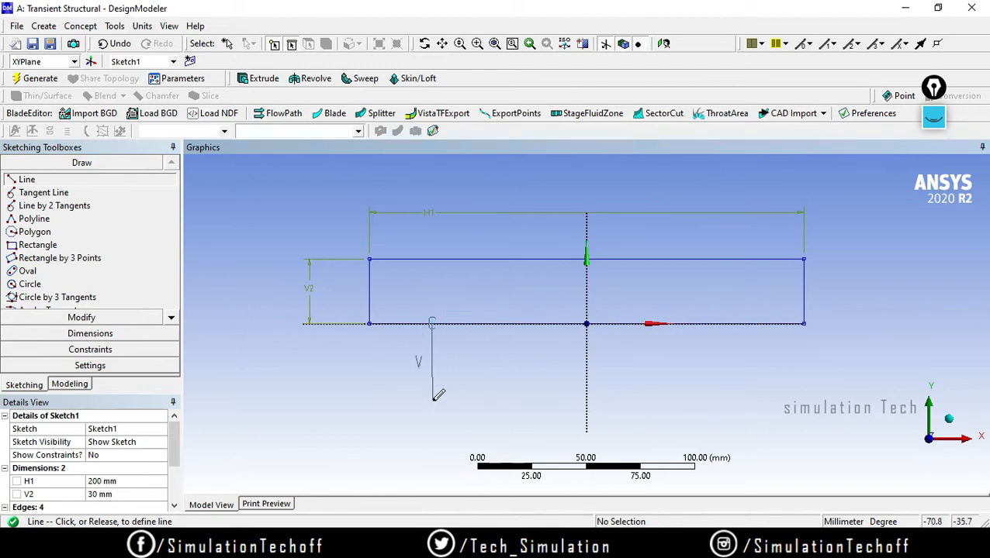
{"action": "left_click", "coordinate": [432, 408]}
{"action": "left_click", "coordinate": [432, 408]}
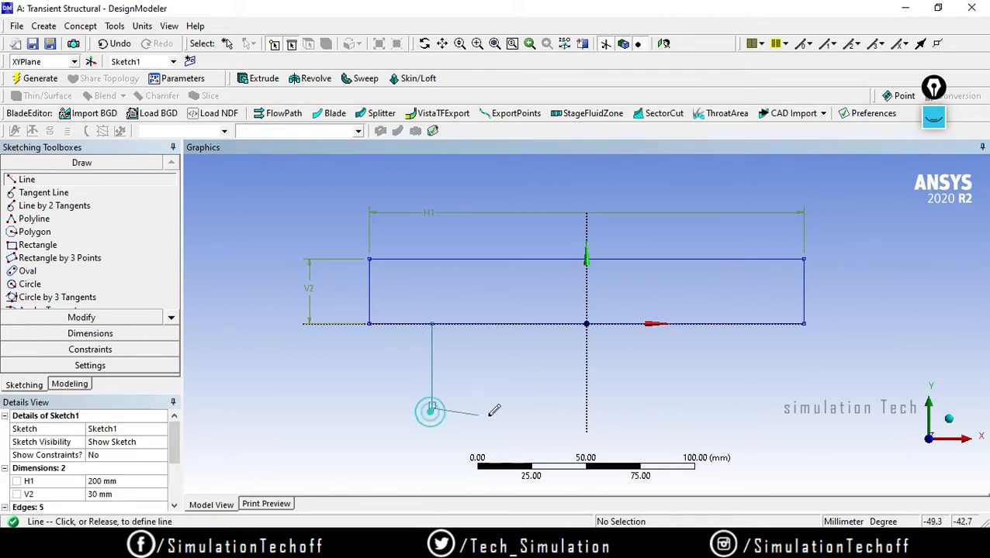
{"action": "left_click", "coordinate": [510, 408]}
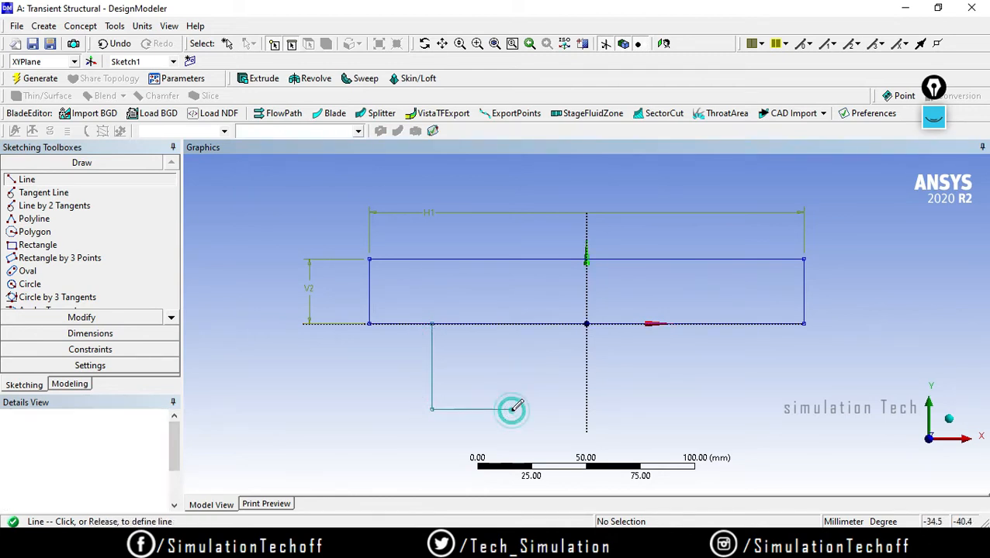
{"action": "left_click", "coordinate": [510, 408]}
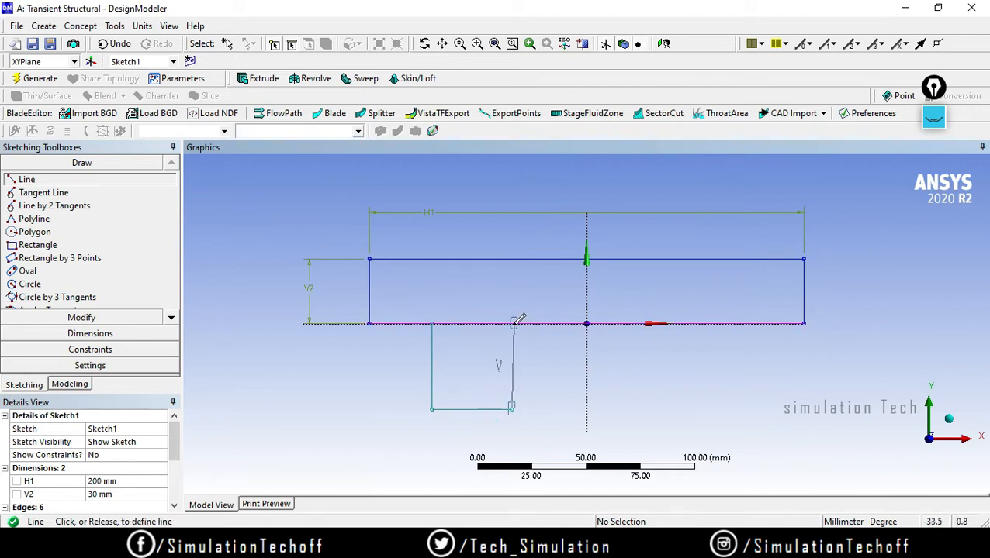
{"action": "left_click", "coordinate": [512, 323]}
{"action": "key", "text": "Escape"}
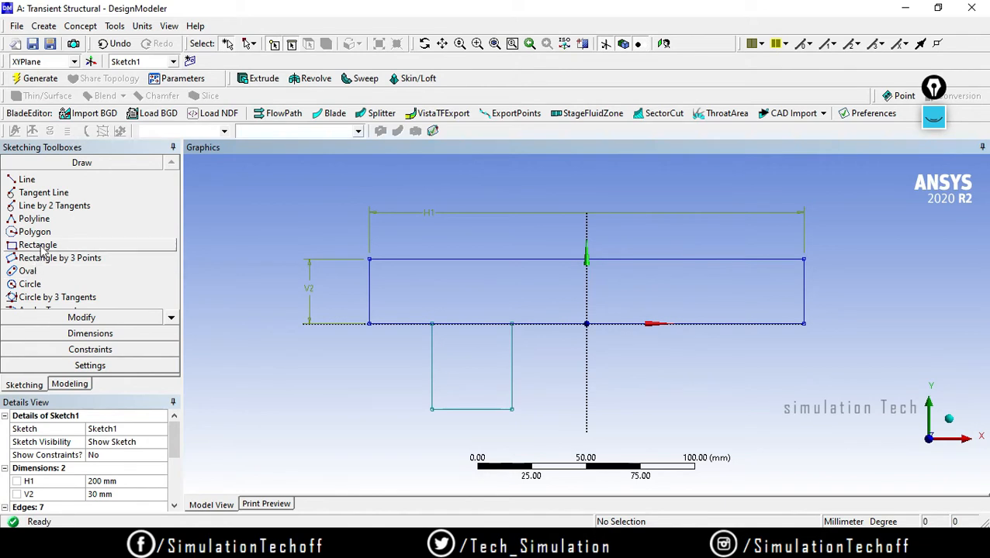
Dimension the support's left vertical line with a General dimension and set its length to 35 mm.
{"action": "left_click", "coordinate": [69, 337]}
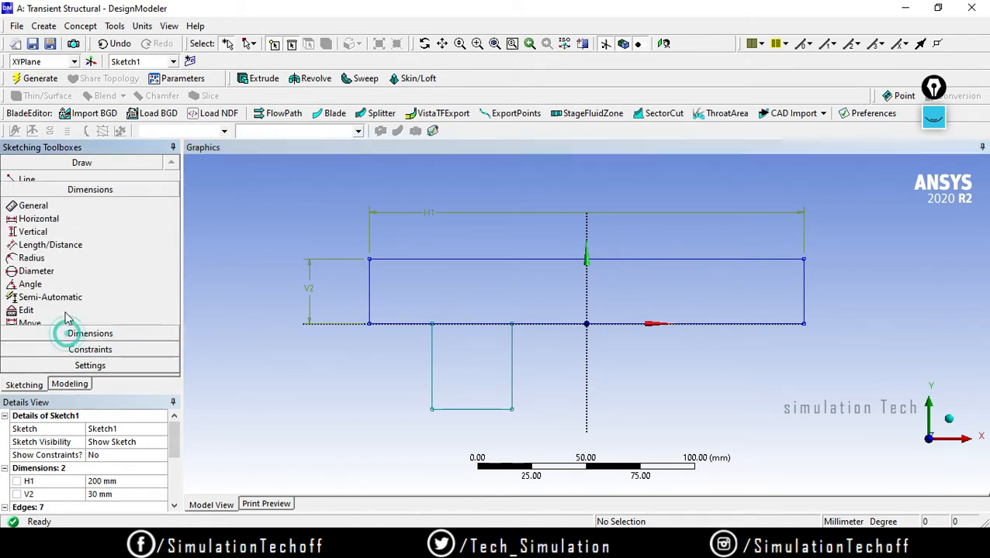
{"action": "left_click", "coordinate": [62, 215]}
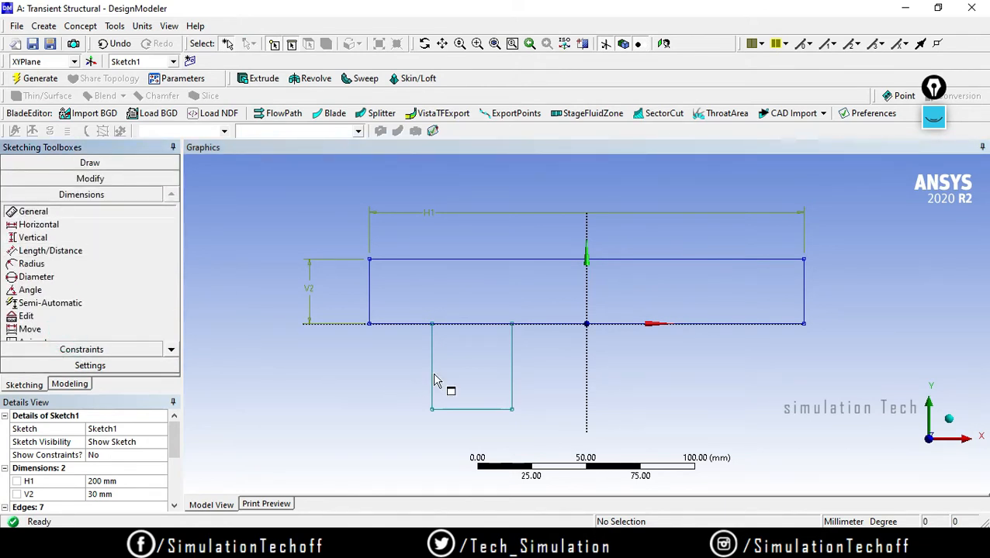
{"action": "left_click", "coordinate": [432, 379]}
{"action": "left_click", "coordinate": [401, 371]}
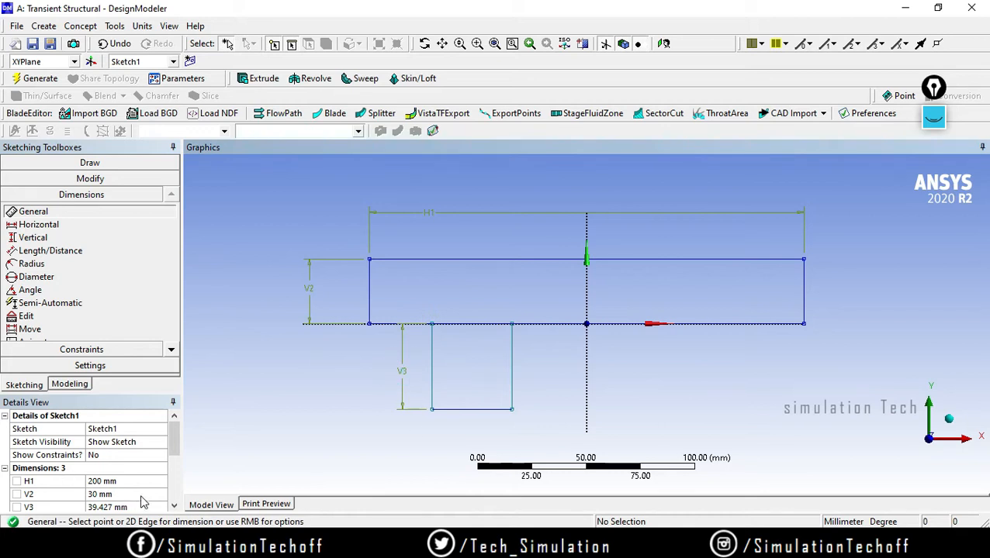
{"action": "left_click_drag", "start_coordinate": [174, 446], "coordinate": [174, 471]}
{"action": "left_click", "coordinate": [127, 457]}
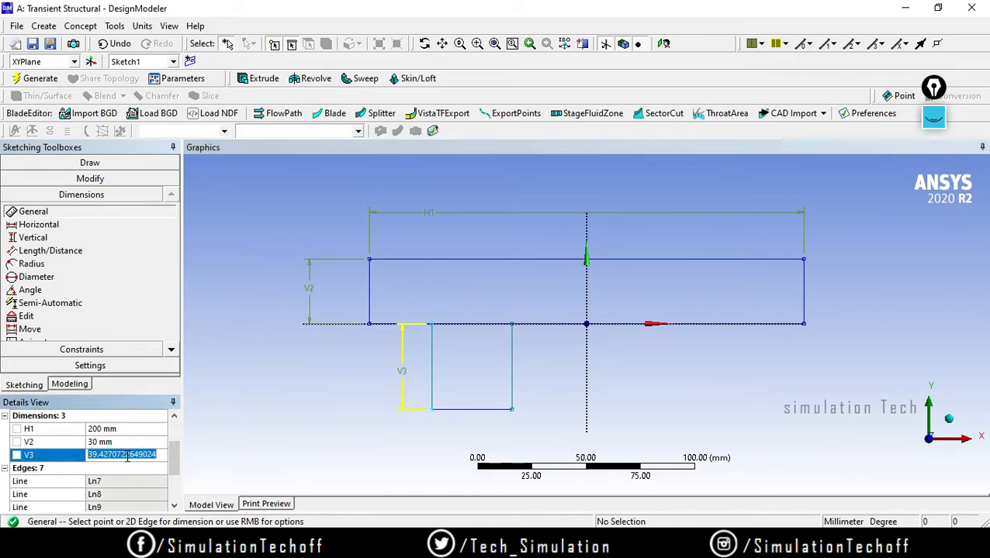
{"action": "type", "text": "35"}
{"action": "key", "text": "Return"}
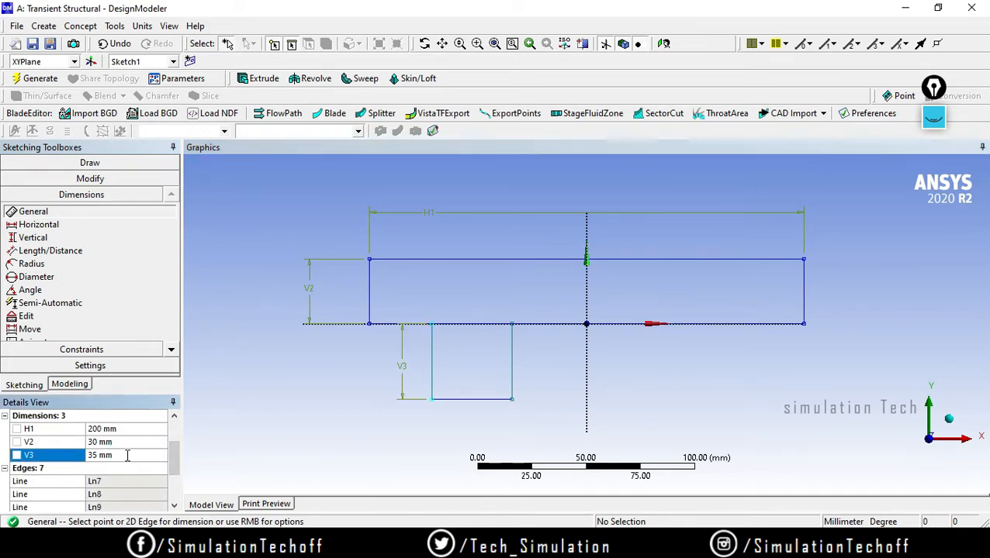
Dimension the support's lower horizontal line and set its width to 35 mm.
{"action": "left_click", "coordinate": [475, 399]}
{"action": "left_click", "coordinate": [473, 429]}
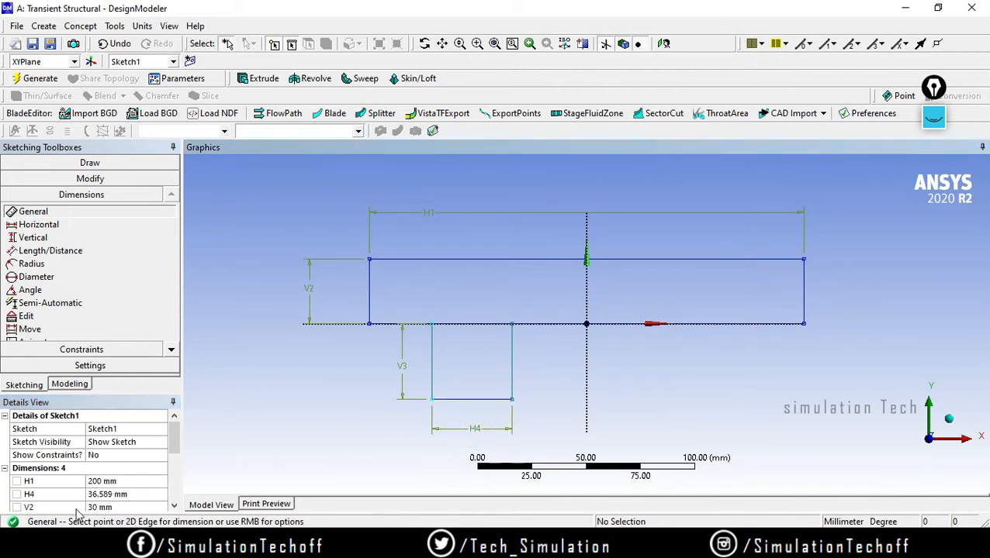
{"action": "left_click", "coordinate": [142, 493]}
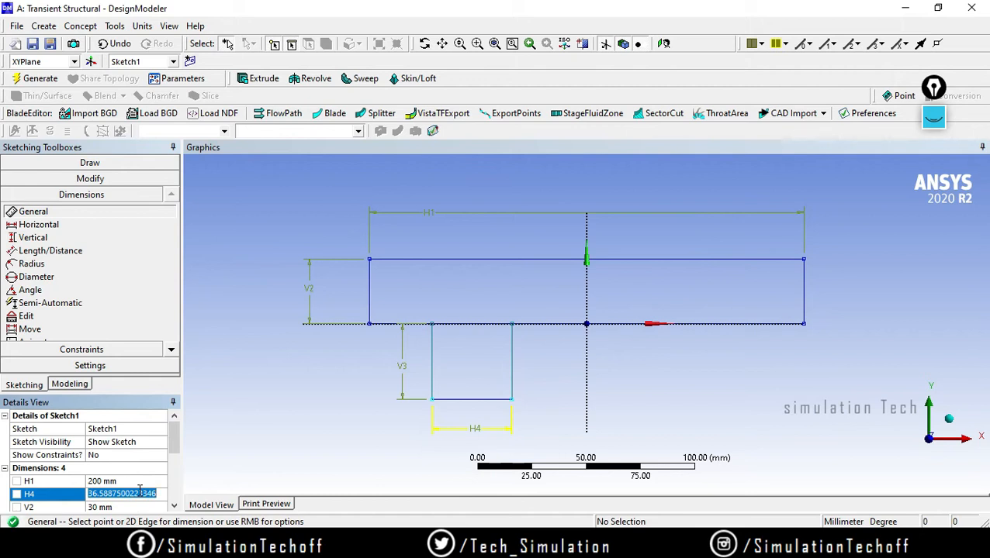
{"action": "type", "text": "2"}
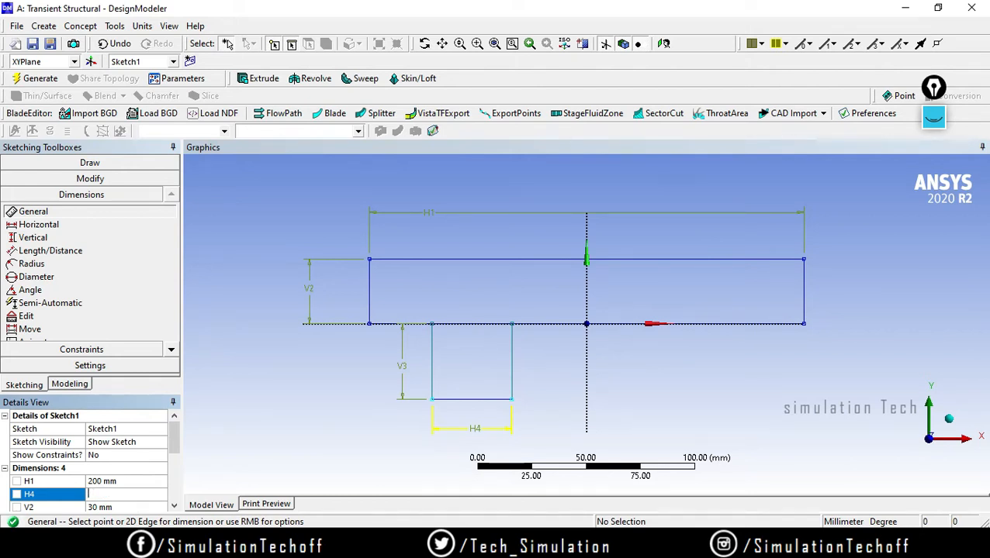
{"action": "type", "text": "5"}
{"action": "key", "text": "Return"}
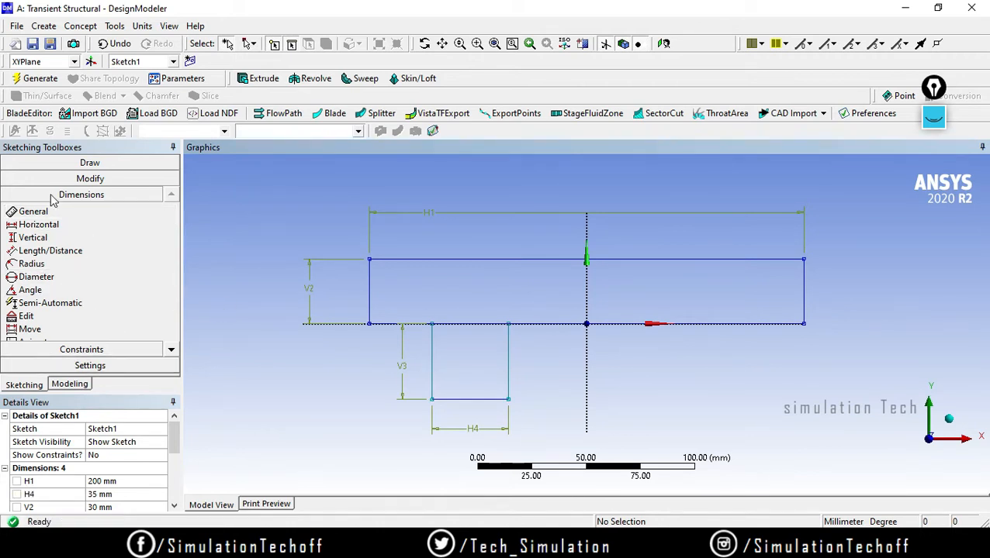
{"action": "left_click", "coordinate": [90, 353]}
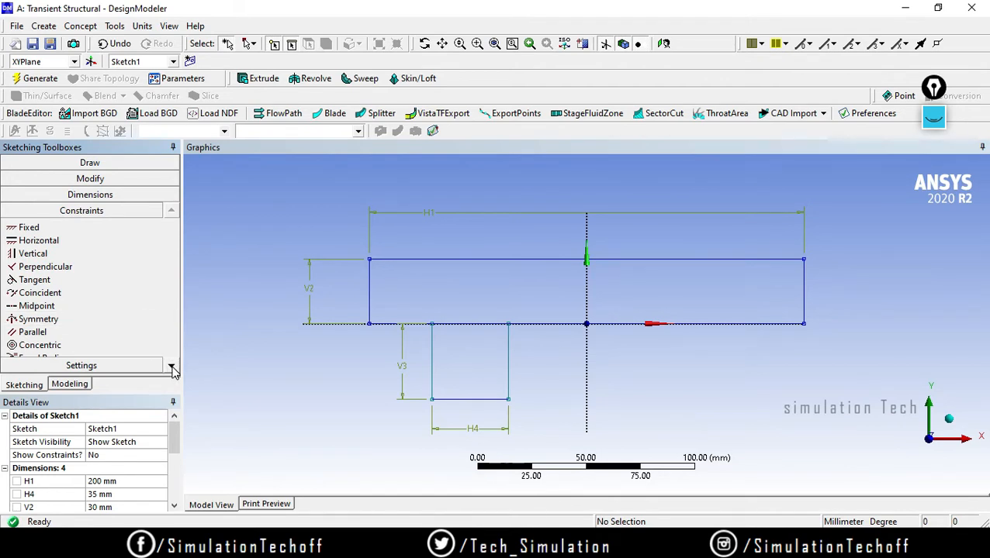
{"action": "left_click", "coordinate": [172, 367]}
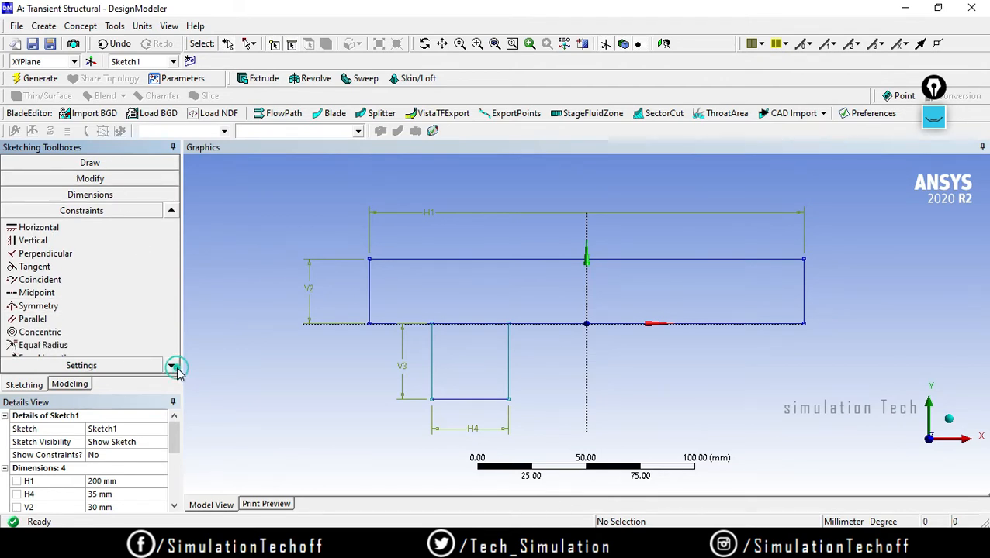
{"action": "left_click", "coordinate": [128, 196]}
Start a Replicate of the support's three lines and set the paste handle at the sketch origin.
{"action": "left_click", "coordinate": [126, 179]}
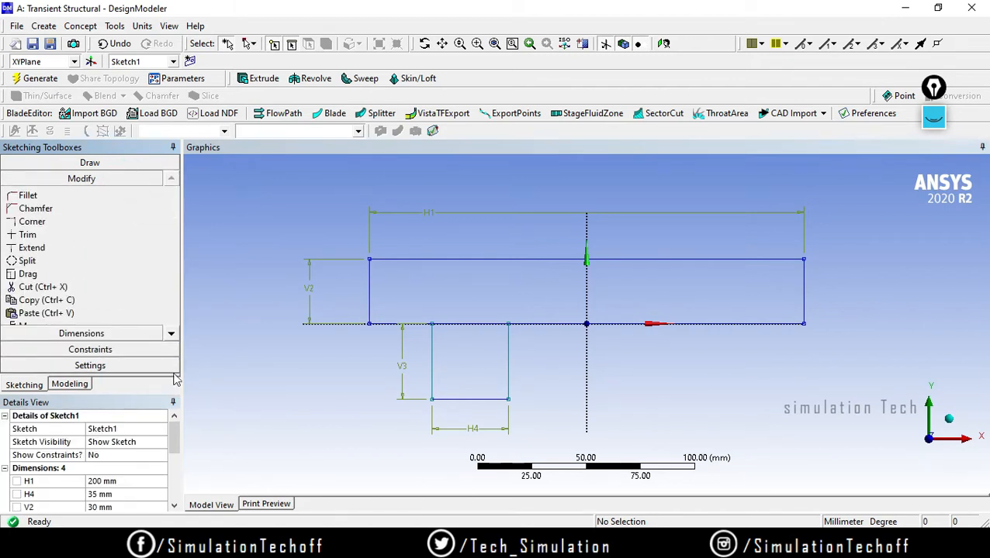
{"action": "left_click", "coordinate": [170, 334]}
{"action": "left_click", "coordinate": [170, 333]}
{"action": "left_click", "coordinate": [170, 333]}
{"action": "left_click", "coordinate": [170, 333]}
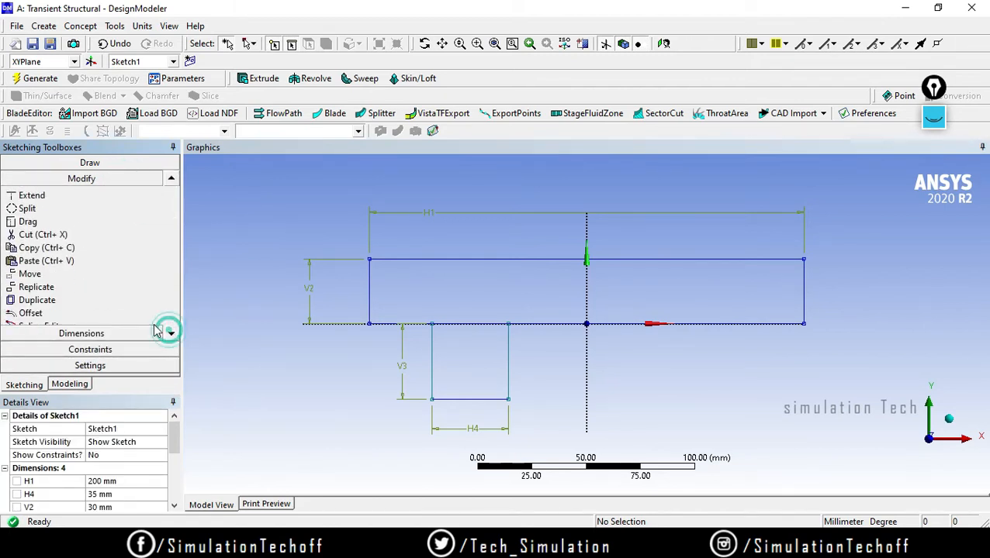
{"action": "left_click", "coordinate": [67, 288]}
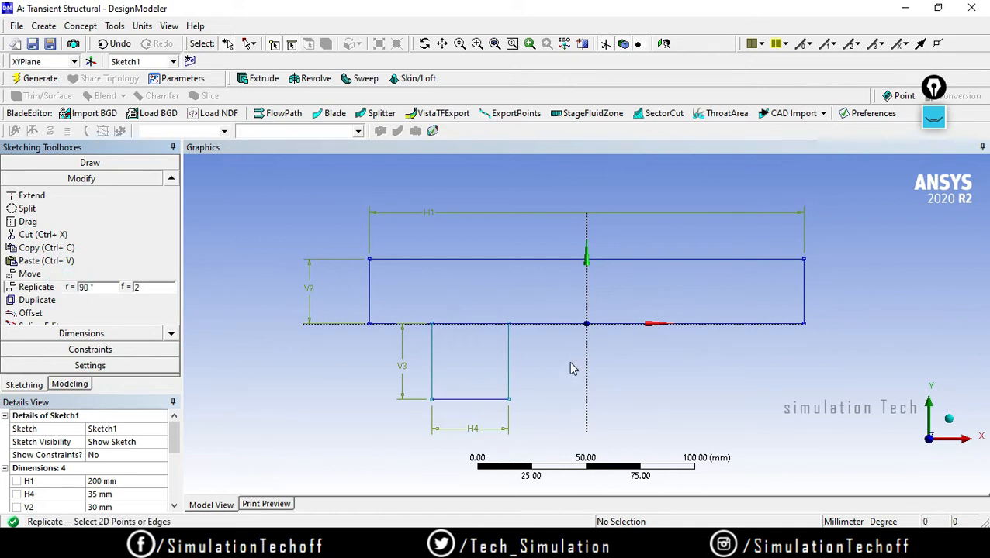
{"action": "left_click", "coordinate": [508, 371]}
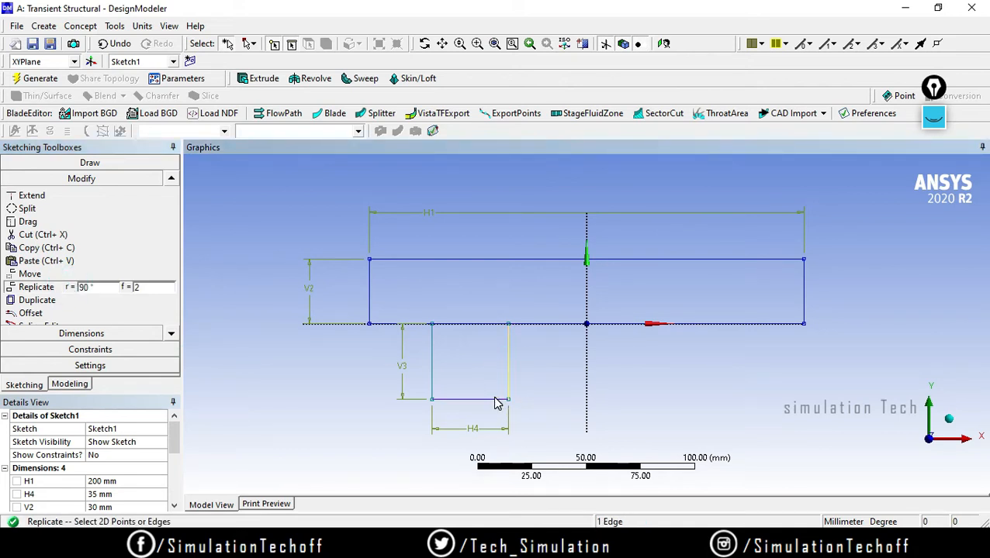
{"action": "left_click", "coordinate": [470, 399], "text": "ctrl"}
{"action": "left_click", "coordinate": [432, 365], "text": "ctrl"}
{"action": "right_click", "coordinate": [553, 363]}
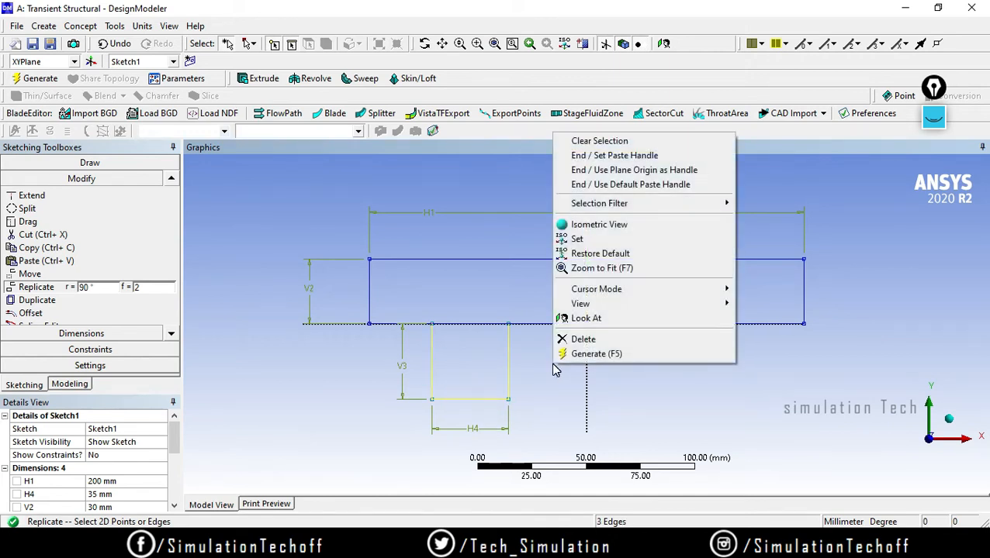
{"action": "left_click", "coordinate": [619, 158]}
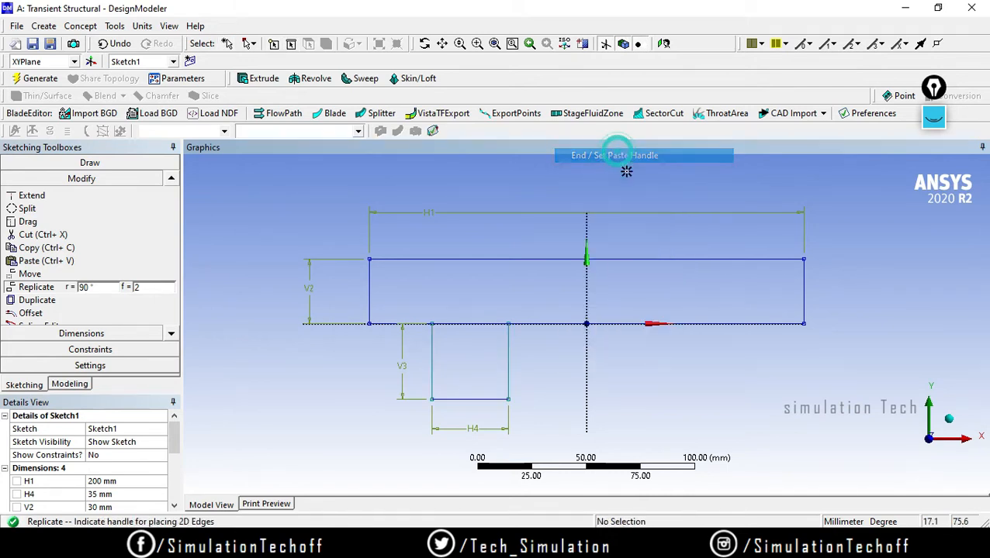
{"action": "left_click", "coordinate": [587, 322]}
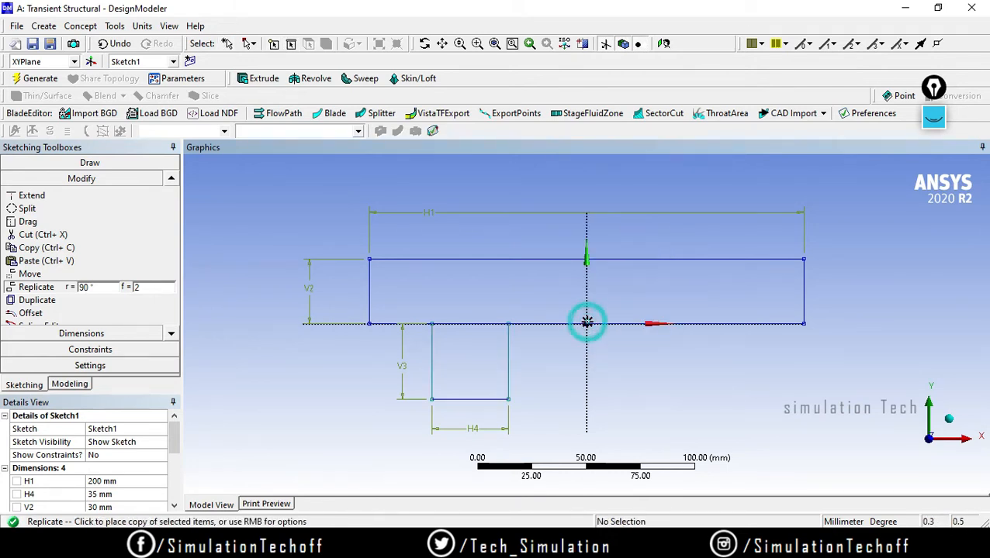
Flip the replicated support horizontally and place the copy at the sketch origin.
{"action": "right_click", "coordinate": [587, 322]}
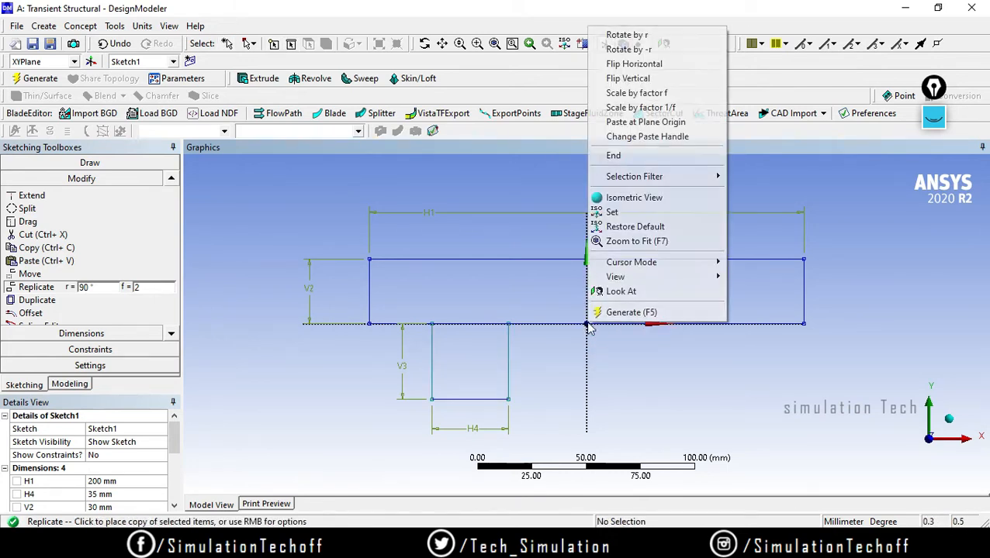
{"action": "left_click", "coordinate": [648, 64]}
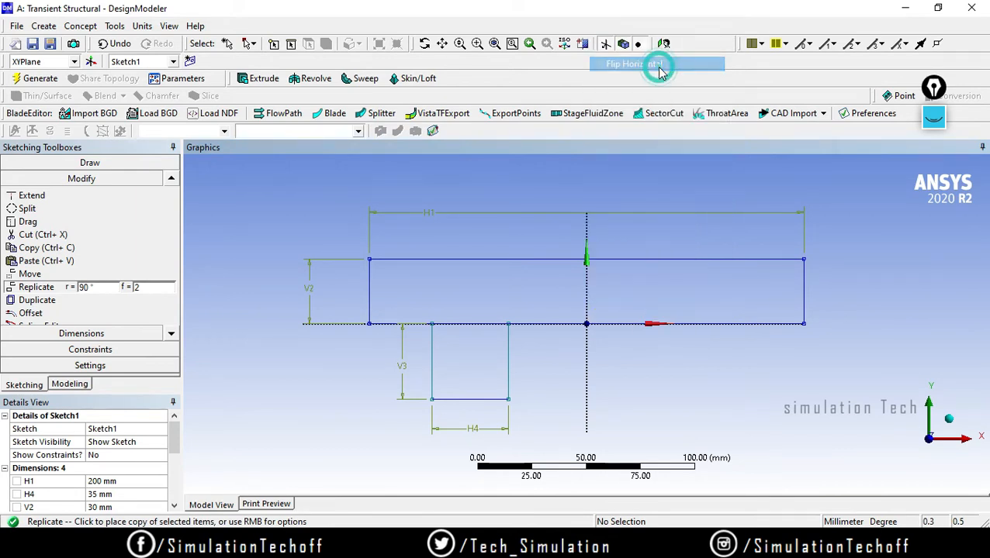
{"action": "left_click", "coordinate": [587, 324]}
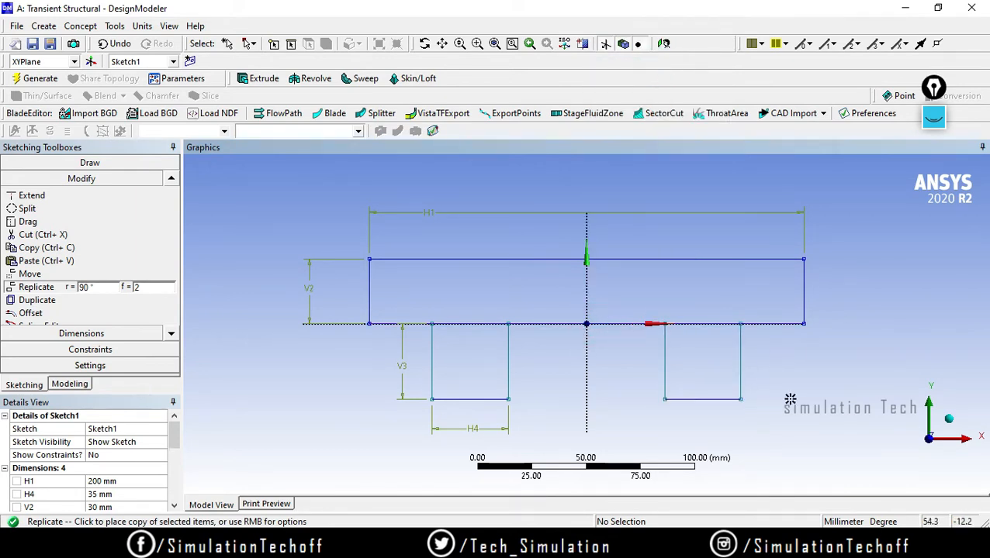
End the Replicate command and try to trim the beam's lower edge segment above the left support.
{"action": "key", "text": "Escape"}
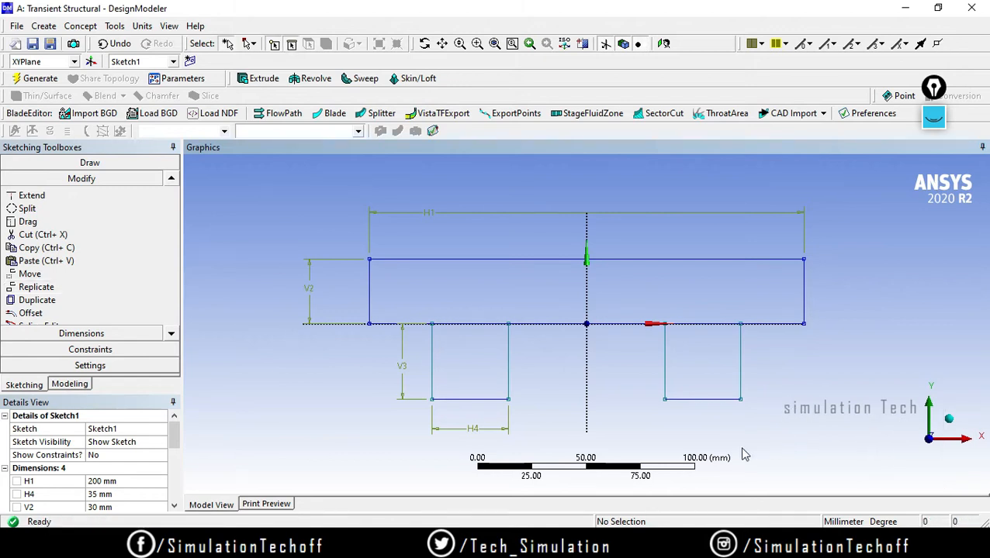
{"action": "scroll", "coordinate": [602, 343], "scroll_direction": "up", "scroll_amount": 5}
{"action": "scroll", "coordinate": [863, 334], "scroll_direction": "up", "scroll_amount": 5}
{"action": "scroll", "coordinate": [870, 344], "scroll_direction": "down", "scroll_amount": 7}
{"action": "scroll", "coordinate": [590, 357], "scroll_direction": "up", "scroll_amount": 1}
{"action": "scroll", "coordinate": [609, 360], "scroll_direction": "down", "scroll_amount": 1}
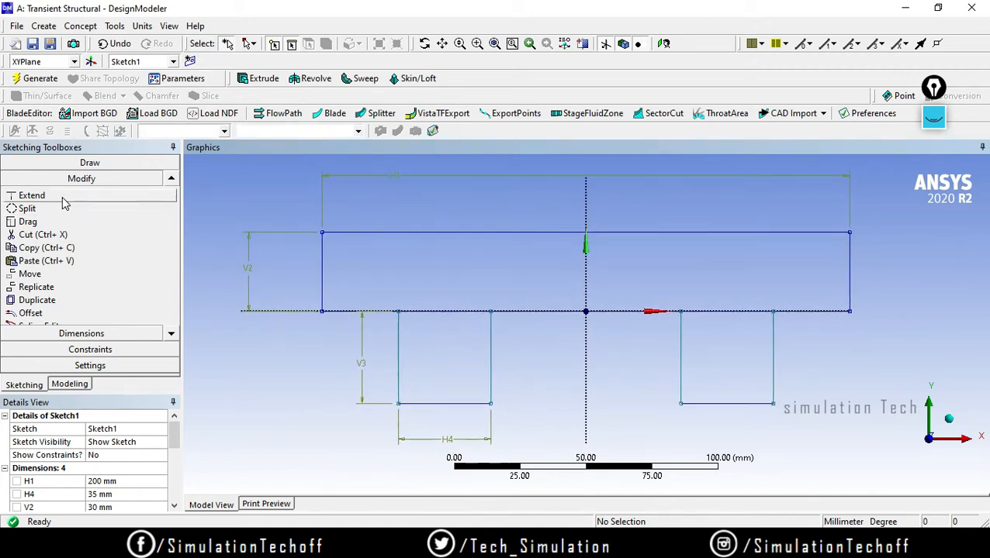
{"action": "left_click", "coordinate": [168, 180]}
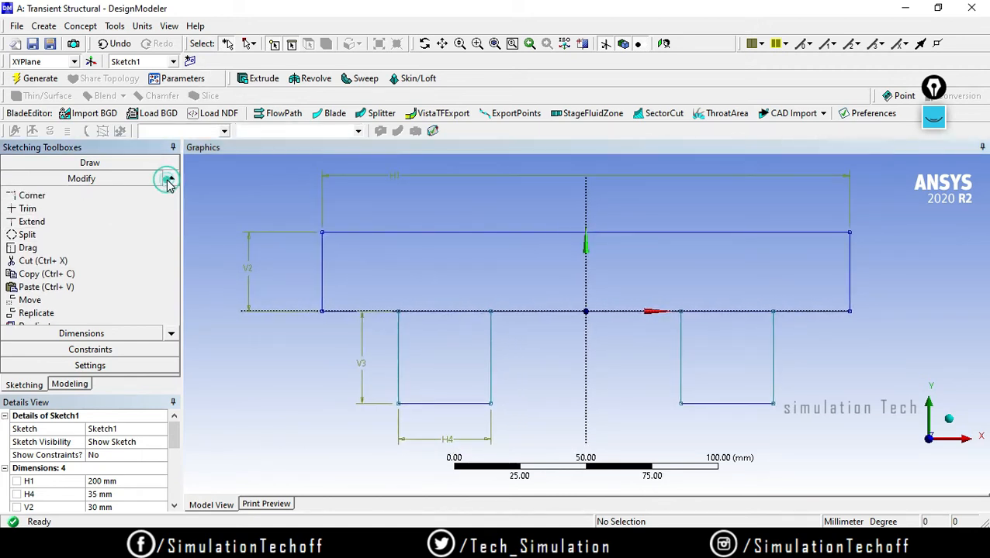
{"action": "left_click", "coordinate": [94, 209]}
{"action": "left_click", "coordinate": [448, 309]}
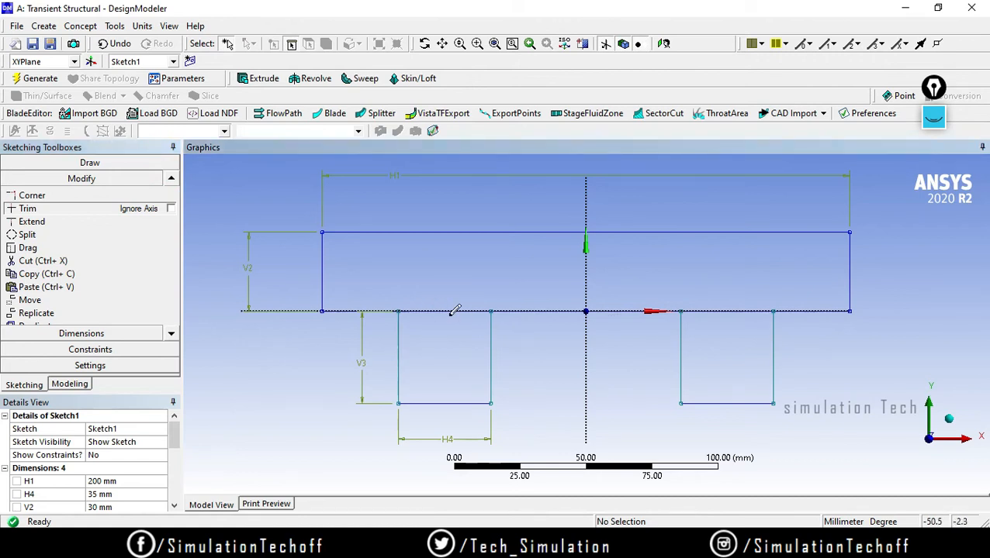
Trim away the beam's lower edge segment above the right support.
{"action": "scroll", "coordinate": [388, 314], "scroll_direction": "up", "scroll_amount": 4}
{"action": "middle_click_drag", "start_coordinate": [338, 316], "coordinate": [612, 323], "text": "ctrl"}
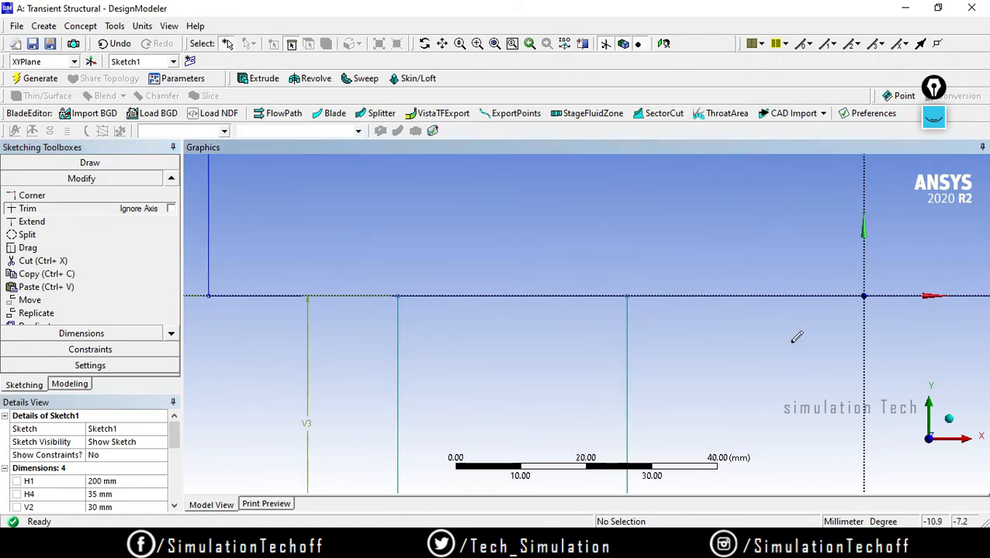
{"action": "middle_click_drag", "start_coordinate": [797, 337], "coordinate": [459, 353], "text": "ctrl"}
{"action": "left_click", "coordinate": [849, 307]}
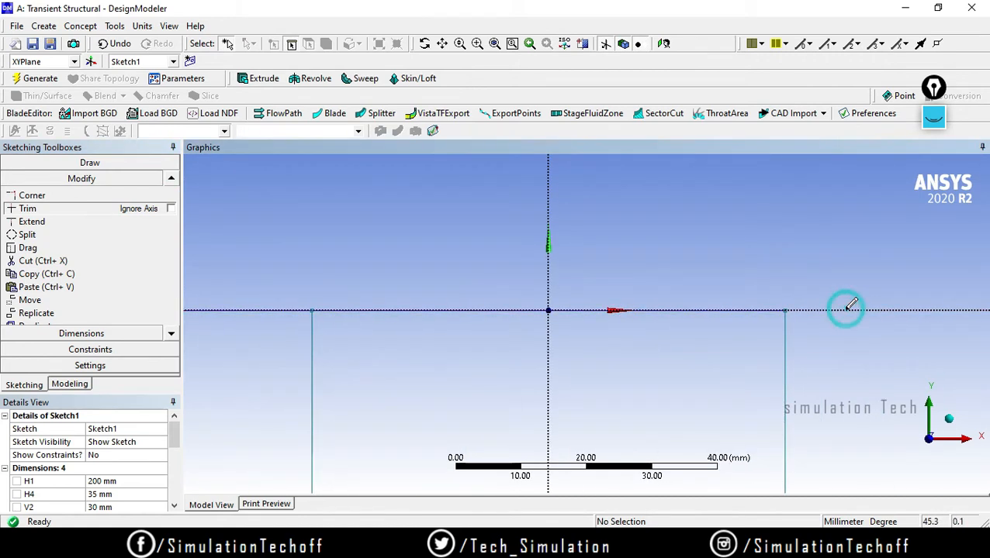
{"action": "scroll", "coordinate": [843, 337], "scroll_direction": "down", "scroll_amount": 3}
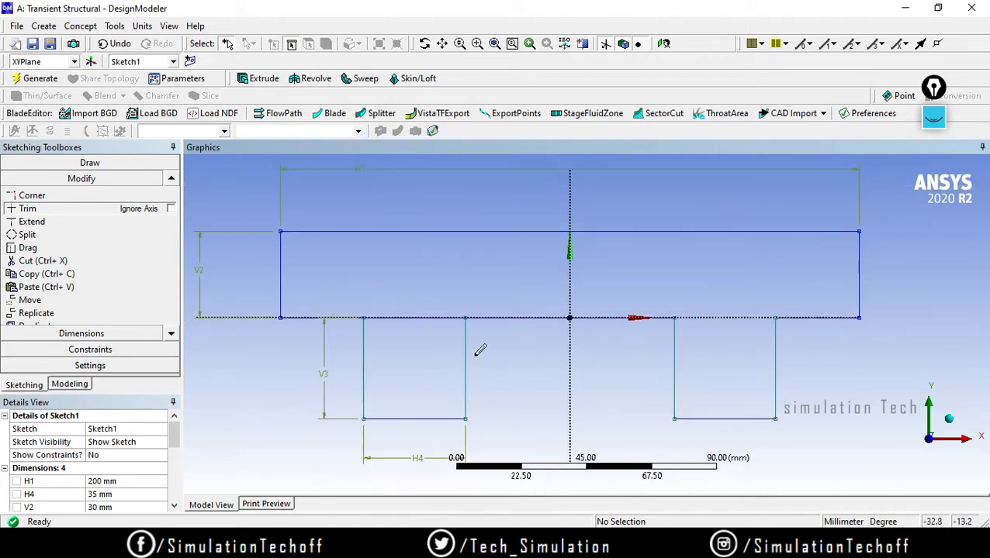
{"action": "scroll", "coordinate": [496, 337], "scroll_direction": "down", "scroll_amount": 1}
{"action": "middle_click_drag", "start_coordinate": [603, 277], "coordinate": [650, 239], "text": "ctrl"}
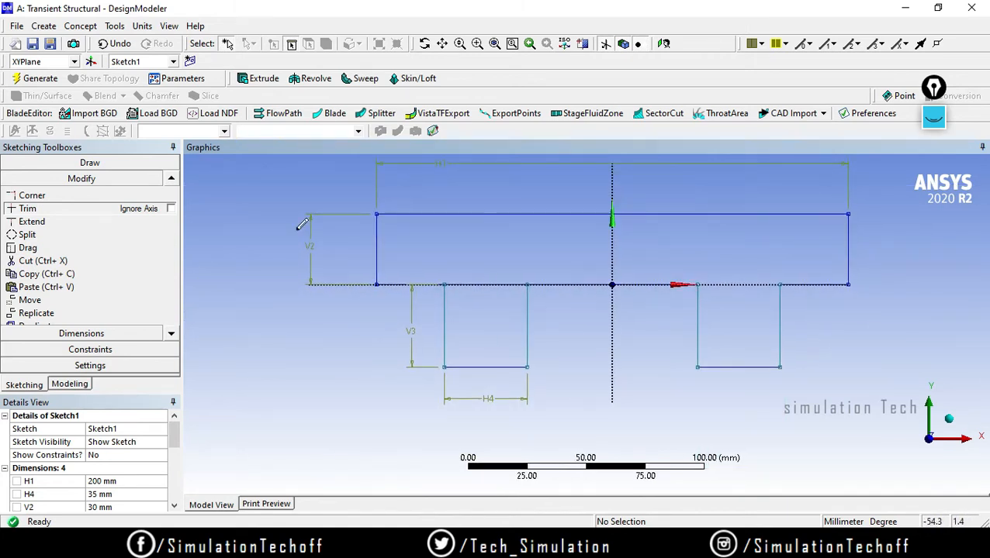
Extrude the sketch with a depth of 30 mm and generate the body.
{"action": "left_click", "coordinate": [259, 78]}
{"action": "mouse_move", "coordinate": [473, 183]}
{"action": "middle_mouse_down"}
{"action": "mouse_move", "coordinate": [621, 221]}
{"action": "mouse_move", "coordinate": [524, 250]}
{"action": "mouse_move", "coordinate": [563, 225]}
{"action": "mouse_move", "coordinate": [643, 216]}
{"action": "mouse_move", "coordinate": [662, 229]}
{"action": "mouse_move", "coordinate": [662, 206]}
{"action": "mouse_move", "coordinate": [623, 225]}
{"action": "mouse_move", "coordinate": [583, 209]}
{"action": "mouse_move", "coordinate": [578, 224]}
{"action": "middle_mouse_up"}
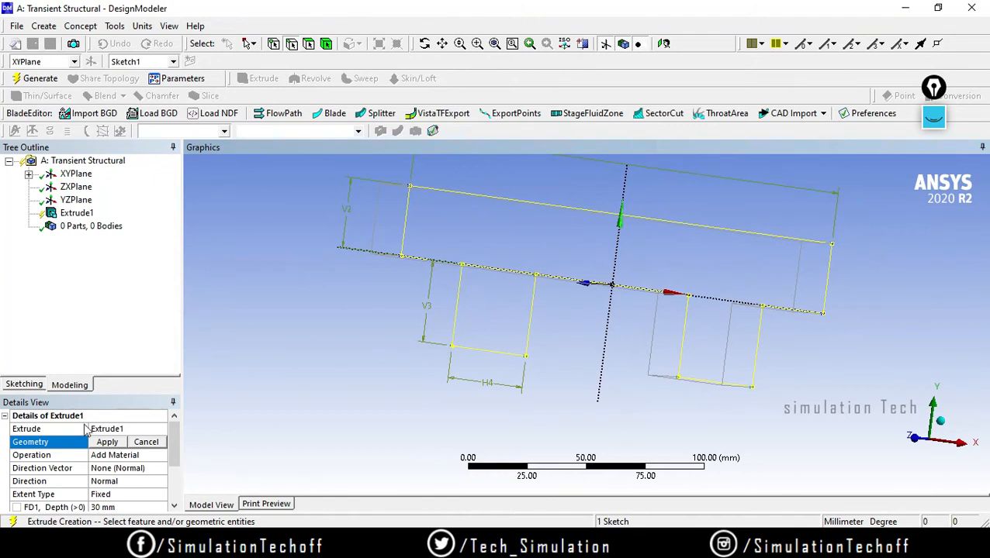
{"action": "right_click", "coordinate": [70, 215]}
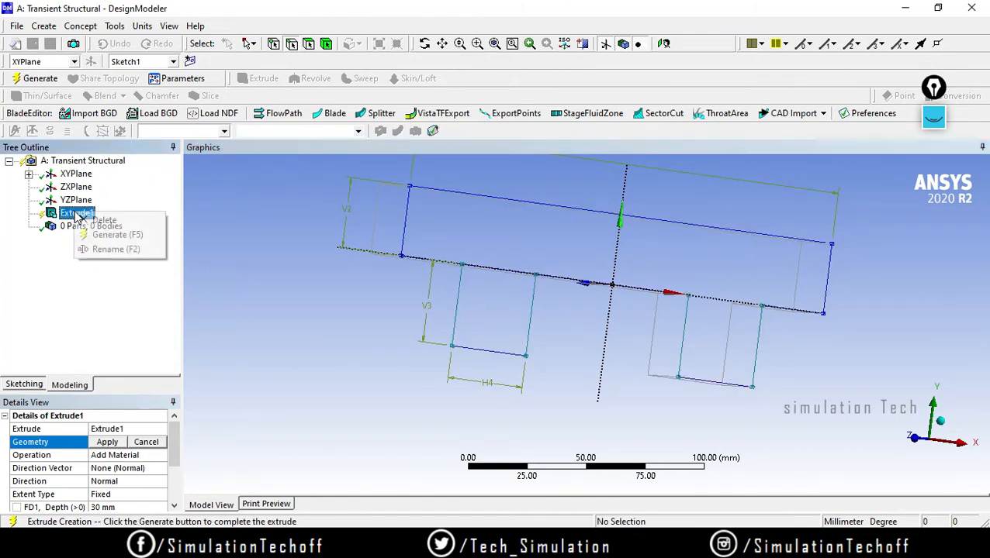
{"action": "left_click", "coordinate": [124, 231]}
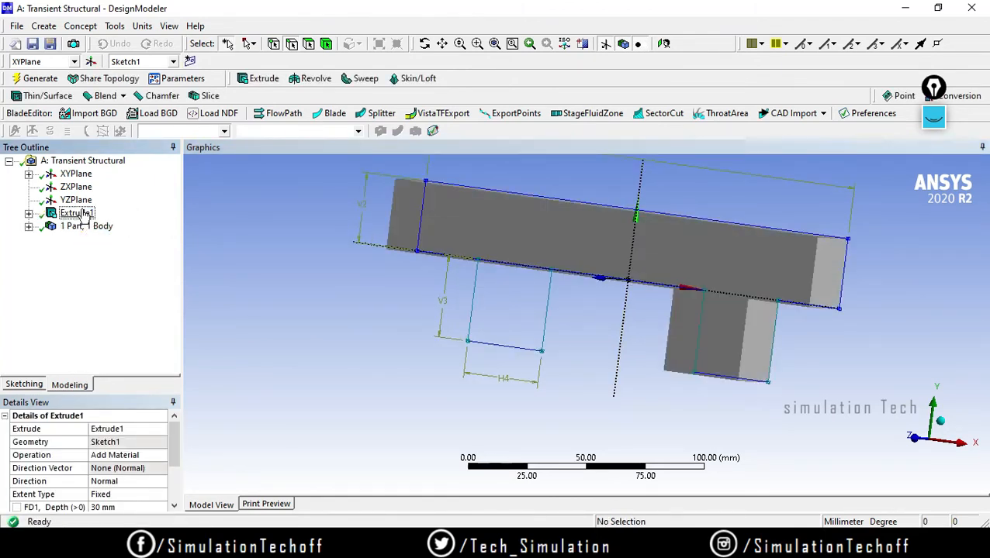
Delete the Extrude1 feature from the model.
{"action": "right_click", "coordinate": [83, 215]}
{"action": "left_click", "coordinate": [169, 310]}
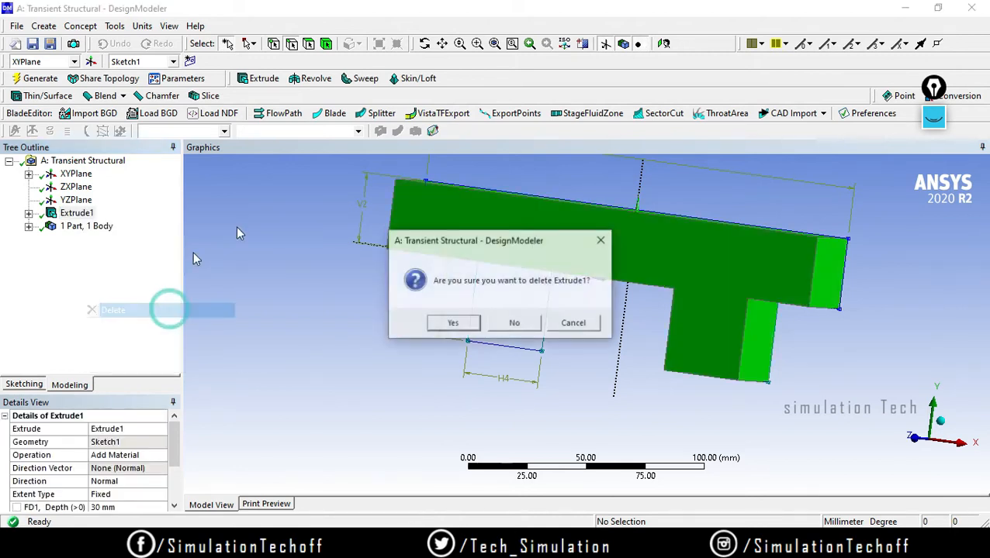
{"action": "left_click", "coordinate": [454, 323]}
Return to the sketch and trim away the beam's lower edge segment above the left support.
{"action": "scroll", "coordinate": [513, 274], "scroll_direction": "up", "scroll_amount": 6}
{"action": "scroll", "coordinate": [433, 273], "scroll_direction": "up", "scroll_amount": 2}
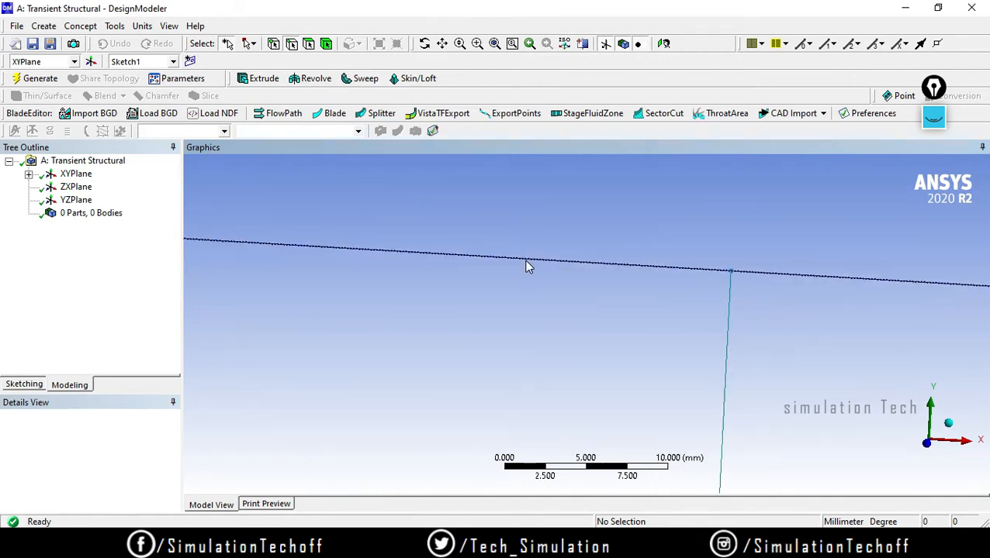
{"action": "scroll", "coordinate": [779, 276], "scroll_direction": "down", "scroll_amount": 7}
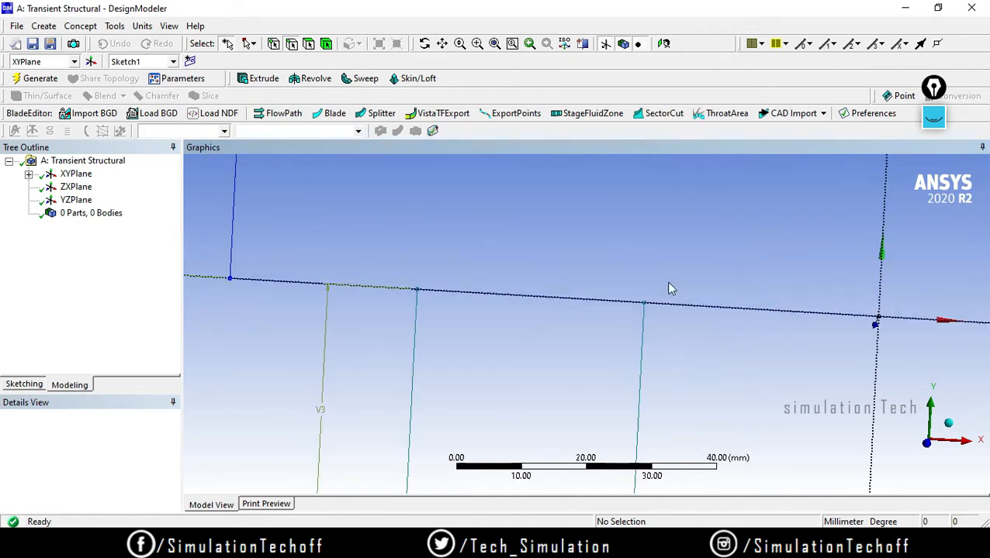
{"action": "middle_click_drag", "start_coordinate": [662, 328], "coordinate": [662, 331], "text": "ctrl"}
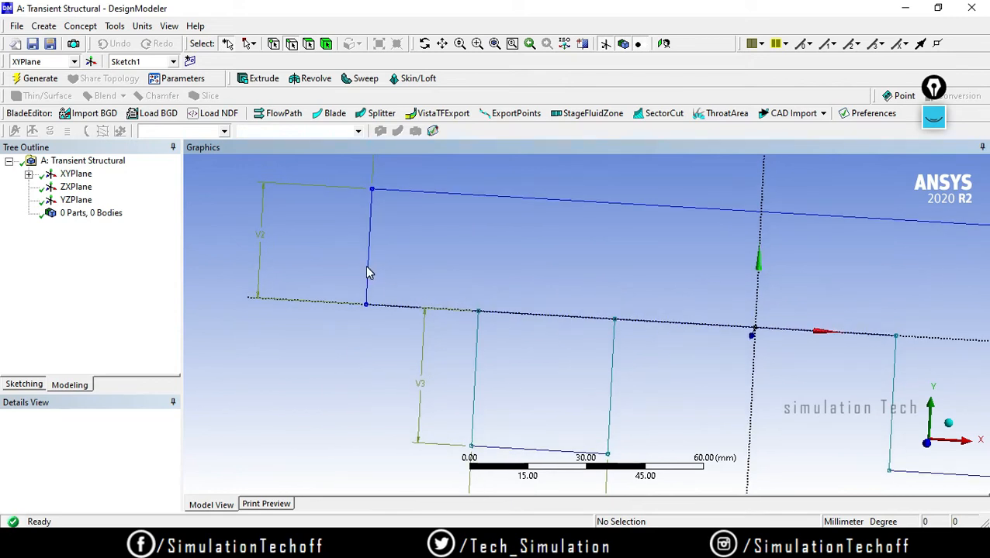
{"action": "left_click", "coordinate": [23, 386]}
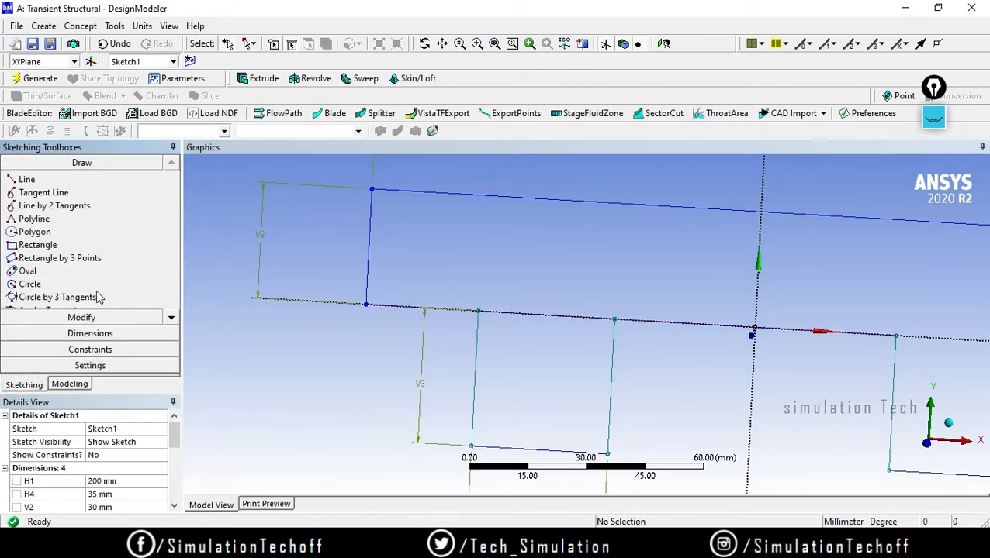
{"action": "left_click", "coordinate": [122, 317]}
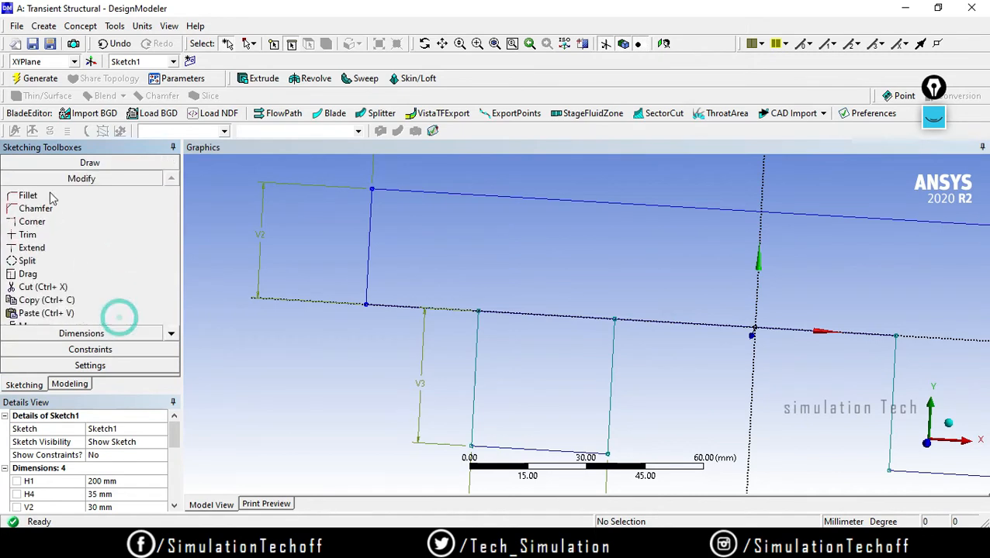
{"action": "left_click", "coordinate": [81, 234]}
{"action": "left_click", "coordinate": [546, 315]}
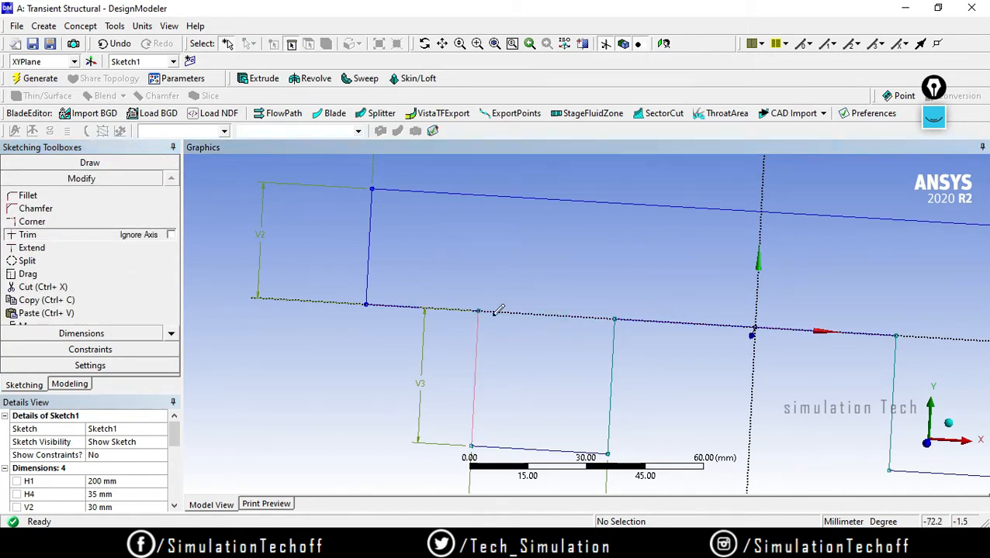
Extrude Sketch1 with a depth of 40 mm and generate the solid body.
{"action": "left_click", "coordinate": [264, 79]}
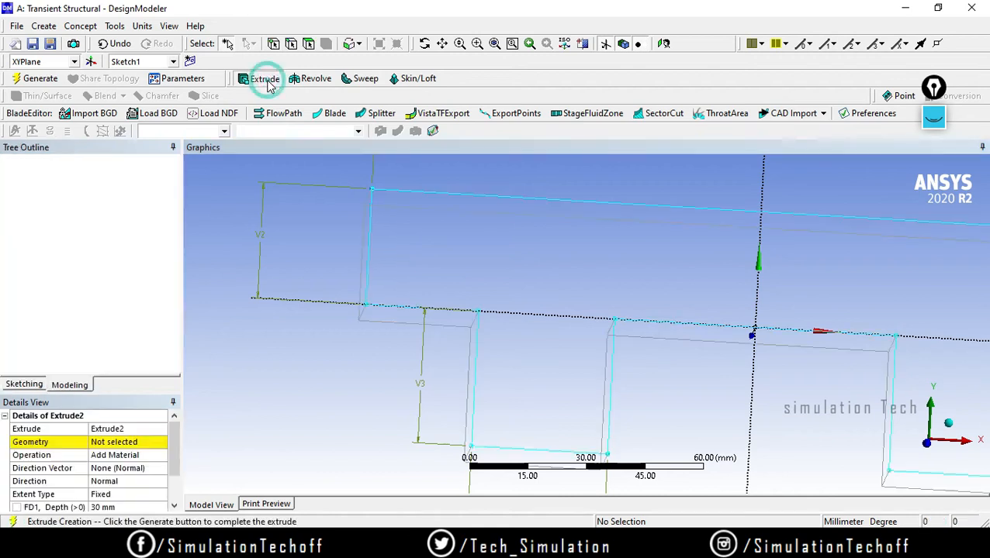
{"action": "mouse_move", "coordinate": [566, 256]}
{"action": "middle_mouse_down"}
{"action": "mouse_move", "coordinate": [680, 281]}
{"action": "mouse_move", "coordinate": [720, 313]}
{"action": "mouse_move", "coordinate": [628, 324]}
{"action": "mouse_move", "coordinate": [620, 341]}
{"action": "middle_mouse_up"}
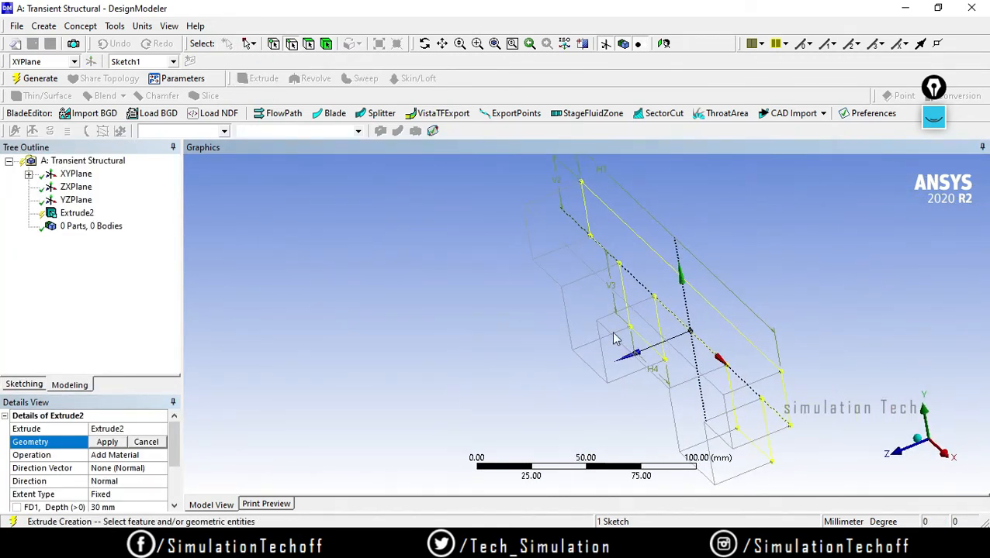
{"action": "left_click", "coordinate": [107, 442]}
{"action": "left_click", "coordinate": [133, 507]}
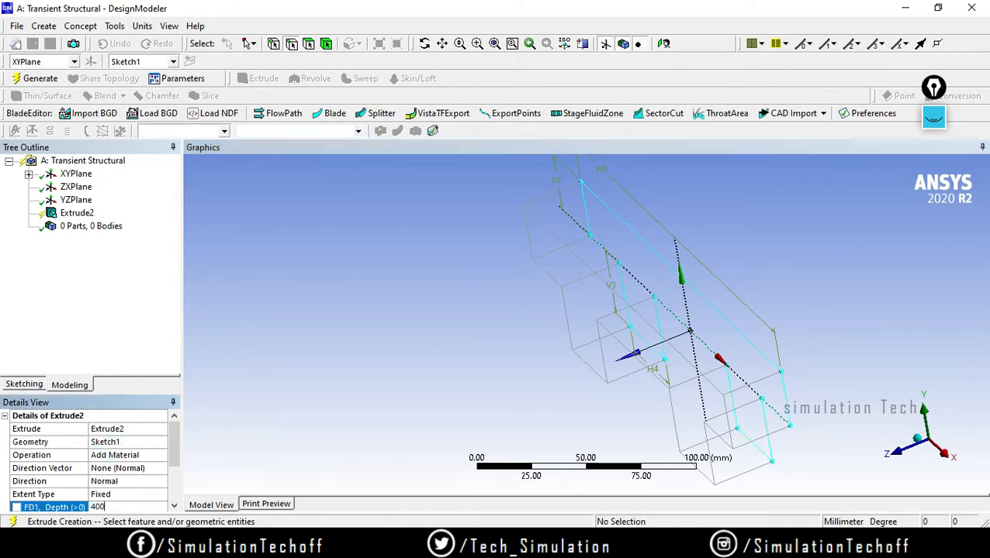
{"action": "key", "text": "Return"}
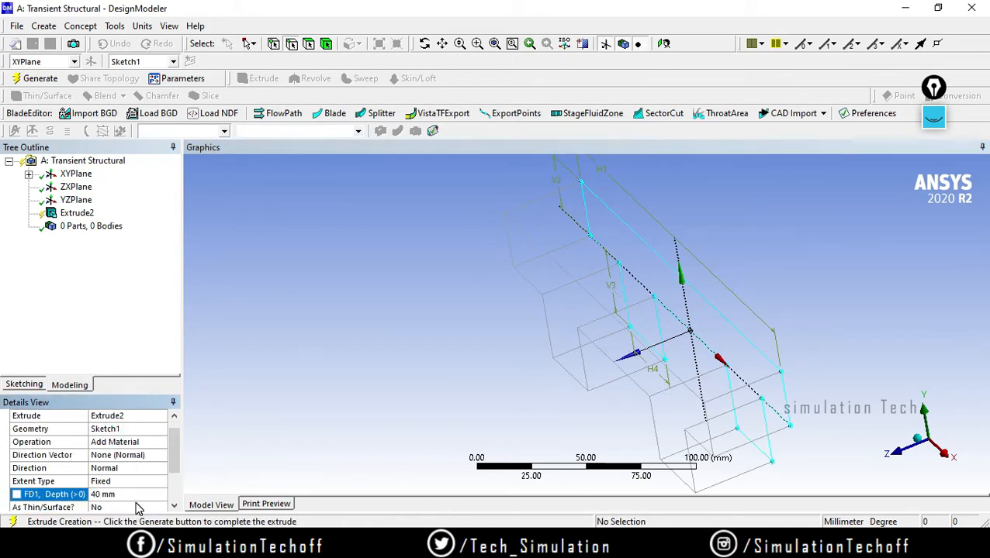
{"action": "middle_click_drag", "start_coordinate": [617, 391], "coordinate": [749, 382]}
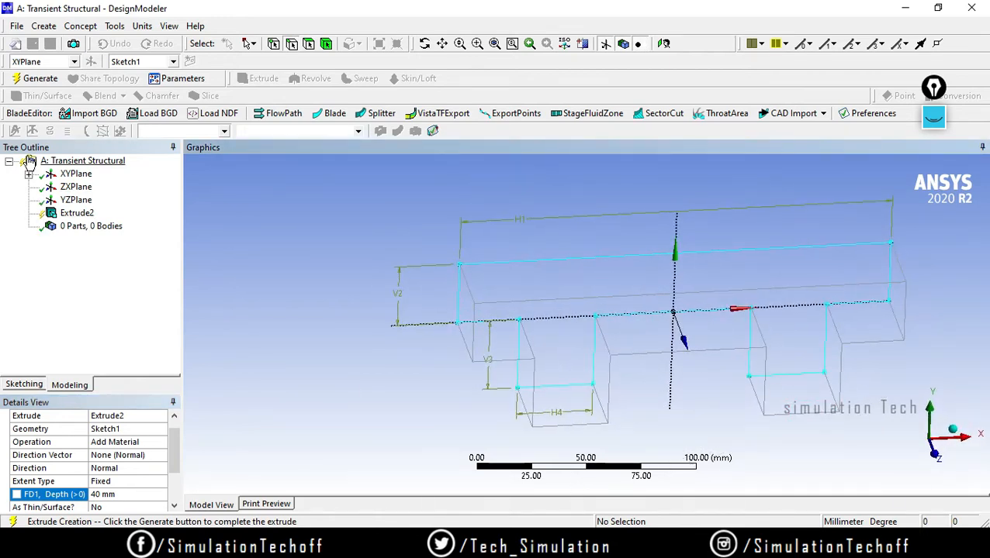
{"action": "left_click", "coordinate": [35, 78]}
Switch the selection filter to faces and select the beam's top face.
{"action": "middle_click_drag", "start_coordinate": [630, 375], "coordinate": [423, 346]}
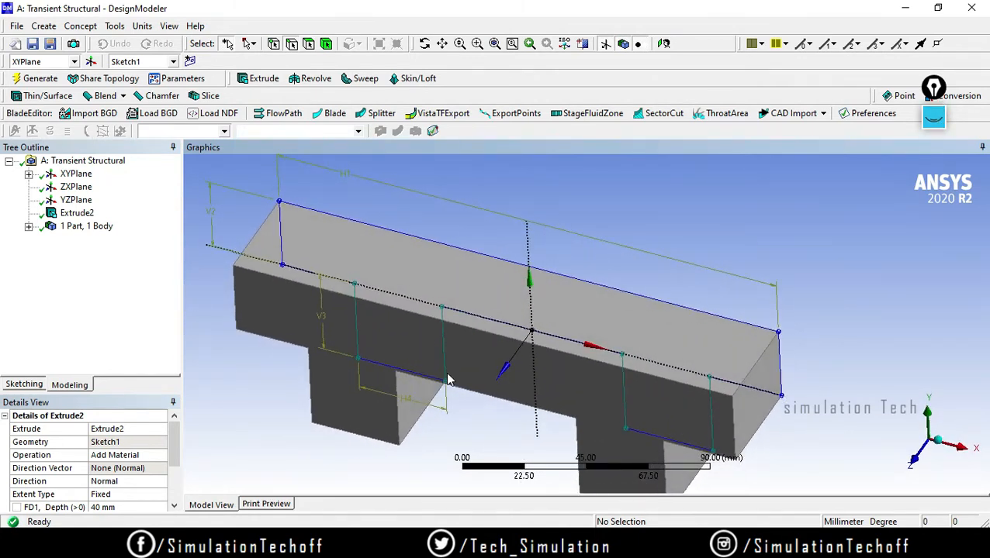
{"action": "left_click", "coordinate": [308, 45]}
{"action": "left_click", "coordinate": [514, 307]}
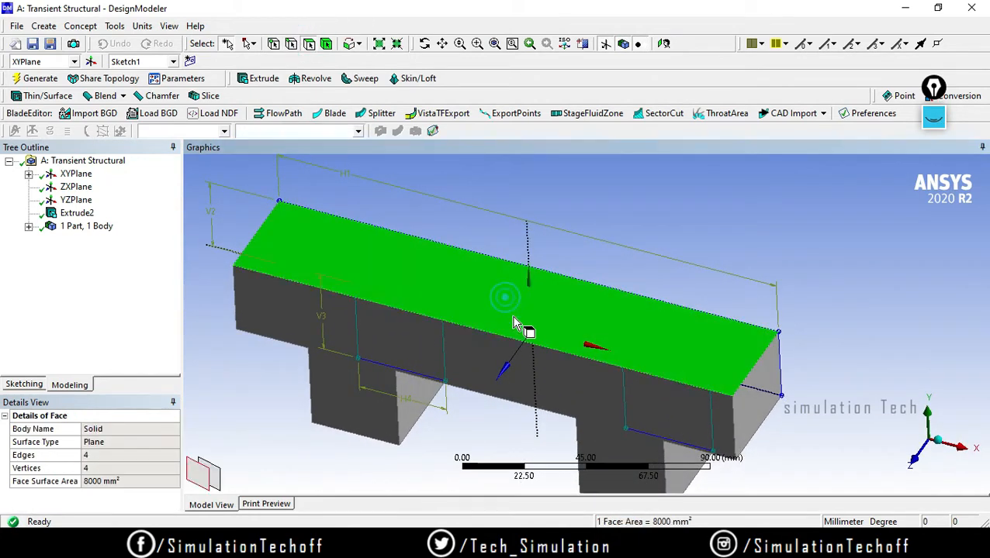
{"action": "left_click", "coordinate": [876, 278]}
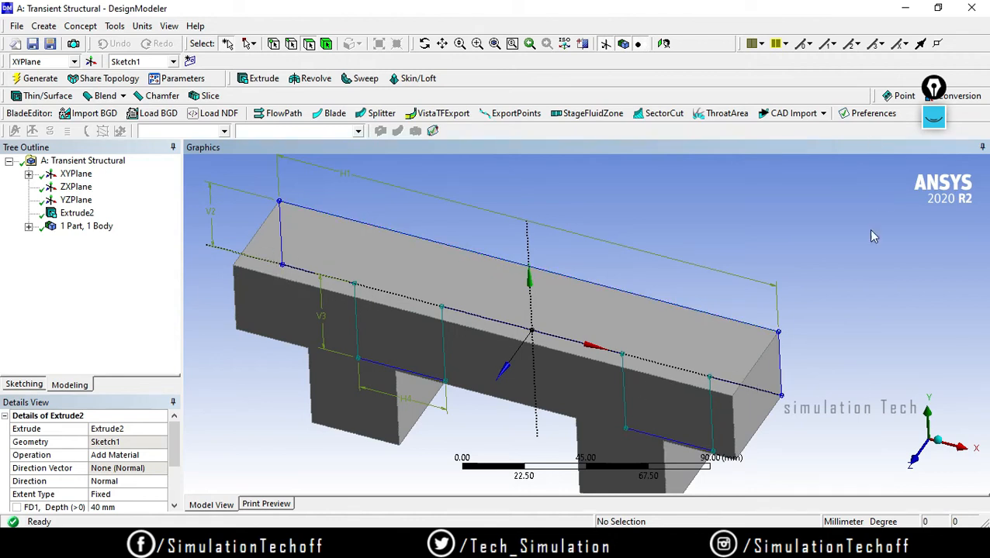
{"action": "left_click", "coordinate": [513, 304]}
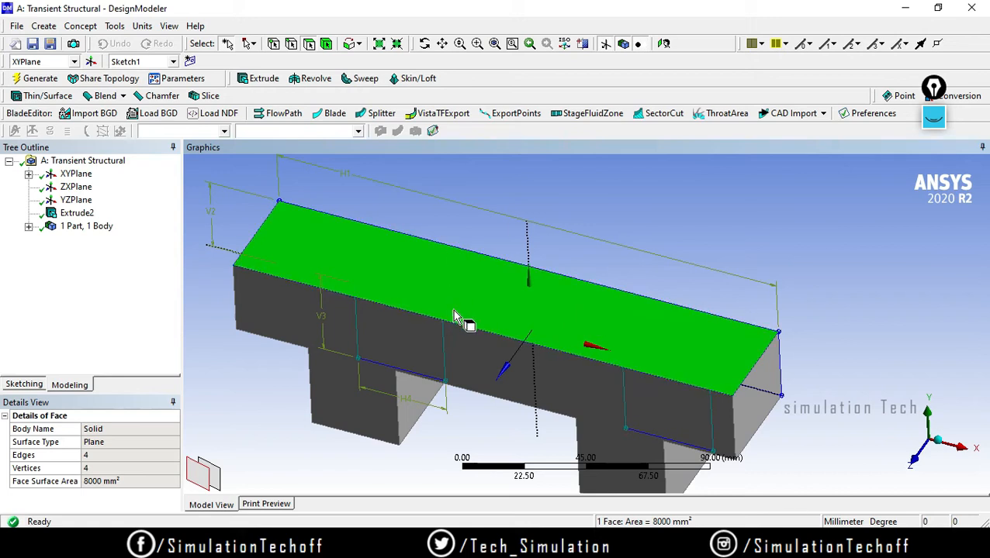
Mark four lines across the beam's top face with the screen annotation tool and clear them.
{"action": "left_click", "coordinate": [933, 116]}
{"action": "left_click", "coordinate": [933, 270]}
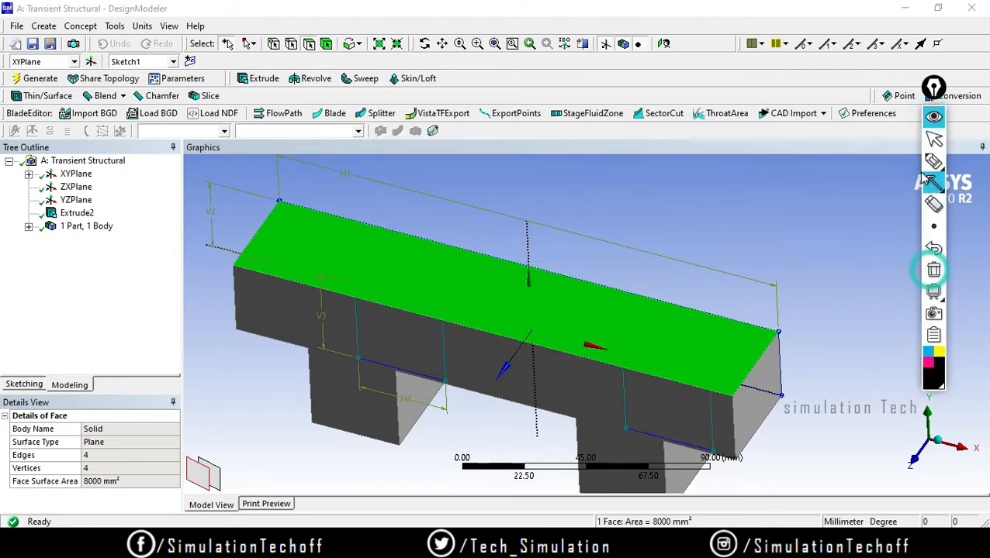
{"action": "mouse_move", "coordinate": [933, 183]}
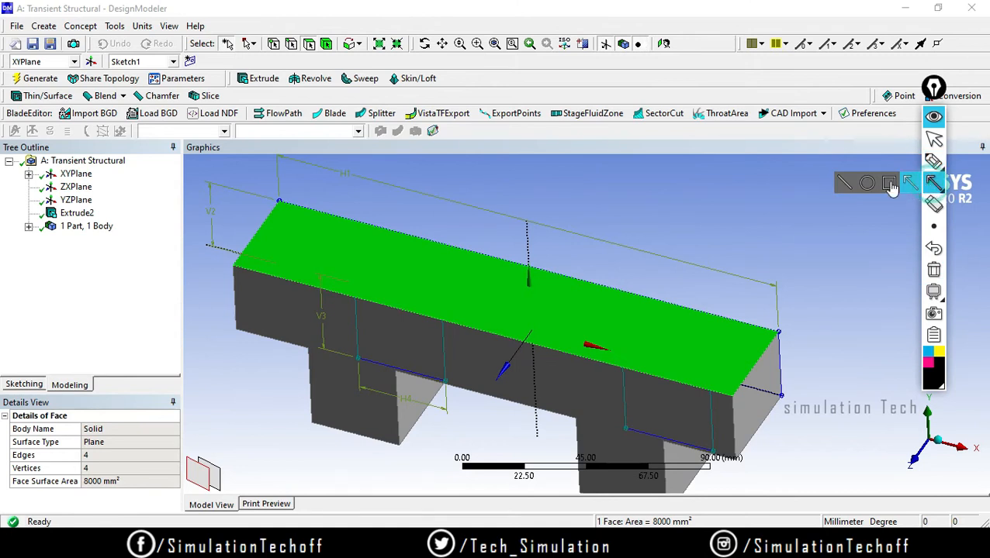
{"action": "left_click", "coordinate": [843, 182]}
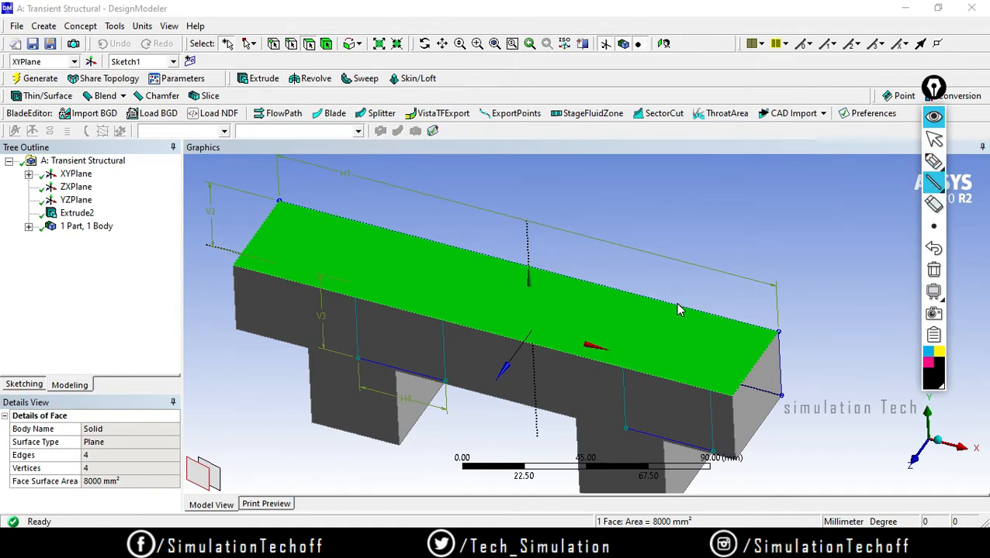
{"action": "mouse_move", "coordinate": [658, 301]}
{"action": "left_mouse_down"}
{"action": "mouse_move", "coordinate": [628, 348]}
{"action": "mouse_move", "coordinate": [625, 375]}
{"action": "left_mouse_up"}
{"action": "left_click_drag", "start_coordinate": [535, 267], "coordinate": [505, 338]}
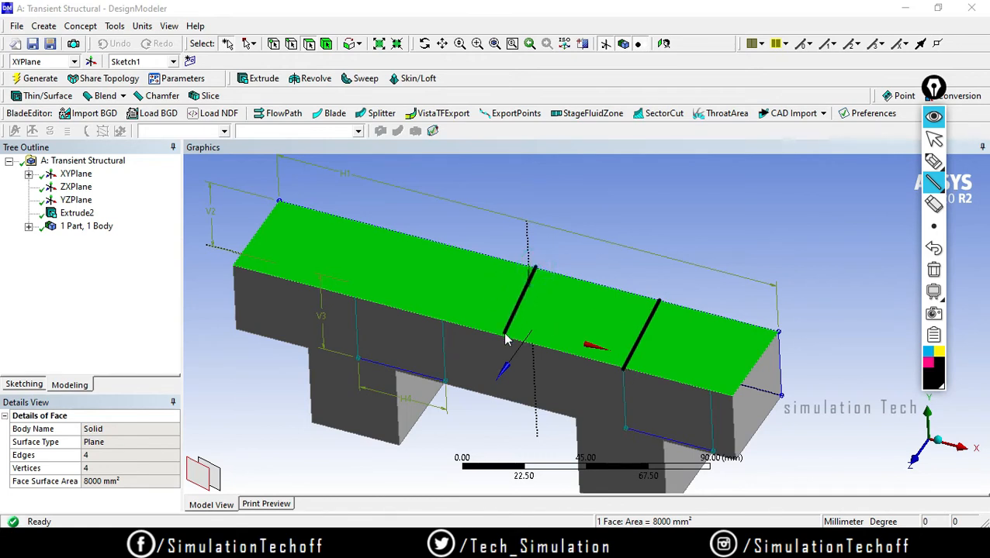
{"action": "left_click_drag", "start_coordinate": [404, 234], "coordinate": [366, 304]}
{"action": "left_click_drag", "start_coordinate": [333, 218], "coordinate": [285, 280]}
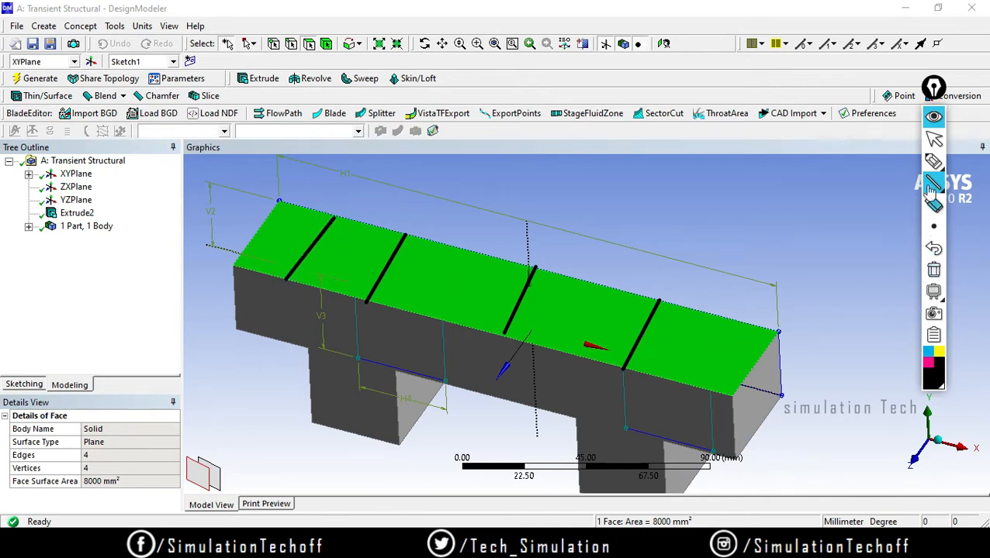
{"action": "left_click", "coordinate": [933, 269]}
{"action": "left_click", "coordinate": [934, 116]}
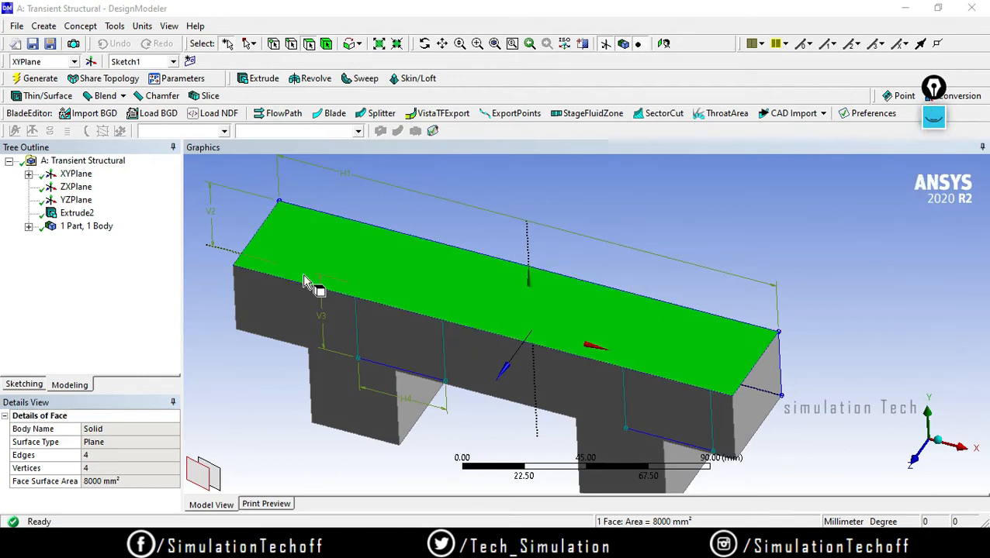
Start a new sketch on the beam's selected top face.
{"action": "mouse_move", "coordinate": [680, 368]}
{"action": "middle_mouse_down"}
{"action": "mouse_move", "coordinate": [783, 367]}
{"action": "mouse_move", "coordinate": [518, 338]}
{"action": "mouse_move", "coordinate": [526, 360]}
{"action": "middle_mouse_up"}
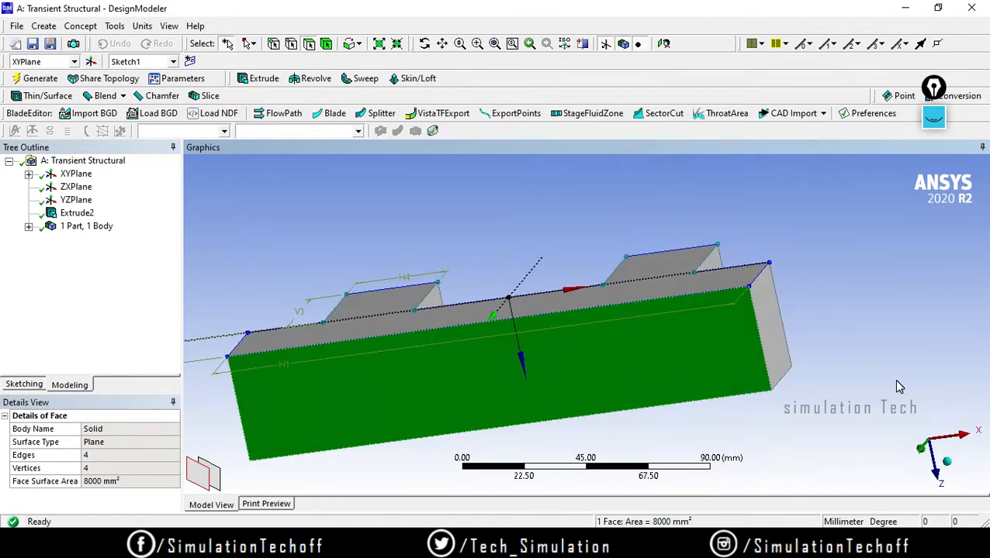
{"action": "left_click", "coordinate": [24, 385]}
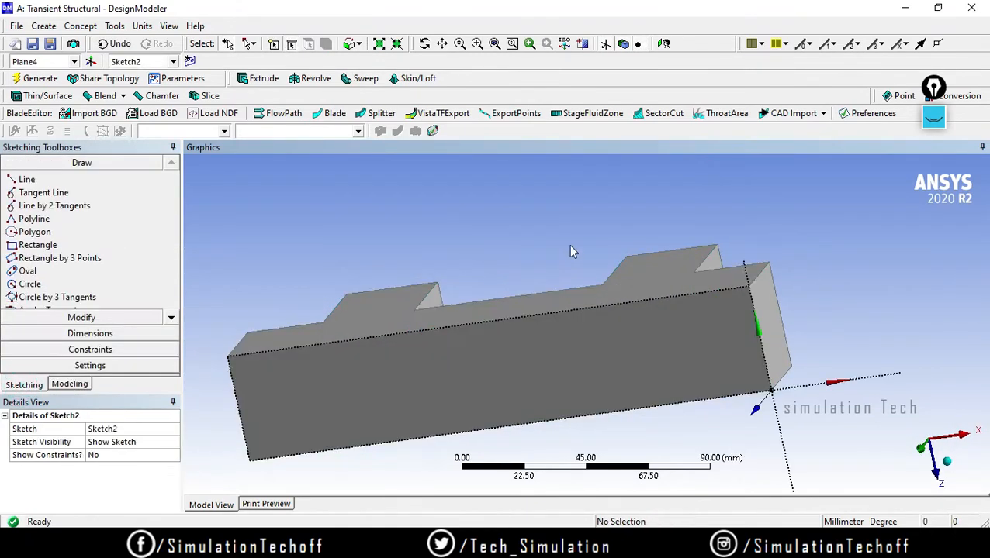
View the sketch plane face-on and draw two vertical lines across the face, about 37 mm and 68 mm from its left end.
{"action": "left_click", "coordinate": [664, 43]}
{"action": "scroll", "coordinate": [538, 381], "scroll_direction": "up", "scroll_amount": 5}
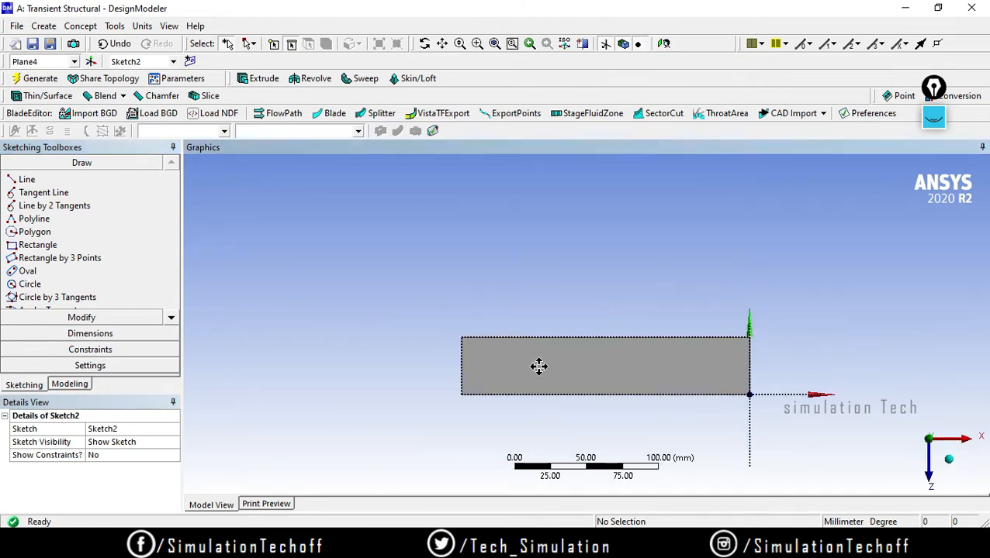
{"action": "scroll", "coordinate": [540, 317], "scroll_direction": "up", "scroll_amount": 1}
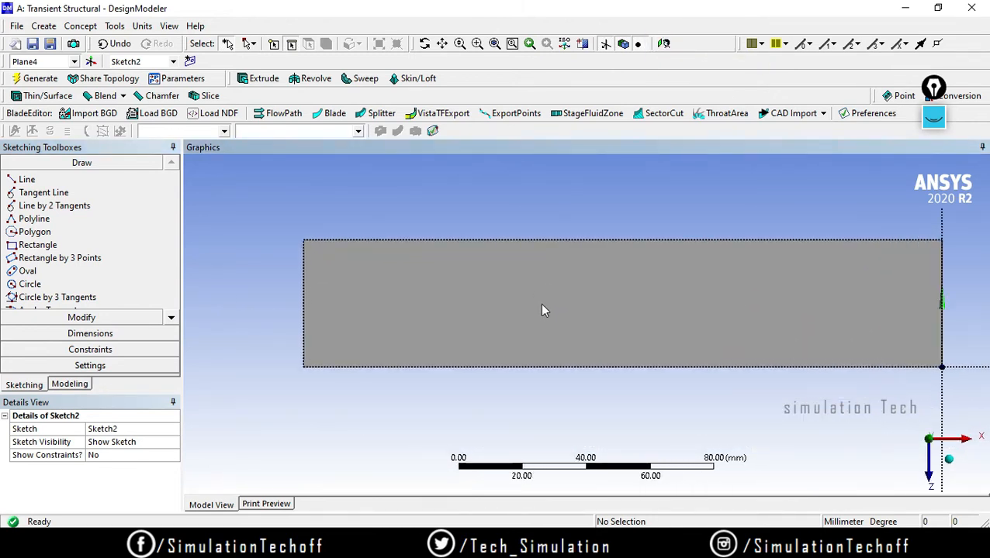
{"action": "left_click", "coordinate": [26, 179]}
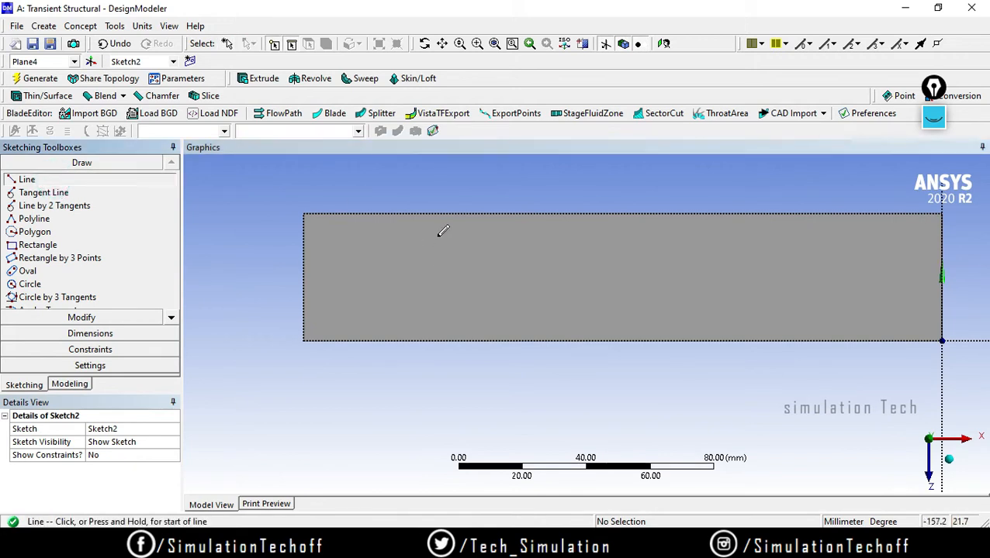
{"action": "left_click", "coordinate": [422, 212]}
{"action": "left_click", "coordinate": [422, 339]}
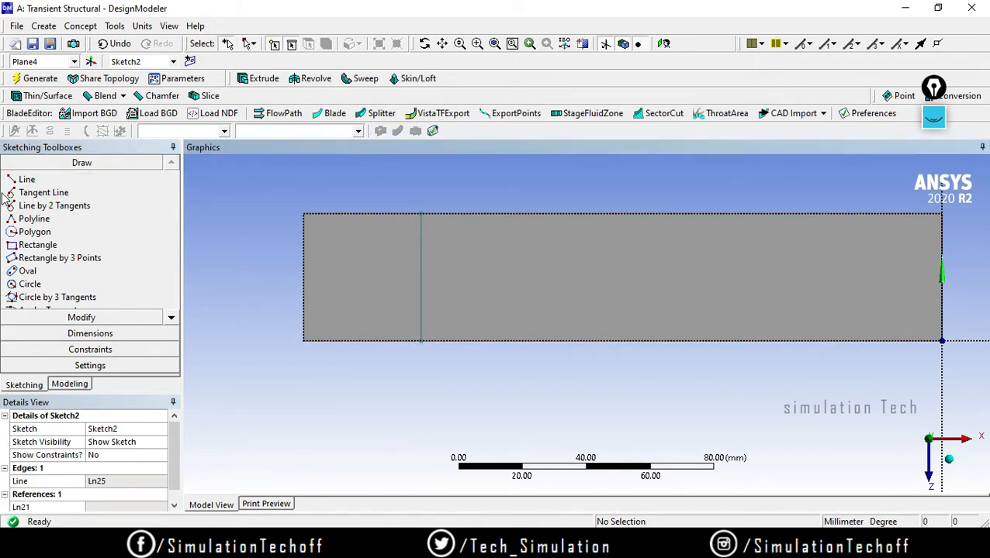
{"action": "left_click", "coordinate": [27, 179]}
{"action": "left_click", "coordinate": [520, 212]}
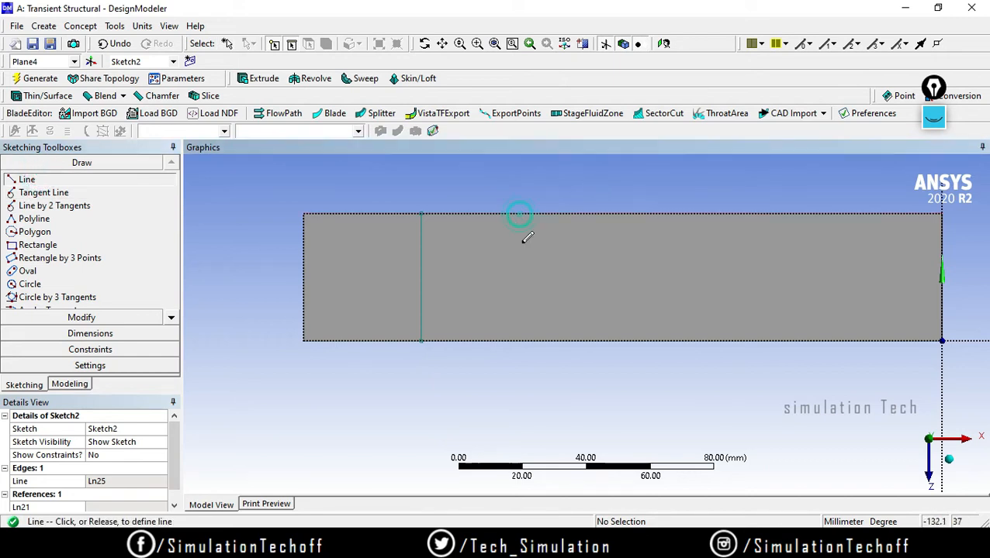
{"action": "left_click", "coordinate": [519, 340]}
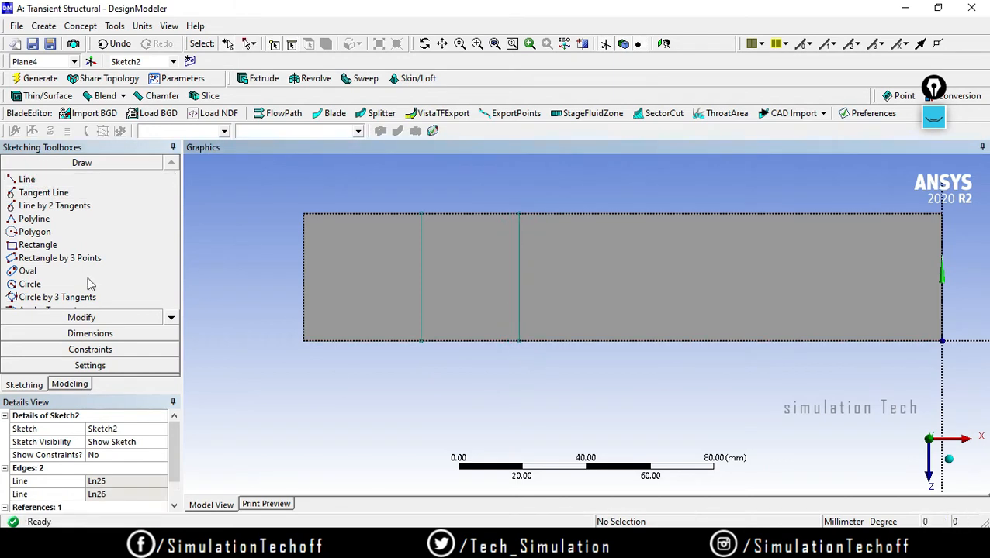
Draw two more vertical lines across the full width of the face, about 40 mm and 82 mm right of the second line.
{"action": "left_click", "coordinate": [60, 183]}
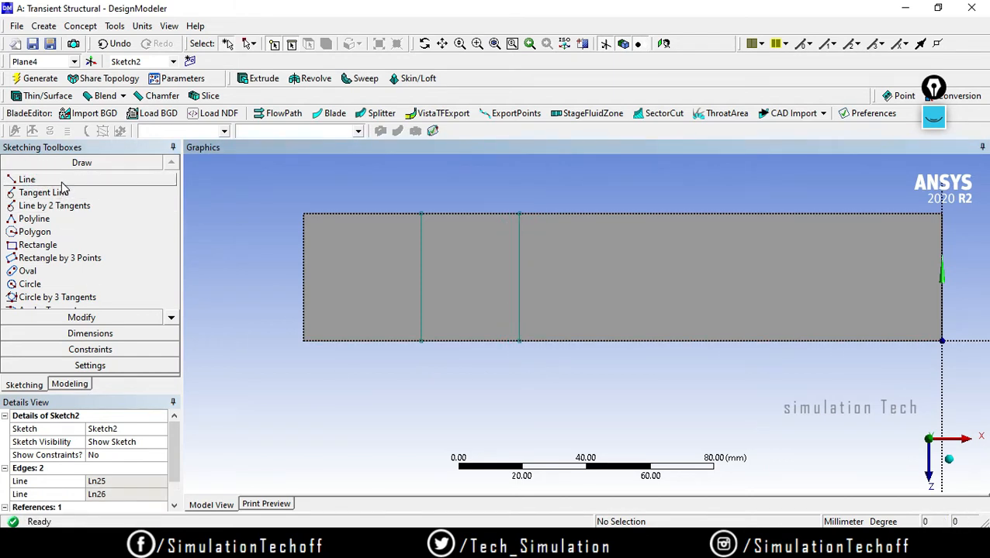
{"action": "left_click", "coordinate": [647, 212]}
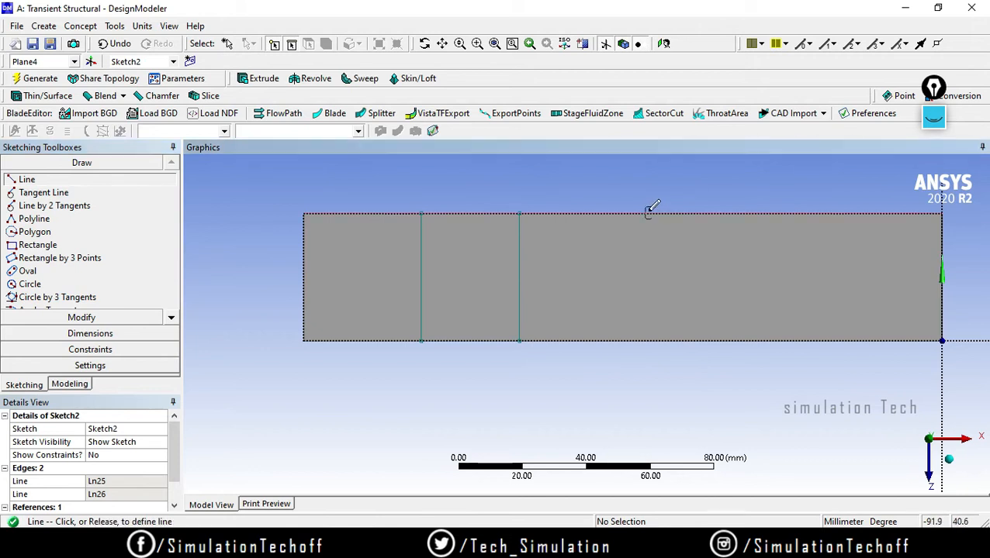
{"action": "left_click", "coordinate": [649, 340]}
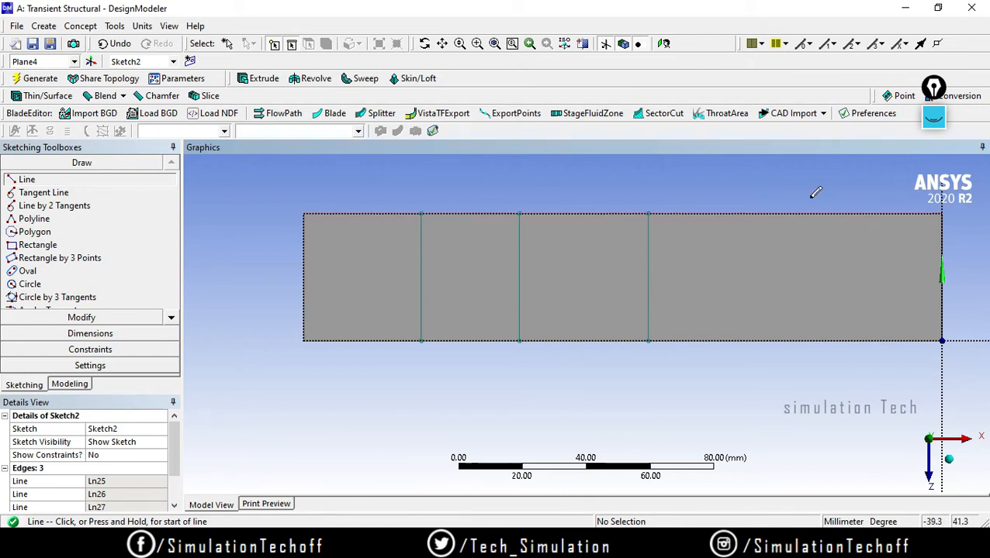
{"action": "left_click", "coordinate": [782, 212]}
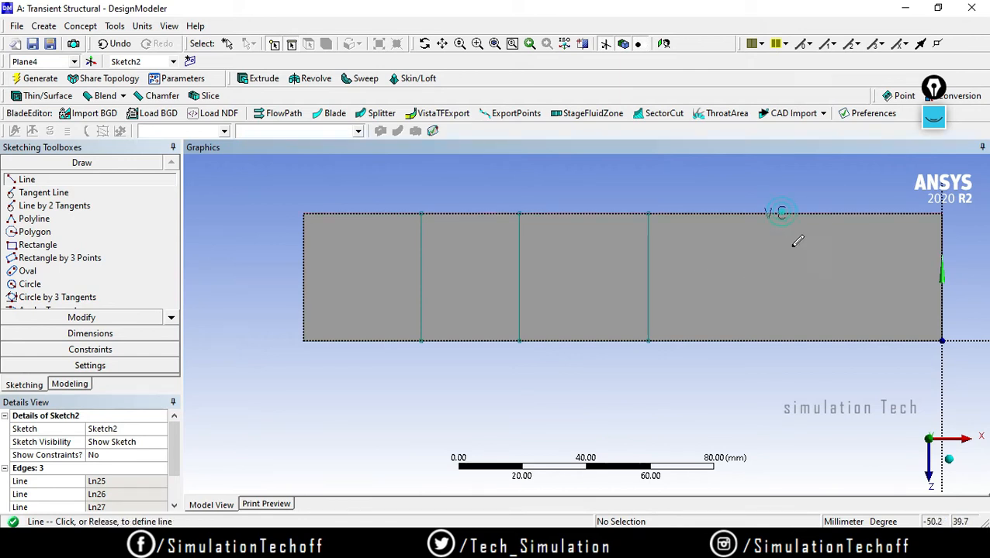
{"action": "left_click", "coordinate": [783, 339]}
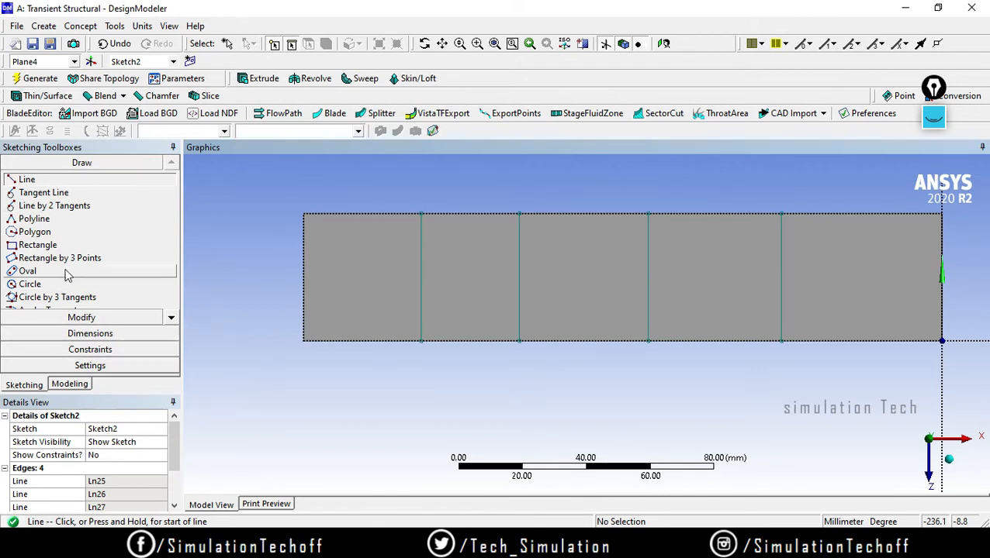
{"action": "left_click", "coordinate": [85, 319]}
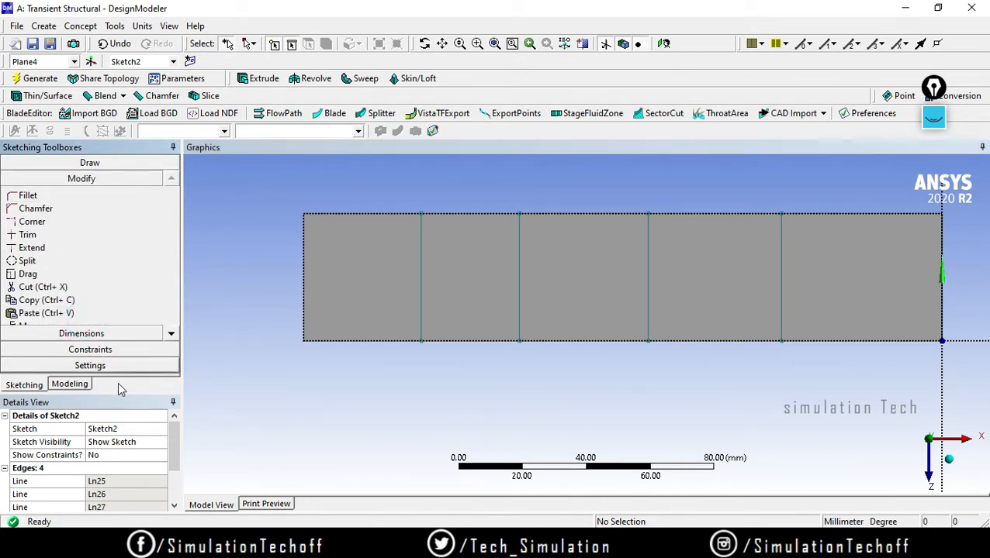
{"action": "left_click", "coordinate": [72, 335]}
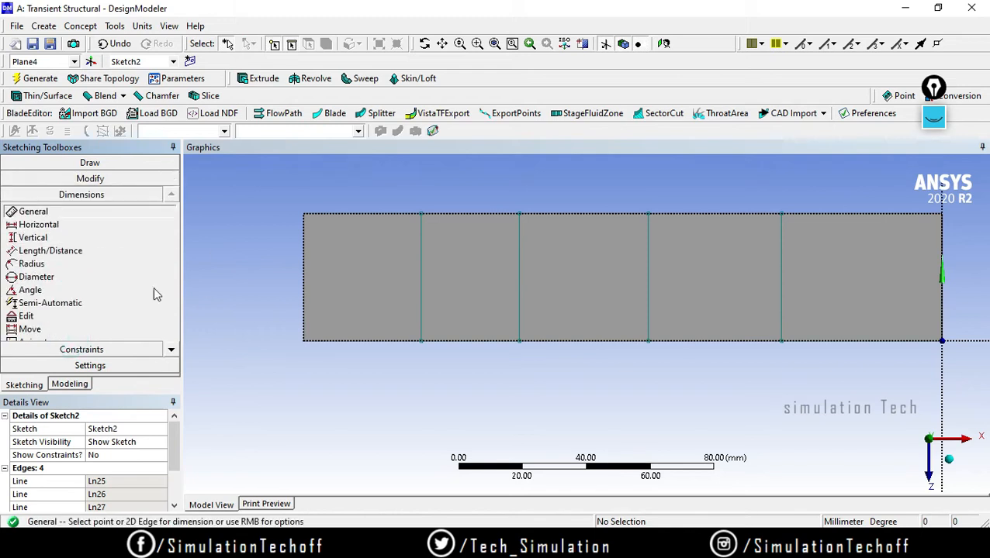
{"action": "left_click", "coordinate": [62, 211]}
{"action": "left_click", "coordinate": [419, 274]}
{"action": "left_click", "coordinate": [419, 277]}
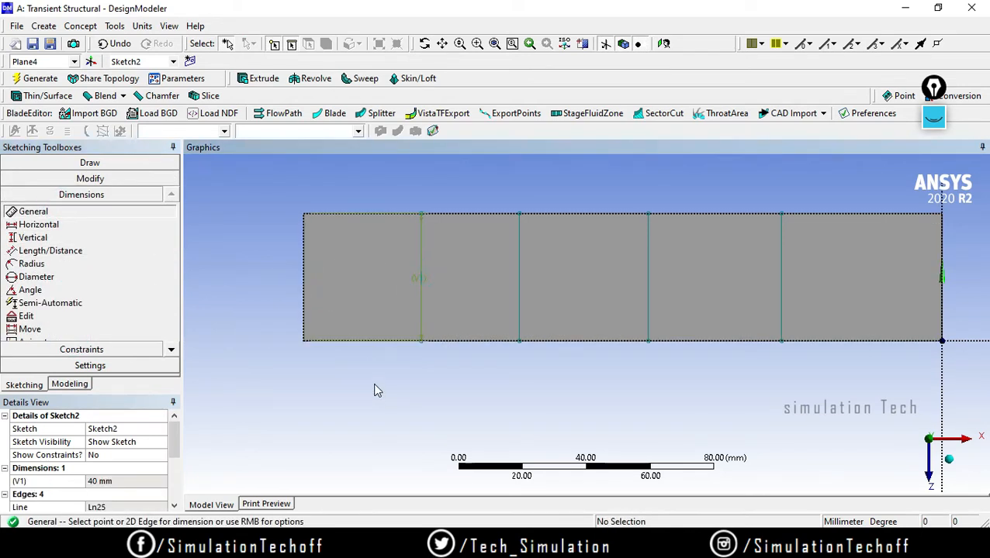
{"action": "left_click", "coordinate": [35, 481]}
{"action": "right_click", "coordinate": [38, 482]}
{"action": "left_click", "coordinate": [66, 491]}
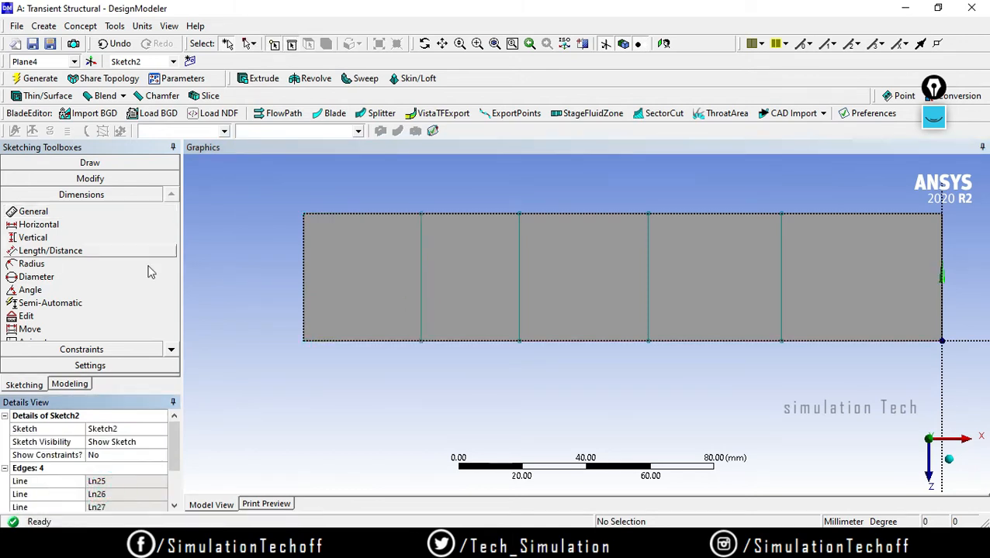
Add a horizontal dimension between the face's left edge and the first vertical line, placed below the face.
{"action": "left_click", "coordinate": [38, 224]}
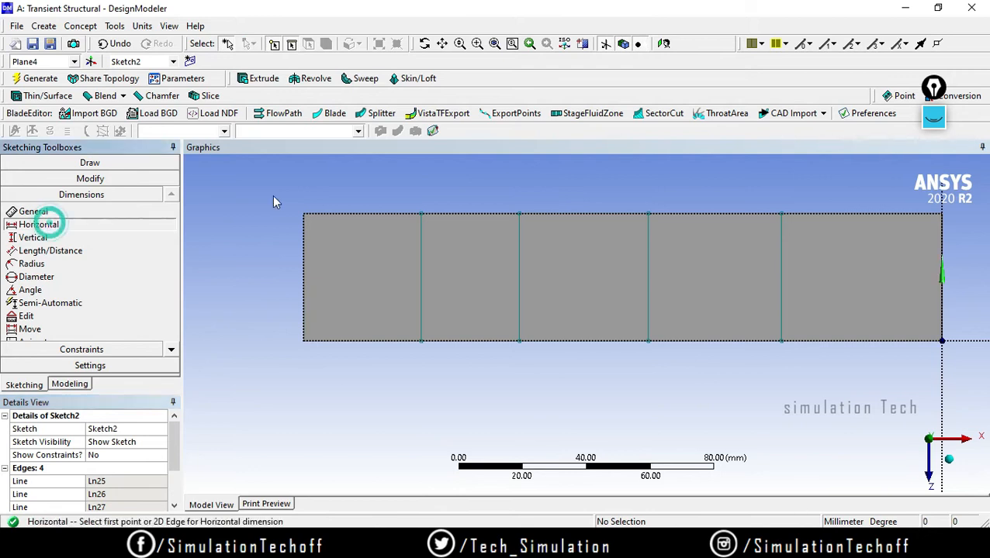
{"action": "left_click", "coordinate": [421, 273]}
{"action": "left_click", "coordinate": [304, 276]}
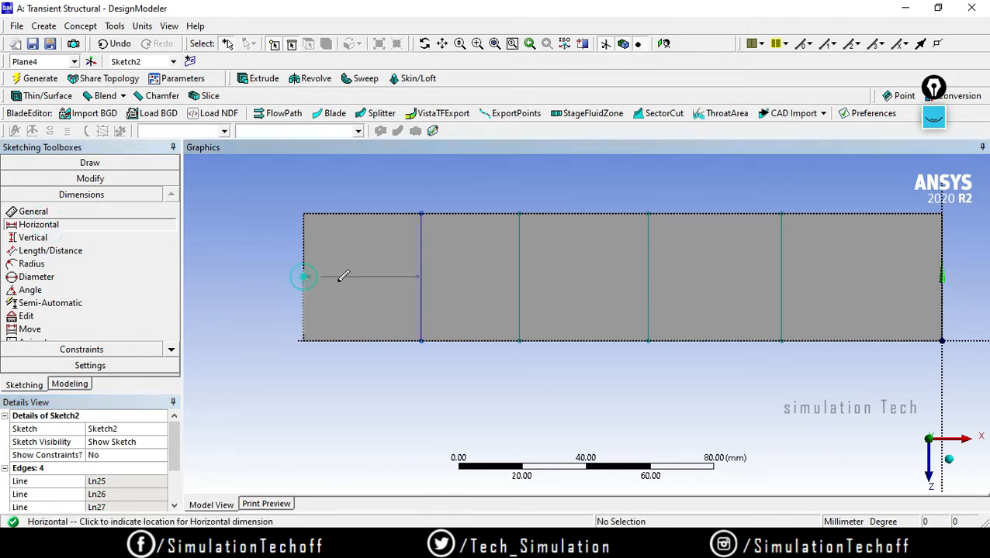
{"action": "left_click", "coordinate": [365, 404]}
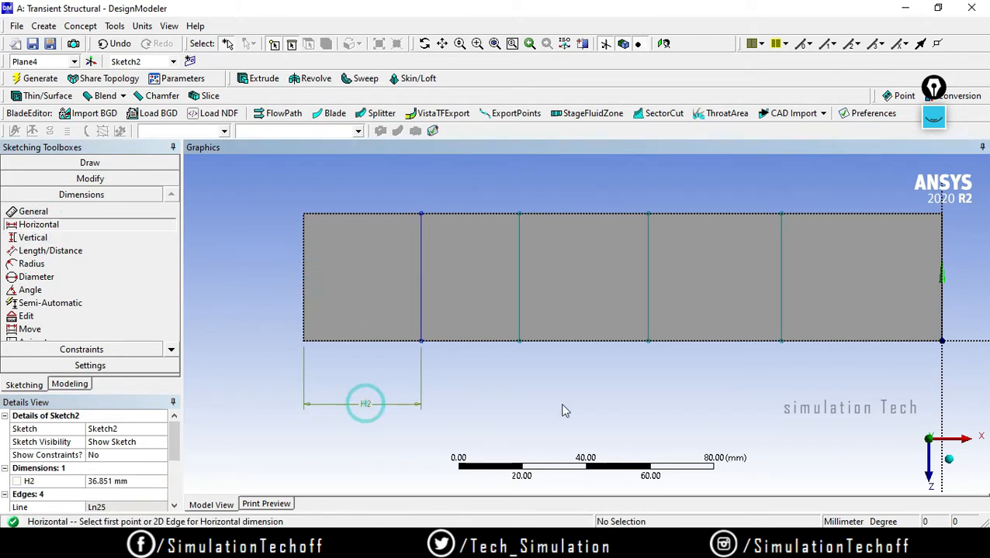
{"action": "left_click", "coordinate": [23, 211]}
{"action": "left_click", "coordinate": [423, 277]}
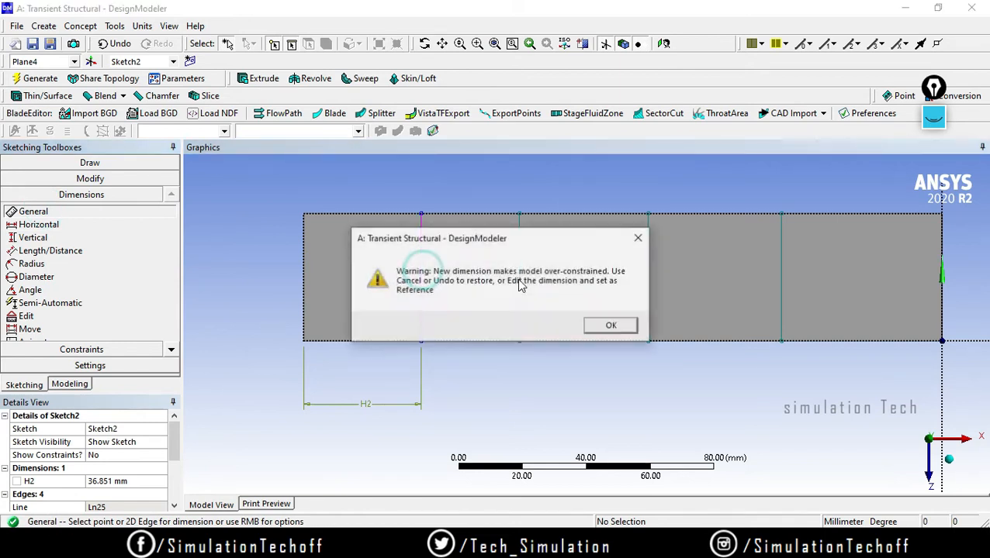
{"action": "left_click", "coordinate": [611, 326]}
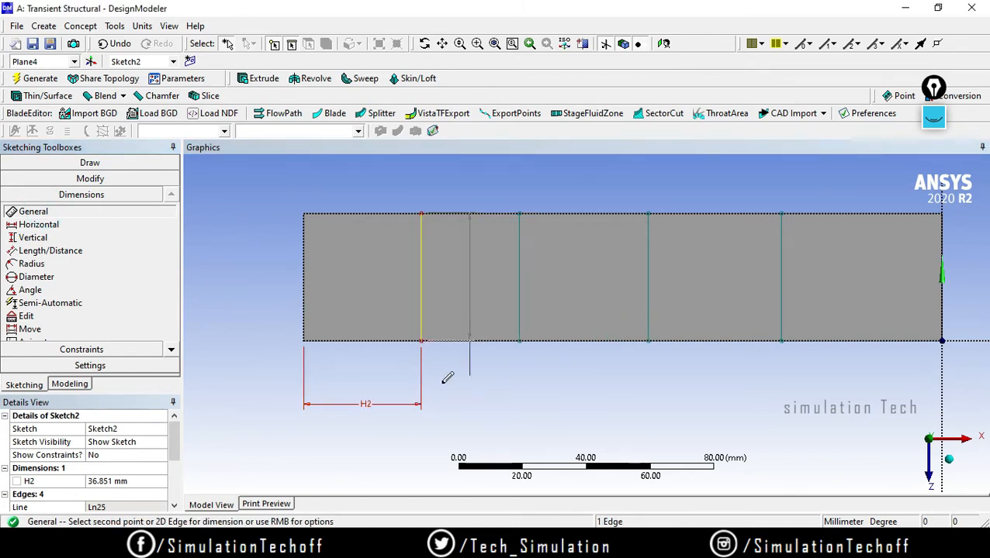
{"action": "left_click", "coordinate": [485, 404]}
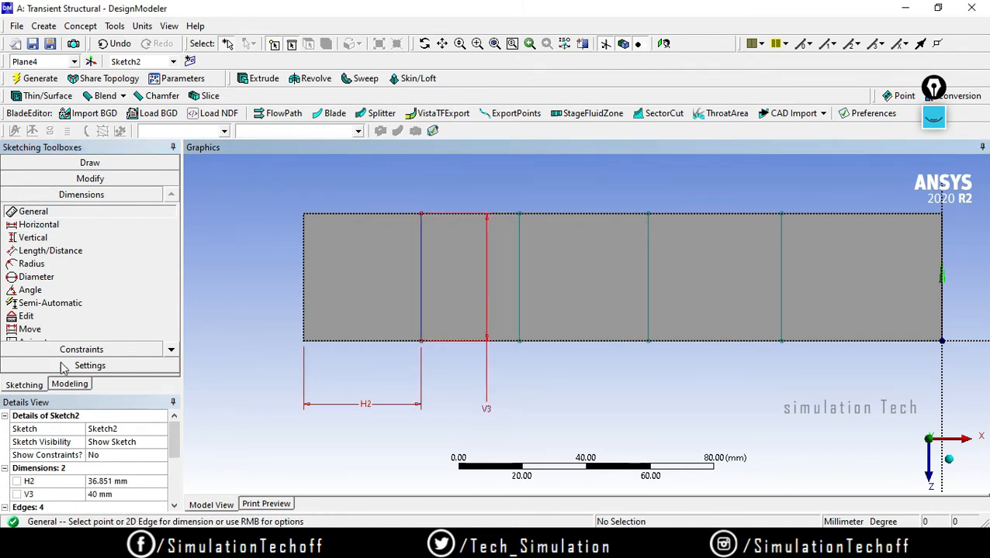
{"action": "left_click", "coordinate": [59, 484]}
{"action": "right_click", "coordinate": [59, 484]}
{"action": "left_click", "coordinate": [262, 450]}
{"action": "left_click", "coordinate": [47, 498]}
{"action": "right_click", "coordinate": [46, 500]}
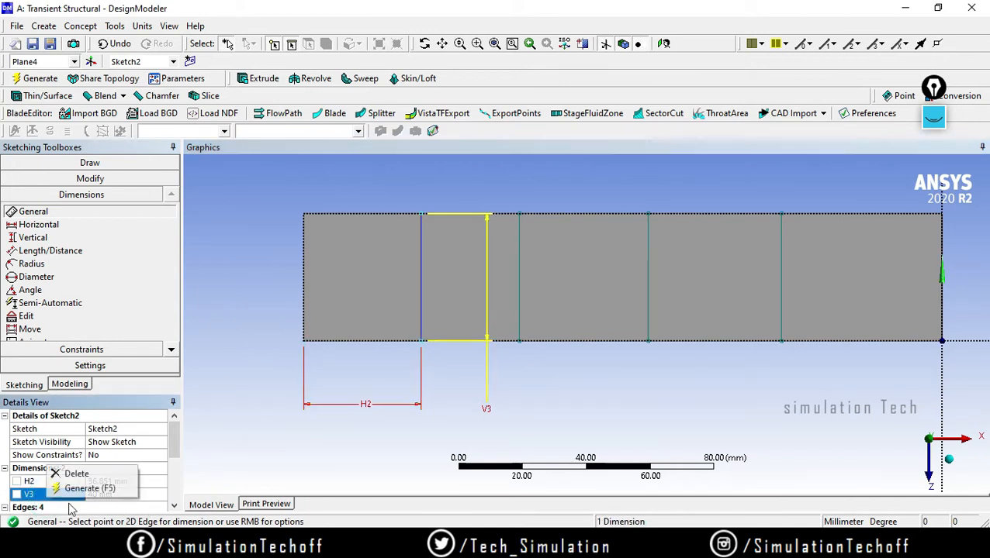
{"action": "left_click", "coordinate": [87, 472]}
Set the horizontal distance H2 from the left edge to the first line to 40 mm.
{"action": "left_click", "coordinate": [105, 481]}
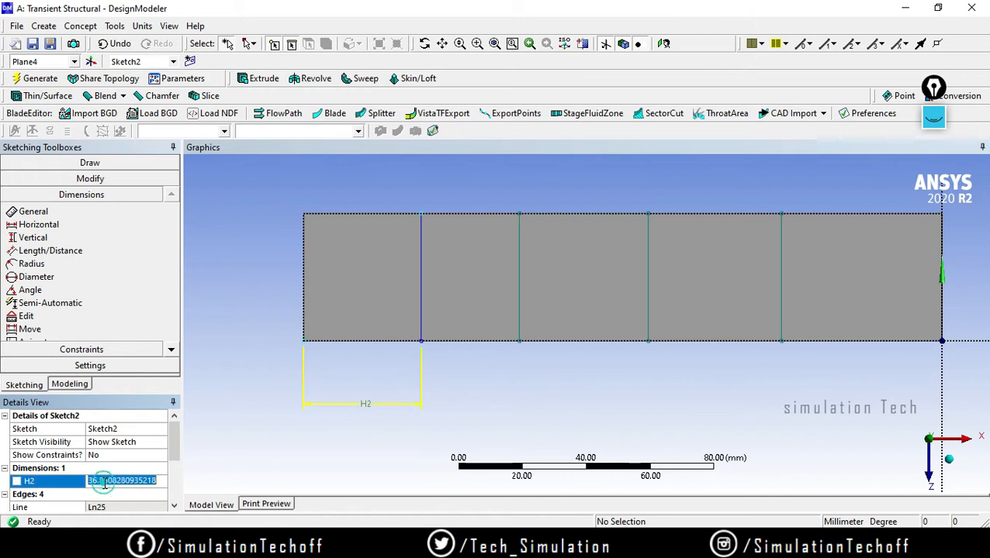
{"action": "type", "text": "40"}
{"action": "key", "text": "Return"}
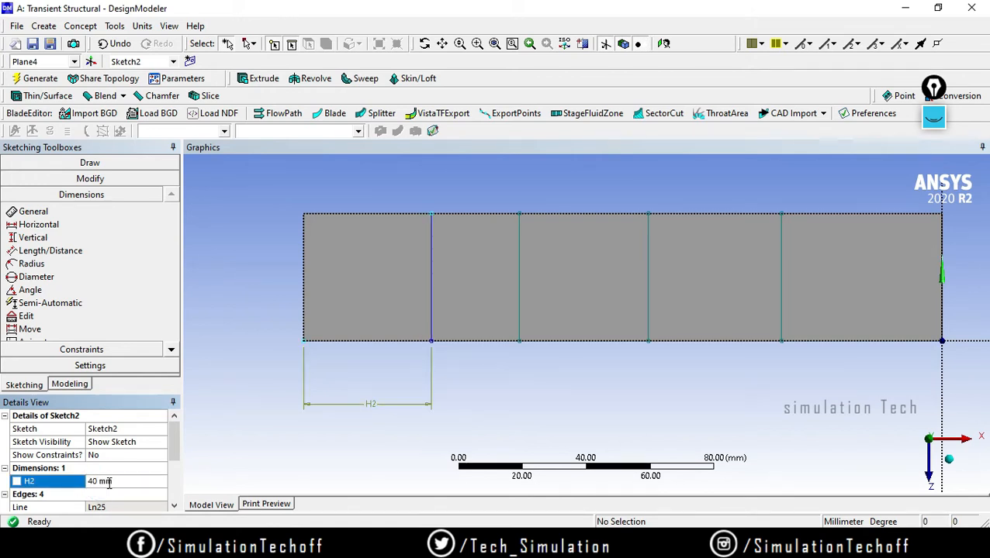
{"action": "left_click", "coordinate": [503, 394]}
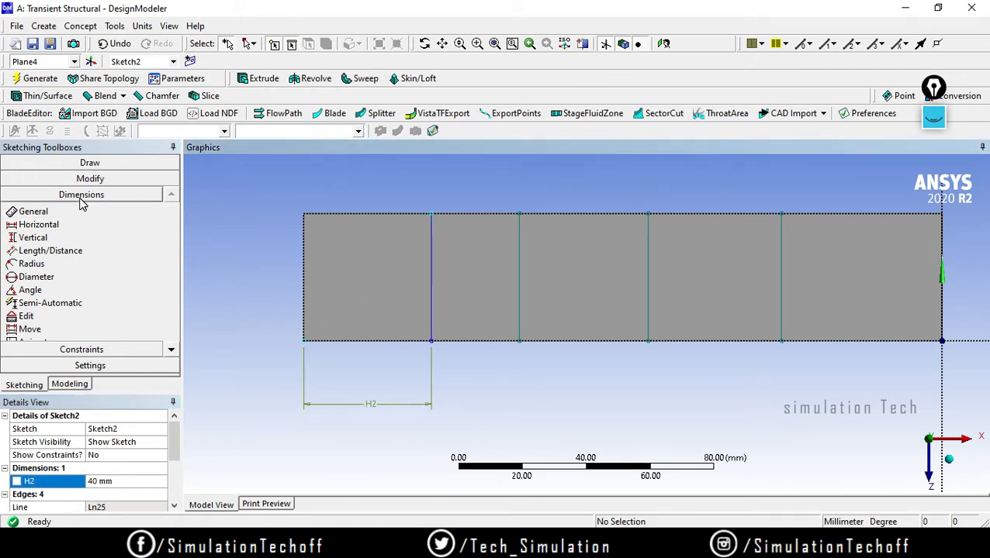
Add horizontal dimensions for the three gaps between neighbouring vertical lines, from the first line through to the fourth.
{"action": "left_click", "coordinate": [39, 225]}
{"action": "left_click", "coordinate": [432, 290]}
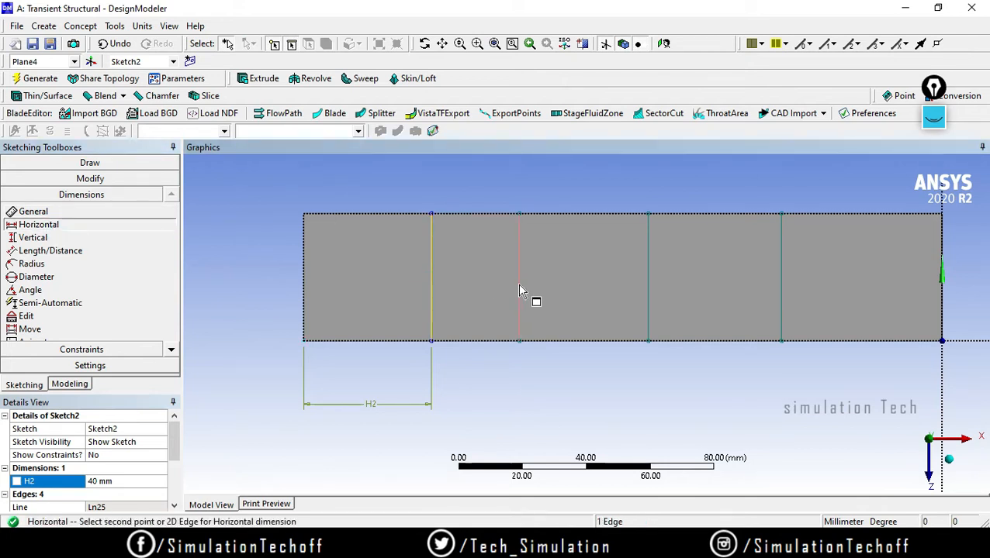
{"action": "left_click", "coordinate": [519, 288]}
{"action": "left_click", "coordinate": [471, 183]}
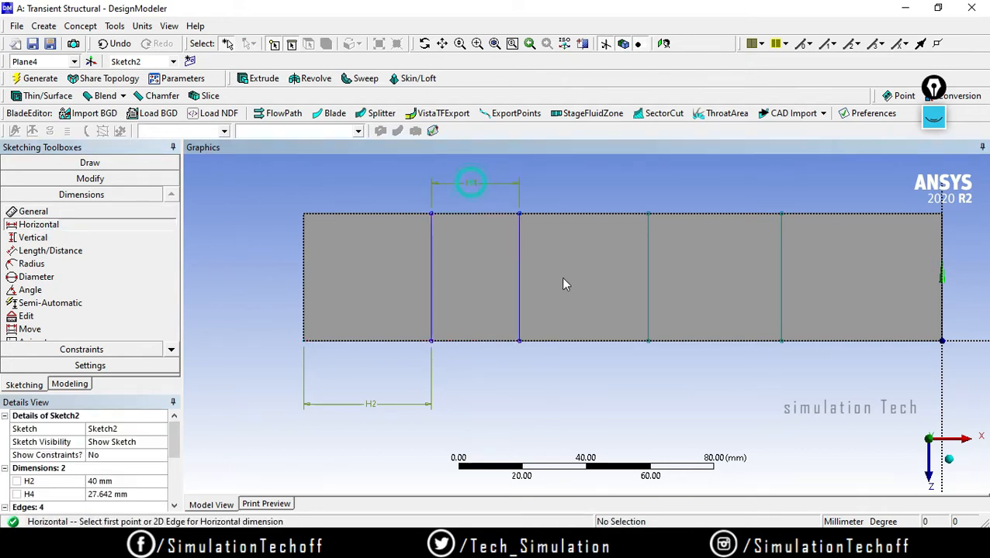
{"action": "left_click", "coordinate": [518, 304]}
{"action": "left_click", "coordinate": [647, 295]}
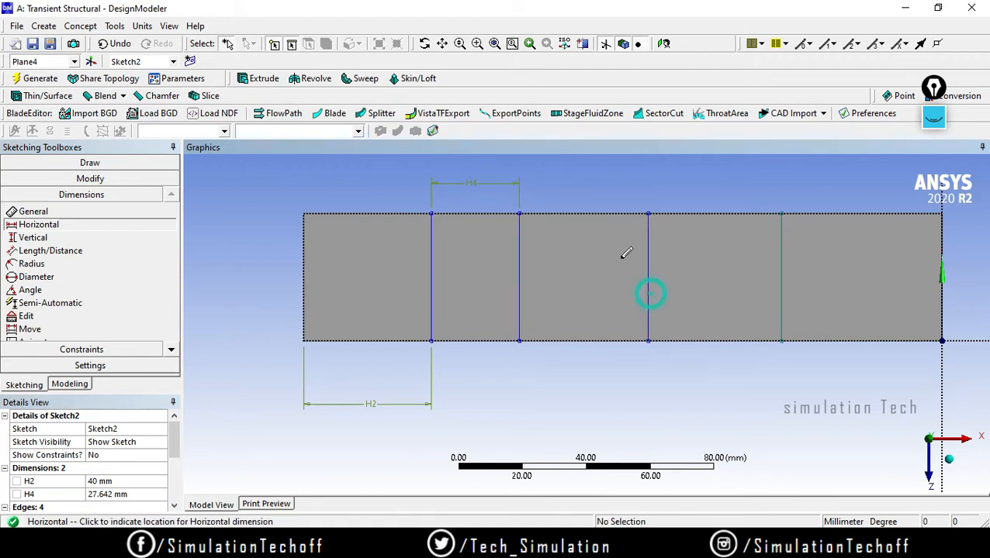
{"action": "left_click", "coordinate": [618, 384]}
{"action": "left_click", "coordinate": [647, 307]}
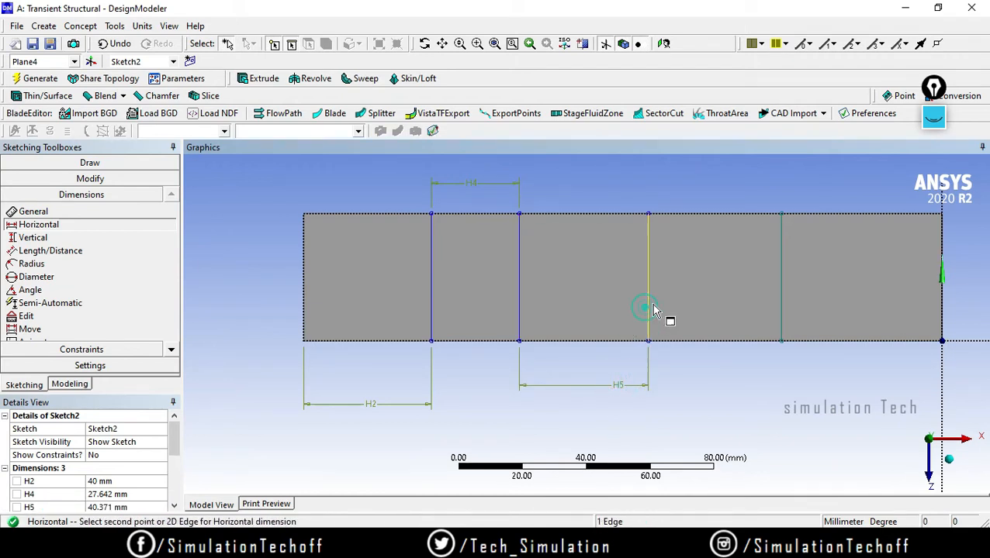
{"action": "left_click", "coordinate": [780, 290]}
{"action": "left_click", "coordinate": [778, 399]}
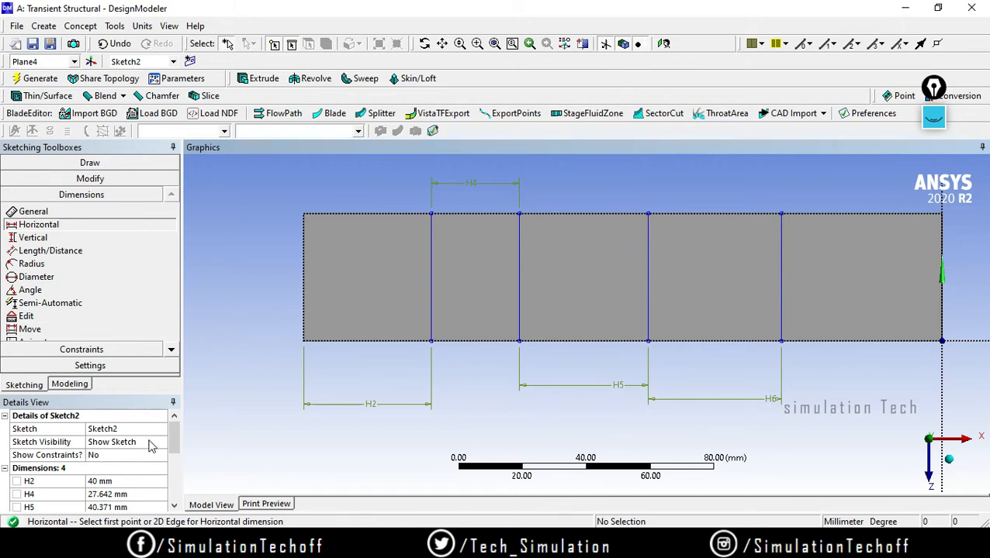
Set the three line-spacing dimensions H4, H5 and H6 to 40 mm each.
{"action": "scroll", "coordinate": [170, 453], "scroll_direction": "down", "scroll_amount": 2}
{"action": "left_click", "coordinate": [121, 428]}
{"action": "type", "text": "40"}
{"action": "key", "text": "Return"}
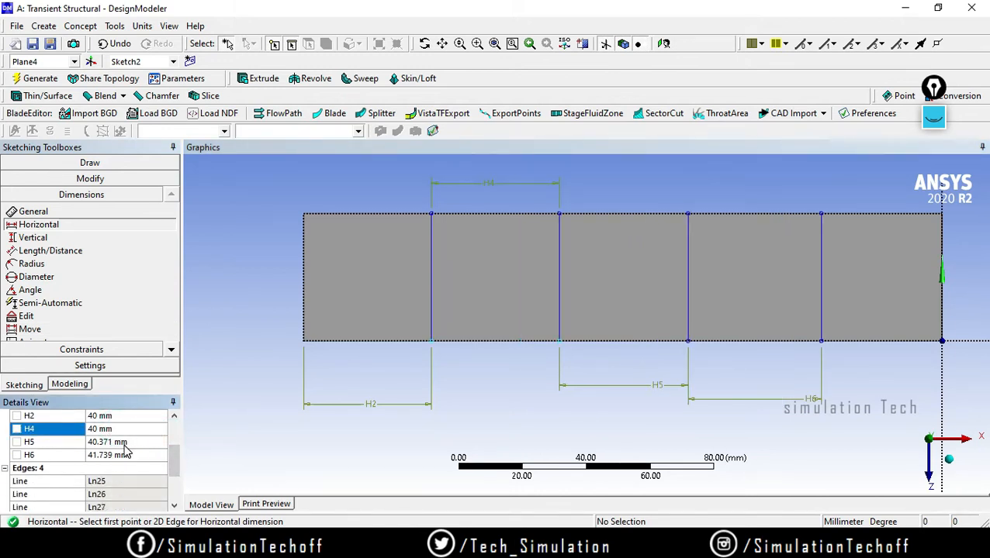
{"action": "left_click", "coordinate": [125, 442]}
{"action": "type", "text": "40"}
{"action": "key", "text": "Return"}
{"action": "left_click", "coordinate": [124, 456]}
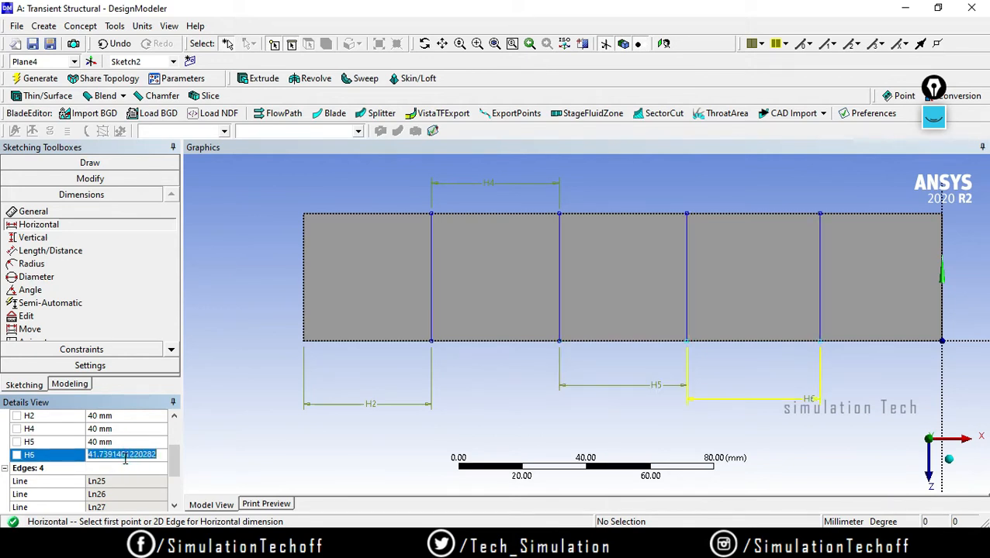
{"action": "type", "text": "40"}
{"action": "key", "text": "Return"}
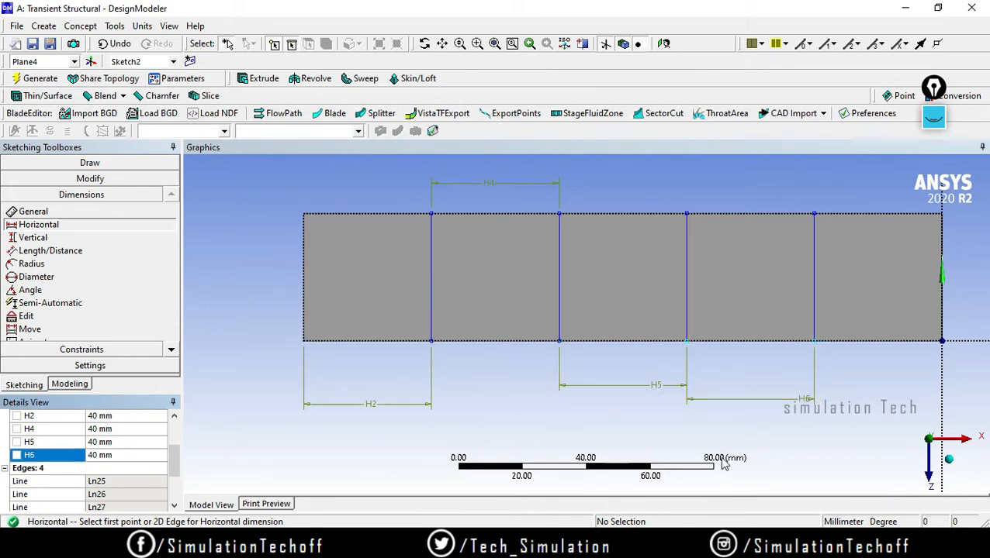
{"action": "mouse_move", "coordinate": [819, 414]}
{"action": "middle_mouse_down"}
{"action": "mouse_move", "coordinate": [813, 320]}
{"action": "mouse_move", "coordinate": [846, 258]}
{"action": "mouse_move", "coordinate": [846, 308]}
{"action": "mouse_move", "coordinate": [890, 308]}
{"action": "mouse_move", "coordinate": [787, 259]}
{"action": "mouse_move", "coordinate": [742, 398]}
{"action": "middle_mouse_up"}
{"action": "middle_click_drag", "start_coordinate": [663, 383], "coordinate": [670, 349], "text": "ctrl"}
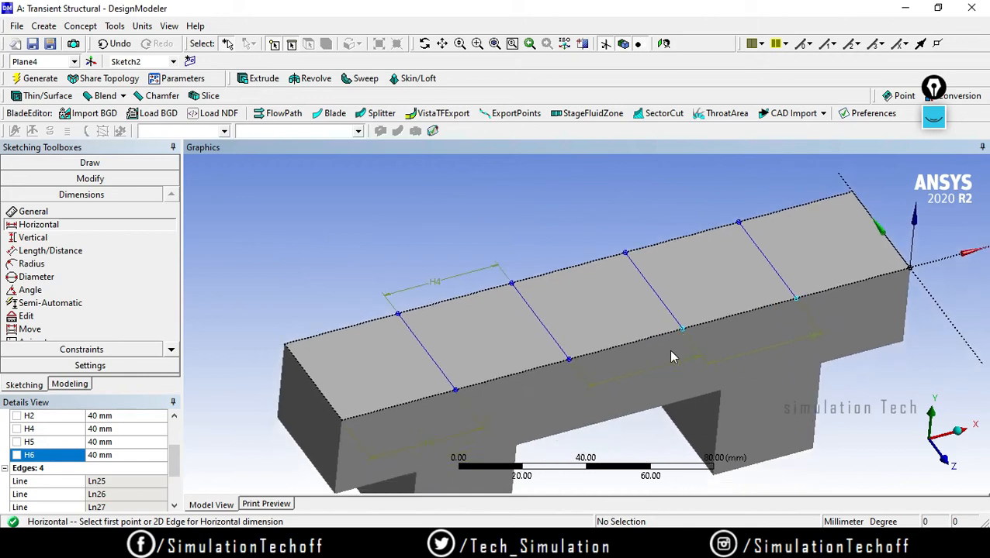
{"action": "scroll", "coordinate": [671, 347], "scroll_direction": "up", "scroll_amount": 1}
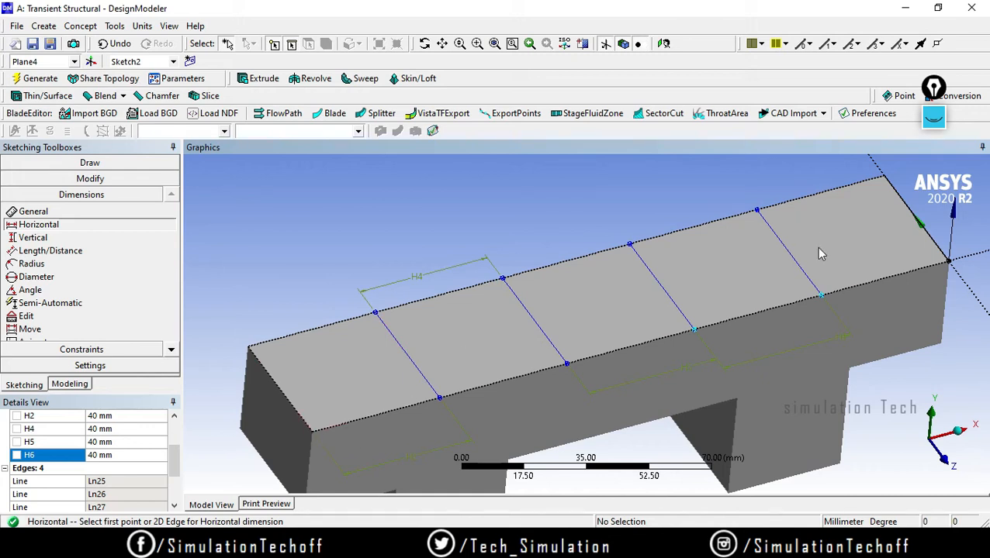
Create a Face Split feature with the beam's whole top face as the target face.
{"action": "middle_click_drag", "start_coordinate": [729, 322], "coordinate": [842, 304]}
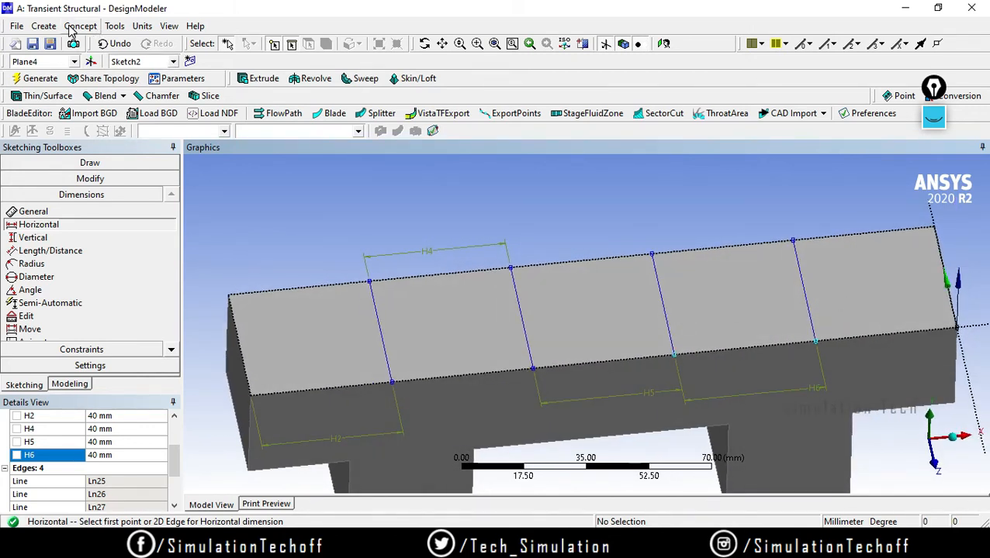
{"action": "left_click", "coordinate": [116, 27]}
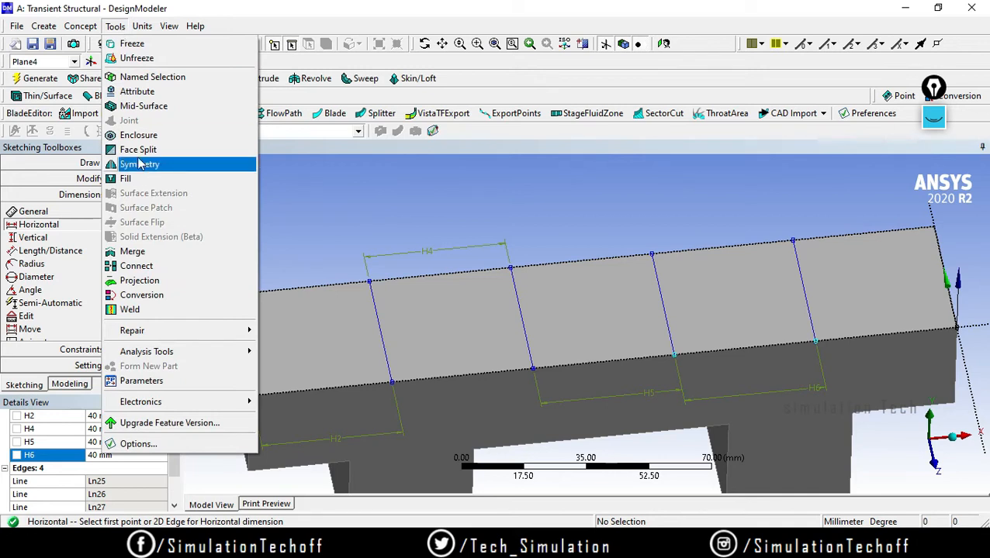
{"action": "left_click", "coordinate": [138, 150]}
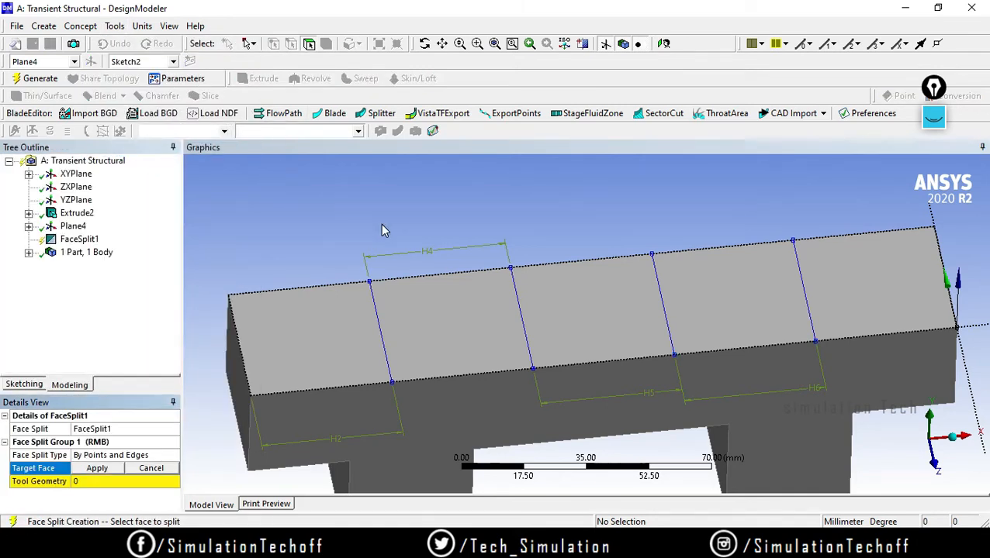
{"action": "left_click", "coordinate": [305, 356]}
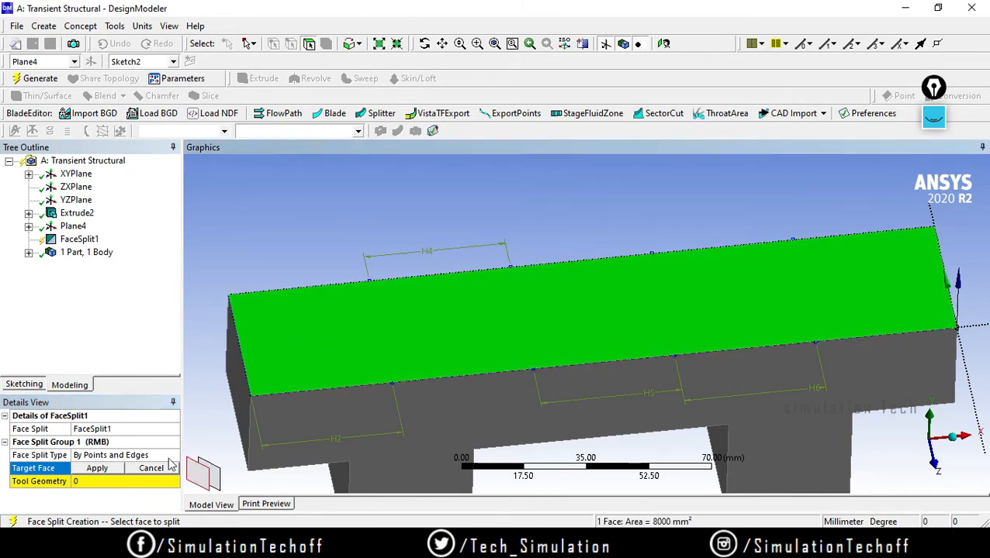
{"action": "left_click", "coordinate": [94, 470]}
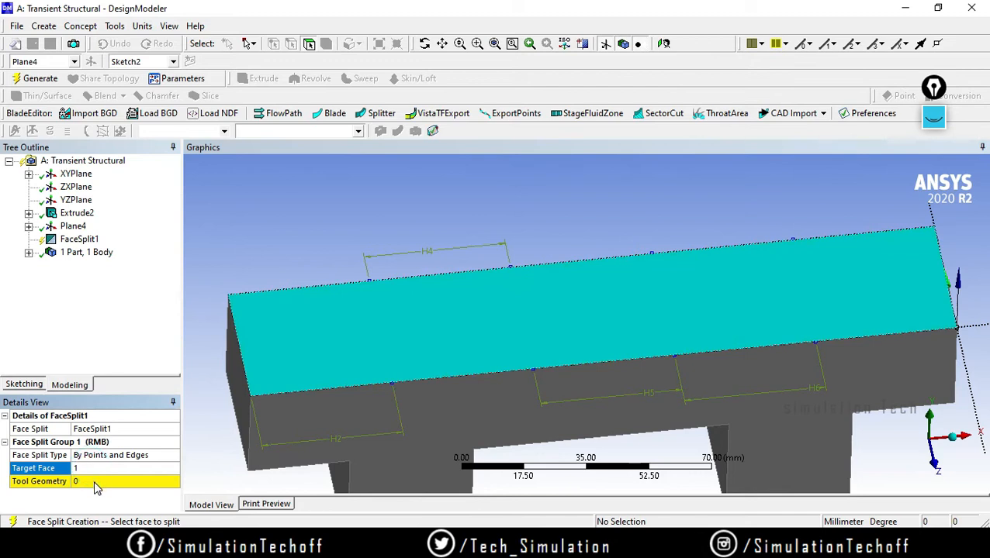
Use the four sketched cross lines as the face split's tool geometry and generate the split.
{"action": "left_click", "coordinate": [96, 482]}
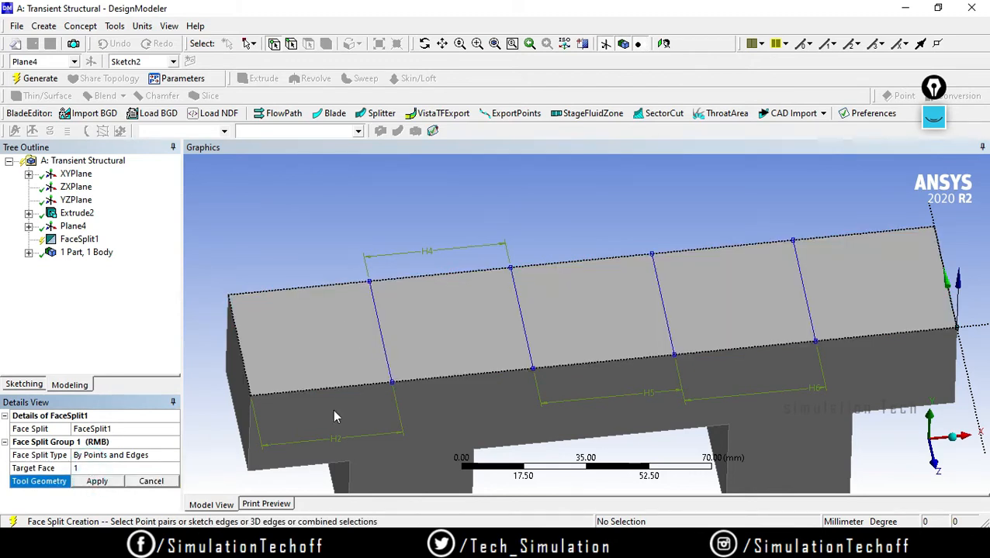
{"action": "left_click", "coordinate": [291, 43]}
{"action": "left_click", "coordinate": [382, 331]}
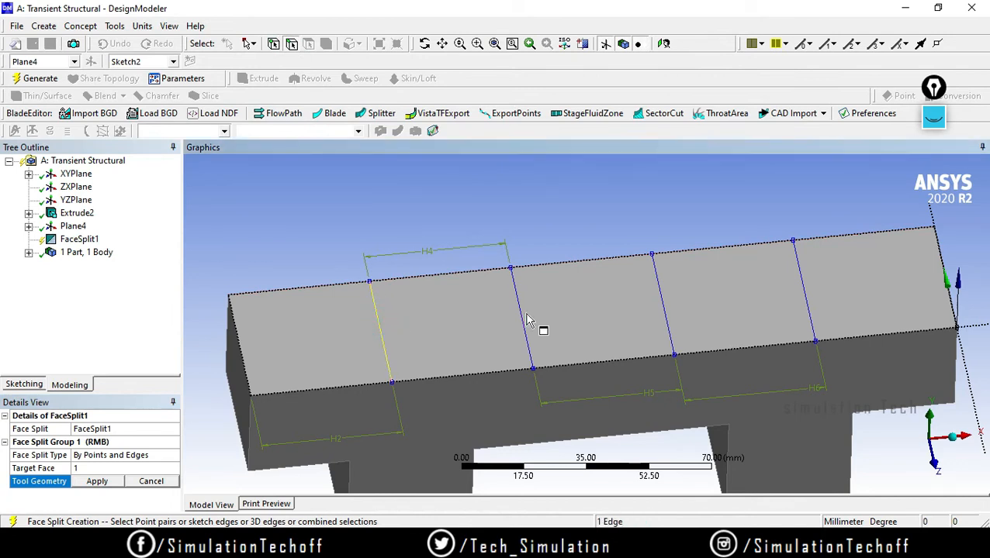
{"action": "left_click", "coordinate": [527, 321], "text": "ctrl"}
{"action": "left_click", "coordinate": [666, 316], "text": "ctrl"}
{"action": "left_click", "coordinate": [805, 299], "text": "ctrl"}
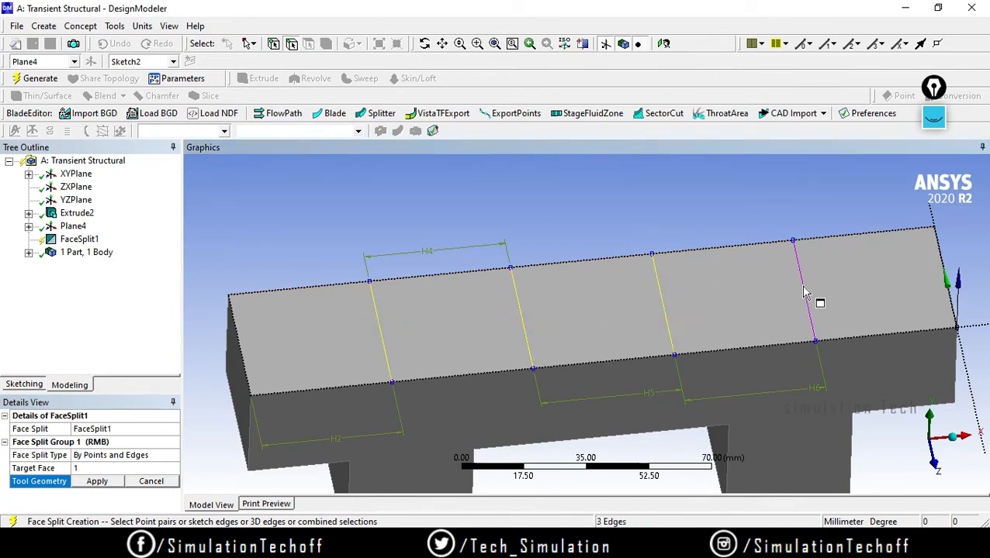
{"action": "left_click", "coordinate": [90, 484]}
{"action": "left_click", "coordinate": [35, 78]}
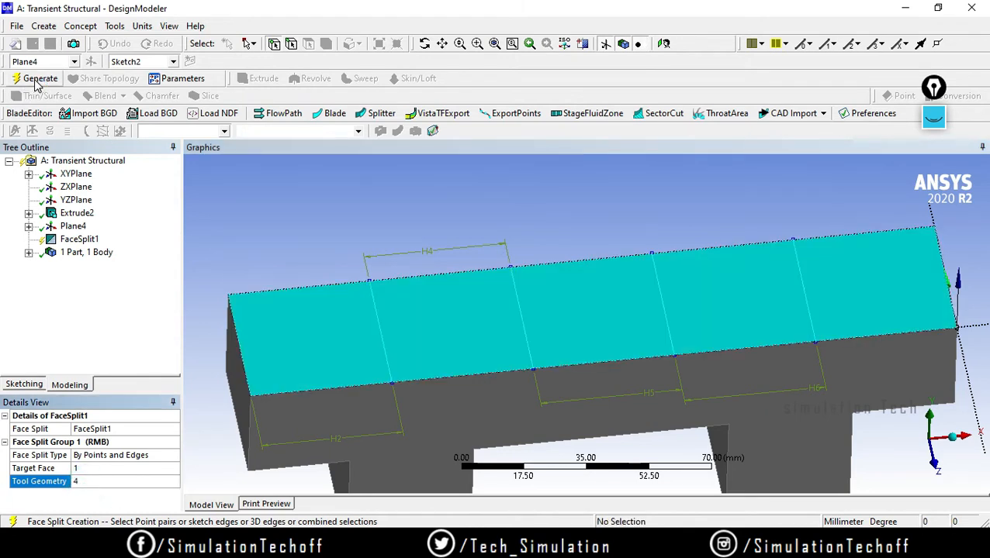
Check the split of the beam's top surface by selecting its segments individually from one end to the other.
{"action": "middle_click_drag", "start_coordinate": [611, 350], "coordinate": [568, 354]}
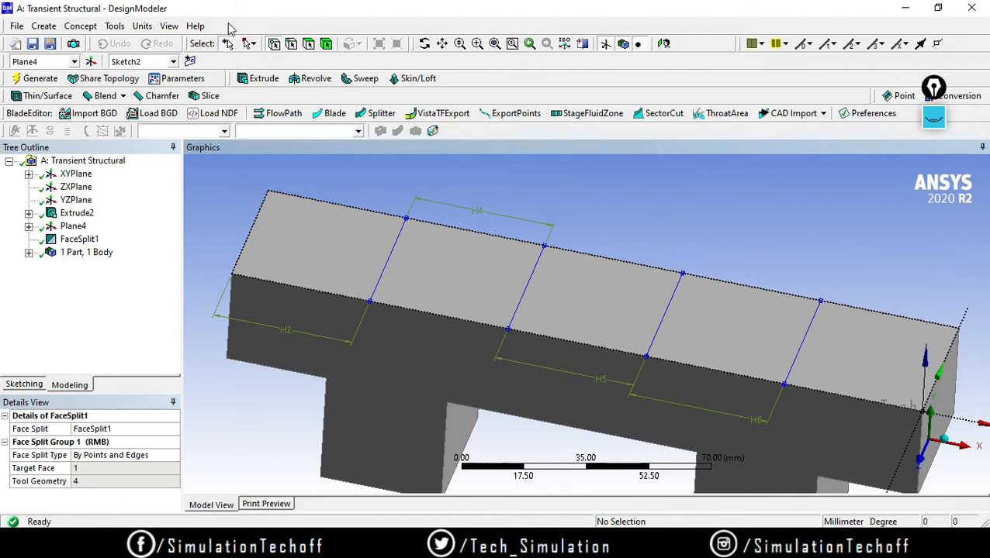
{"action": "left_click", "coordinate": [310, 43]}
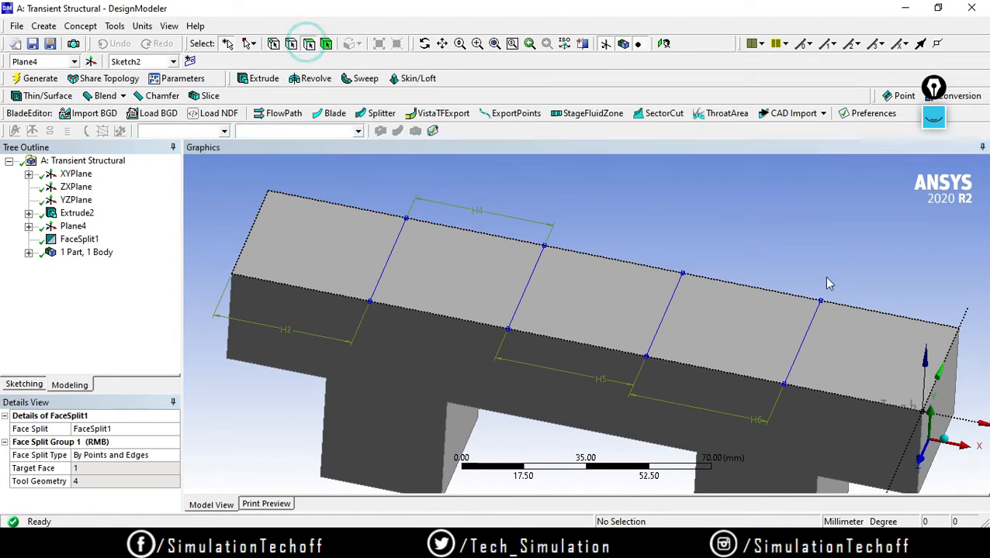
{"action": "left_click", "coordinate": [888, 358]}
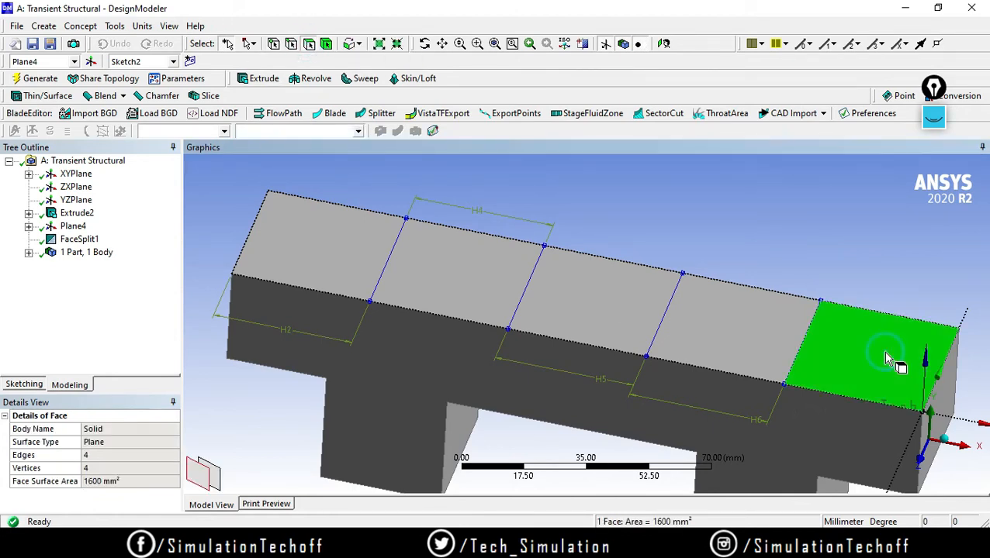
{"action": "left_click", "coordinate": [781, 345]}
{"action": "left_click", "coordinate": [578, 318]}
{"action": "left_click", "coordinate": [469, 281]}
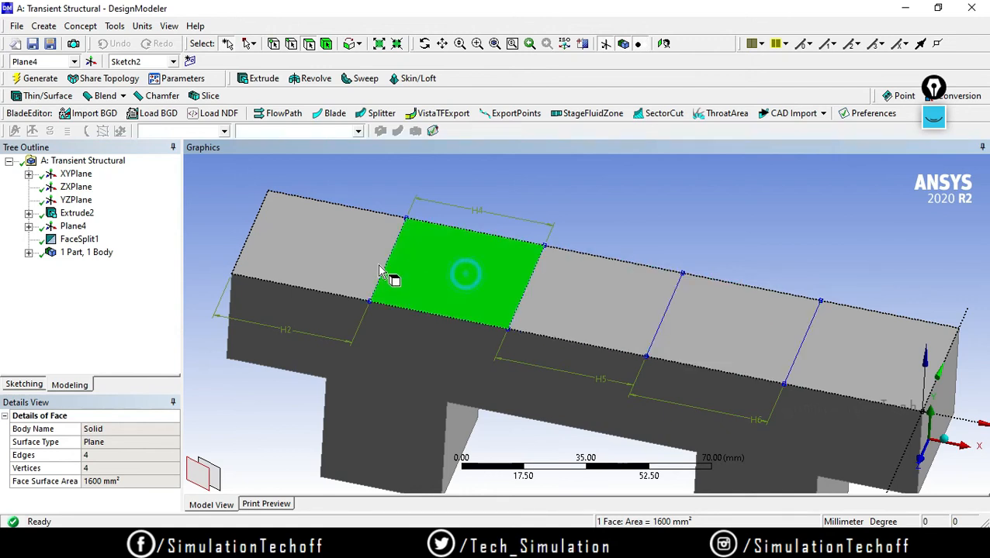
{"action": "left_click", "coordinate": [314, 260]}
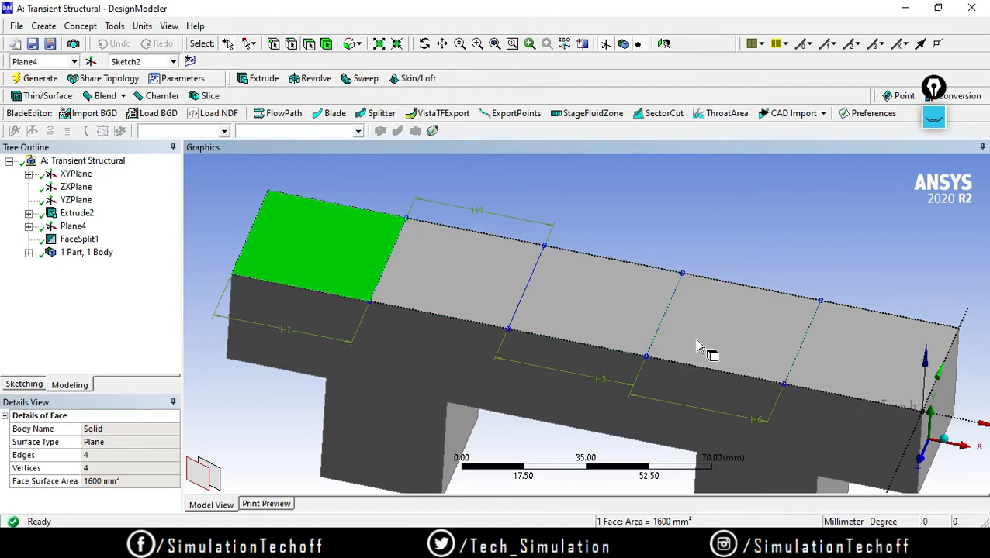
{"action": "key", "text": "Escape"}
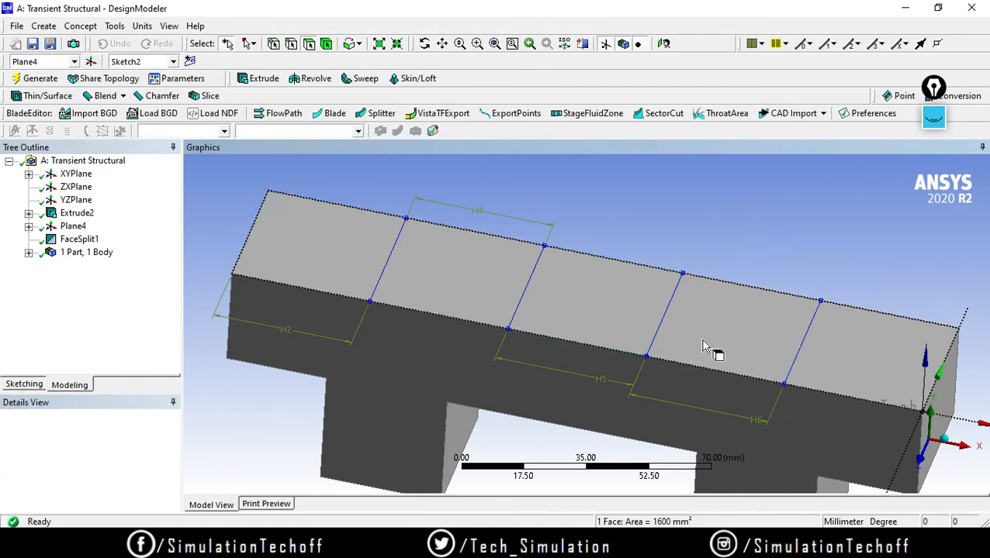
{"action": "left_click", "coordinate": [834, 369]}
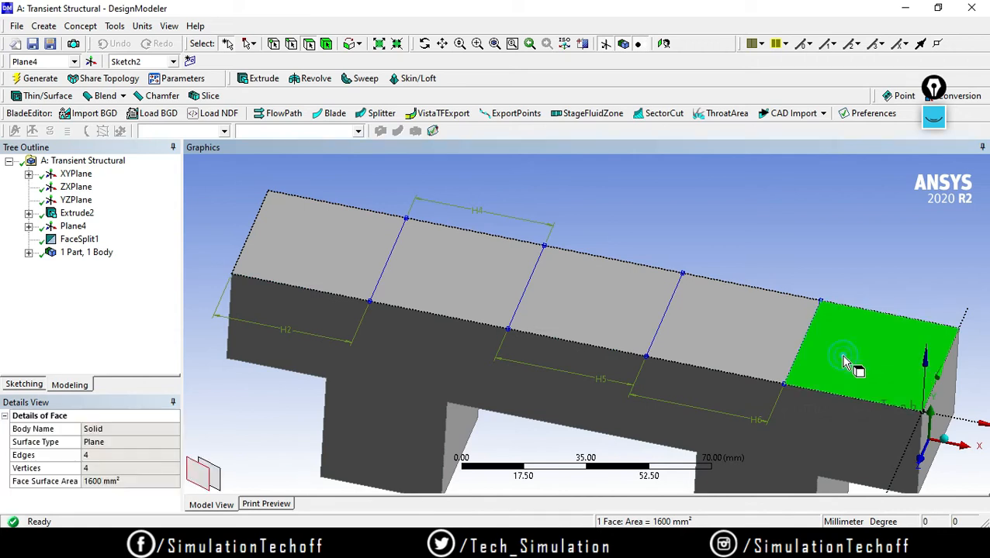
{"action": "left_click", "coordinate": [747, 342]}
{"action": "left_click", "coordinate": [558, 298]}
{"action": "left_click", "coordinate": [439, 273]}
{"action": "left_click", "coordinate": [345, 262]}
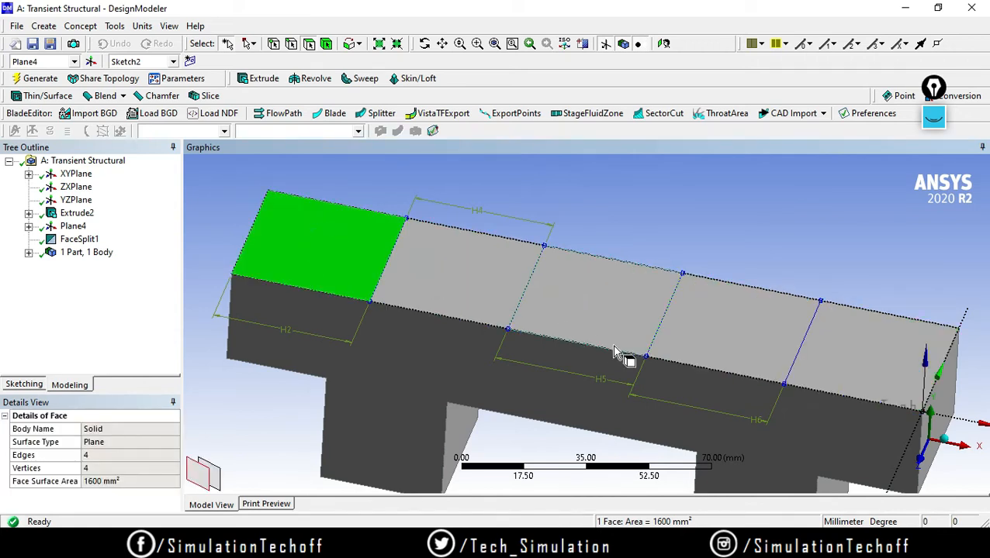
{"action": "scroll", "coordinate": [620, 353], "scroll_direction": "down", "scroll_amount": 1}
{"action": "key", "text": "Escape"}
{"action": "middle_click_drag", "start_coordinate": [766, 389], "coordinate": [708, 437]}
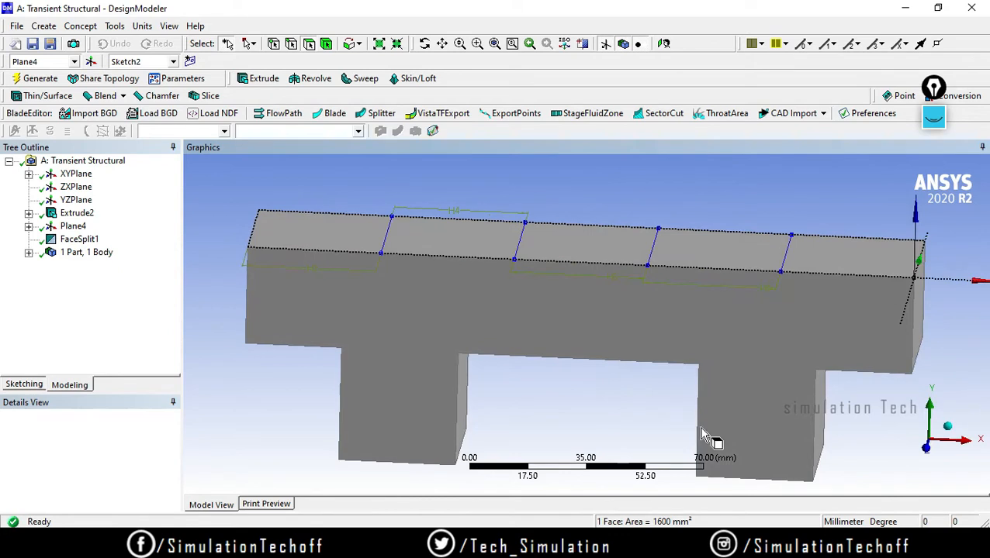
Leave DesignModeler and open the transient structural model in Mechanical, viewing the beam from the front and above.
{"action": "left_click", "coordinate": [905, 9]}
{"action": "double_click", "coordinate": [302, 203]}
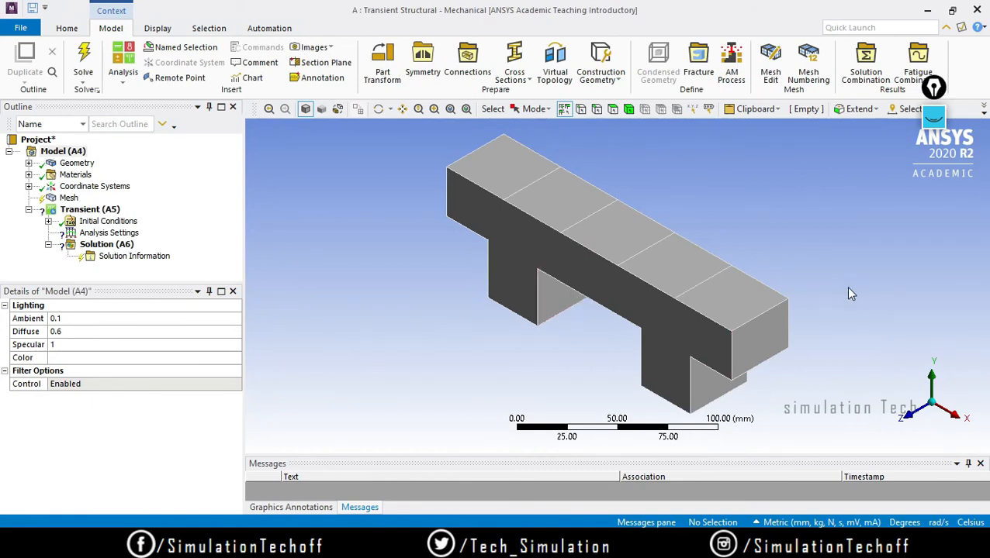
{"action": "left_click", "coordinate": [904, 421]}
{"action": "middle_click_drag", "start_coordinate": [753, 288], "coordinate": [692, 254]}
{"action": "middle_click_drag", "start_coordinate": [655, 256], "coordinate": [547, 261]}
{"action": "scroll", "coordinate": [636, 267], "scroll_direction": "up", "scroll_amount": 2}
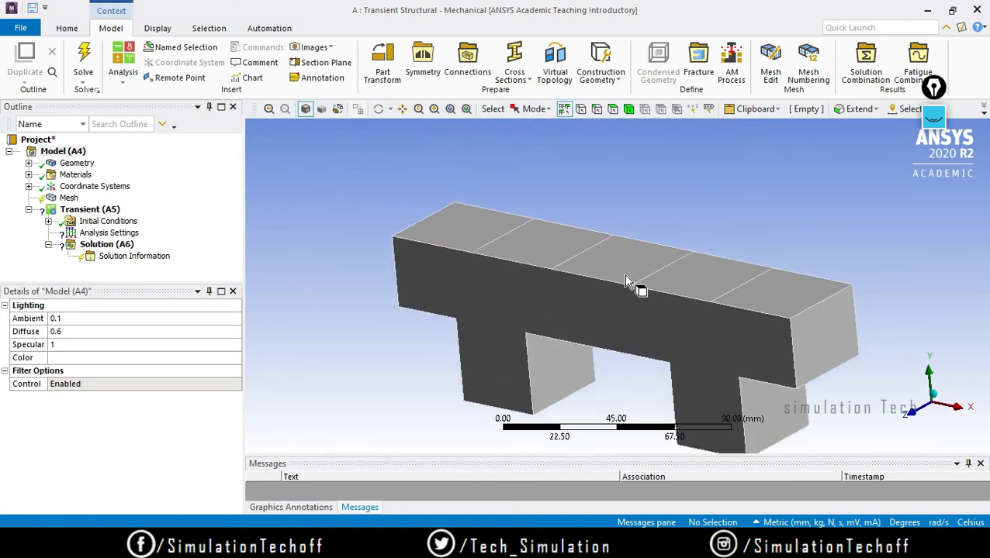
Examine the solid body's material assignment, bounding box dimensions, and volume, mass and inertia properties.
{"action": "left_click", "coordinate": [29, 163]}
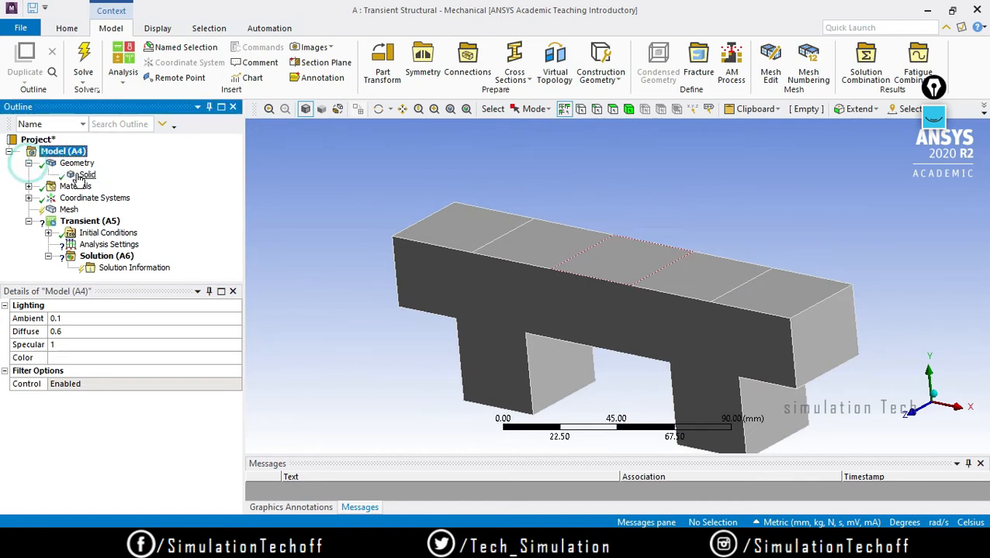
{"action": "left_click", "coordinate": [85, 175]}
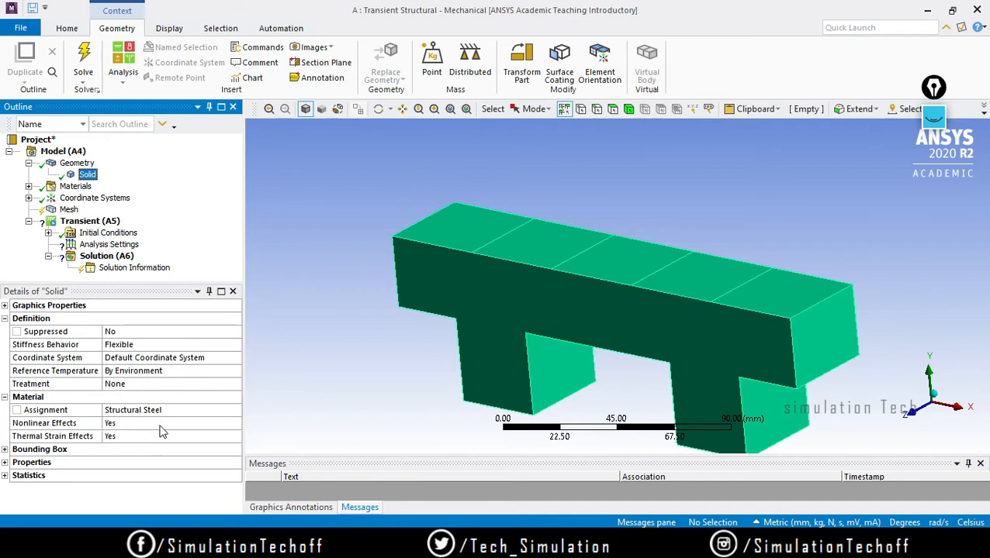
{"action": "left_click", "coordinate": [4, 450]}
{"action": "left_click_drag", "start_coordinate": [233, 392], "coordinate": [230, 462]}
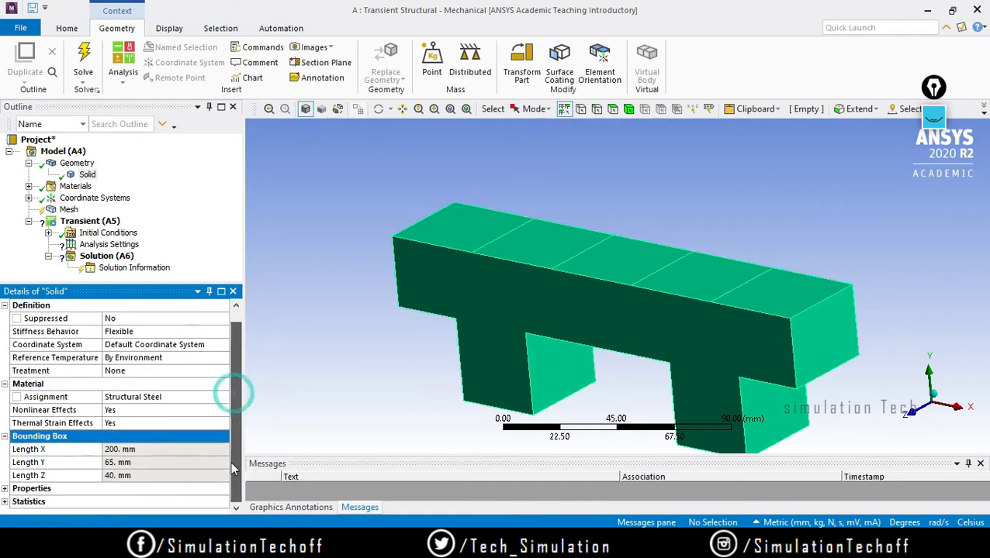
{"action": "left_click", "coordinate": [5, 488]}
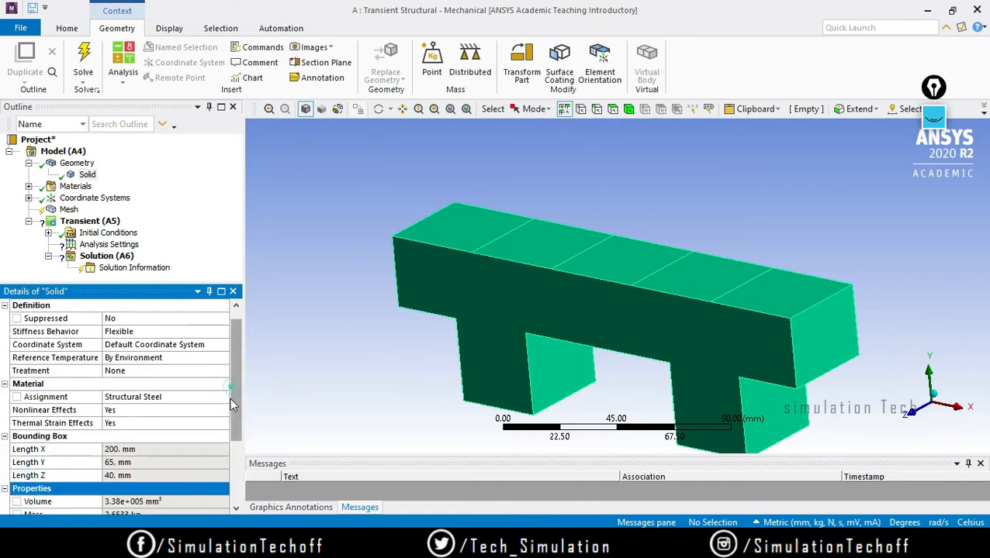
{"action": "scroll", "coordinate": [233, 394], "scroll_direction": "down", "scroll_amount": 3}
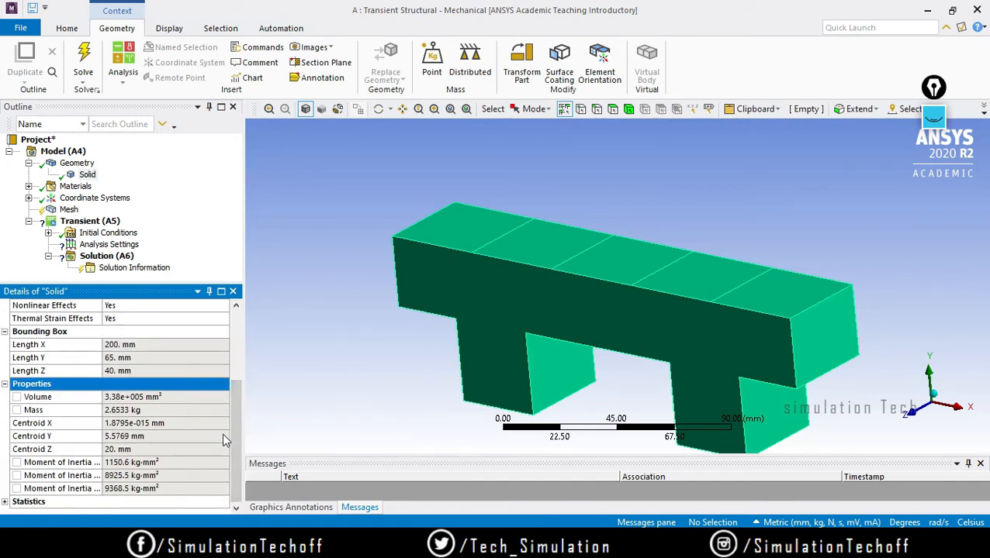
{"action": "left_click", "coordinate": [239, 415]}
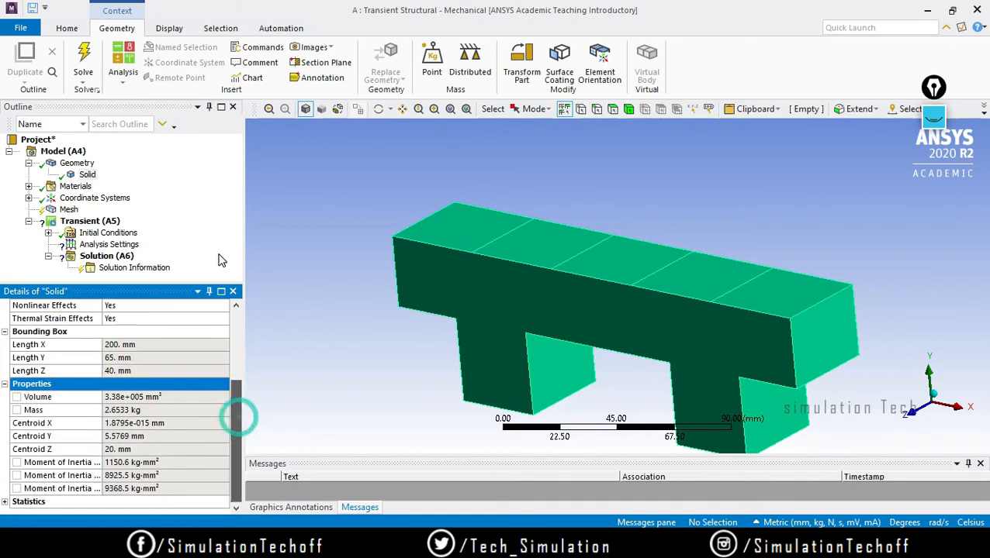
Generate the beam's mesh with the default settings.
{"action": "left_click", "coordinate": [68, 209]}
{"action": "right_click", "coordinate": [71, 214]}
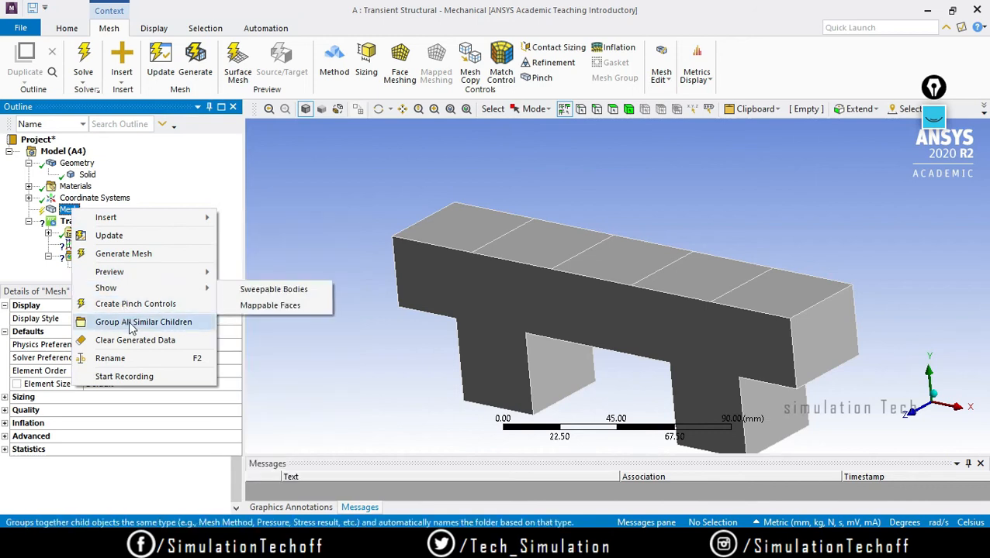
{"action": "left_click", "coordinate": [124, 254]}
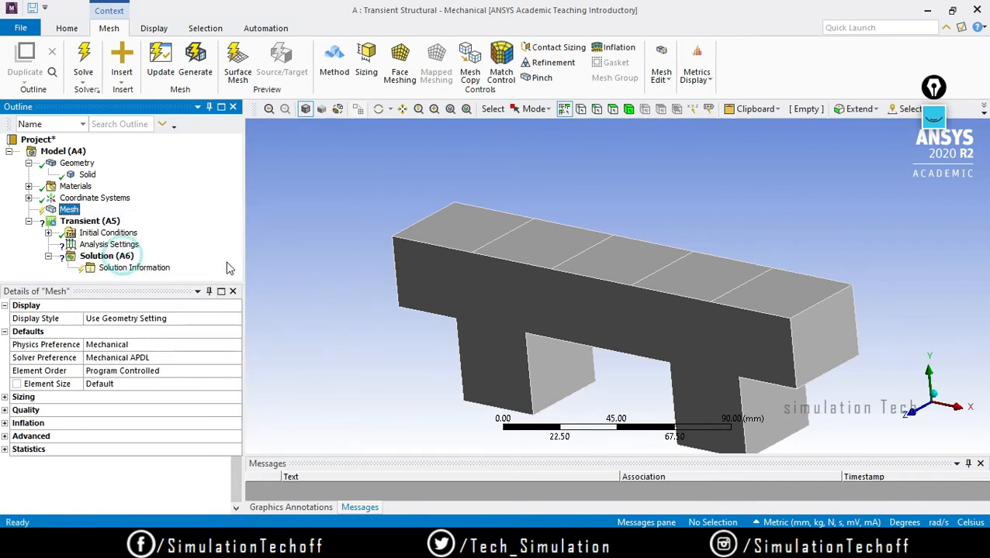
{"action": "middle_click_drag", "start_coordinate": [625, 354], "coordinate": [690, 359]}
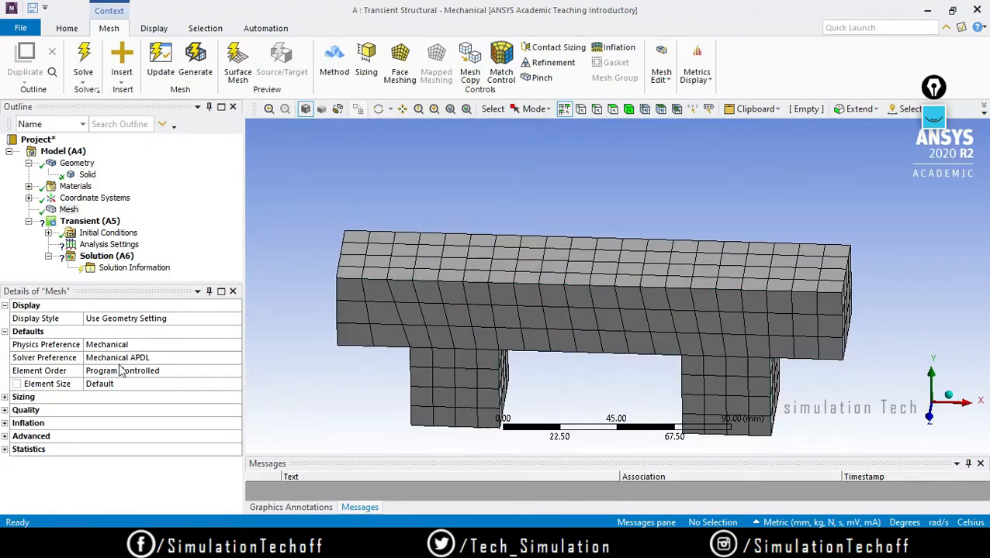
Display the mesh by Element Quality and examine the elements along the beam and around its supports.
{"action": "left_click", "coordinate": [127, 321]}
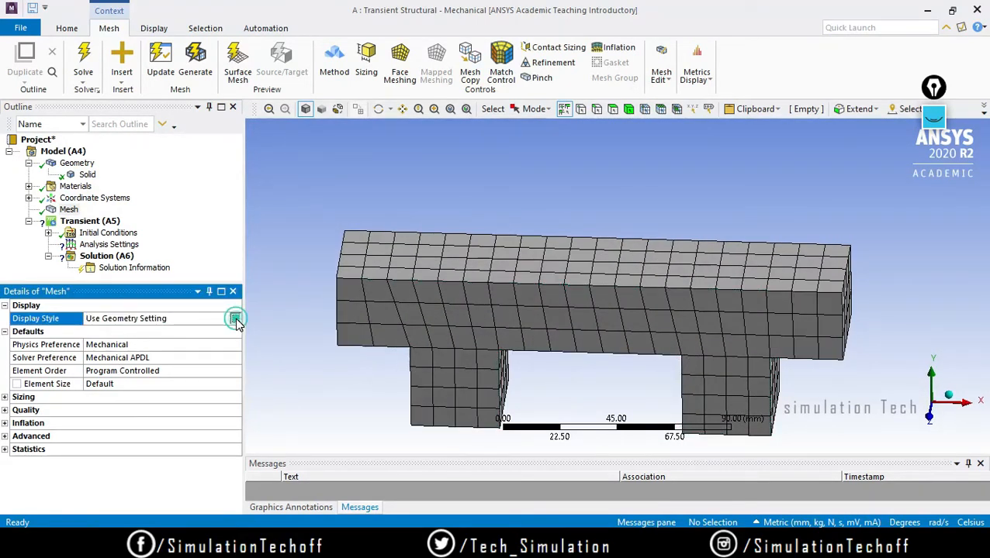
{"action": "left_click", "coordinate": [235, 319]}
{"action": "left_click", "coordinate": [137, 341]}
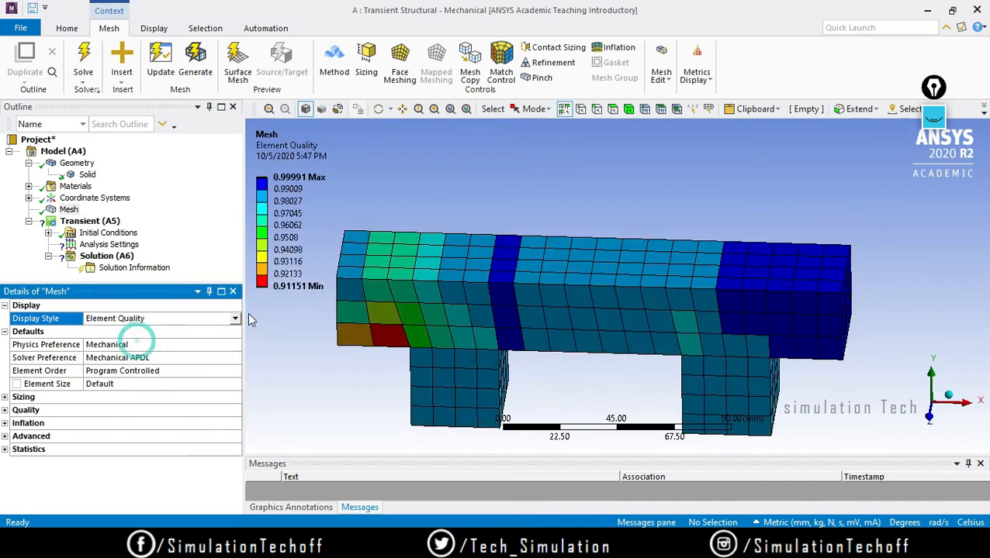
{"action": "middle_click_drag", "start_coordinate": [623, 315], "coordinate": [408, 312]}
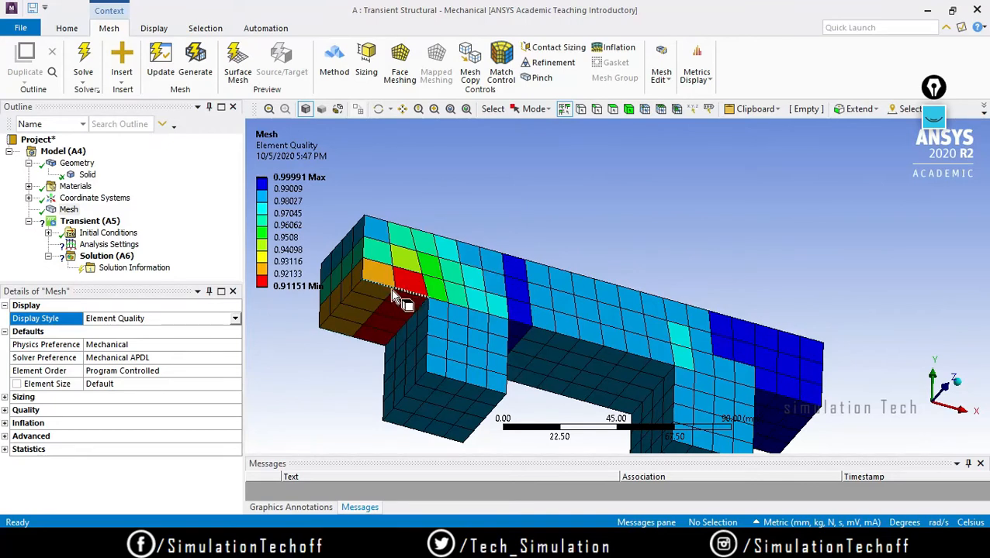
{"action": "middle_click_drag", "start_coordinate": [421, 303], "coordinate": [480, 331]}
Return the mesh display style to Use Geometry Setting.
{"action": "left_click", "coordinate": [233, 319]}
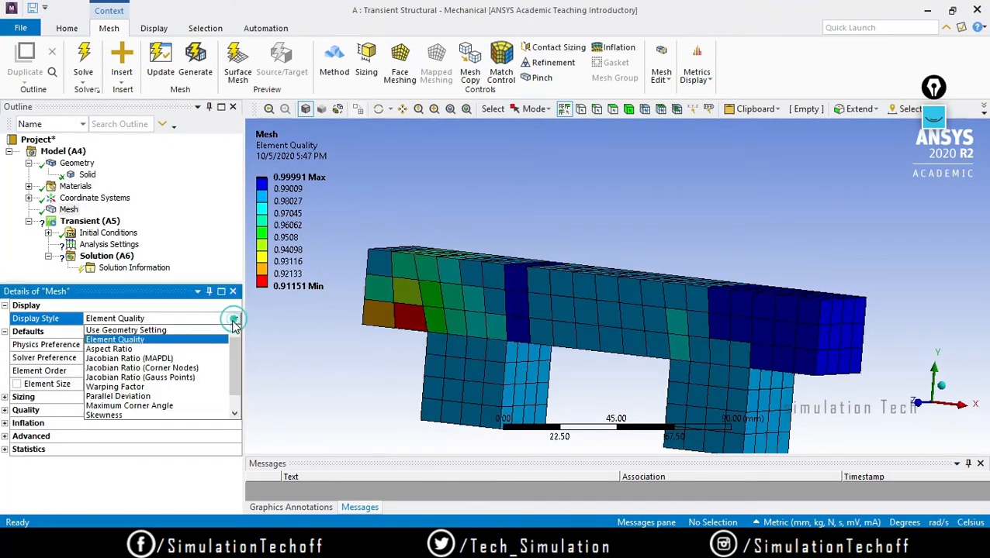
{"action": "left_click", "coordinate": [184, 332]}
{"action": "middle_click_drag", "start_coordinate": [552, 326], "coordinate": [603, 352]}
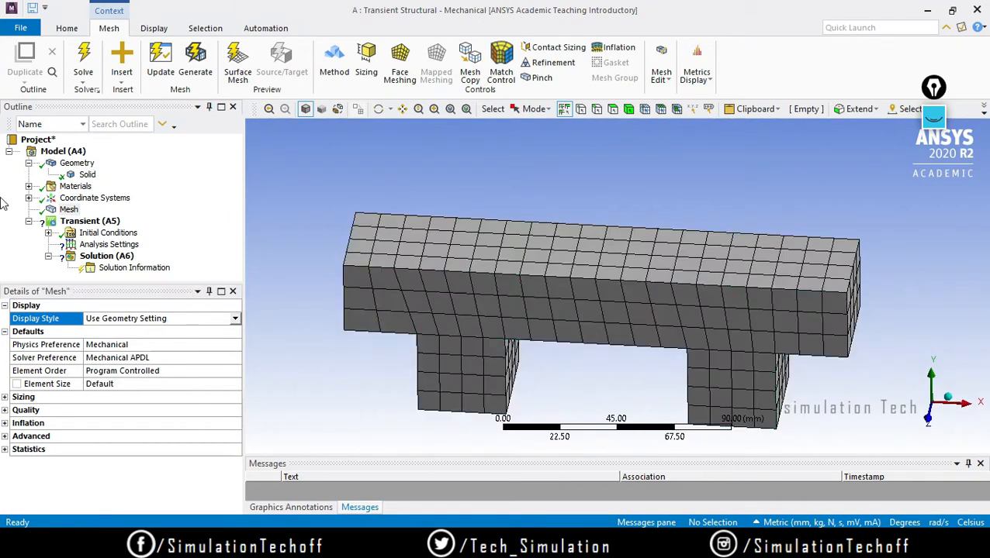
{"action": "right_click", "coordinate": [68, 210]}
{"action": "mouse_move", "coordinate": [98, 218]}
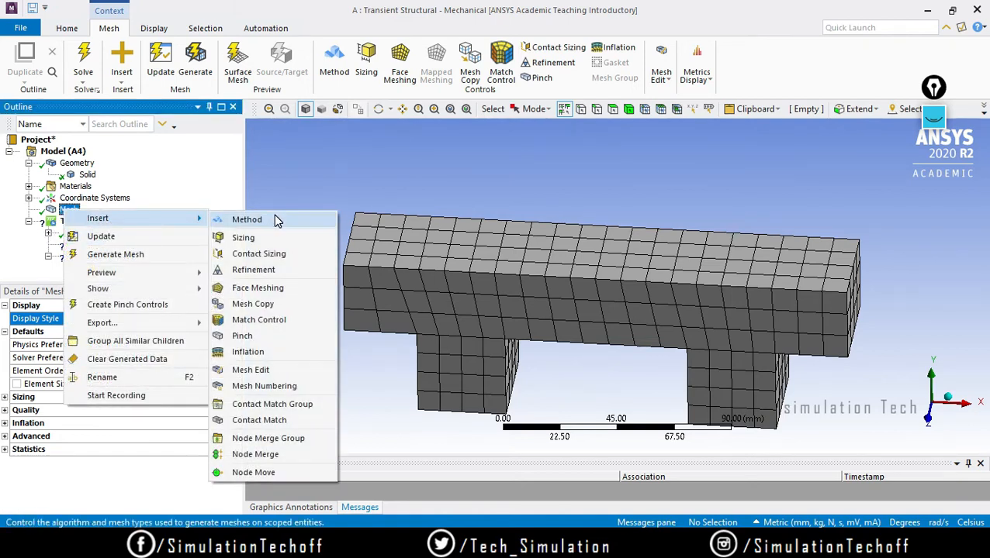
{"action": "left_click", "coordinate": [286, 166]}
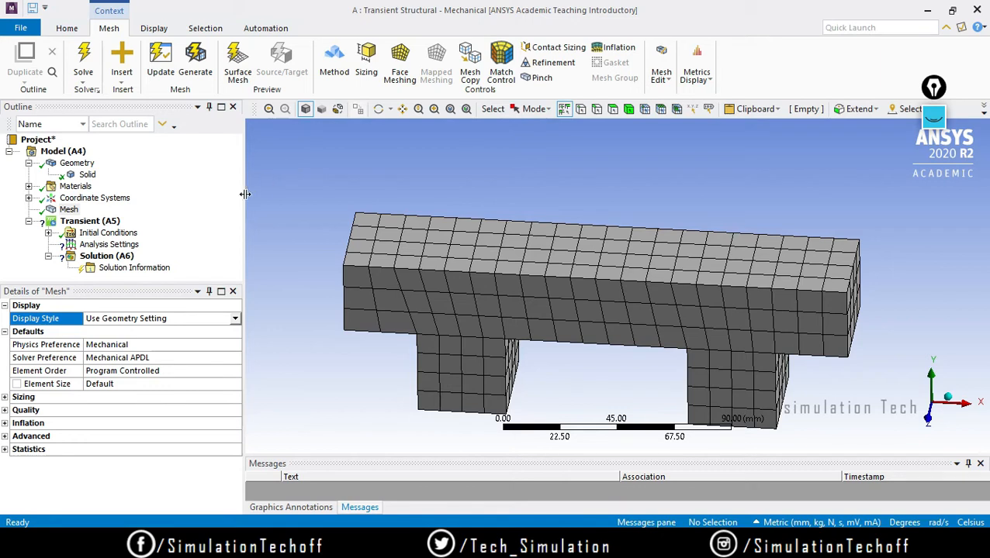
{"action": "middle_click_drag", "start_coordinate": [611, 410], "coordinate": [528, 354]}
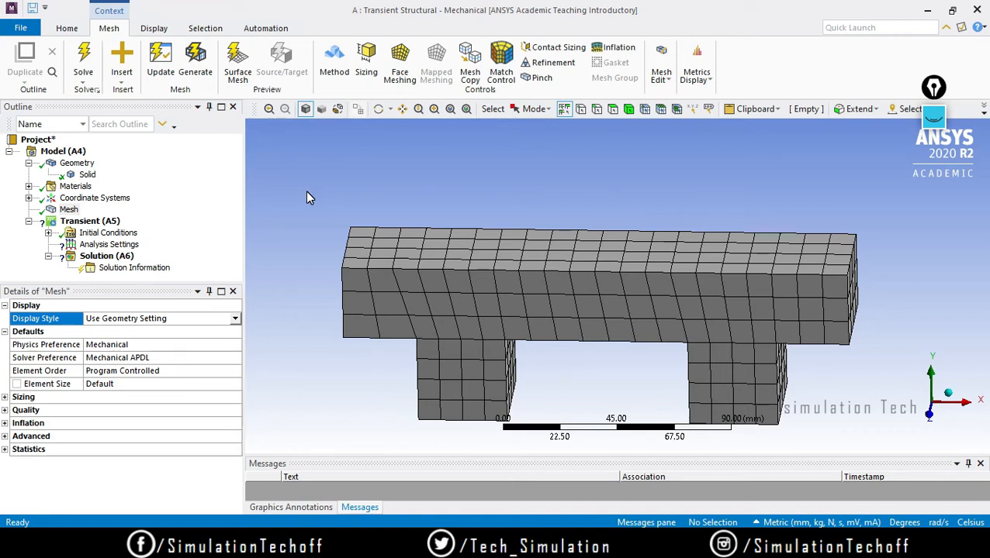
Review the loads and supports that can be inserted under Transient, and expand its Initial Conditions.
{"action": "left_click", "coordinate": [92, 222]}
{"action": "right_click", "coordinate": [103, 224]}
{"action": "mouse_move", "coordinate": [114, 230]}
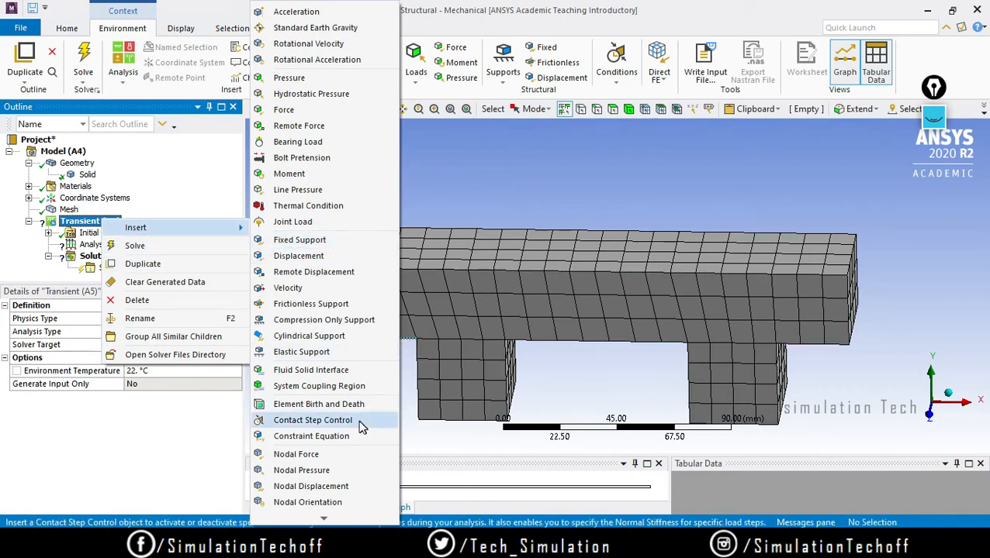
{"action": "left_click", "coordinate": [456, 174]}
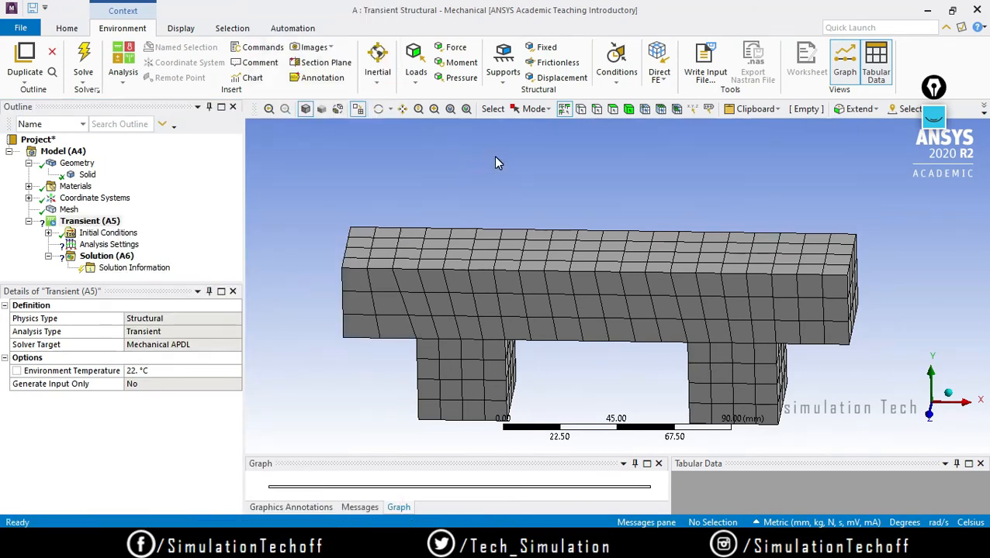
{"action": "left_click", "coordinate": [124, 233]}
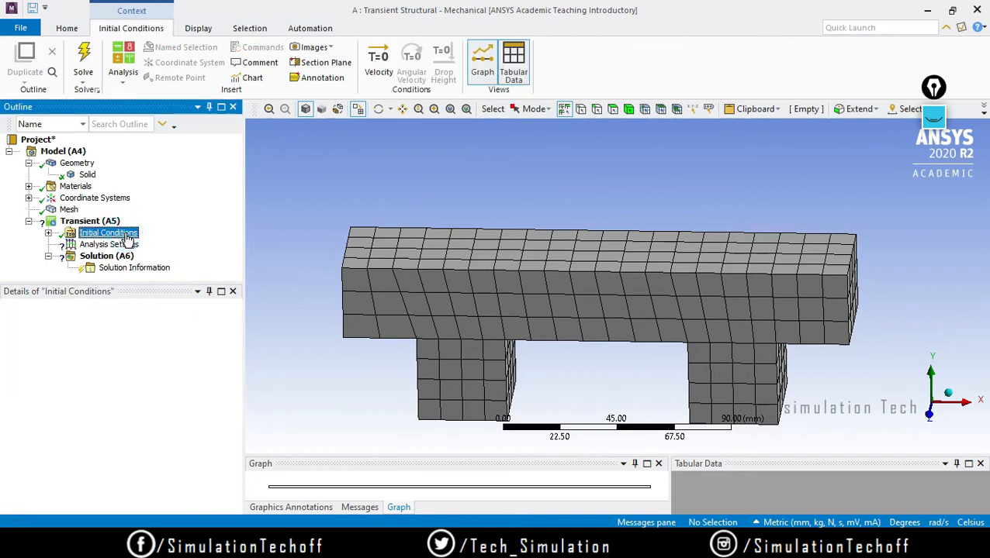
{"action": "left_click", "coordinate": [49, 234]}
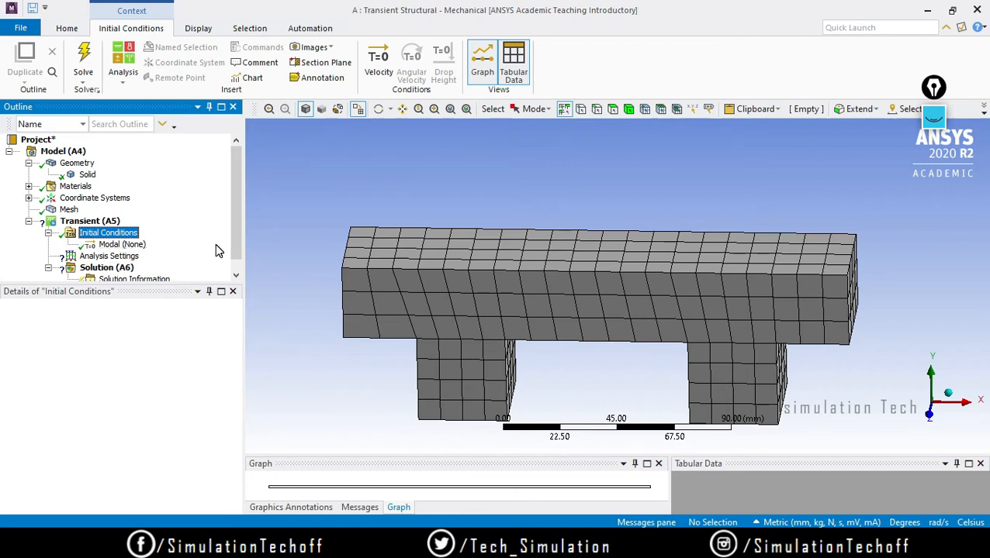
Circle the Modal initial condition with the annotation pen, add an arrow to a boxed note "Modal" with check marks, and clear the drawing.
{"action": "left_click", "coordinate": [940, 117]}
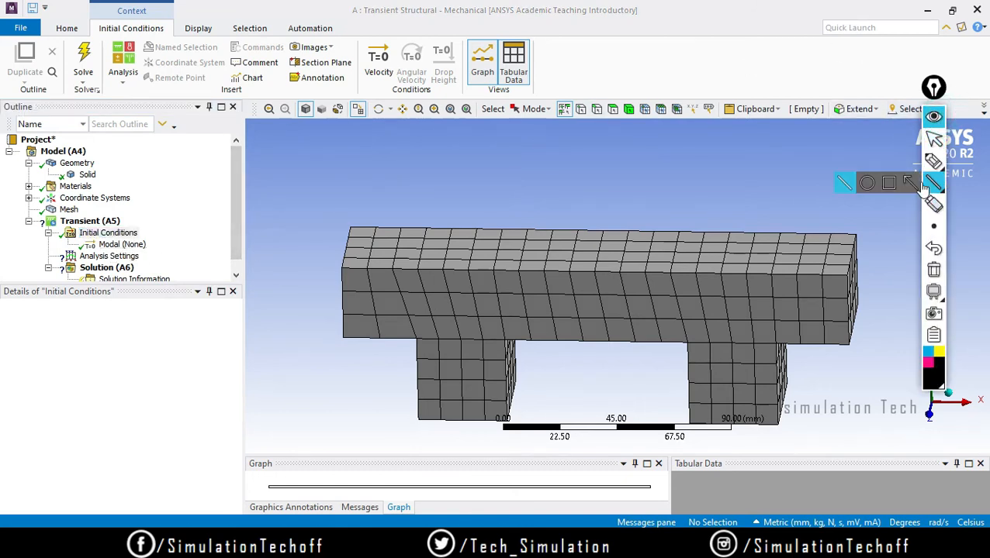
{"action": "left_click", "coordinate": [933, 161]}
{"action": "mouse_move", "coordinate": [151, 235]}
{"action": "left_mouse_down"}
{"action": "mouse_move", "coordinate": [73, 252]}
{"action": "mouse_move", "coordinate": [183, 267]}
{"action": "mouse_move", "coordinate": [170, 253]}
{"action": "mouse_move", "coordinate": [252, 222]}
{"action": "mouse_move", "coordinate": [268, 235]}
{"action": "left_mouse_up"}
{"action": "left_click_drag", "start_coordinate": [299, 191], "coordinate": [305, 219]}
{"action": "mouse_move", "coordinate": [298, 191]}
{"action": "left_mouse_down"}
{"action": "mouse_move", "coordinate": [318, 185]}
{"action": "mouse_move", "coordinate": [330, 211]}
{"action": "mouse_move", "coordinate": [326, 195]}
{"action": "mouse_move", "coordinate": [354, 203]}
{"action": "mouse_move", "coordinate": [385, 182]}
{"action": "mouse_move", "coordinate": [398, 187]}
{"action": "mouse_move", "coordinate": [463, 137]}
{"action": "left_mouse_up"}
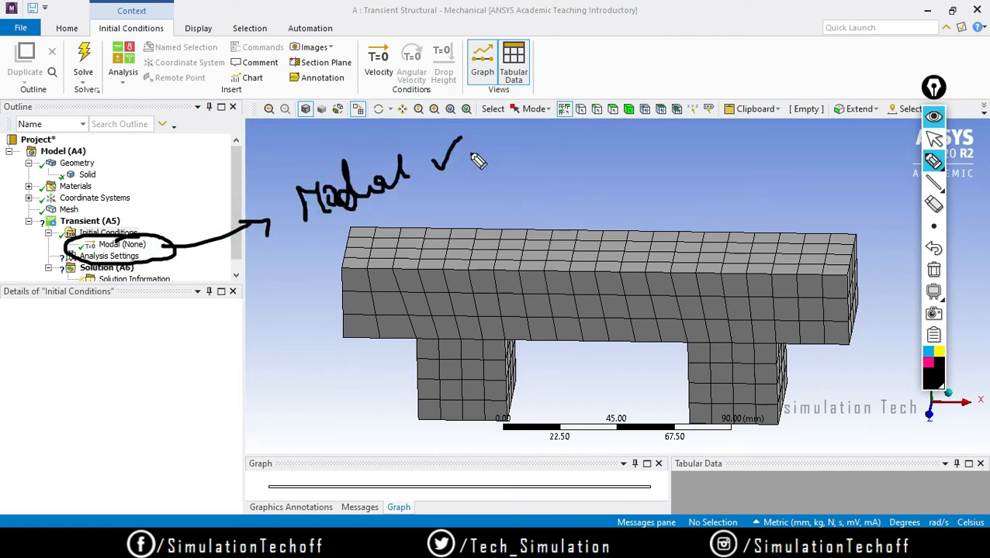
{"action": "left_click_drag", "start_coordinate": [293, 233], "coordinate": [431, 219]}
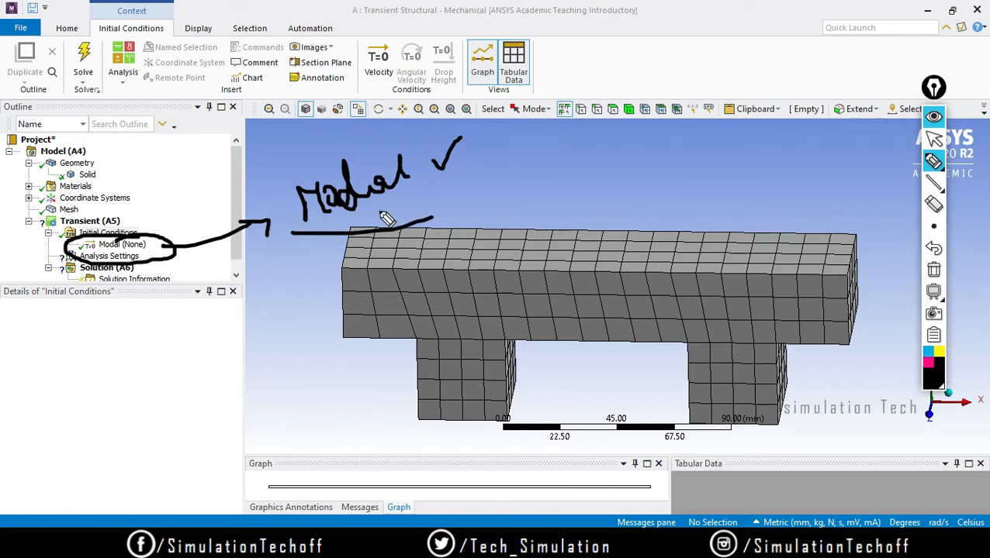
{"action": "left_click_drag", "start_coordinate": [285, 166], "coordinate": [292, 233]}
{"action": "mouse_move", "coordinate": [264, 151]}
{"action": "left_mouse_down"}
{"action": "mouse_move", "coordinate": [448, 217]}
{"action": "mouse_move", "coordinate": [434, 227]}
{"action": "left_mouse_up"}
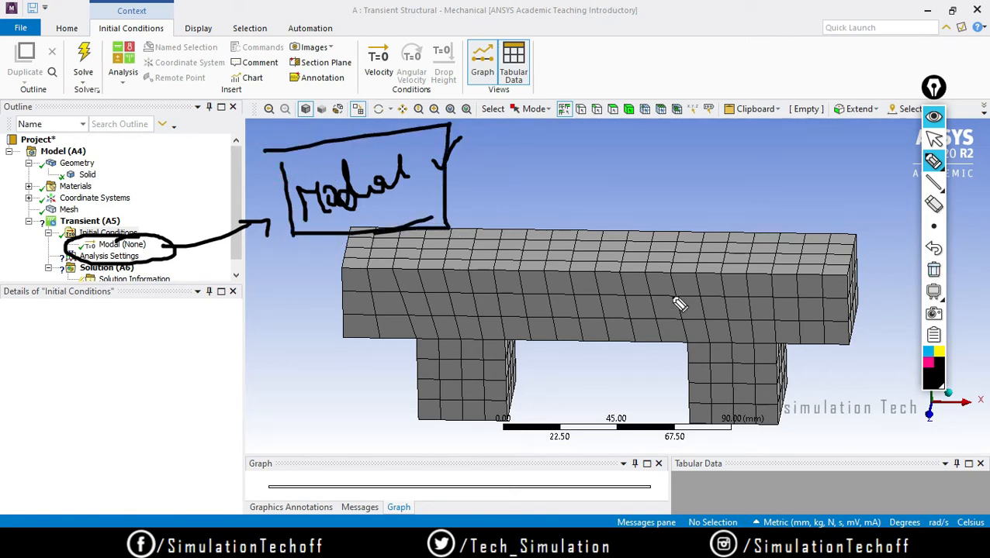
{"action": "left_click_drag", "start_coordinate": [667, 219], "coordinate": [733, 178]}
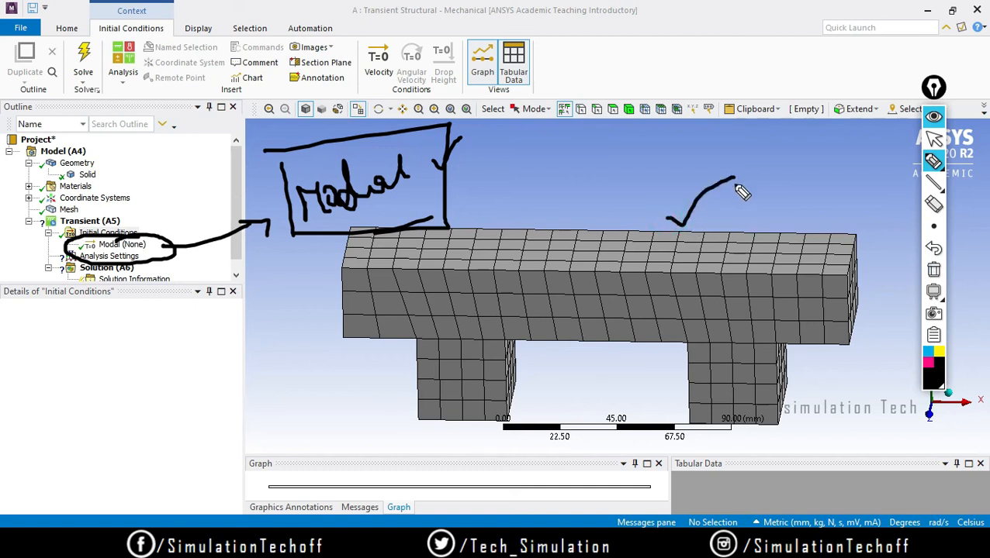
{"action": "left_click", "coordinate": [933, 269]}
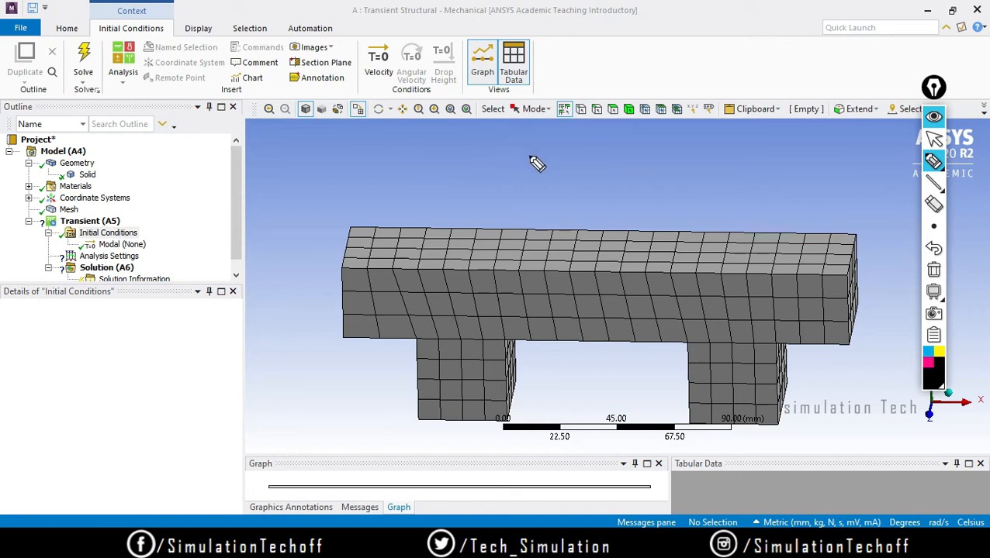
Sketch two boxes joined by an arrow above the beam, mark Initial Conditions and Modal with check marks, and clear the annotations.
{"action": "mouse_move", "coordinate": [539, 149]}
{"action": "left_mouse_down"}
{"action": "mouse_move", "coordinate": [548, 186]}
{"action": "mouse_move", "coordinate": [674, 141]}
{"action": "mouse_move", "coordinate": [680, 228]}
{"action": "mouse_move", "coordinate": [543, 174]}
{"action": "left_mouse_up"}
{"action": "mouse_move", "coordinate": [630, 135]}
{"action": "left_mouse_down"}
{"action": "mouse_move", "coordinate": [659, 134]}
{"action": "mouse_move", "coordinate": [676, 115]}
{"action": "left_mouse_up"}
{"action": "left_click_drag", "start_coordinate": [280, 154], "coordinate": [338, 115]}
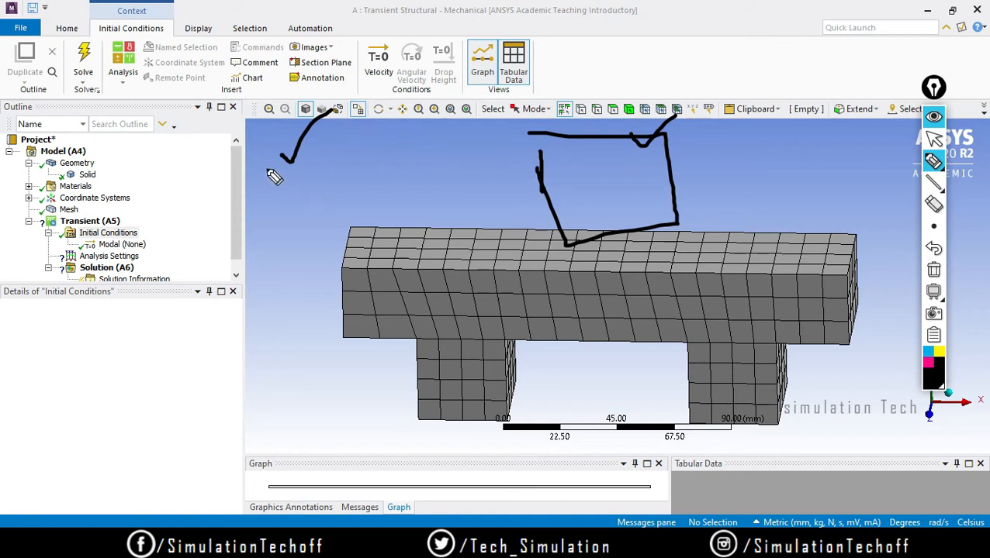
{"action": "mouse_move", "coordinate": [283, 203]}
{"action": "left_mouse_down"}
{"action": "mouse_move", "coordinate": [276, 137]}
{"action": "mouse_move", "coordinate": [386, 132]}
{"action": "mouse_move", "coordinate": [419, 262]}
{"action": "mouse_move", "coordinate": [276, 199]}
{"action": "left_mouse_up"}
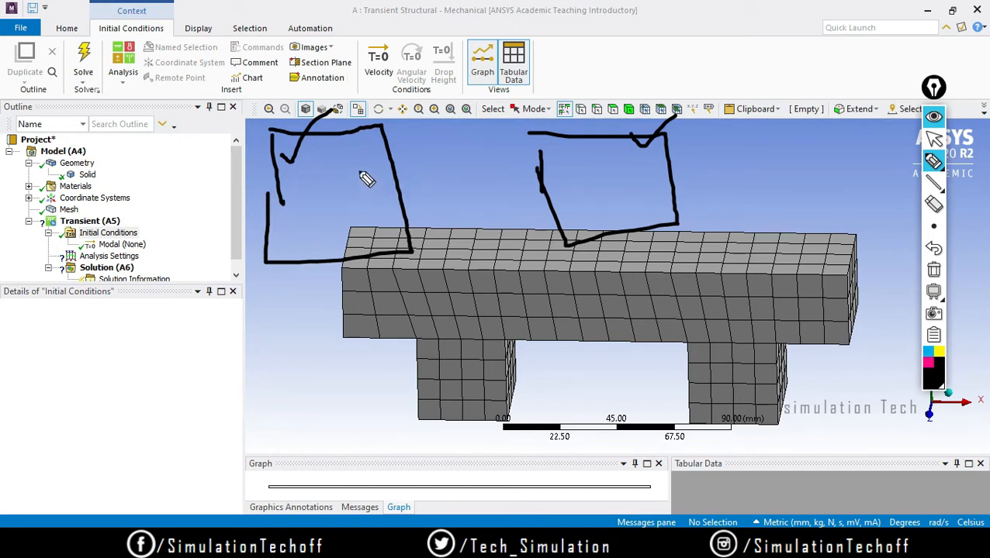
{"action": "mouse_move", "coordinate": [365, 186]}
{"action": "left_mouse_down"}
{"action": "mouse_move", "coordinate": [563, 194]}
{"action": "mouse_move", "coordinate": [541, 173]}
{"action": "mouse_move", "coordinate": [566, 203]}
{"action": "left_mouse_up"}
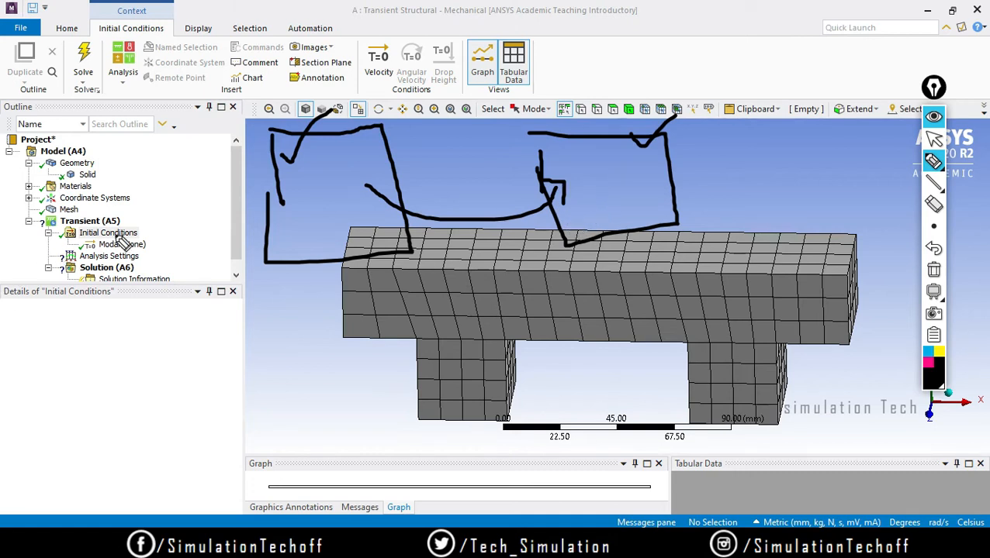
{"action": "left_click_drag", "start_coordinate": [132, 220], "coordinate": [165, 202]}
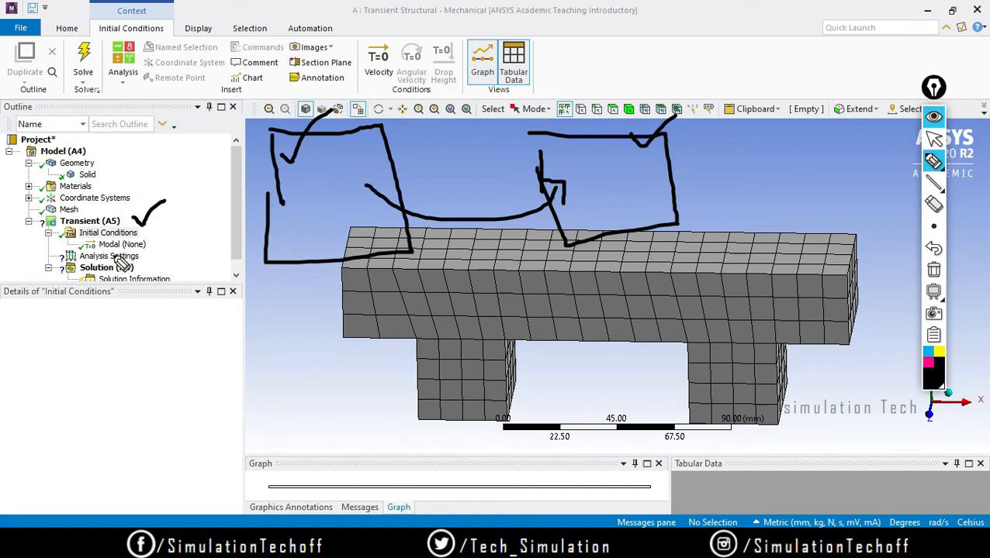
{"action": "mouse_move", "coordinate": [94, 250]}
{"action": "left_mouse_down"}
{"action": "mouse_move", "coordinate": [146, 247]}
{"action": "mouse_move", "coordinate": [62, 233]}
{"action": "mouse_move", "coordinate": [132, 252]}
{"action": "mouse_move", "coordinate": [180, 227]}
{"action": "left_mouse_up"}
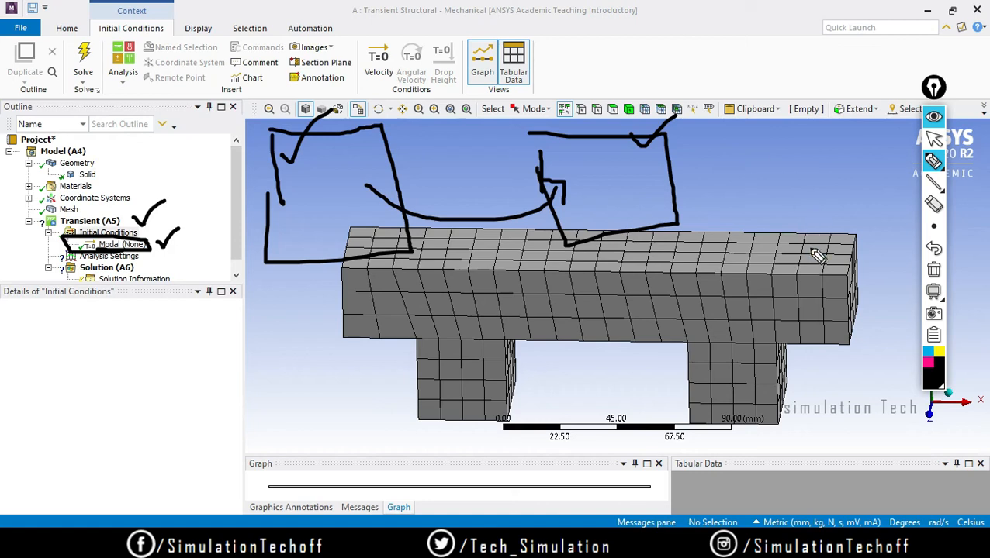
{"action": "left_click", "coordinate": [934, 269]}
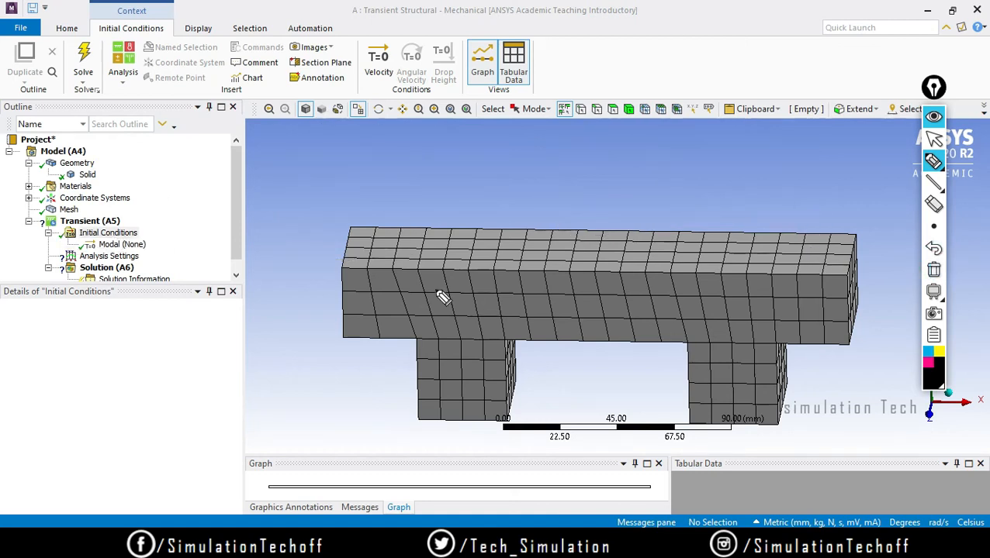
Draw check marks beside Modal and above the beam, erase them all and leave the annotation pen.
{"action": "left_click_drag", "start_coordinate": [164, 246], "coordinate": [183, 215]}
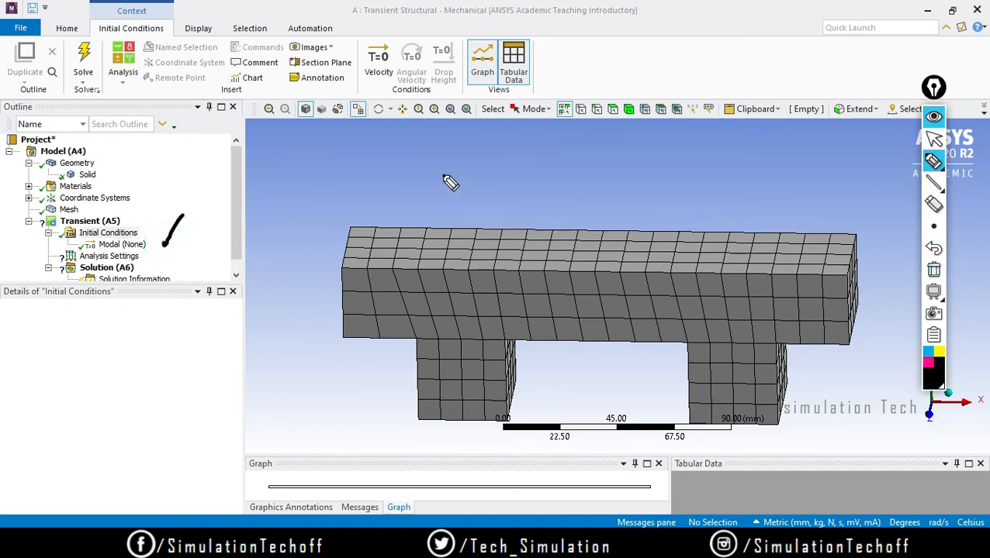
{"action": "left_click_drag", "start_coordinate": [287, 180], "coordinate": [318, 152]}
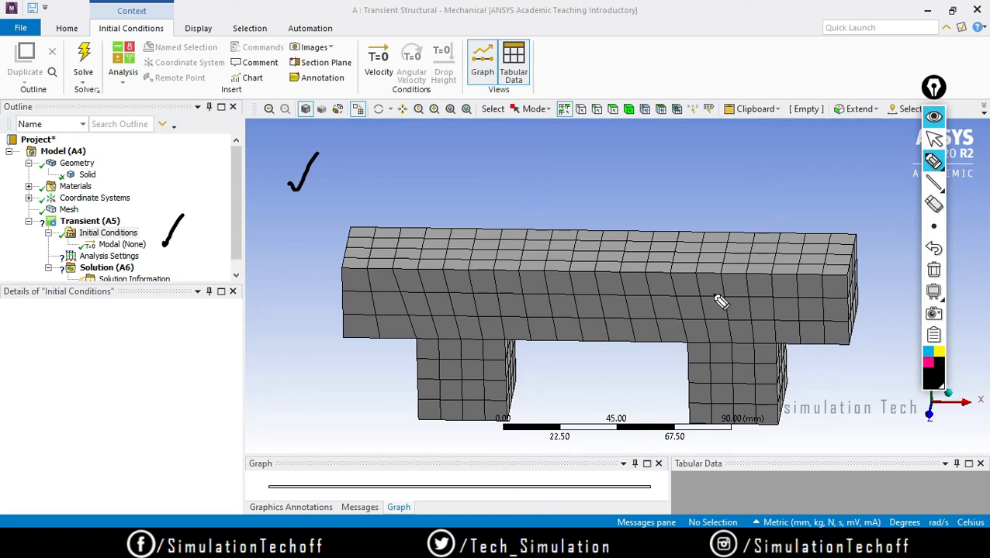
{"action": "left_click", "coordinate": [933, 270]}
{"action": "mouse_move", "coordinate": [932, 160]}
{"action": "left_click", "coordinate": [933, 138]}
{"action": "left_click", "coordinate": [934, 118]}
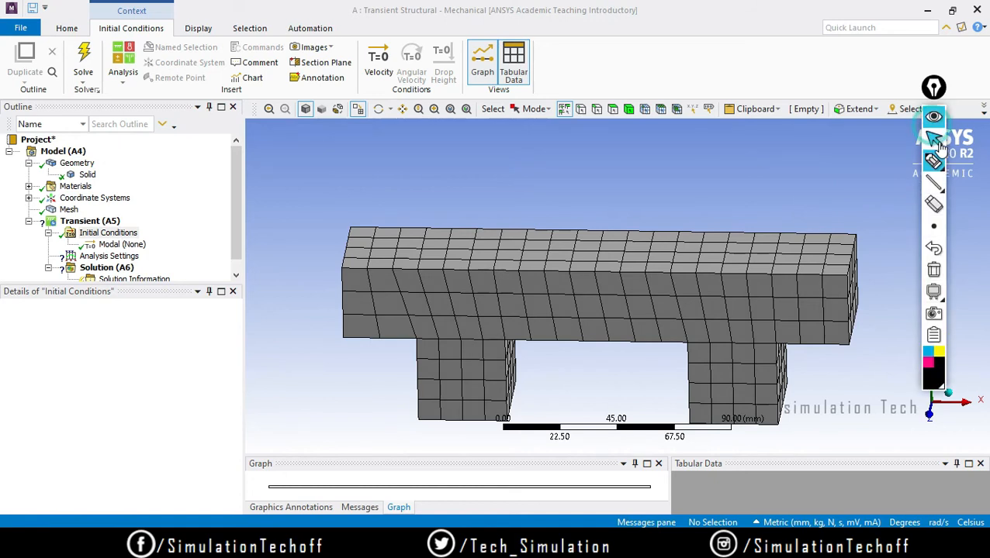
Open the Analysis Settings, write 1) and 2) beside the beam with the annotation pen, and mark Number Of Steps and its value.
{"action": "left_click", "coordinate": [108, 256]}
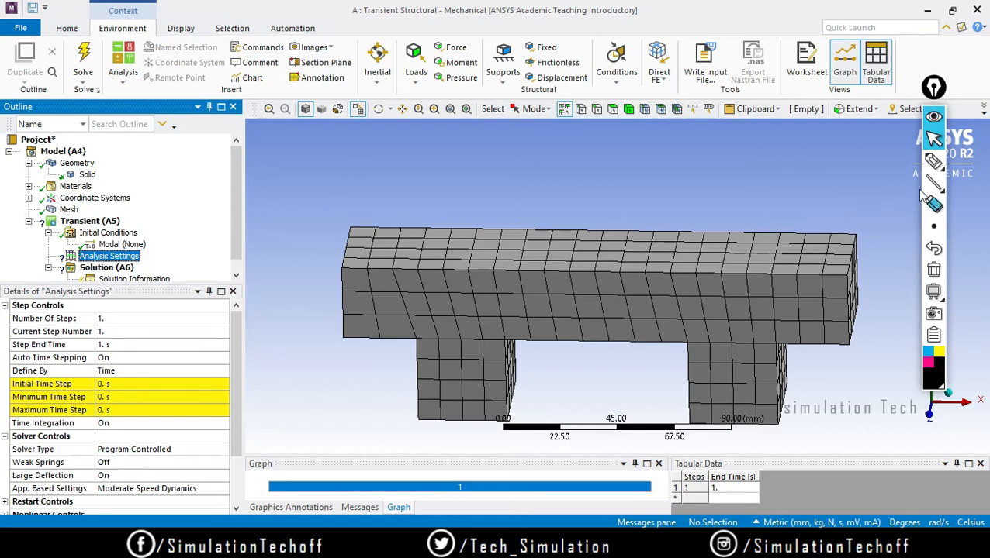
{"action": "left_click", "coordinate": [932, 163]}
{"action": "left_click_drag", "start_coordinate": [293, 163], "coordinate": [304, 203]}
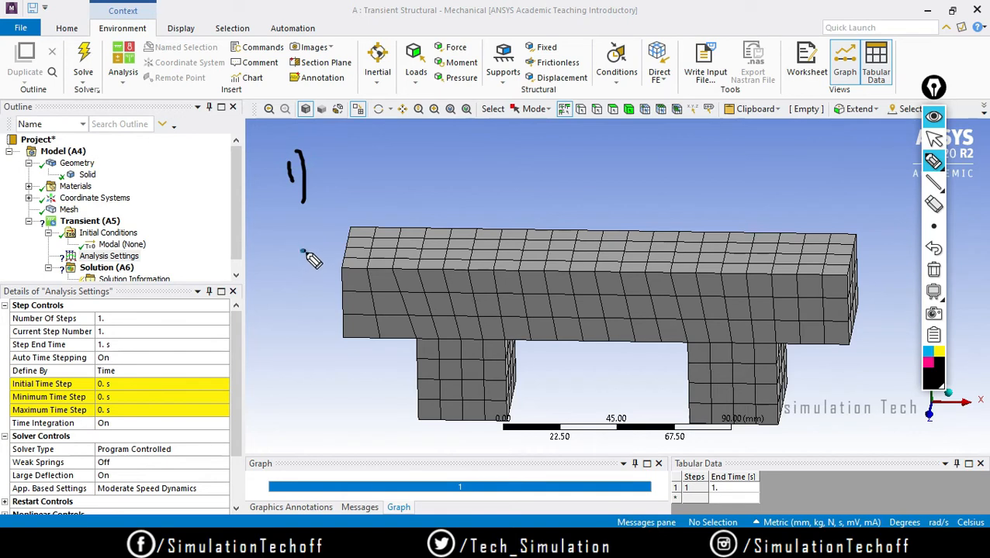
{"action": "left_click_drag", "start_coordinate": [296, 253], "coordinate": [312, 282]}
{"action": "left_click_drag", "start_coordinate": [308, 233], "coordinate": [316, 297]}
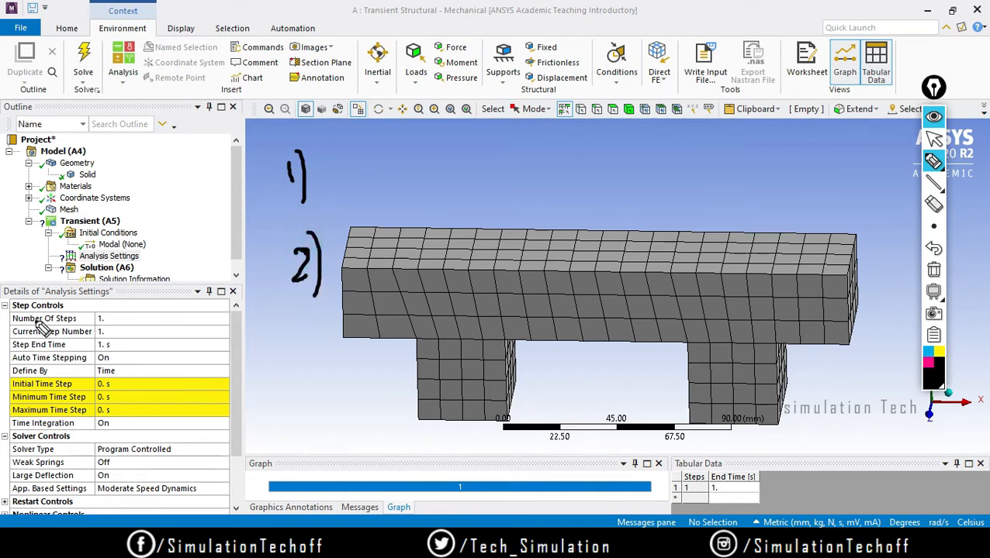
{"action": "left_click_drag", "start_coordinate": [2, 311], "coordinate": [17, 304]}
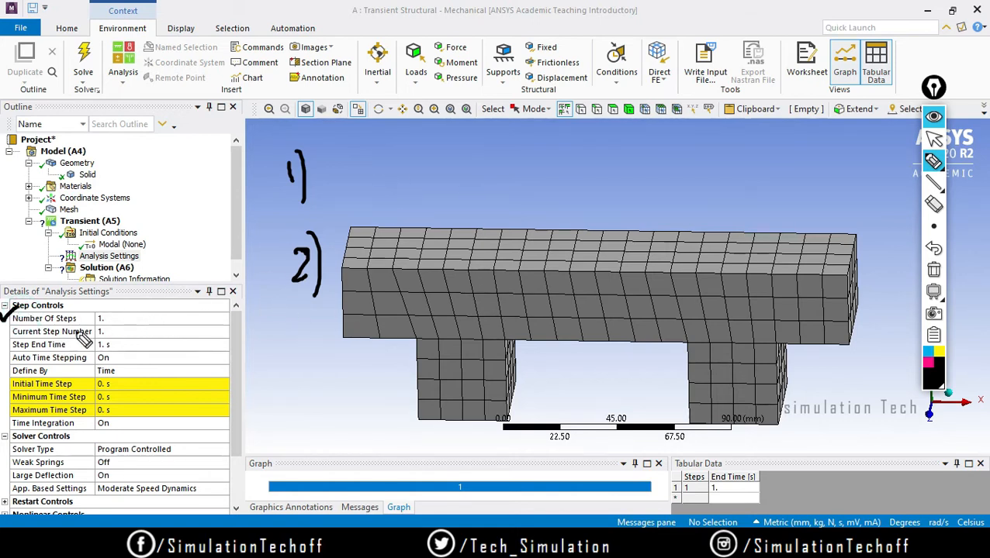
{"action": "left_click_drag", "start_coordinate": [94, 328], "coordinate": [113, 327]}
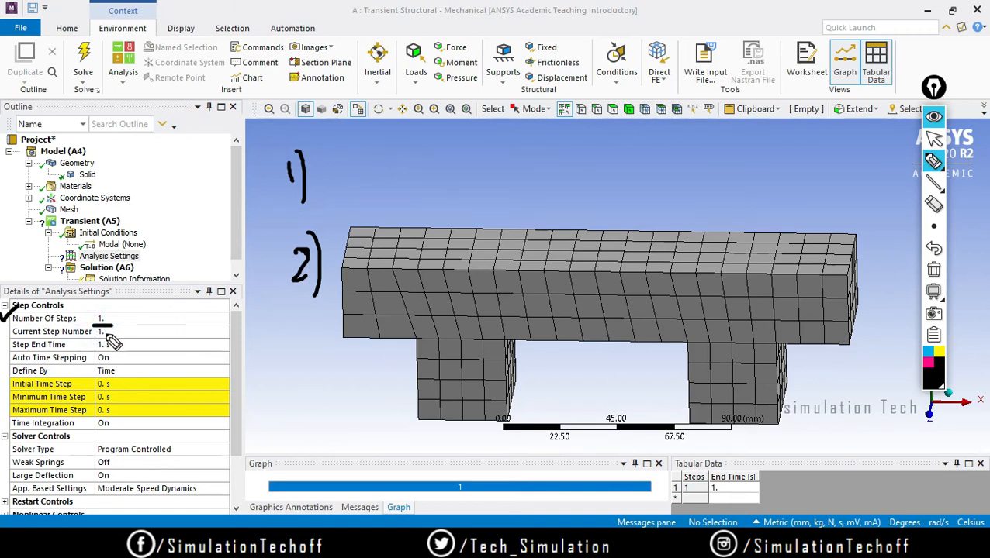
Write a boxed 1 beside item 1), add an arrow to a boxed "10s" beside item 2), and write "10s" next to the model tree.
{"action": "left_click_drag", "start_coordinate": [368, 148], "coordinate": [368, 165]}
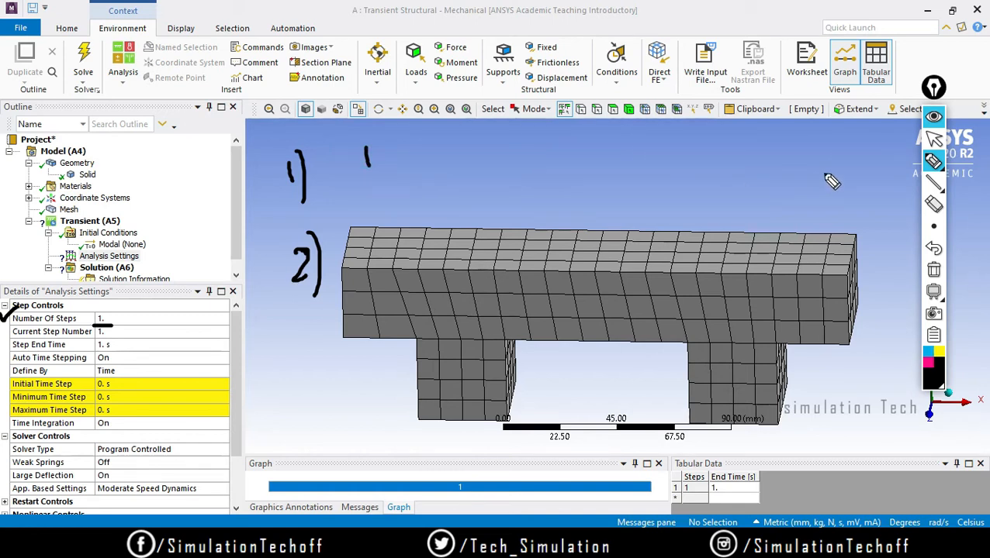
{"action": "mouse_move", "coordinate": [338, 145]}
{"action": "left_mouse_down"}
{"action": "mouse_move", "coordinate": [334, 190]}
{"action": "mouse_move", "coordinate": [407, 118]}
{"action": "mouse_move", "coordinate": [339, 195]}
{"action": "left_mouse_up"}
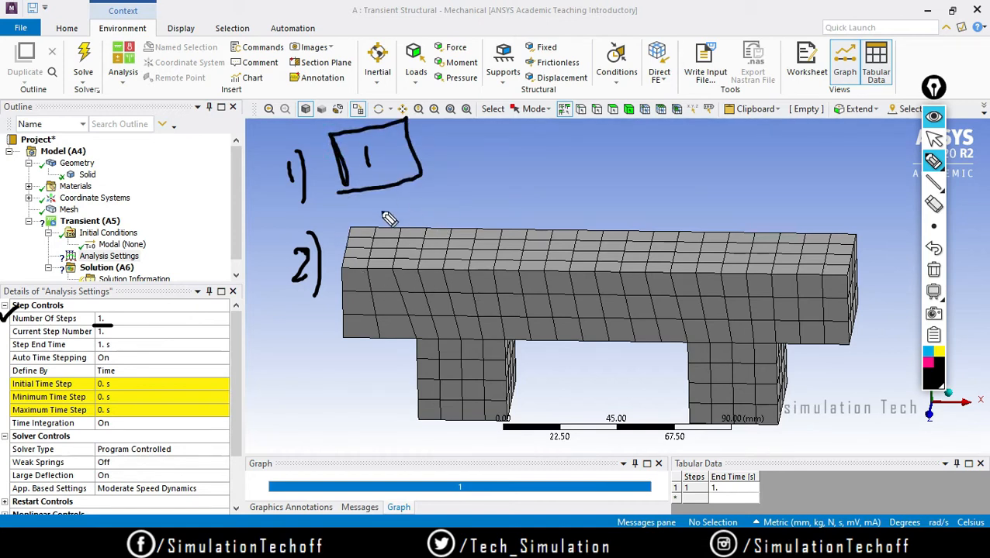
{"action": "mouse_move", "coordinate": [387, 200]}
{"action": "left_mouse_down"}
{"action": "mouse_move", "coordinate": [406, 237]}
{"action": "mouse_move", "coordinate": [411, 226]}
{"action": "left_mouse_up"}
{"action": "mouse_move", "coordinate": [406, 266]}
{"action": "left_mouse_down"}
{"action": "mouse_move", "coordinate": [425, 291]}
{"action": "mouse_move", "coordinate": [429, 272]}
{"action": "mouse_move", "coordinate": [453, 276]}
{"action": "mouse_move", "coordinate": [442, 288]}
{"action": "left_mouse_up"}
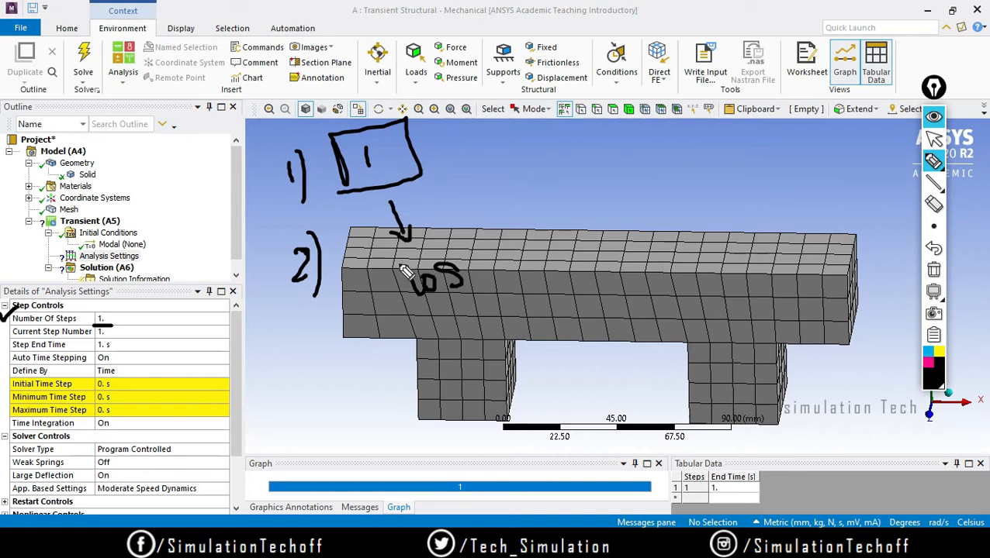
{"action": "left_click_drag", "start_coordinate": [383, 263], "coordinate": [399, 327]}
{"action": "mouse_move", "coordinate": [346, 250]}
{"action": "left_mouse_down"}
{"action": "mouse_move", "coordinate": [430, 336]}
{"action": "mouse_move", "coordinate": [342, 338]}
{"action": "left_mouse_up"}
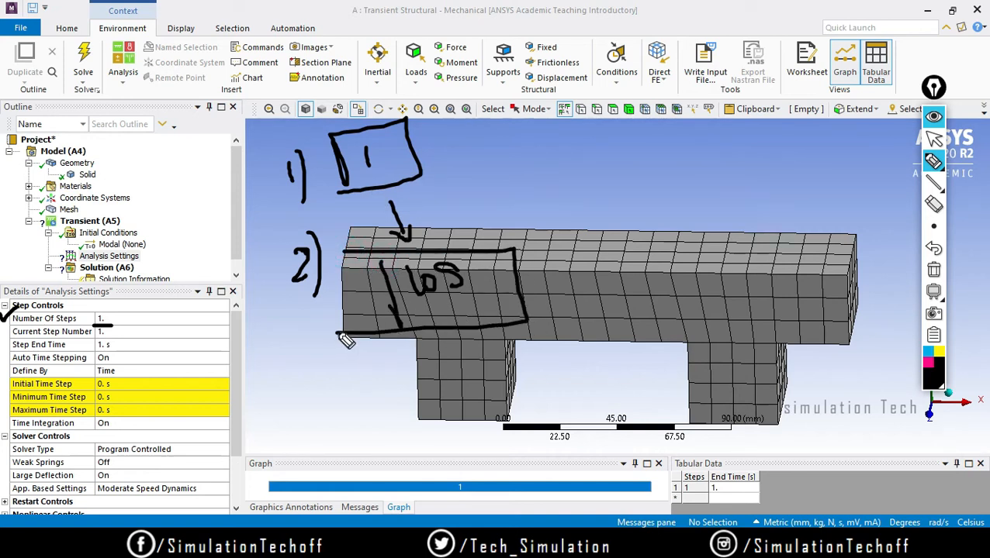
{"action": "left_click_drag", "start_coordinate": [482, 260], "coordinate": [532, 214]}
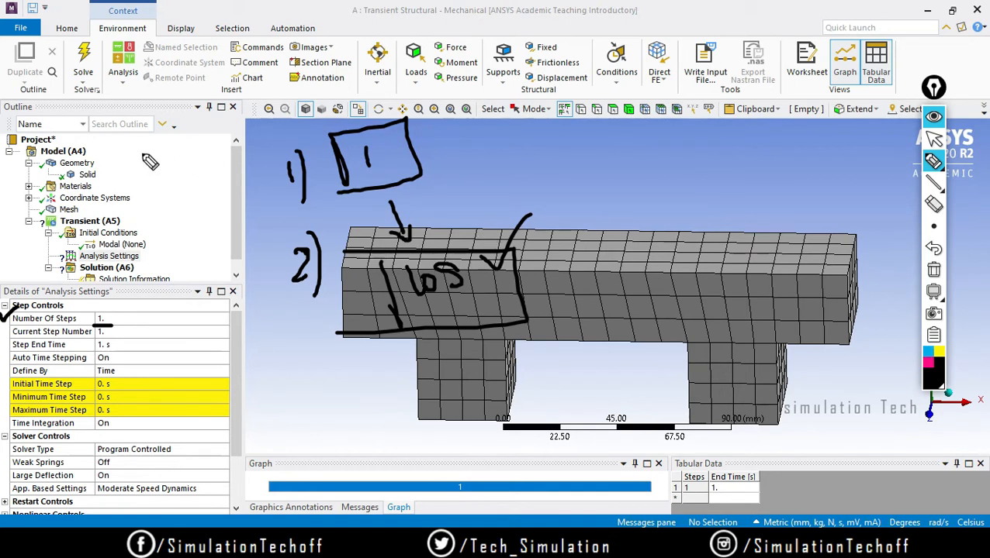
{"action": "mouse_move", "coordinate": [147, 149]}
{"action": "left_mouse_down"}
{"action": "mouse_move", "coordinate": [147, 167]}
{"action": "mouse_move", "coordinate": [165, 148]}
{"action": "mouse_move", "coordinate": [178, 169]}
{"action": "left_mouse_up"}
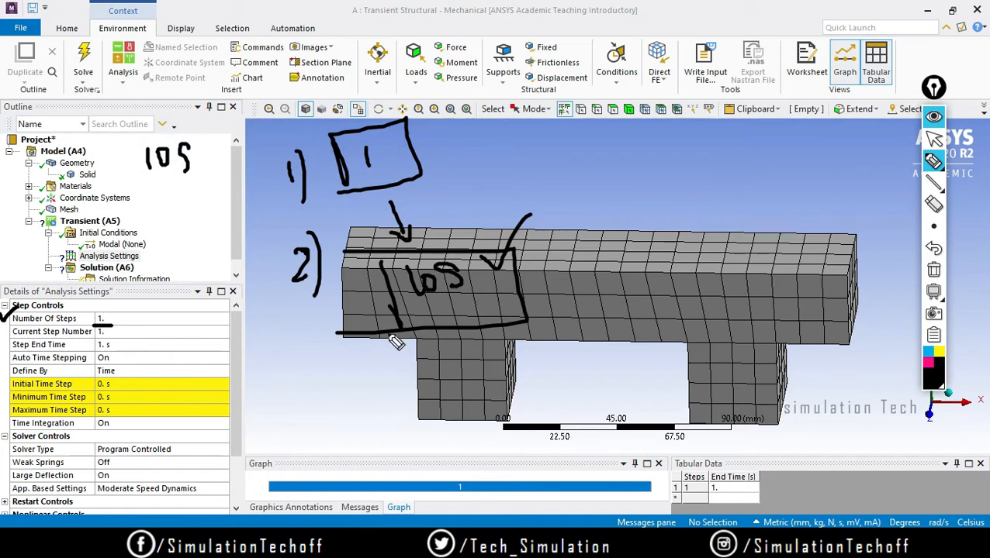
Switch the annotation pen to pink, tick item 1) and underline the boxed "10s".
{"action": "left_click", "coordinate": [927, 362]}
{"action": "left_click_drag", "start_coordinate": [253, 166], "coordinate": [276, 147]}
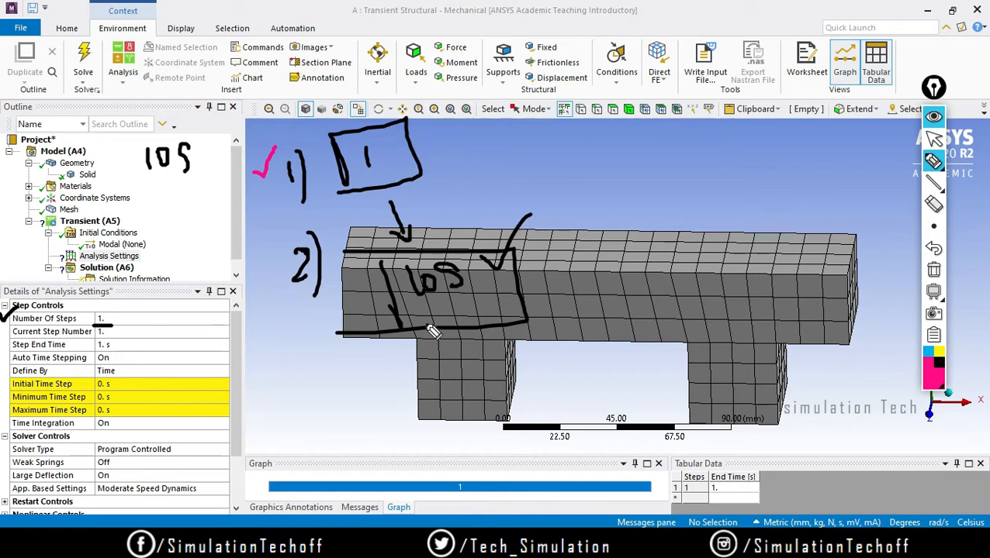
{"action": "left_click_drag", "start_coordinate": [413, 312], "coordinate": [482, 295]}
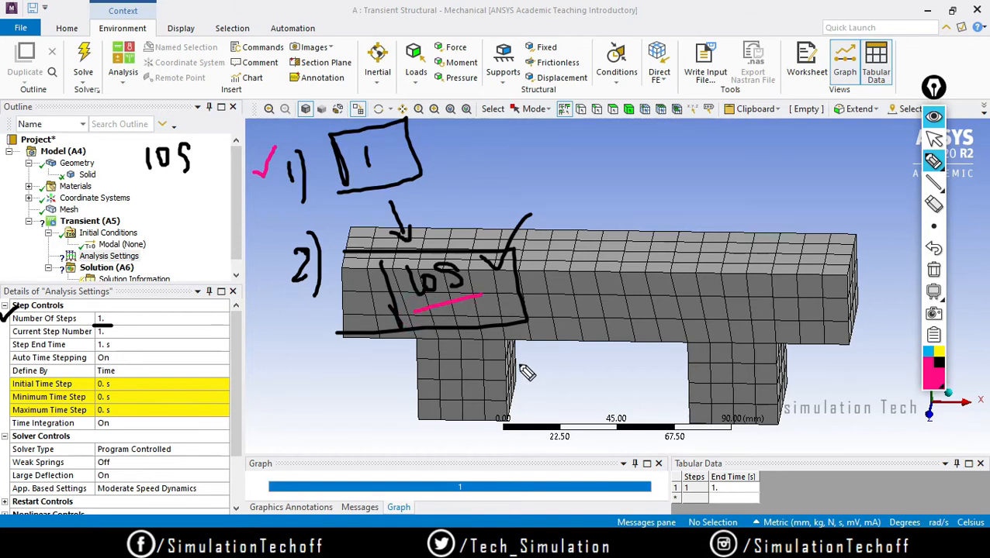
Erase all annotations, write a pink "10s" next to the model tree and a pink "1)" beside the beam.
{"action": "left_click_drag", "start_coordinate": [512, 118], "coordinate": [554, 90]}
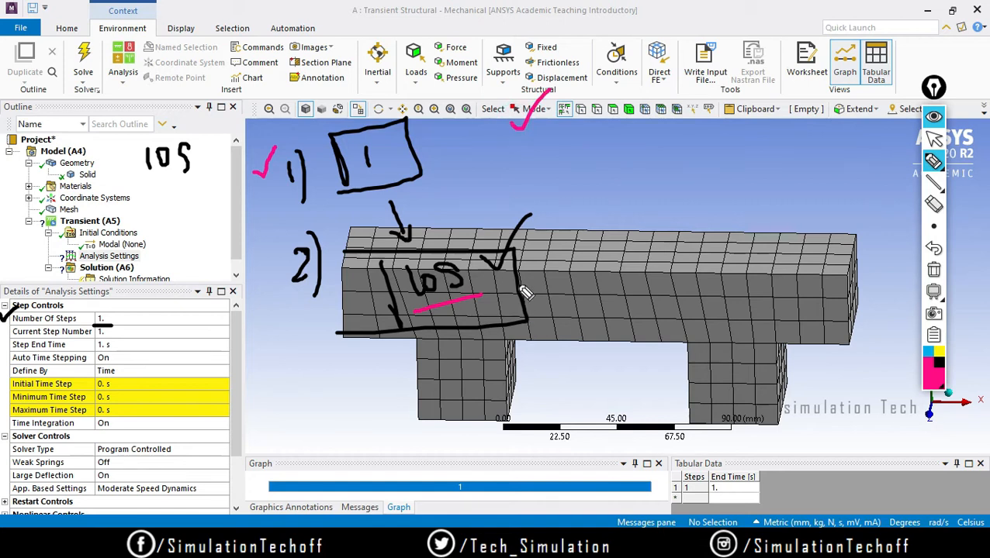
{"action": "left_click", "coordinate": [932, 269]}
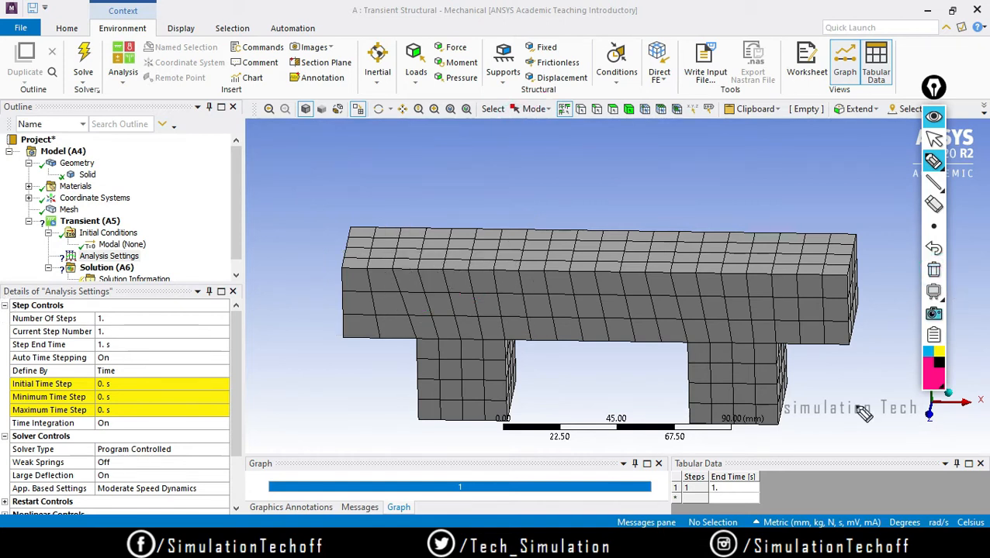
{"action": "left_click_drag", "start_coordinate": [146, 163], "coordinate": [161, 173]}
{"action": "mouse_move", "coordinate": [176, 156]}
{"action": "left_mouse_down"}
{"action": "mouse_move", "coordinate": [165, 158]}
{"action": "mouse_move", "coordinate": [185, 180]}
{"action": "left_mouse_up"}
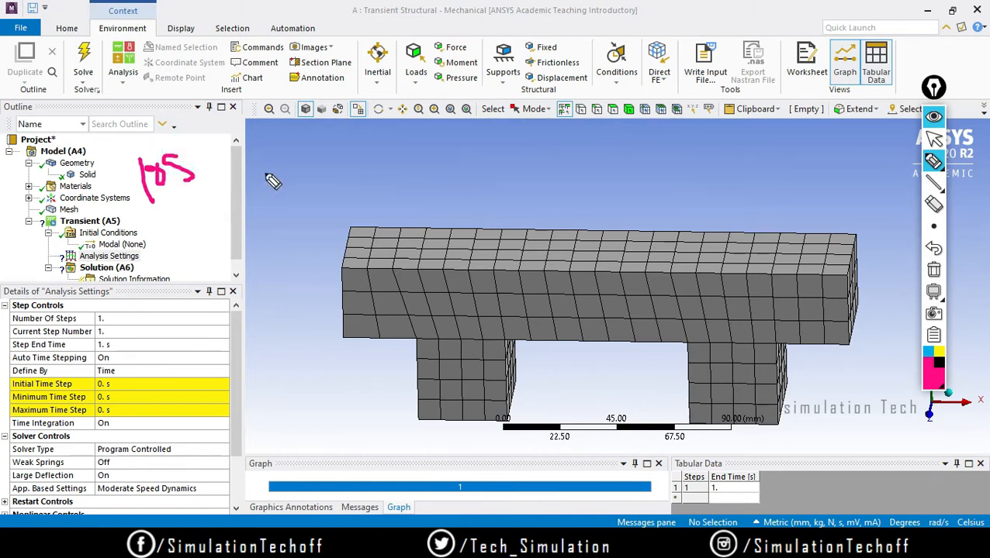
{"action": "mouse_move", "coordinate": [285, 152]}
{"action": "left_mouse_down"}
{"action": "mouse_move", "coordinate": [299, 166]}
{"action": "mouse_move", "coordinate": [301, 198]}
{"action": "left_mouse_up"}
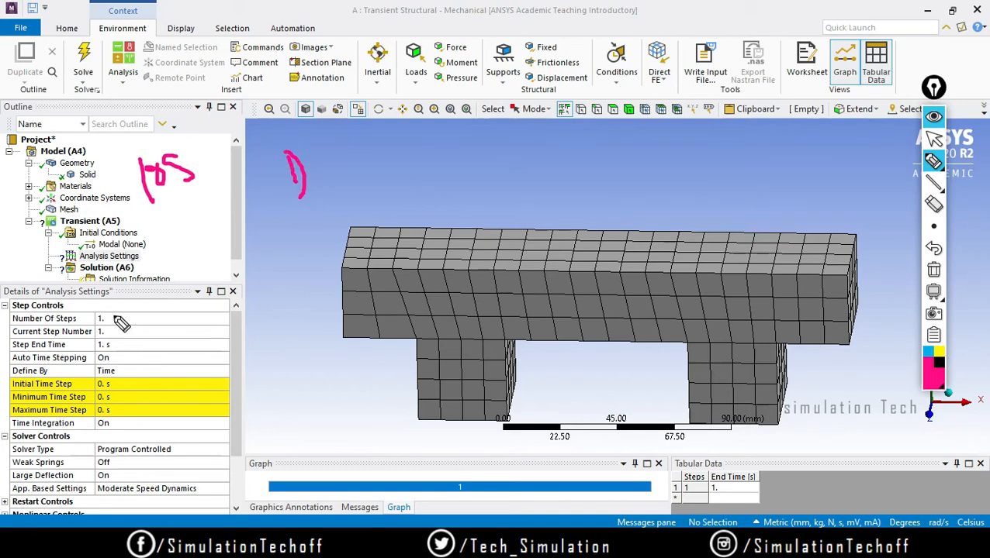
In black, write a circled 5 for item 1), "2 sec" for item 2) and an arrow to "10s", tick both items and erase all annotations.
{"action": "left_click", "coordinate": [937, 363]}
{"action": "mouse_move", "coordinate": [359, 144]}
{"action": "left_mouse_down"}
{"action": "mouse_move", "coordinate": [358, 158]}
{"action": "mouse_move", "coordinate": [380, 142]}
{"action": "mouse_move", "coordinate": [364, 173]}
{"action": "left_mouse_up"}
{"action": "left_click_drag", "start_coordinate": [327, 129], "coordinate": [332, 139]}
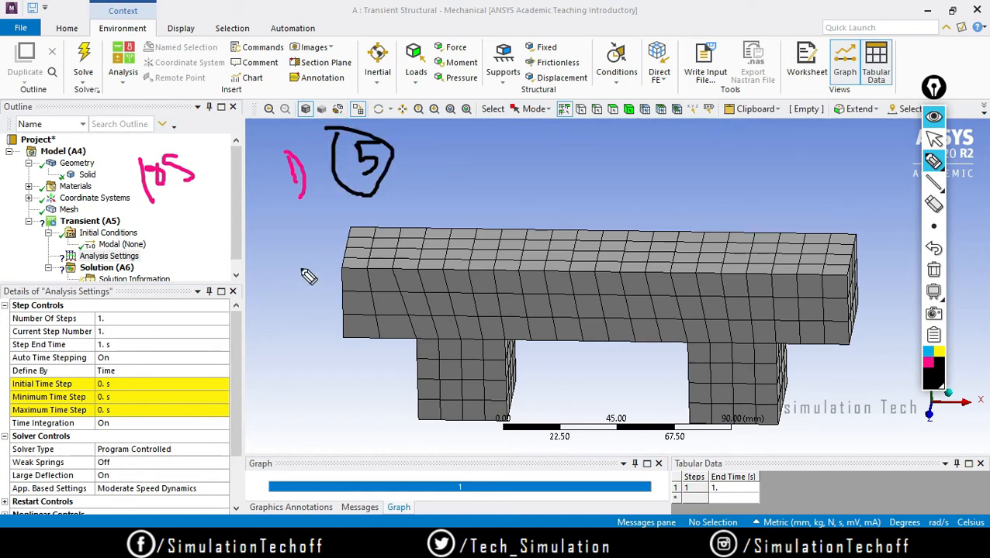
{"action": "left_click_drag", "start_coordinate": [301, 269], "coordinate": [321, 284]}
{"action": "left_click_drag", "start_coordinate": [316, 246], "coordinate": [334, 308]}
{"action": "mouse_move", "coordinate": [378, 253]}
{"action": "left_mouse_down"}
{"action": "mouse_move", "coordinate": [387, 273]}
{"action": "mouse_move", "coordinate": [442, 254]}
{"action": "mouse_move", "coordinate": [462, 268]}
{"action": "left_mouse_up"}
{"action": "mouse_move", "coordinate": [532, 164]}
{"action": "left_mouse_down"}
{"action": "mouse_move", "coordinate": [550, 159]}
{"action": "mouse_move", "coordinate": [558, 177]}
{"action": "mouse_move", "coordinate": [602, 155]}
{"action": "mouse_move", "coordinate": [594, 144]}
{"action": "mouse_move", "coordinate": [605, 155]}
{"action": "left_mouse_up"}
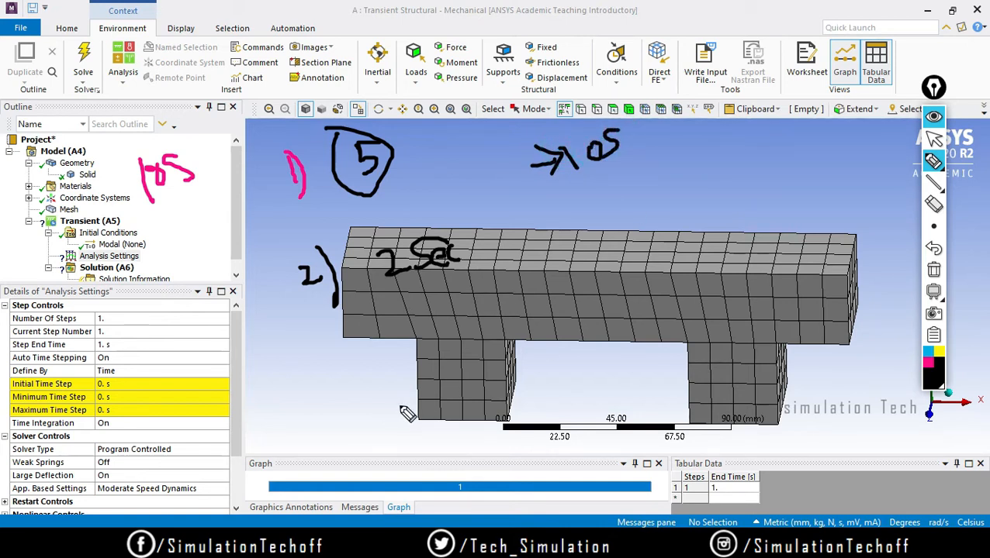
{"action": "mouse_move", "coordinate": [257, 172]}
{"action": "left_mouse_down"}
{"action": "mouse_move", "coordinate": [266, 184]}
{"action": "mouse_move", "coordinate": [279, 161]}
{"action": "left_mouse_up"}
{"action": "left_click_drag", "start_coordinate": [289, 254], "coordinate": [256, 323]}
{"action": "left_click", "coordinate": [933, 270]}
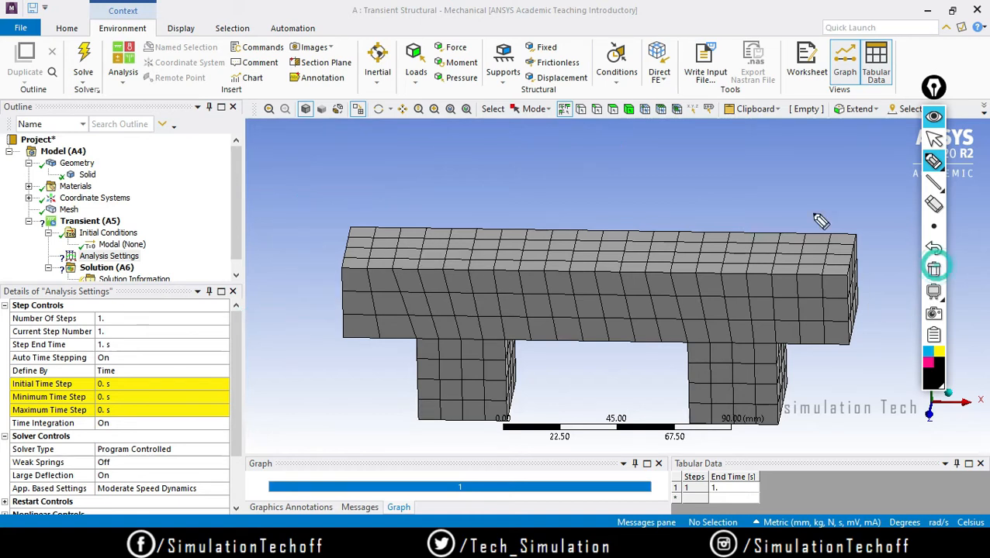
Draw a straight black timeline above the beam, write "0.5" in pink below, and label the line's ends 0 and 10.
{"action": "left_click", "coordinate": [933, 182]}
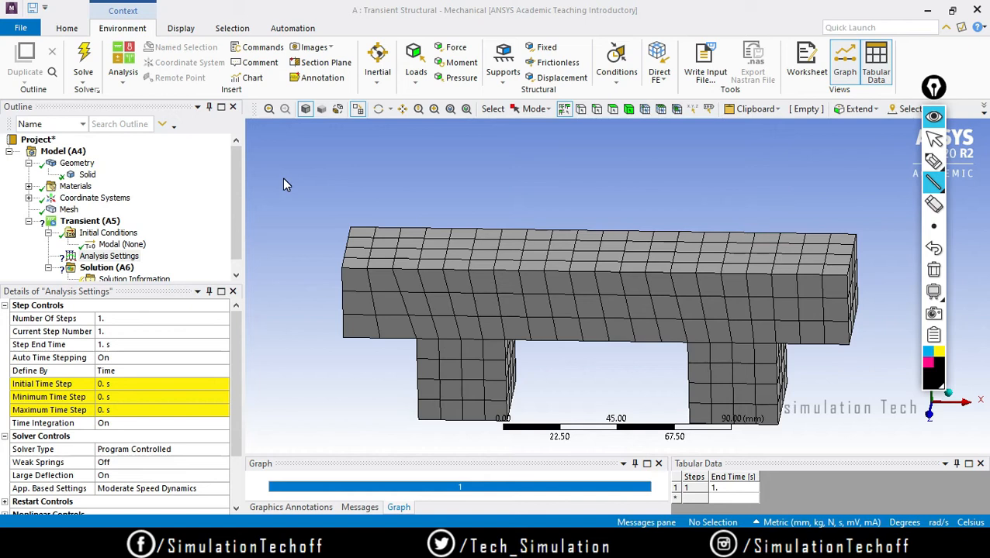
{"action": "left_click_drag", "start_coordinate": [275, 193], "coordinate": [807, 192]}
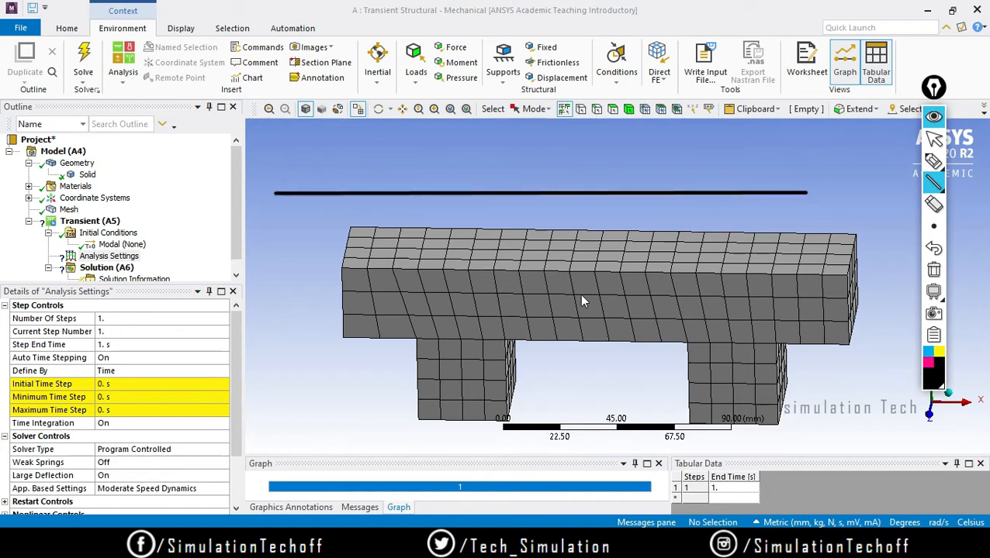
{"action": "left_click", "coordinate": [932, 161]}
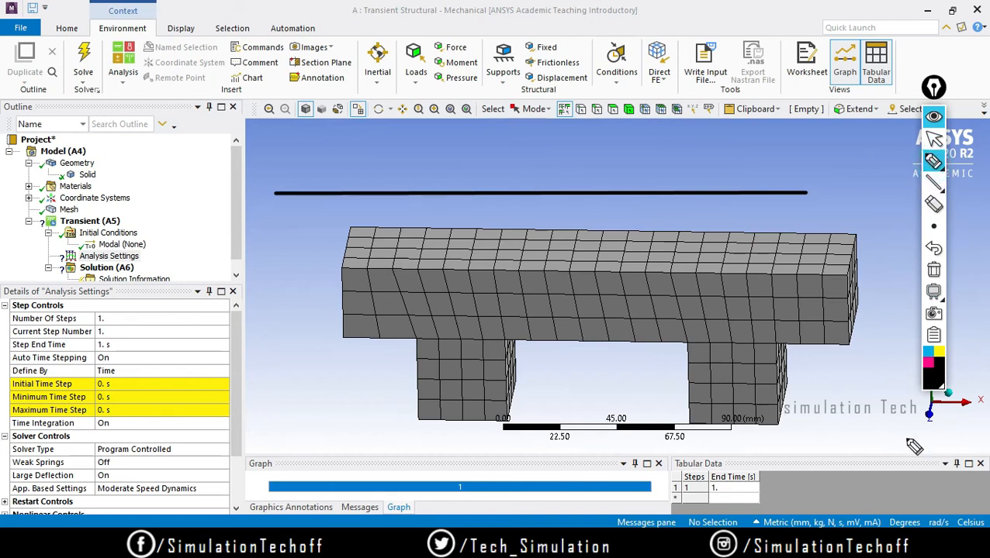
{"action": "left_click", "coordinate": [929, 362]}
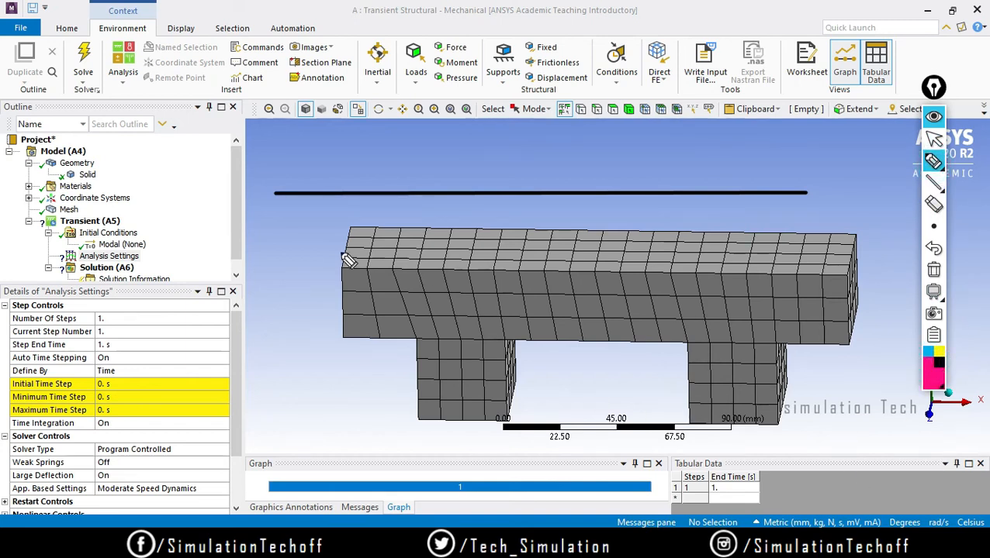
{"action": "mouse_move", "coordinate": [276, 398]}
{"action": "left_mouse_down"}
{"action": "mouse_move", "coordinate": [334, 395]}
{"action": "mouse_move", "coordinate": [329, 404]}
{"action": "mouse_move", "coordinate": [336, 385]}
{"action": "left_mouse_up"}
{"action": "left_click", "coordinate": [295, 402]}
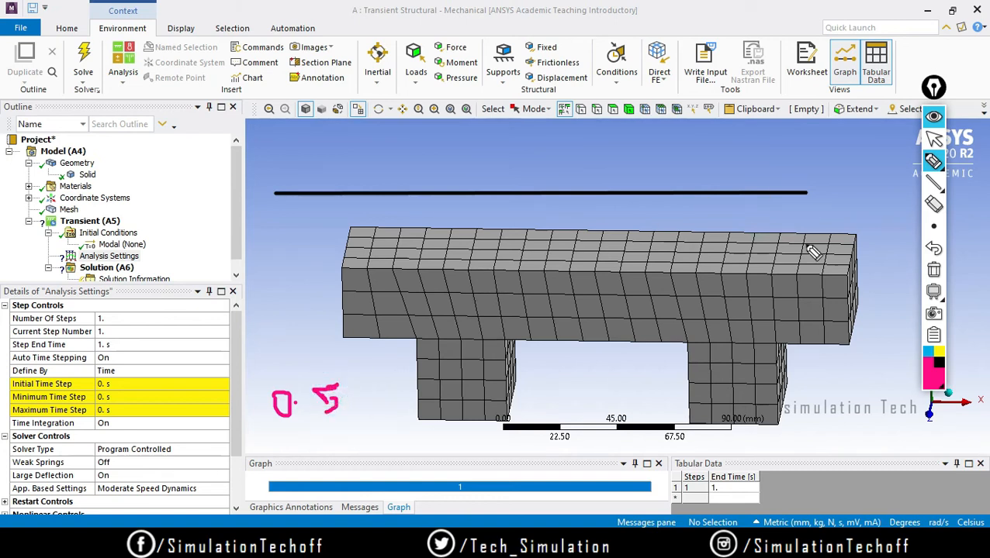
{"action": "mouse_move", "coordinate": [817, 213]}
{"action": "left_mouse_down"}
{"action": "mouse_move", "coordinate": [817, 229]}
{"action": "mouse_move", "coordinate": [829, 214]}
{"action": "left_mouse_up"}
{"action": "left_click_drag", "start_coordinate": [240, 235], "coordinate": [265, 237]}
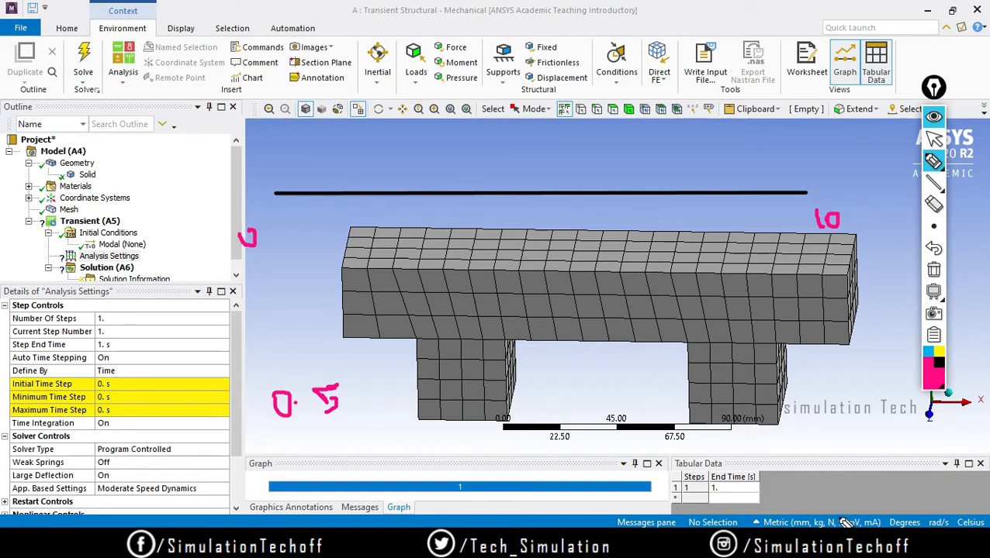
Circle the Tabular Data steps table in pink and label the timeline 0.5, 1, 1.5, 2.5, 3 and 3.5.
{"action": "mouse_move", "coordinate": [692, 479]}
{"action": "left_mouse_down"}
{"action": "mouse_move", "coordinate": [669, 448]}
{"action": "mouse_move", "coordinate": [777, 505]}
{"action": "mouse_move", "coordinate": [672, 465]}
{"action": "left_mouse_up"}
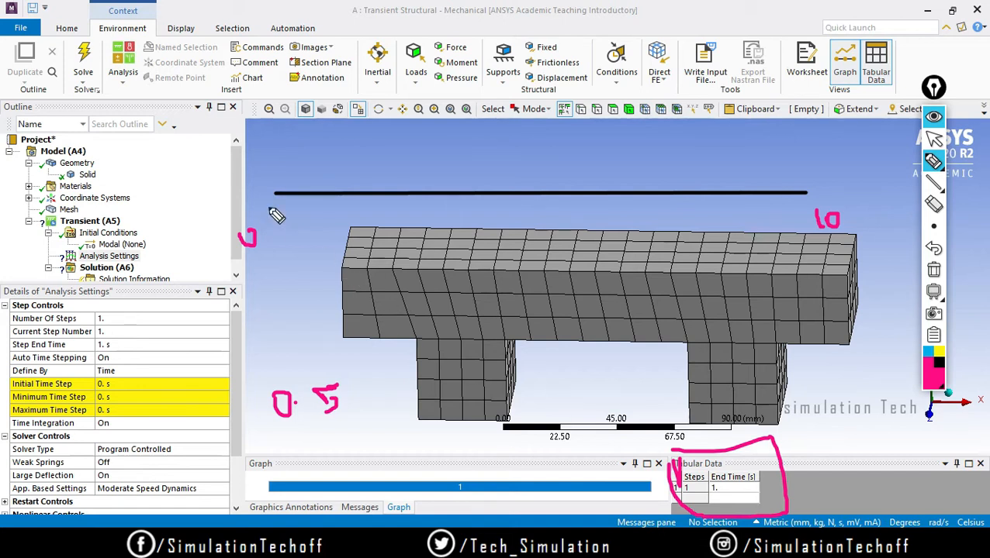
{"action": "left_click", "coordinate": [295, 192]}
{"action": "left_click_drag", "start_coordinate": [295, 211], "coordinate": [306, 220]}
{"action": "mouse_move", "coordinate": [309, 211]}
{"action": "left_mouse_down"}
{"action": "mouse_move", "coordinate": [326, 210]}
{"action": "mouse_move", "coordinate": [314, 229]}
{"action": "left_mouse_up"}
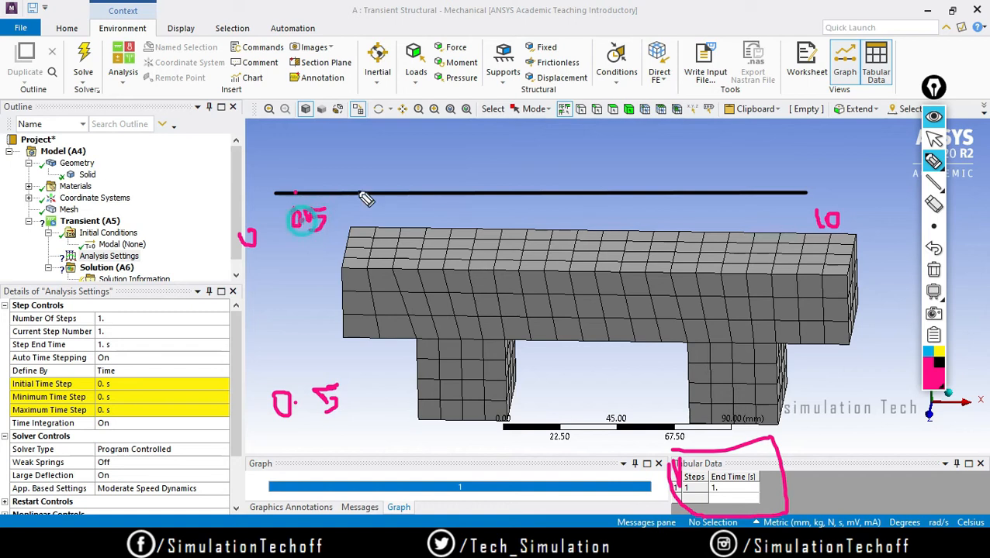
{"action": "mouse_move", "coordinate": [353, 193]}
{"action": "left_mouse_down"}
{"action": "mouse_move", "coordinate": [354, 206]}
{"action": "mouse_move", "coordinate": [429, 228]}
{"action": "left_mouse_up"}
{"action": "left_click", "coordinate": [411, 213]}
{"action": "mouse_move", "coordinate": [494, 211]}
{"action": "left_mouse_down"}
{"action": "mouse_move", "coordinate": [509, 225]}
{"action": "mouse_move", "coordinate": [537, 226]}
{"action": "left_mouse_up"}
{"action": "left_click", "coordinate": [513, 214]}
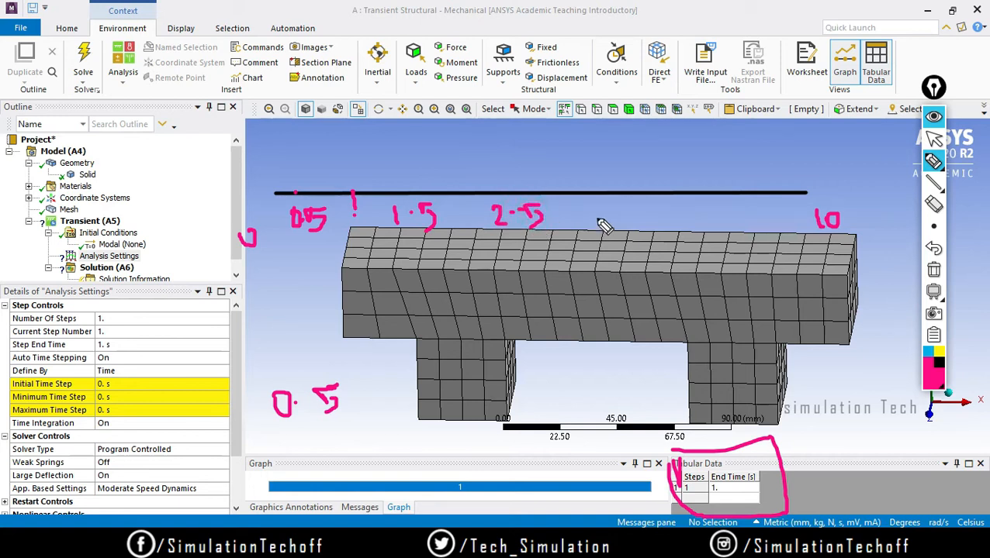
{"action": "left_click_drag", "start_coordinate": [597, 206], "coordinate": [603, 227]}
{"action": "mouse_move", "coordinate": [655, 204]}
{"action": "left_mouse_down"}
{"action": "mouse_move", "coordinate": [666, 212]}
{"action": "mouse_move", "coordinate": [658, 222]}
{"action": "mouse_move", "coordinate": [680, 208]}
{"action": "mouse_move", "coordinate": [673, 224]}
{"action": "left_mouse_up"}
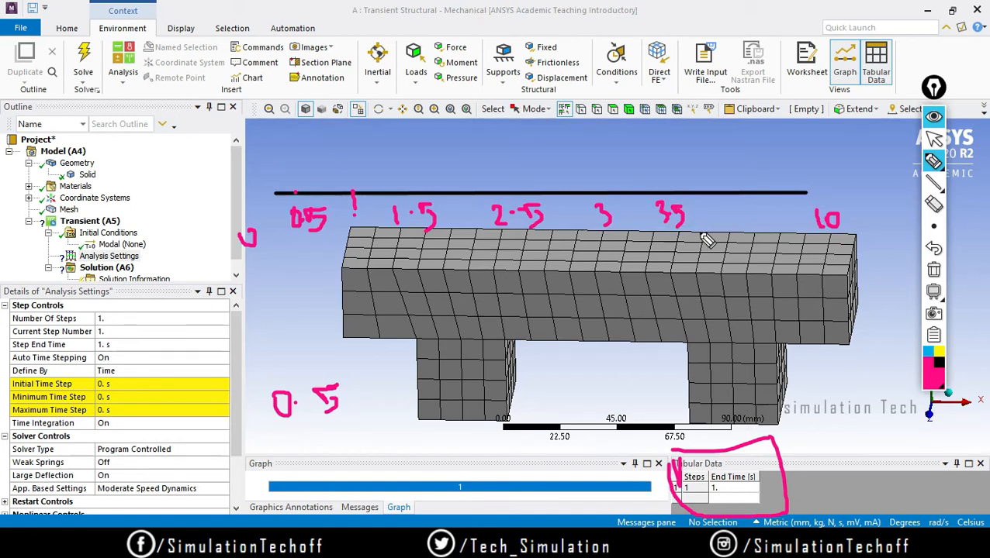
Tick and erase the timeline, box Number Of Steps and write "0.5" above the beam, and erase those marks too.
{"action": "left_click_drag", "start_coordinate": [255, 171], "coordinate": [291, 144]}
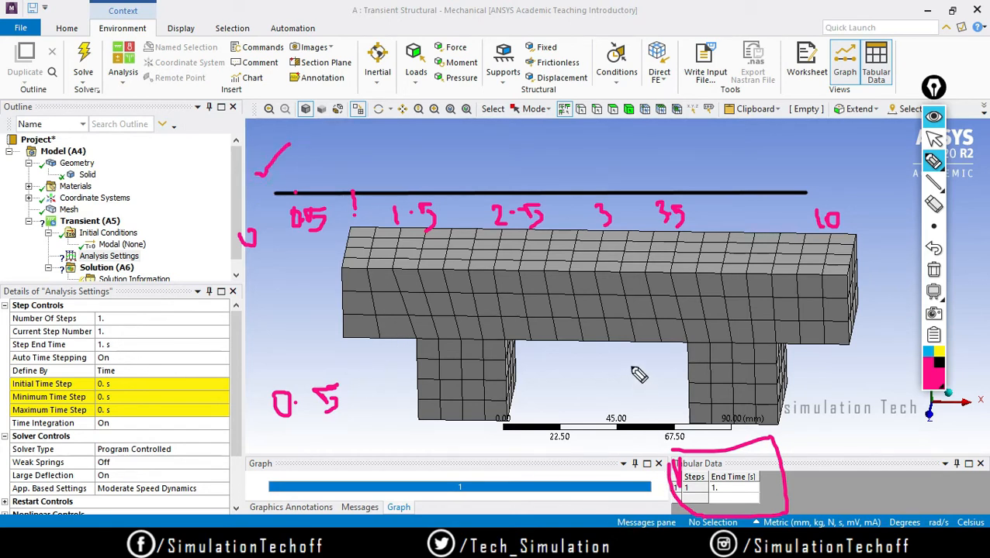
{"action": "left_click", "coordinate": [933, 270]}
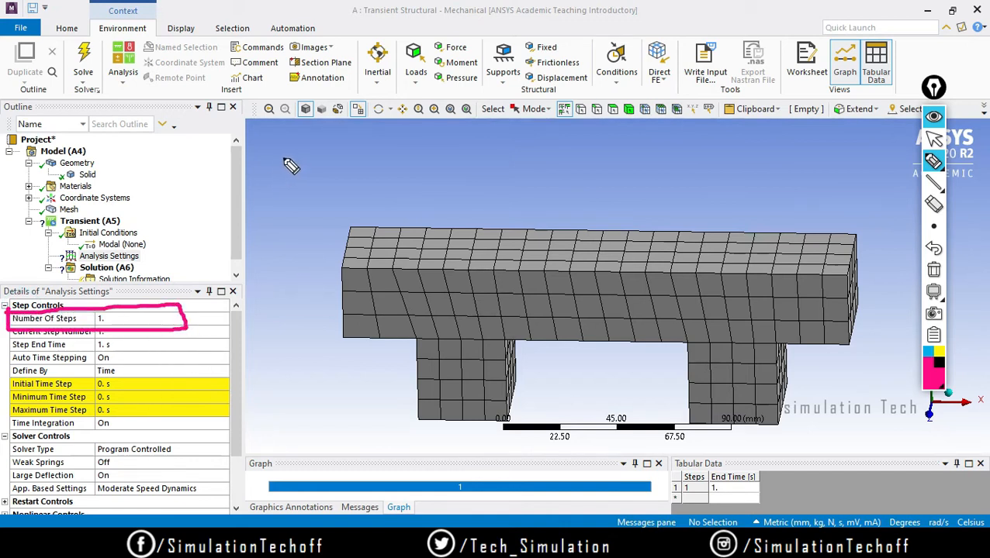
{"action": "mouse_move", "coordinate": [285, 159]}
{"action": "left_mouse_down"}
{"action": "mouse_move", "coordinate": [299, 148]}
{"action": "mouse_move", "coordinate": [307, 165]}
{"action": "mouse_move", "coordinate": [325, 143]}
{"action": "left_mouse_up"}
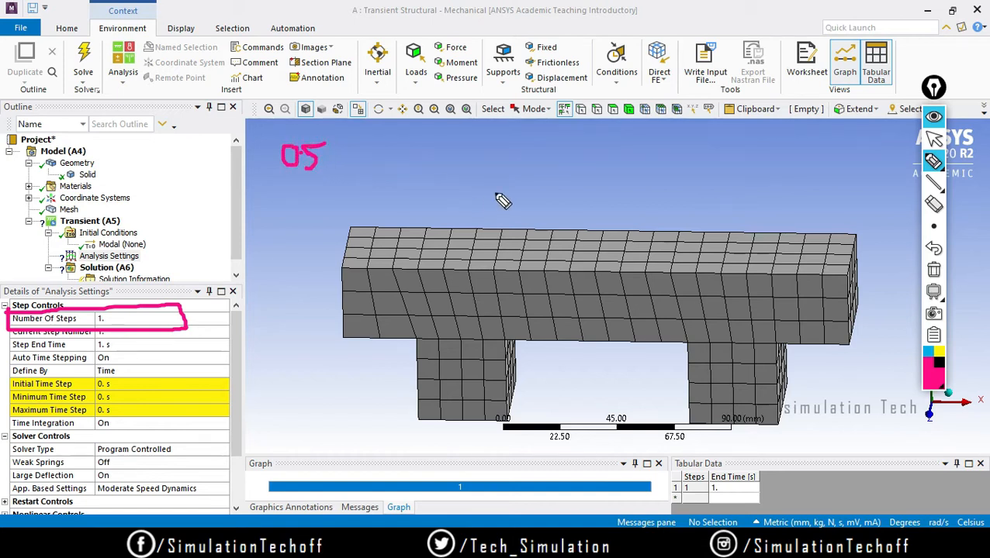
{"action": "left_click", "coordinate": [933, 270]}
Write a pink "5-5" over the model tree, draw a pink timeline above the beam, and write "0.5" beside it in black.
{"action": "mouse_move", "coordinate": [147, 177]}
{"action": "left_mouse_down"}
{"action": "mouse_move", "coordinate": [165, 170]}
{"action": "mouse_move", "coordinate": [154, 194]}
{"action": "mouse_move", "coordinate": [113, 200]}
{"action": "left_mouse_up"}
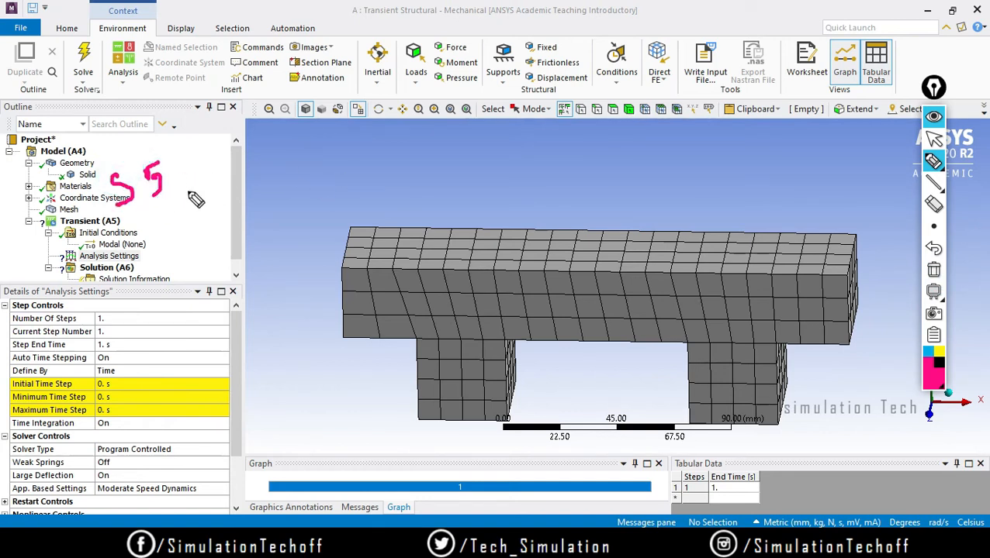
{"action": "left_click_drag", "start_coordinate": [133, 184], "coordinate": [140, 183]}
{"action": "left_click", "coordinate": [334, 165]}
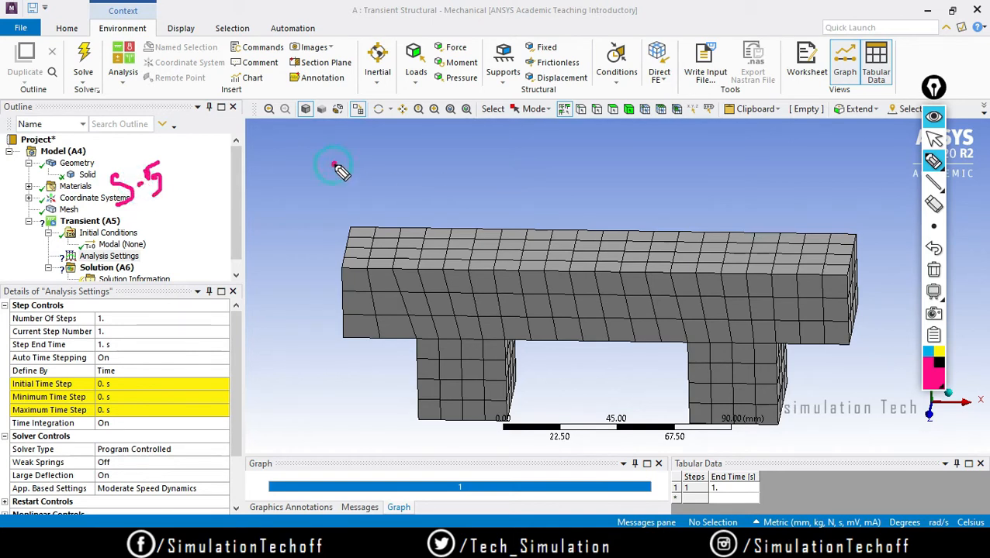
{"action": "left_click_drag", "start_coordinate": [334, 163], "coordinate": [701, 164]}
{"action": "left_click", "coordinate": [940, 361]}
{"action": "left_click_drag", "start_coordinate": [264, 217], "coordinate": [298, 225]}
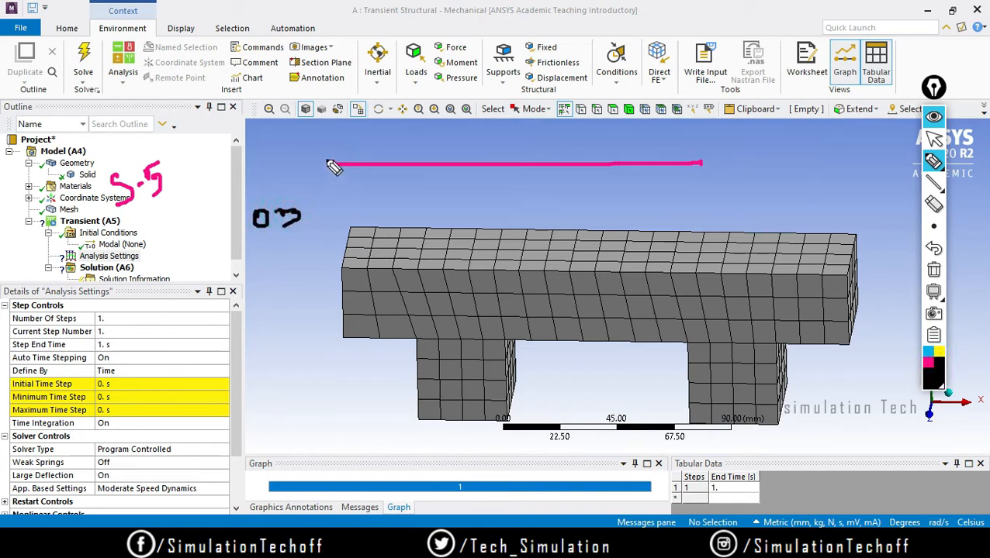
Mark the pink timeline with a black 0 and ten black crosses, and extend the line in pink to the last cross.
{"action": "left_click", "coordinate": [330, 162]}
{"action": "left_click_drag", "start_coordinate": [364, 166], "coordinate": [526, 169]}
{"action": "mouse_move", "coordinate": [526, 157]}
{"action": "left_mouse_down"}
{"action": "mouse_move", "coordinate": [513, 169]}
{"action": "mouse_move", "coordinate": [617, 171]}
{"action": "left_mouse_up"}
{"action": "mouse_move", "coordinate": [617, 158]}
{"action": "left_mouse_down"}
{"action": "mouse_move", "coordinate": [605, 171]}
{"action": "mouse_move", "coordinate": [738, 162]}
{"action": "left_mouse_up"}
{"action": "left_click_drag", "start_coordinate": [736, 154], "coordinate": [730, 168]}
{"action": "left_click_drag", "start_coordinate": [777, 146], "coordinate": [772, 163]}
{"action": "left_click_drag", "start_coordinate": [769, 159], "coordinate": [781, 153]}
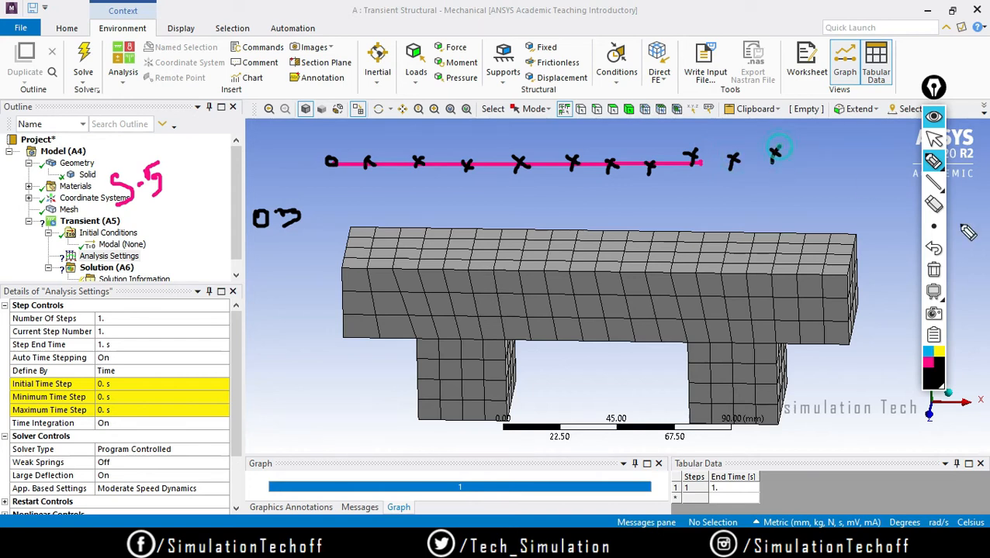
{"action": "left_click", "coordinate": [930, 363]}
{"action": "left_click_drag", "start_coordinate": [695, 163], "coordinate": [779, 151]}
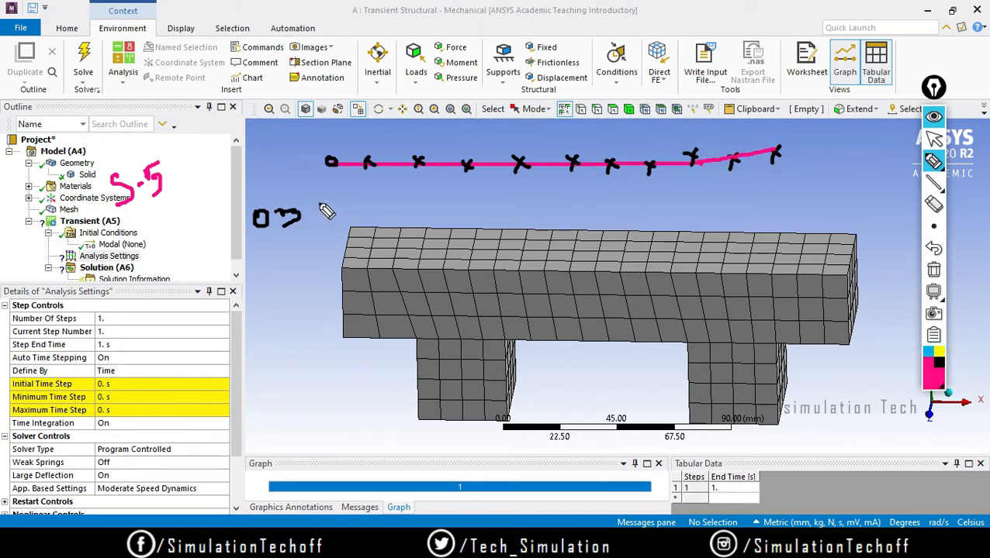
Number the timeline divisions 0, 1, 2, 3, 4 and 5 in pink below the line.
{"action": "left_click", "coordinate": [933, 160]}
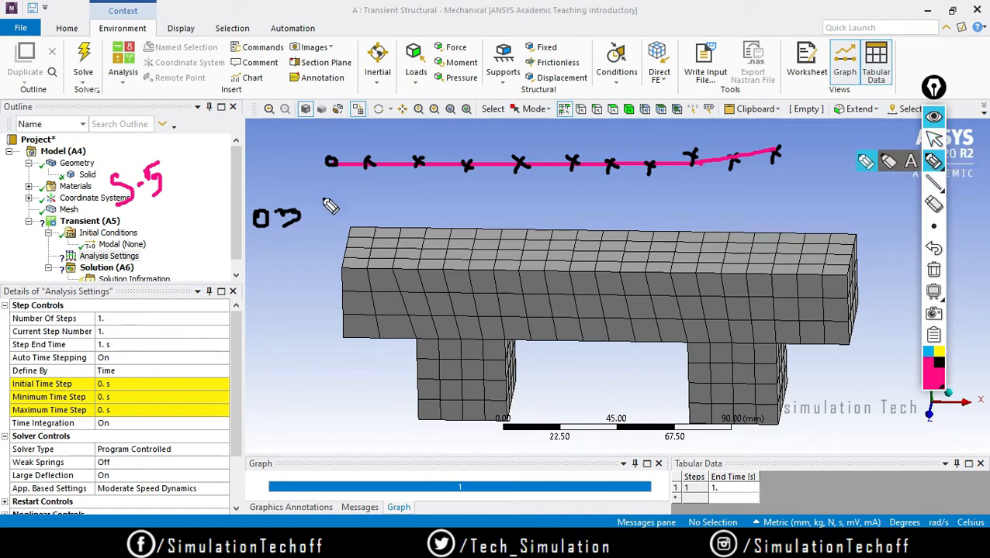
{"action": "left_click_drag", "start_coordinate": [325, 185], "coordinate": [328, 183]}
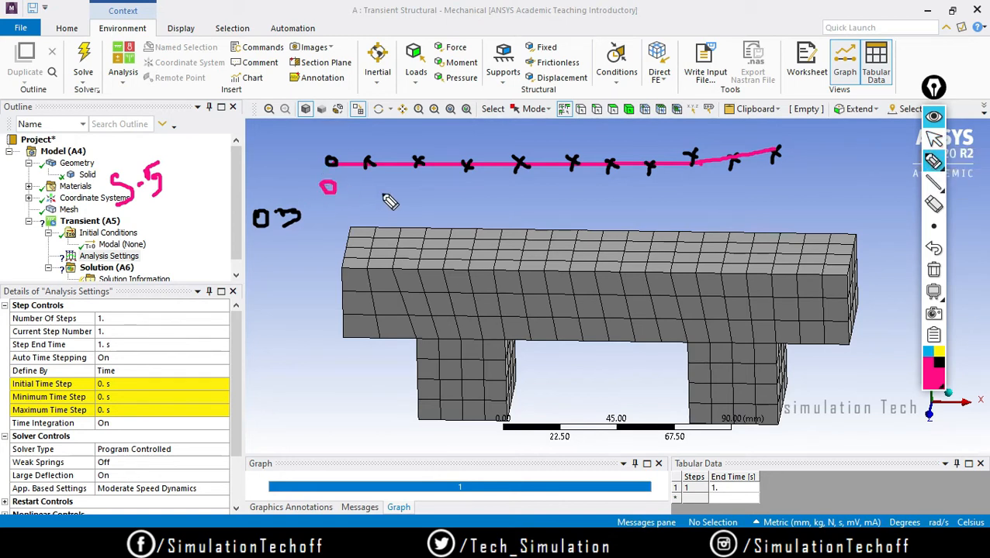
{"action": "left_click_drag", "start_coordinate": [412, 187], "coordinate": [411, 205]}
{"action": "left_click_drag", "start_coordinate": [517, 188], "coordinate": [532, 204]}
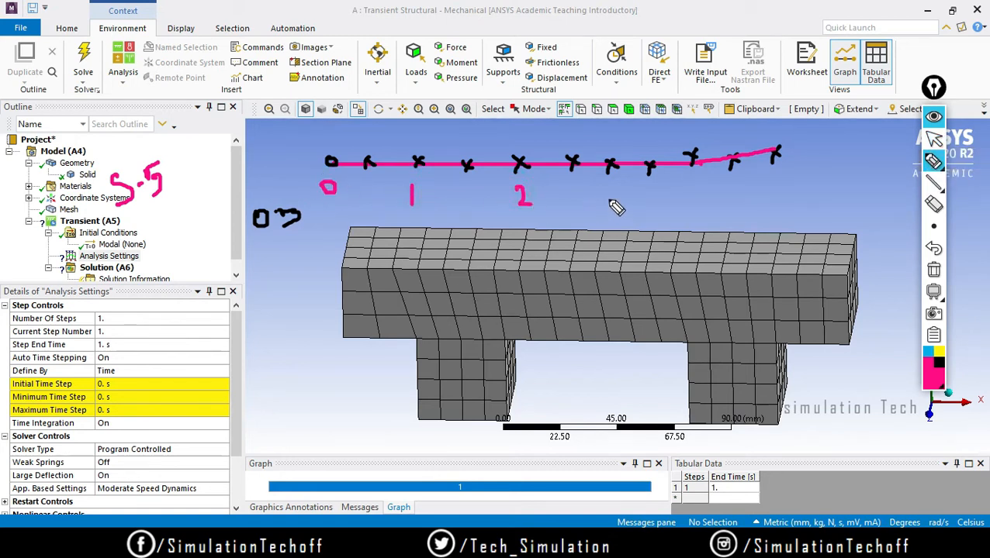
{"action": "left_click_drag", "start_coordinate": [610, 191], "coordinate": [605, 209]}
{"action": "left_click_drag", "start_coordinate": [698, 184], "coordinate": [704, 203]}
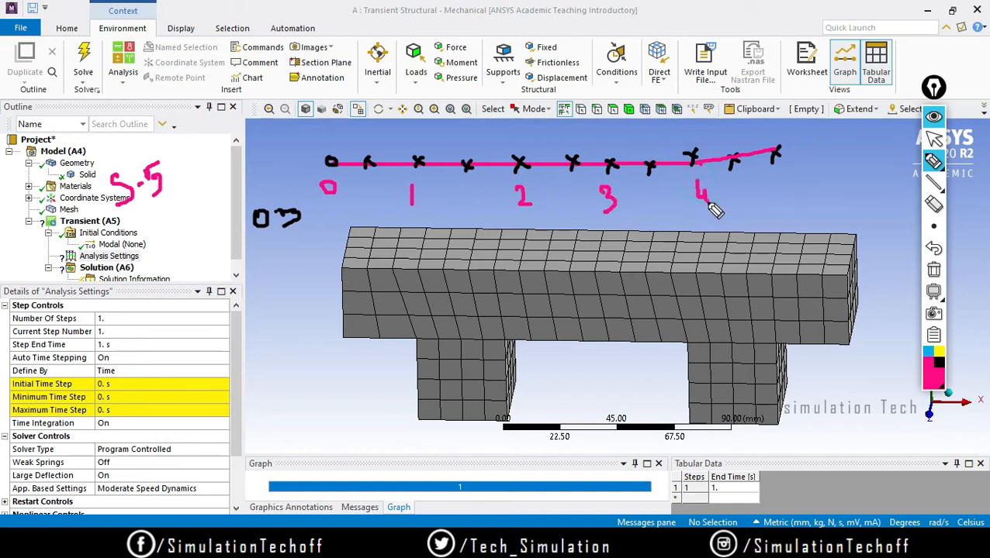
{"action": "mouse_move", "coordinate": [783, 186]}
{"action": "left_mouse_down"}
{"action": "mouse_move", "coordinate": [799, 210]}
{"action": "mouse_move", "coordinate": [762, 232]}
{"action": "left_mouse_up"}
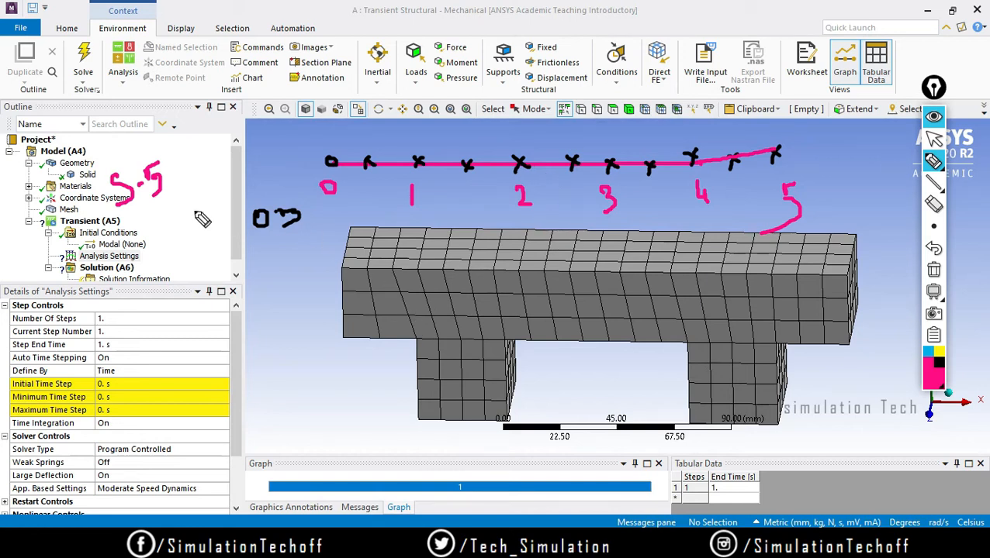
Box Number Of Steps in pink, mark above the black "0.5", and tick several intervals between the timeline numbers.
{"action": "mouse_move", "coordinate": [9, 310]}
{"action": "left_mouse_down"}
{"action": "mouse_move", "coordinate": [17, 335]}
{"action": "mouse_move", "coordinate": [130, 290]}
{"action": "mouse_move", "coordinate": [4, 296]}
{"action": "left_mouse_up"}
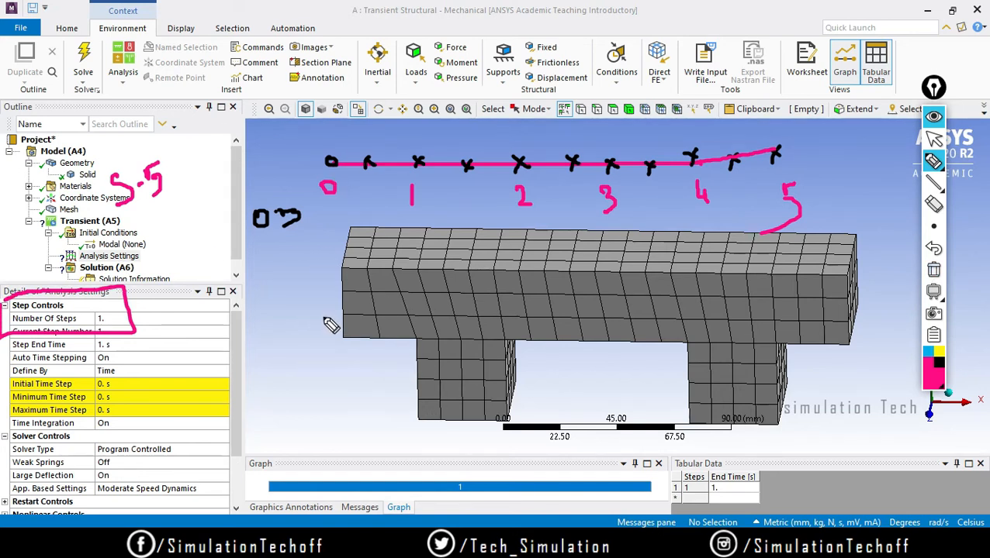
{"action": "left_click_drag", "start_coordinate": [280, 203], "coordinate": [291, 196]}
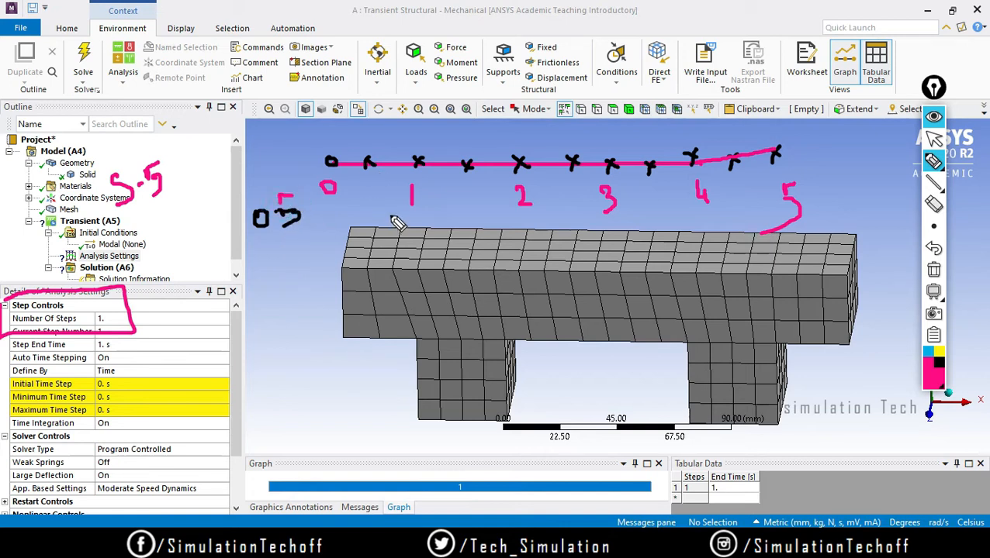
{"action": "left_click_drag", "start_coordinate": [363, 197], "coordinate": [399, 186]}
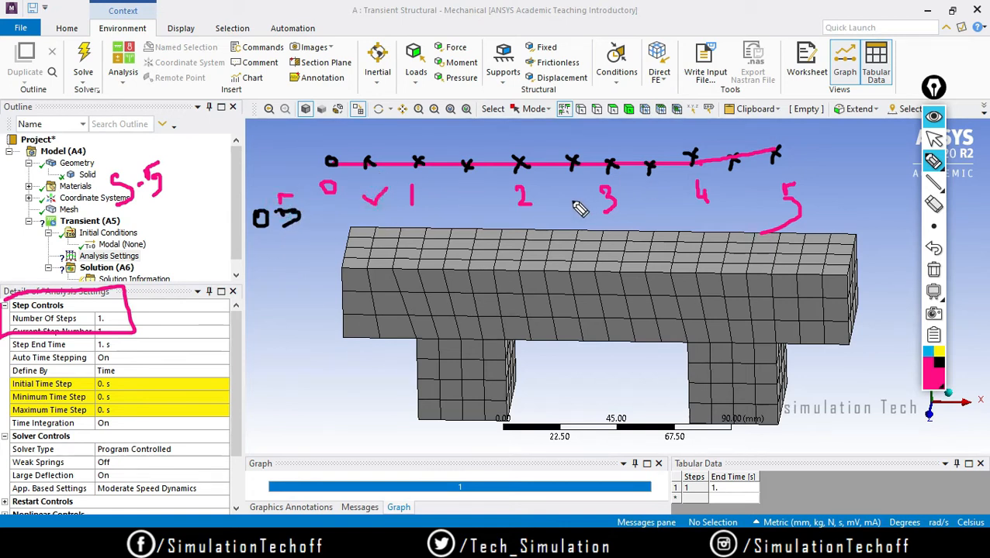
{"action": "left_click_drag", "start_coordinate": [567, 199], "coordinate": [580, 197]}
{"action": "left_click_drag", "start_coordinate": [677, 197], "coordinate": [742, 185]}
Draw a green bracket beneath the timeline interval from 1 to 2 and reselect the annotation pen.
{"action": "left_click", "coordinate": [933, 183]}
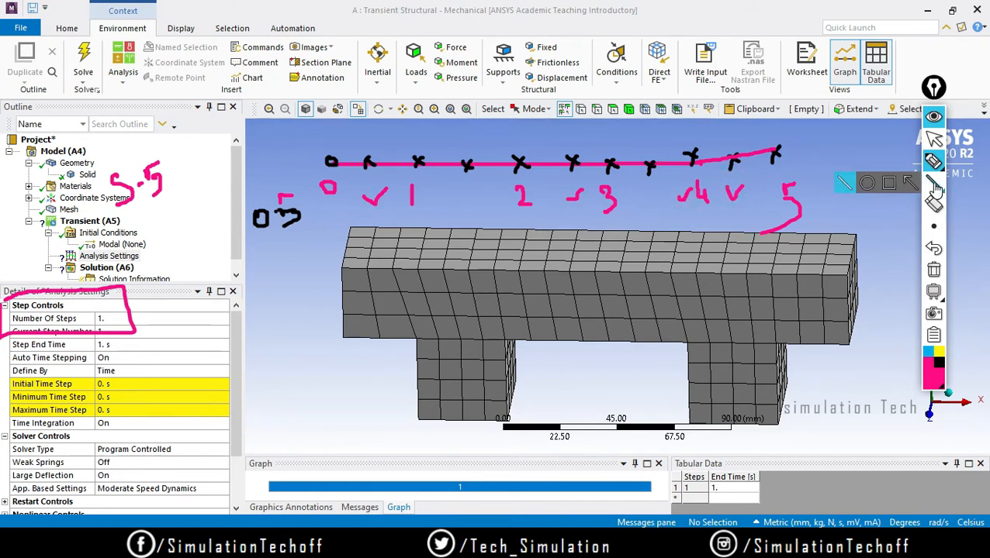
{"action": "left_click", "coordinate": [939, 386]}
{"action": "left_click", "coordinate": [904, 220]}
{"action": "mouse_move", "coordinate": [410, 224]}
{"action": "left_mouse_down"}
{"action": "mouse_move", "coordinate": [410, 267]}
{"action": "mouse_move", "coordinate": [535, 257]}
{"action": "mouse_move", "coordinate": [413, 276]}
{"action": "mouse_move", "coordinate": [529, 259]}
{"action": "mouse_move", "coordinate": [533, 226]}
{"action": "left_mouse_up"}
{"action": "left_click", "coordinate": [933, 161]}
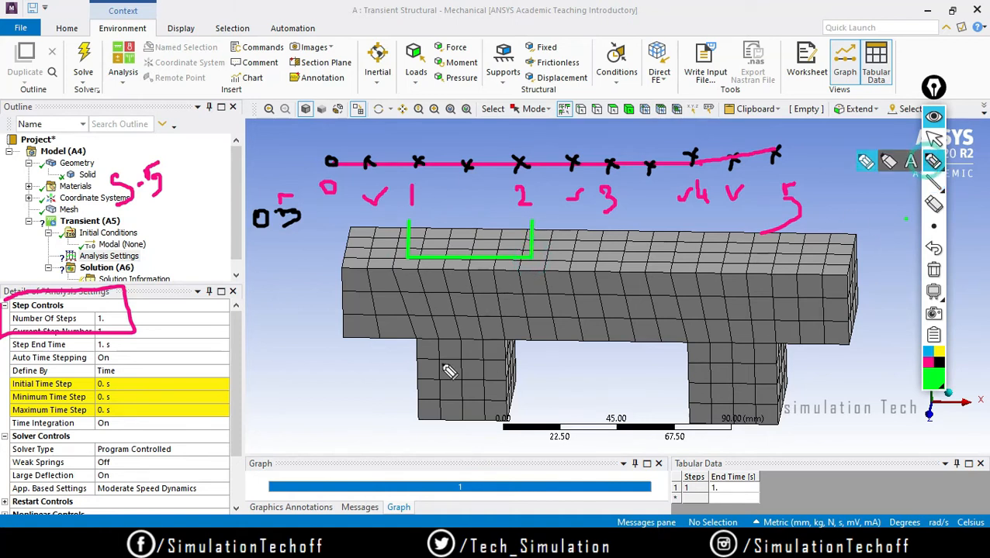
Annotate an arrow down from the green bracket between marks 1 and 2 and write "10 steps" beneath it.
{"action": "left_click_drag", "start_coordinate": [469, 303], "coordinate": [470, 306]}
{"action": "mouse_move", "coordinate": [462, 298]}
{"action": "left_mouse_down"}
{"action": "mouse_move", "coordinate": [471, 313]}
{"action": "mouse_move", "coordinate": [479, 296]}
{"action": "left_mouse_up"}
{"action": "left_click_drag", "start_coordinate": [434, 340], "coordinate": [439, 366]}
{"action": "mouse_move", "coordinate": [445, 343]}
{"action": "left_mouse_down"}
{"action": "mouse_move", "coordinate": [480, 349]}
{"action": "mouse_move", "coordinate": [504, 339]}
{"action": "mouse_move", "coordinate": [499, 352]}
{"action": "mouse_move", "coordinate": [508, 340]}
{"action": "left_mouse_up"}
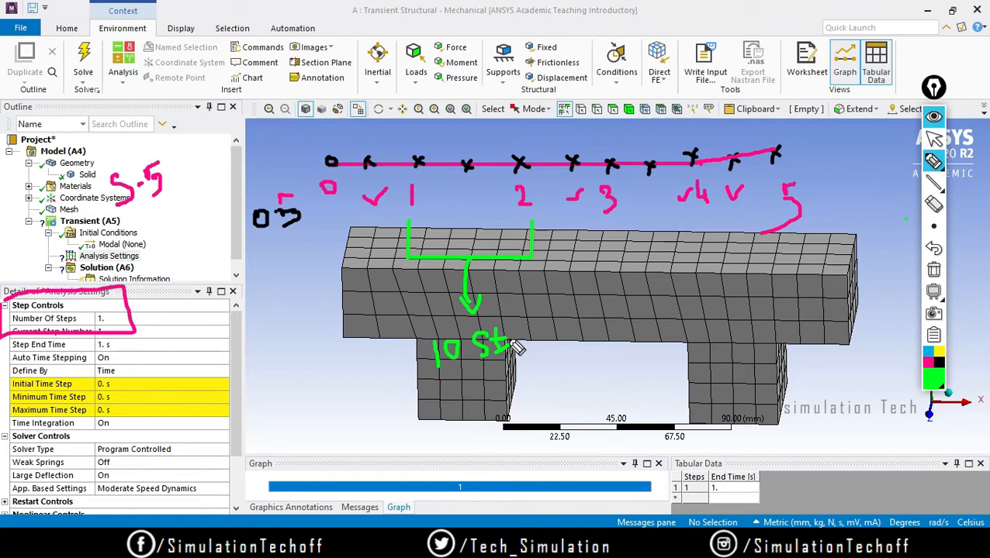
{"action": "mouse_move", "coordinate": [490, 350]}
{"action": "left_mouse_down"}
{"action": "mouse_move", "coordinate": [497, 331]}
{"action": "mouse_move", "coordinate": [509, 356]}
{"action": "mouse_move", "coordinate": [512, 327]}
{"action": "mouse_move", "coordinate": [522, 358]}
{"action": "left_mouse_up"}
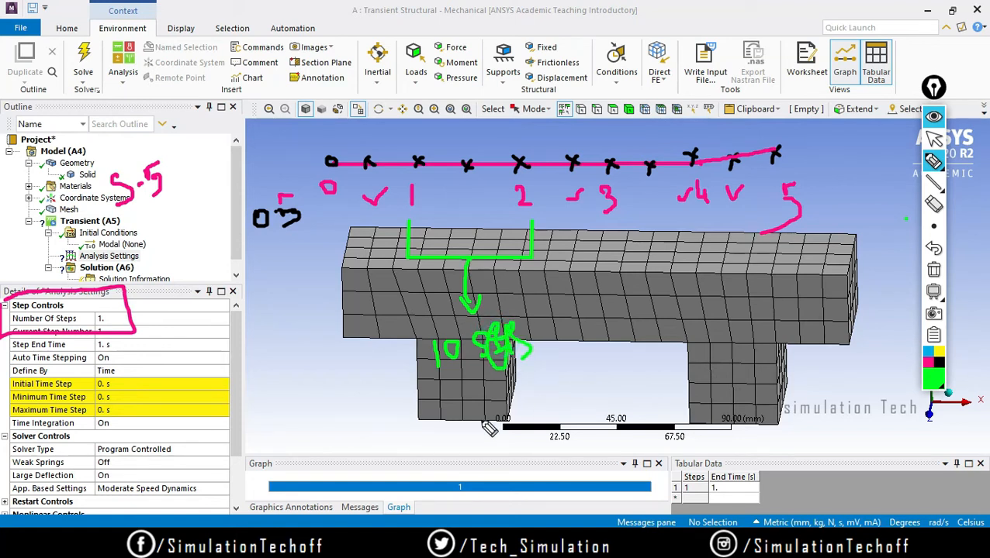
Write "0.1" in green below the beam and underline it.
{"action": "left_click_drag", "start_coordinate": [361, 413], "coordinate": [378, 423]}
{"action": "left_click", "coordinate": [370, 417]}
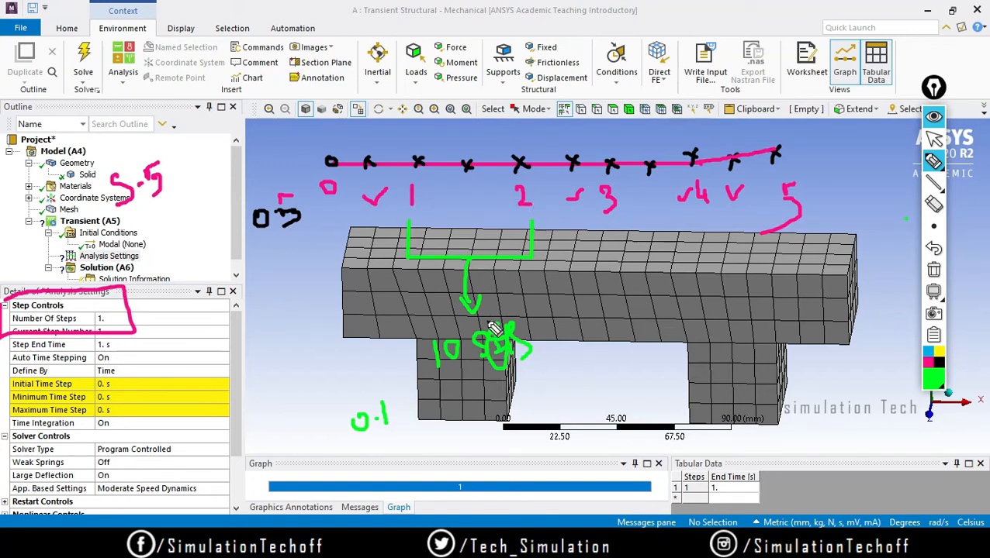
{"action": "left_click_drag", "start_coordinate": [359, 444], "coordinate": [390, 438]}
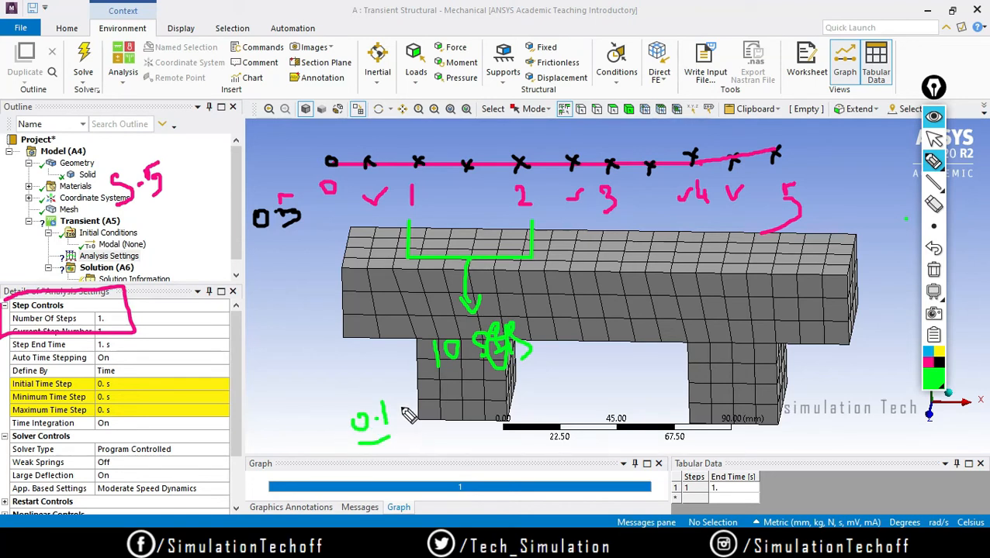
Mark green crosses along the timeline between 1 and 2 and add a tick beside Number Of Steps.
{"action": "mouse_move", "coordinate": [428, 158]}
{"action": "left_mouse_down"}
{"action": "mouse_move", "coordinate": [436, 167]}
{"action": "mouse_move", "coordinate": [426, 178]}
{"action": "mouse_move", "coordinate": [451, 170]}
{"action": "mouse_move", "coordinate": [441, 173]}
{"action": "left_mouse_up"}
{"action": "mouse_move", "coordinate": [457, 154]}
{"action": "left_mouse_down"}
{"action": "mouse_move", "coordinate": [468, 165]}
{"action": "mouse_move", "coordinate": [456, 169]}
{"action": "mouse_move", "coordinate": [486, 170]}
{"action": "left_mouse_up"}
{"action": "mouse_move", "coordinate": [486, 156]}
{"action": "left_mouse_down"}
{"action": "mouse_move", "coordinate": [475, 171]}
{"action": "mouse_move", "coordinate": [506, 170]}
{"action": "mouse_move", "coordinate": [495, 171]}
{"action": "left_mouse_up"}
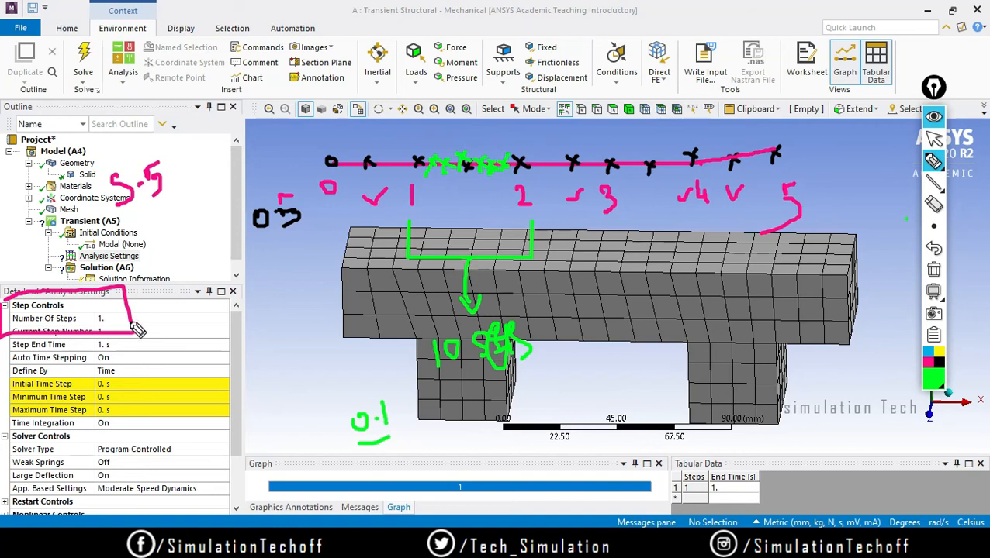
{"action": "left_click_drag", "start_coordinate": [141, 318], "coordinate": [170, 308]}
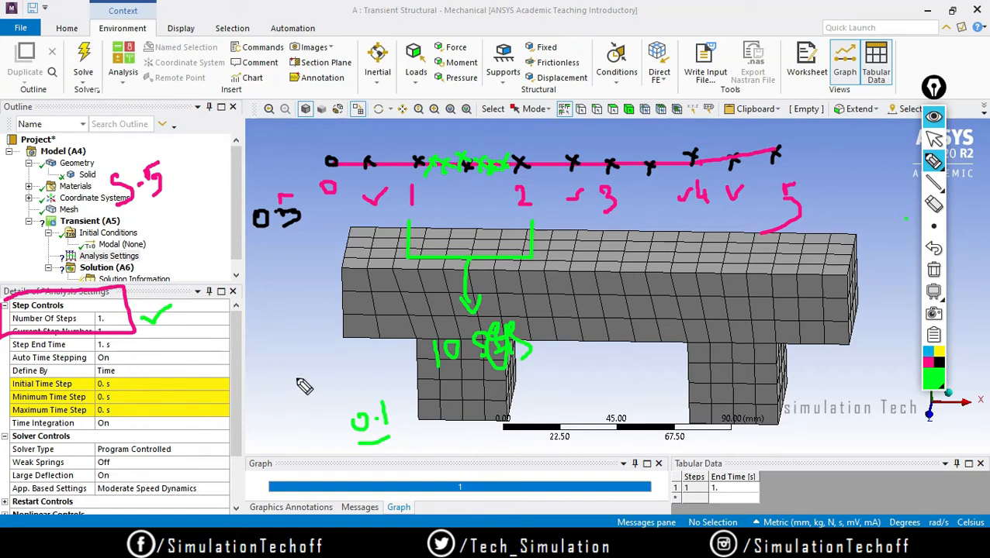
Write a green list assigning 0.5 to step 1, 0.1 to step 2 and 0.5 to steps 3–5, and outline it.
{"action": "mouse_move", "coordinate": [268, 372]}
{"action": "left_mouse_down"}
{"action": "mouse_move", "coordinate": [279, 380]}
{"action": "mouse_move", "coordinate": [273, 393]}
{"action": "left_mouse_up"}
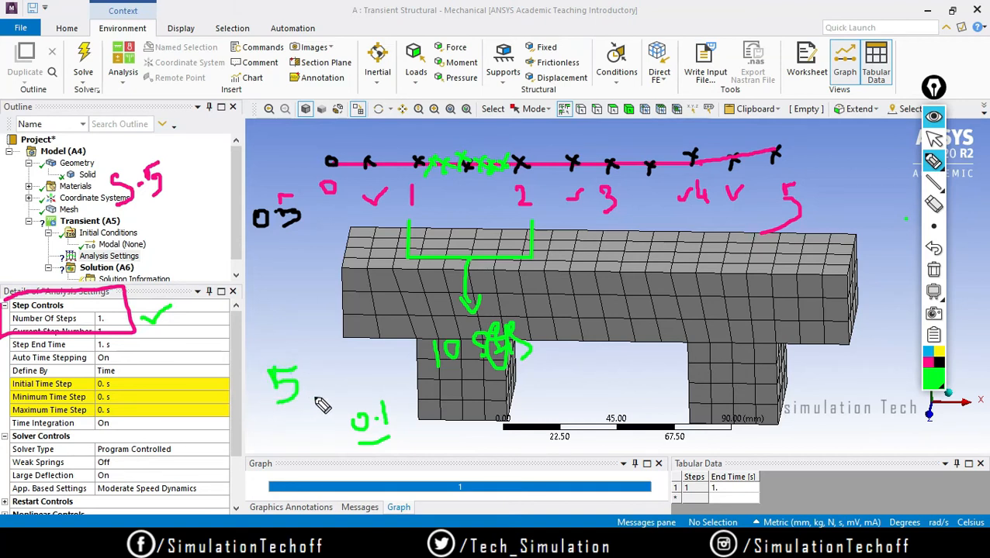
{"action": "mouse_move", "coordinate": [264, 262]}
{"action": "left_mouse_down"}
{"action": "mouse_move", "coordinate": [264, 277]}
{"action": "mouse_move", "coordinate": [275, 269]}
{"action": "left_mouse_up"}
{"action": "left_click_drag", "start_coordinate": [305, 234], "coordinate": [255, 234]}
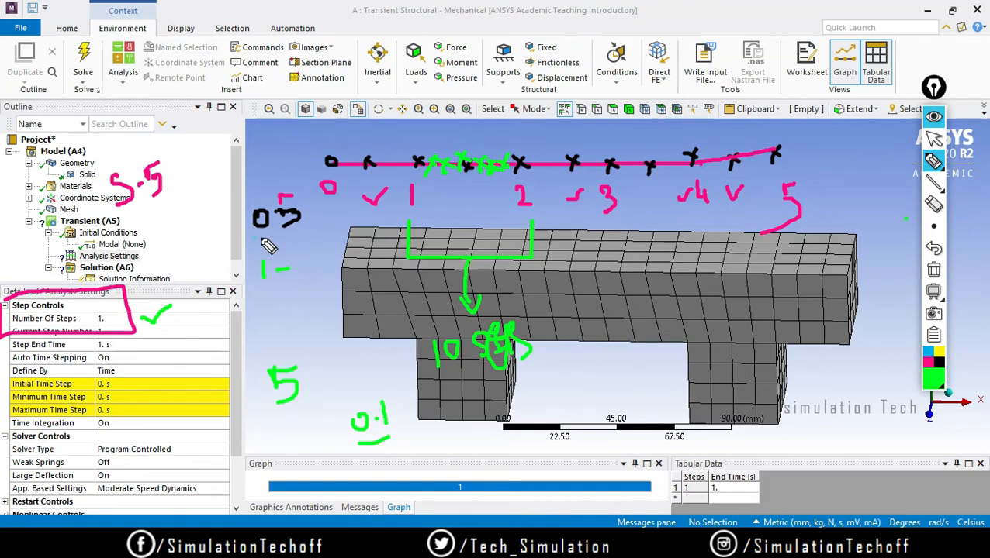
{"action": "mouse_move", "coordinate": [327, 256]}
{"action": "left_mouse_down"}
{"action": "mouse_move", "coordinate": [316, 258]}
{"action": "mouse_move", "coordinate": [343, 269]}
{"action": "left_mouse_up"}
{"action": "mouse_move", "coordinate": [262, 313]}
{"action": "left_mouse_down"}
{"action": "mouse_move", "coordinate": [286, 333]}
{"action": "mouse_move", "coordinate": [348, 301]}
{"action": "mouse_move", "coordinate": [364, 308]}
{"action": "left_mouse_up"}
{"action": "mouse_move", "coordinate": [266, 349]}
{"action": "left_mouse_down"}
{"action": "mouse_move", "coordinate": [294, 364]}
{"action": "mouse_move", "coordinate": [271, 380]}
{"action": "left_mouse_up"}
{"action": "mouse_move", "coordinate": [310, 345]}
{"action": "left_mouse_down"}
{"action": "mouse_move", "coordinate": [324, 396]}
{"action": "mouse_move", "coordinate": [364, 358]}
{"action": "mouse_move", "coordinate": [350, 358]}
{"action": "mouse_move", "coordinate": [375, 360]}
{"action": "mouse_move", "coordinate": [376, 385]}
{"action": "left_mouse_up"}
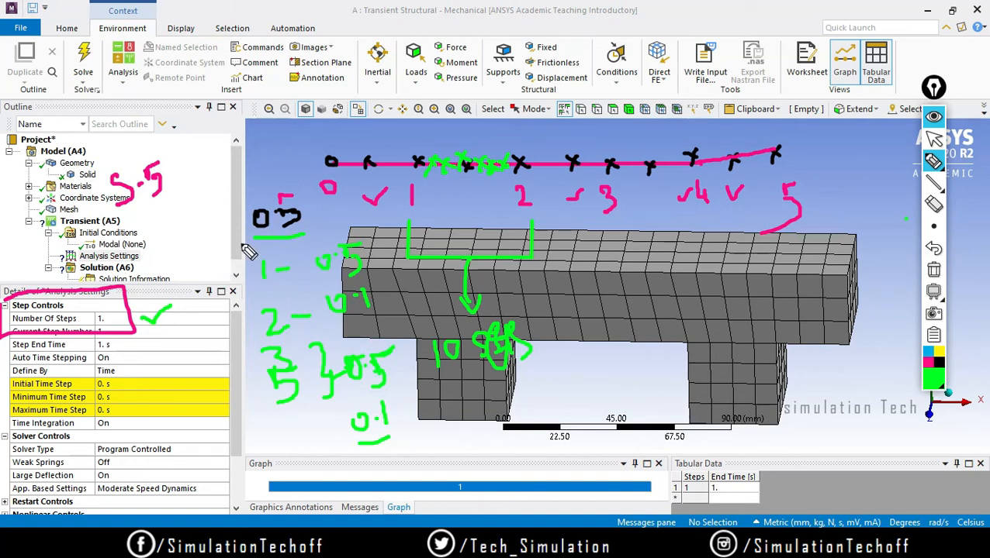
{"action": "mouse_move", "coordinate": [242, 250]}
{"action": "left_mouse_down"}
{"action": "mouse_move", "coordinate": [248, 352]}
{"action": "mouse_move", "coordinate": [339, 230]}
{"action": "mouse_move", "coordinate": [384, 245]}
{"action": "mouse_move", "coordinate": [453, 420]}
{"action": "mouse_move", "coordinate": [342, 460]}
{"action": "mouse_move", "coordinate": [246, 339]}
{"action": "mouse_move", "coordinate": [247, 324]}
{"action": "left_mouse_up"}
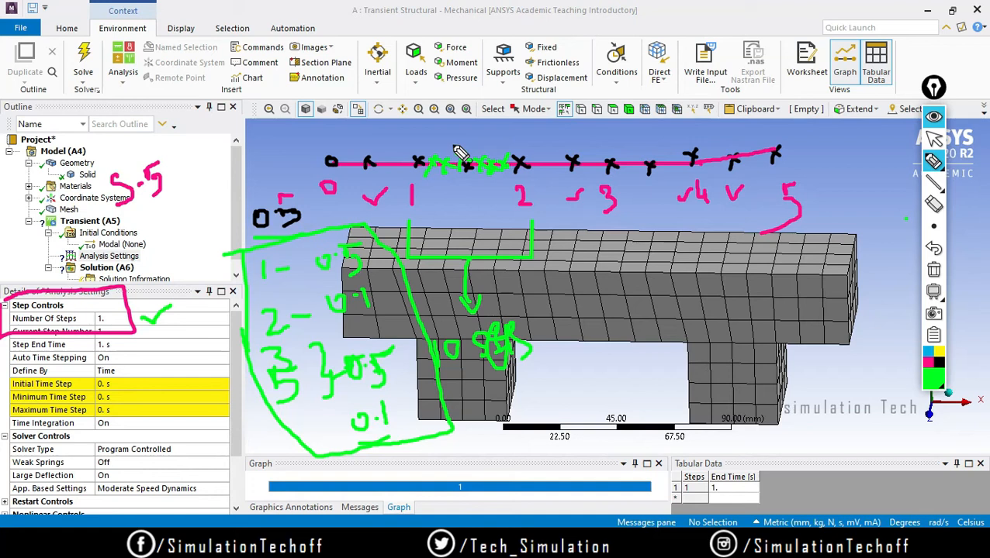
Box and tick the timeline interval between 1 and 2, add another tick beside the timeline, and clear all annotations.
{"action": "mouse_move", "coordinate": [411, 233]}
{"action": "left_mouse_down"}
{"action": "mouse_move", "coordinate": [411, 153]}
{"action": "mouse_move", "coordinate": [547, 161]}
{"action": "mouse_move", "coordinate": [411, 236]}
{"action": "left_mouse_up"}
{"action": "left_click_drag", "start_coordinate": [489, 205], "coordinate": [501, 187]}
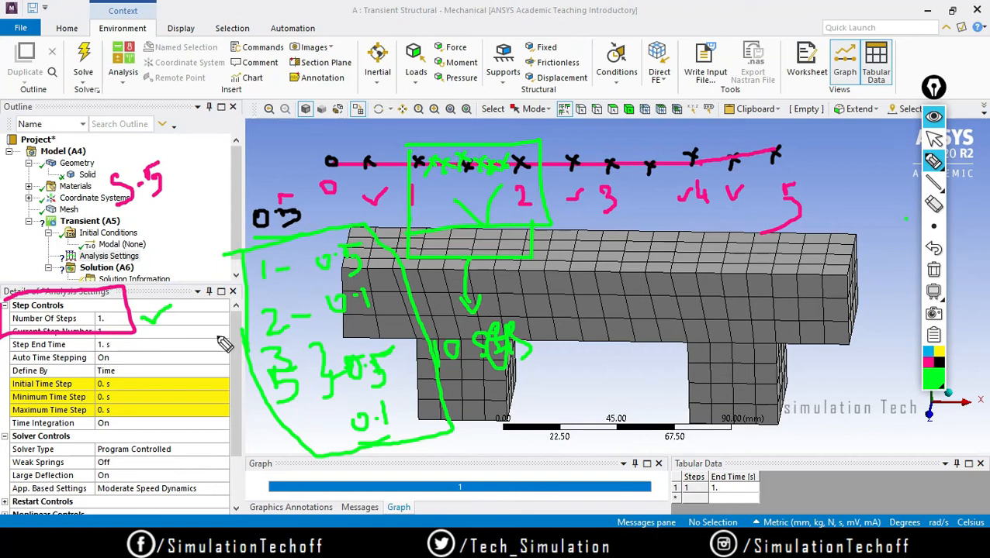
{"action": "left_click_drag", "start_coordinate": [254, 152], "coordinate": [283, 138]}
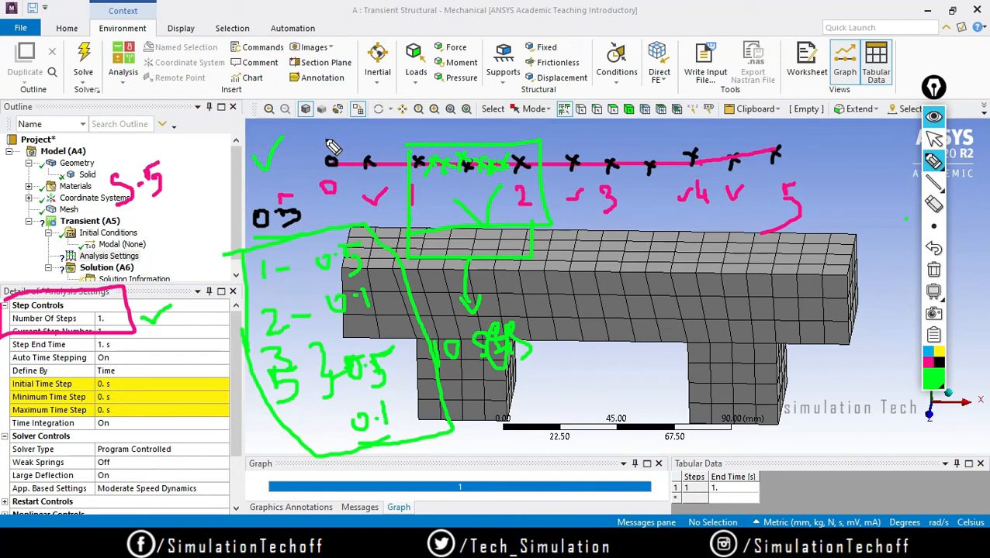
{"action": "left_click", "coordinate": [934, 272]}
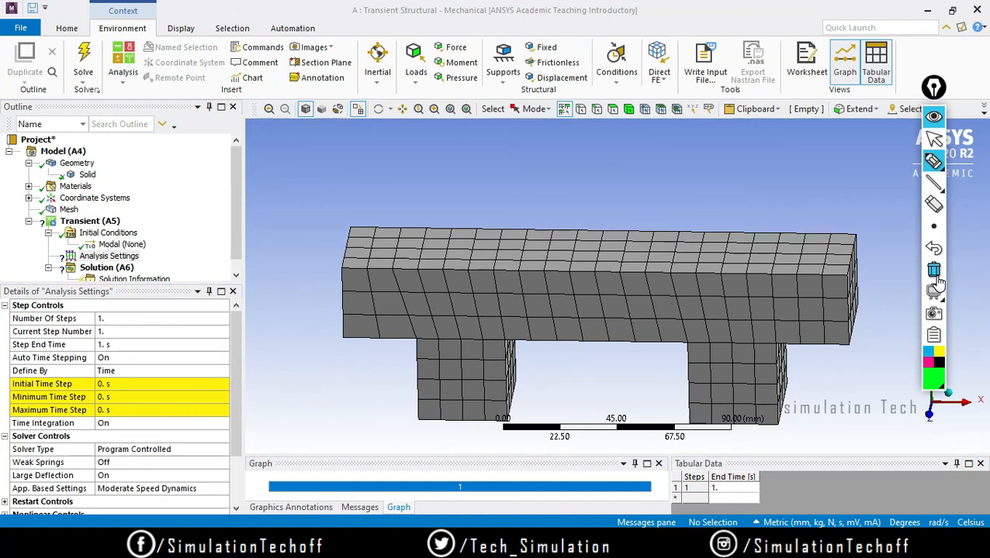
Outline the Step Controls settings in green with a tick, and clear the marks.
{"action": "left_click", "coordinate": [934, 206]}
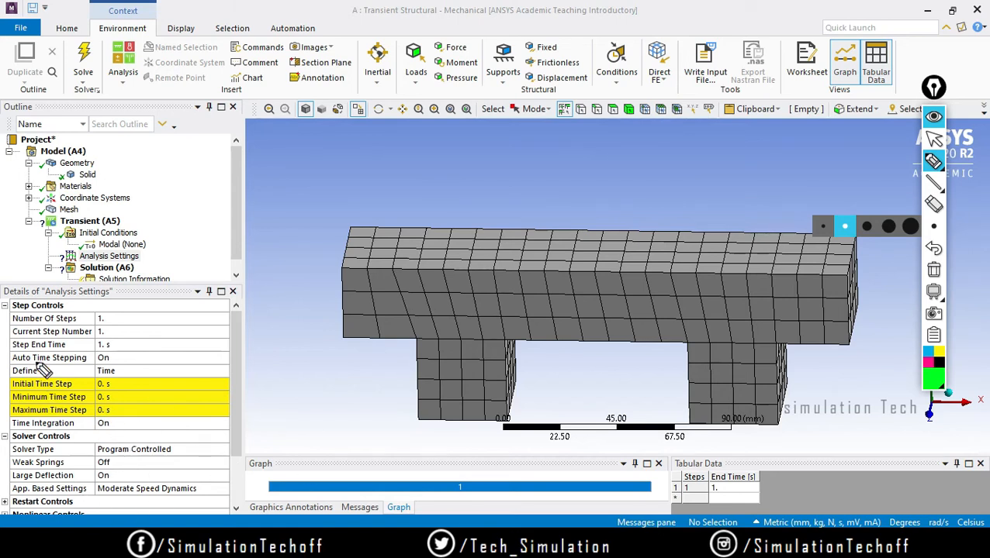
{"action": "mouse_move", "coordinate": [11, 303]}
{"action": "left_mouse_down"}
{"action": "mouse_move", "coordinate": [10, 383]}
{"action": "mouse_move", "coordinate": [208, 420]}
{"action": "mouse_move", "coordinate": [62, 299]}
{"action": "mouse_move", "coordinate": [11, 310]}
{"action": "left_mouse_up"}
{"action": "left_click_drag", "start_coordinate": [129, 319], "coordinate": [186, 289]}
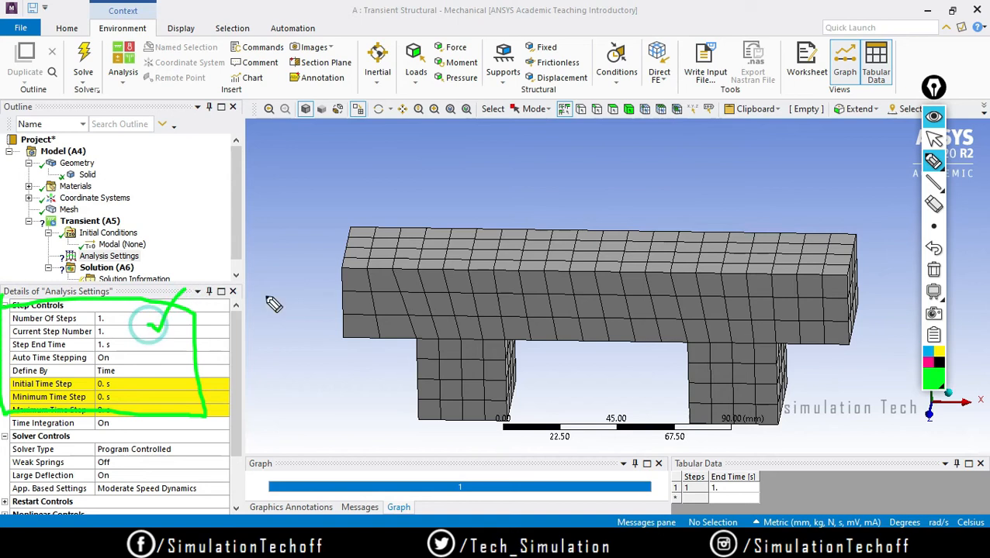
{"action": "left_click", "coordinate": [933, 269]}
Draw a black arrow beside the Number Of Steps value, clear it, and leave pen mode.
{"action": "left_click", "coordinate": [940, 362]}
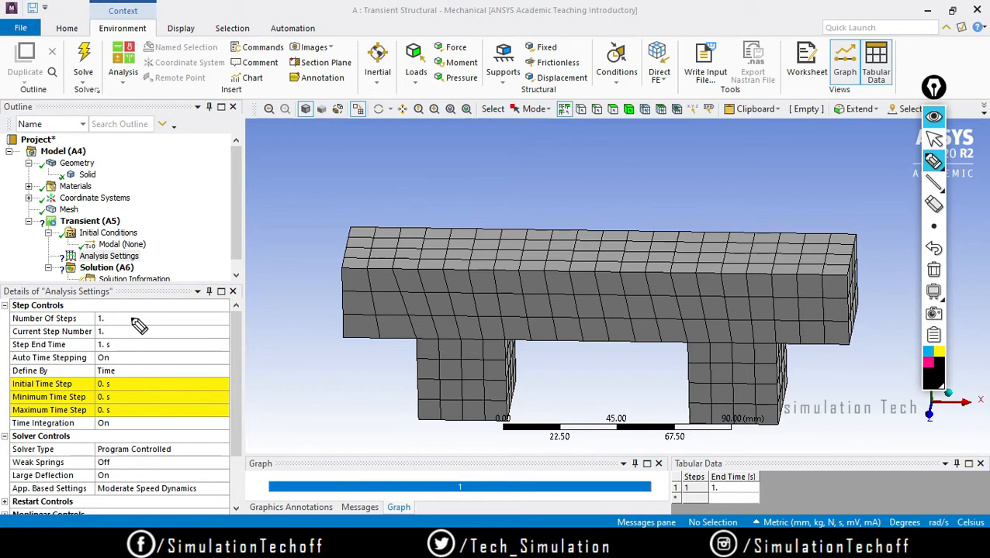
{"action": "mouse_move", "coordinate": [166, 322]}
{"action": "left_mouse_down"}
{"action": "mouse_move", "coordinate": [192, 320]}
{"action": "mouse_move", "coordinate": [217, 302]}
{"action": "mouse_move", "coordinate": [210, 319]}
{"action": "left_mouse_up"}
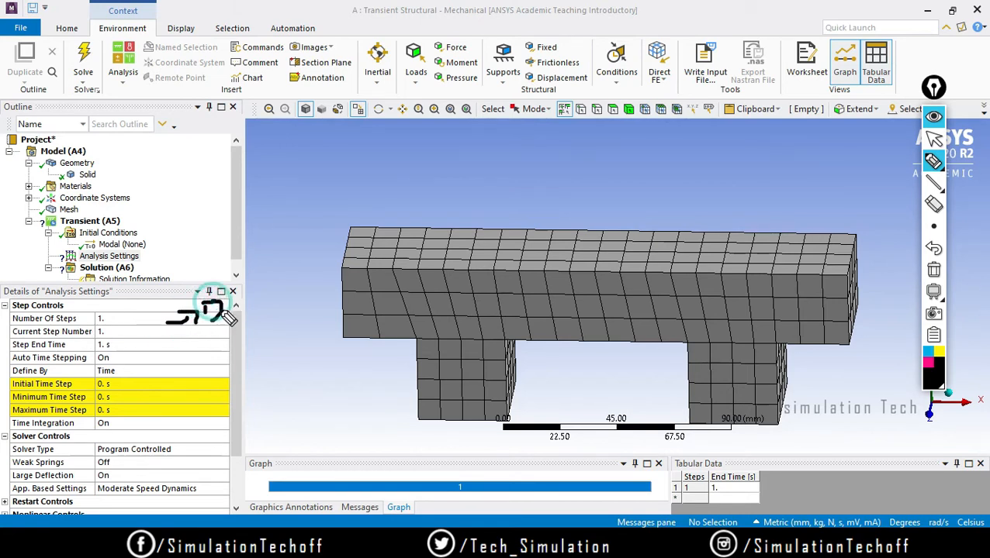
{"action": "left_click", "coordinate": [934, 270]}
{"action": "left_click", "coordinate": [933, 138]}
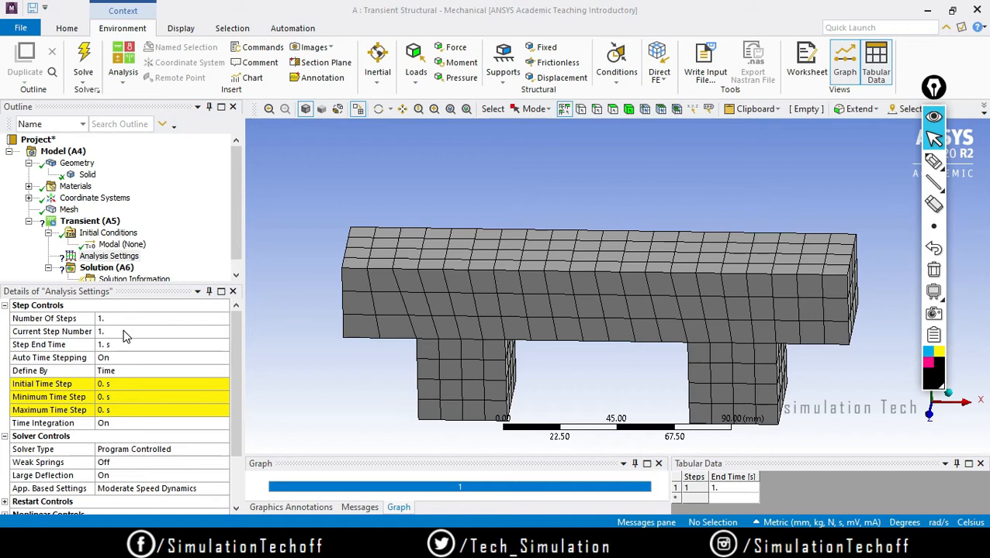
Underline Step End Time in black, write a 5 and a 1 as notes, and clear the annotations.
{"action": "left_click", "coordinate": [935, 162]}
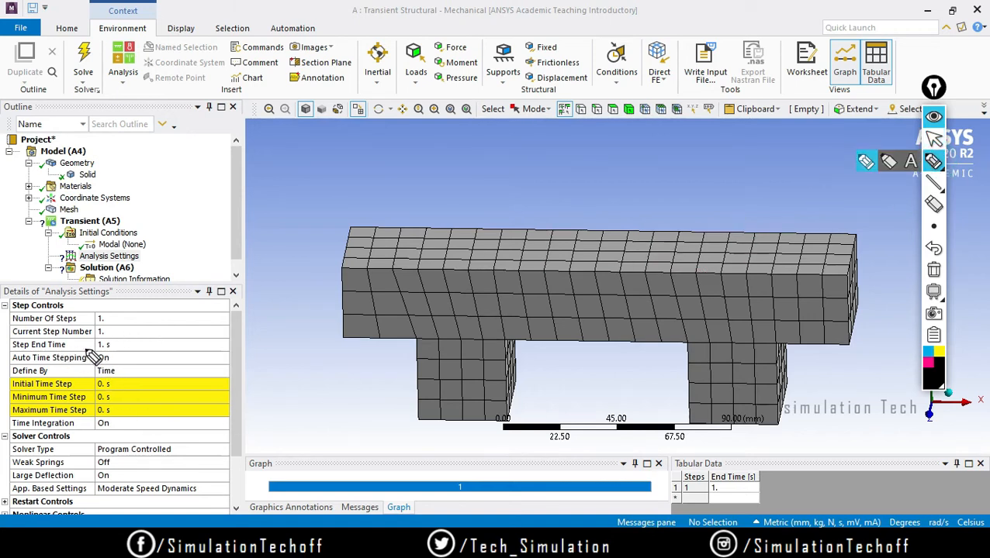
{"action": "left_click_drag", "start_coordinate": [9, 351], "coordinate": [87, 351]}
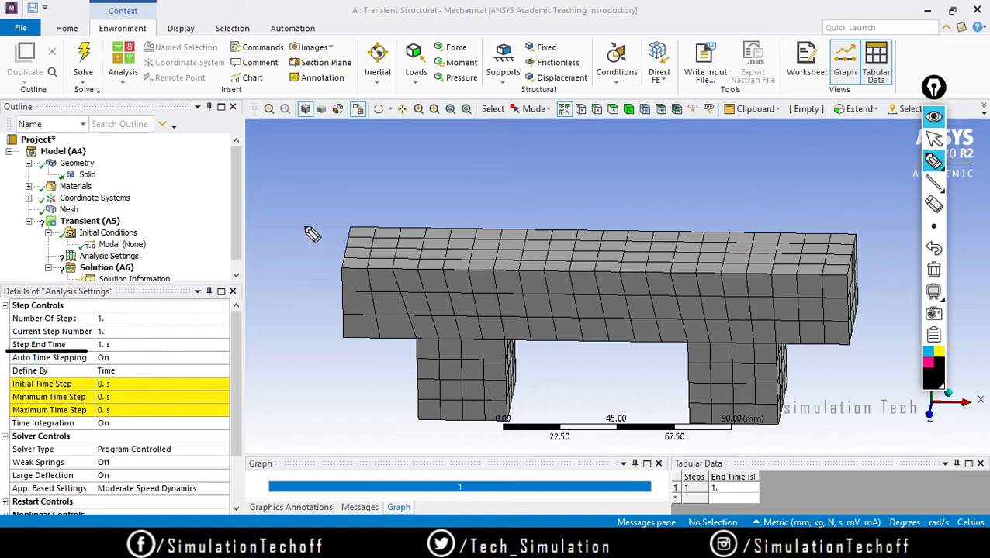
{"action": "mouse_move", "coordinate": [177, 209]}
{"action": "left_mouse_down"}
{"action": "mouse_move", "coordinate": [183, 204]}
{"action": "mouse_move", "coordinate": [193, 233]}
{"action": "mouse_move", "coordinate": [183, 230]}
{"action": "left_mouse_up"}
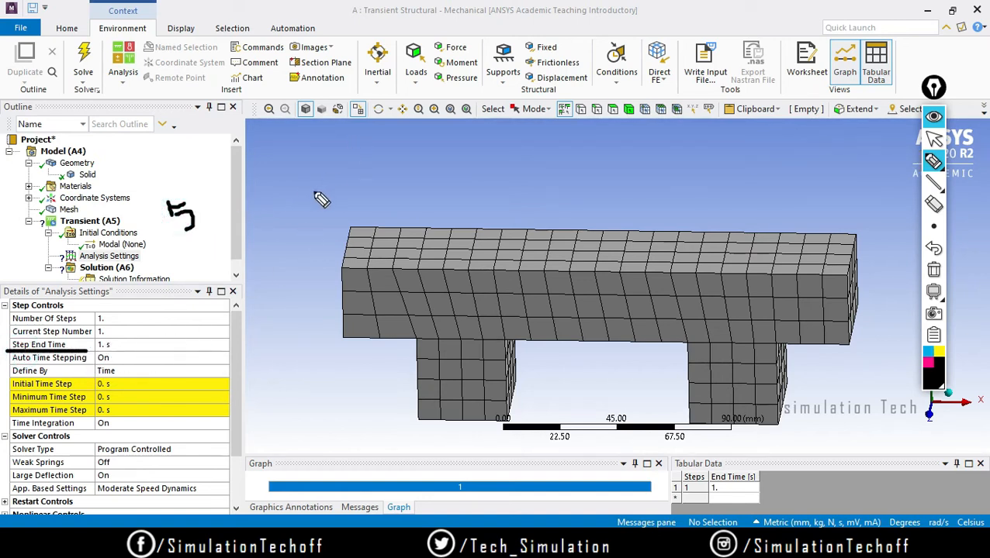
{"action": "mouse_move", "coordinate": [287, 175]}
{"action": "left_mouse_down"}
{"action": "mouse_move", "coordinate": [296, 213]}
{"action": "mouse_move", "coordinate": [313, 200]}
{"action": "left_mouse_up"}
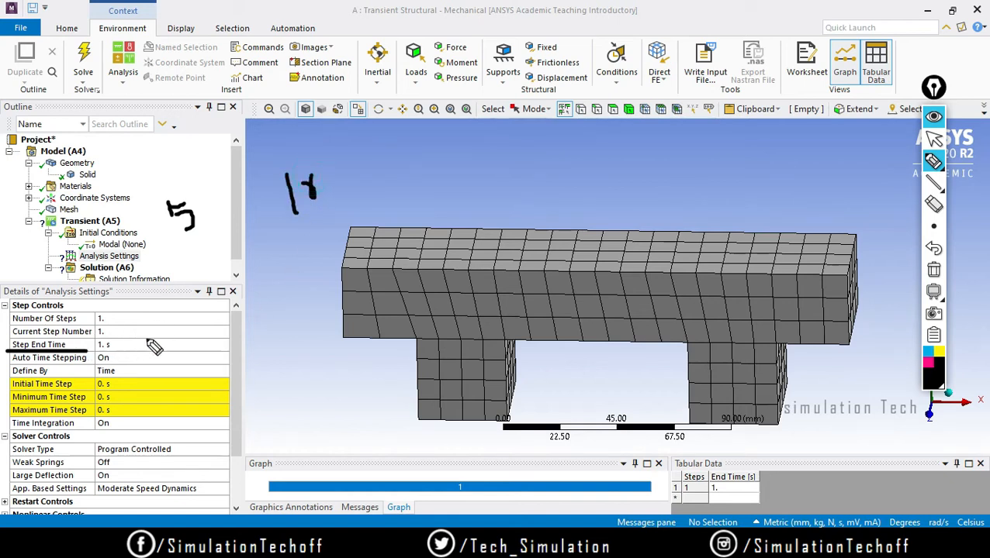
{"action": "left_click", "coordinate": [934, 251]}
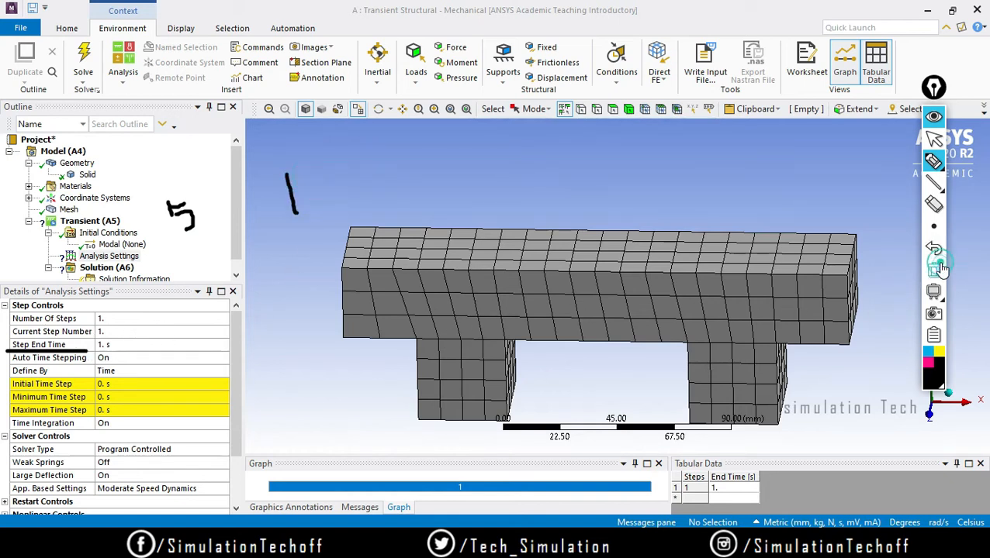
{"action": "left_click", "coordinate": [938, 268]}
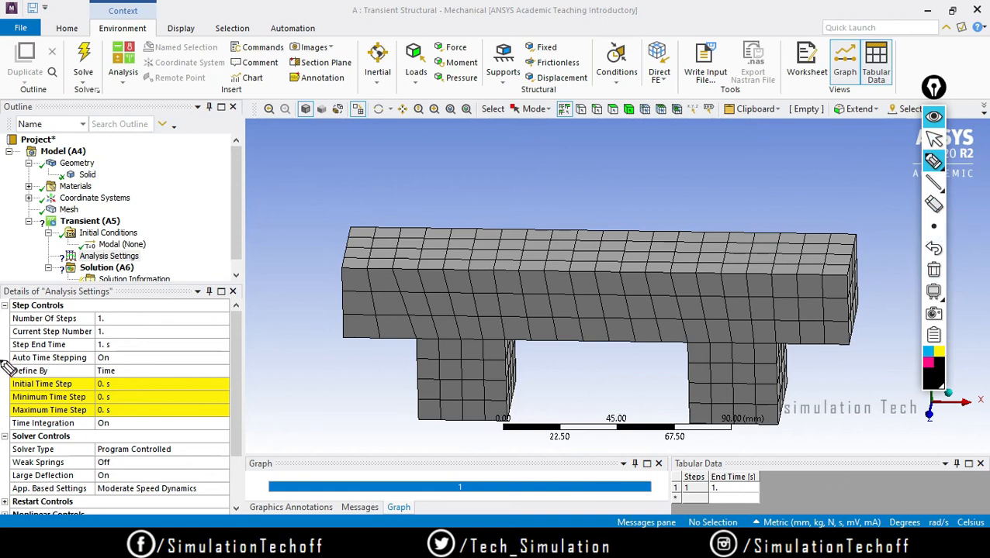
Set the Step End Time in Analysis Settings to 5 s.
{"action": "left_click", "coordinate": [934, 138]}
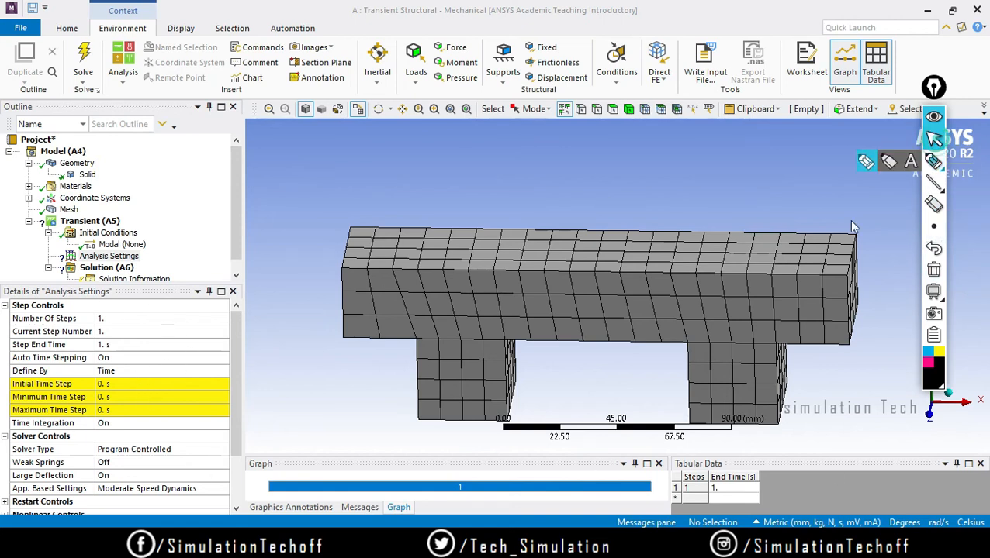
{"action": "left_click", "coordinate": [124, 345]}
{"action": "key", "text": "Return"}
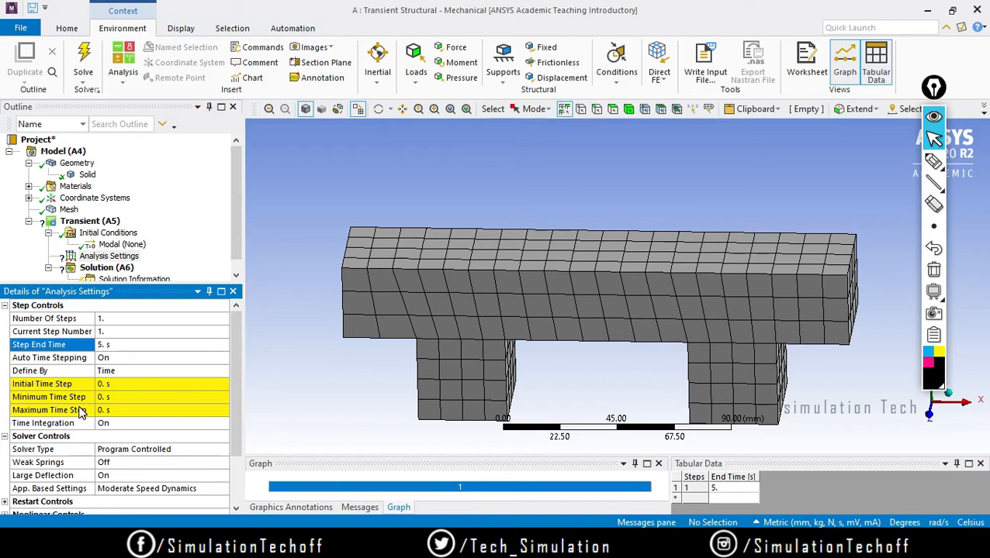
Set Auto Time Stepping to Off in the step controls.
{"action": "left_click", "coordinate": [132, 357]}
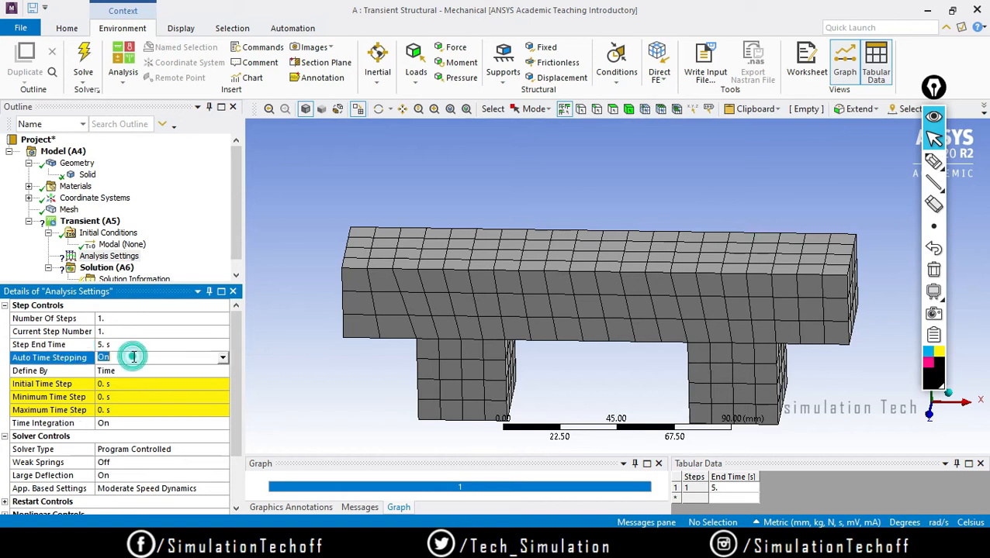
{"action": "left_click", "coordinate": [224, 360]}
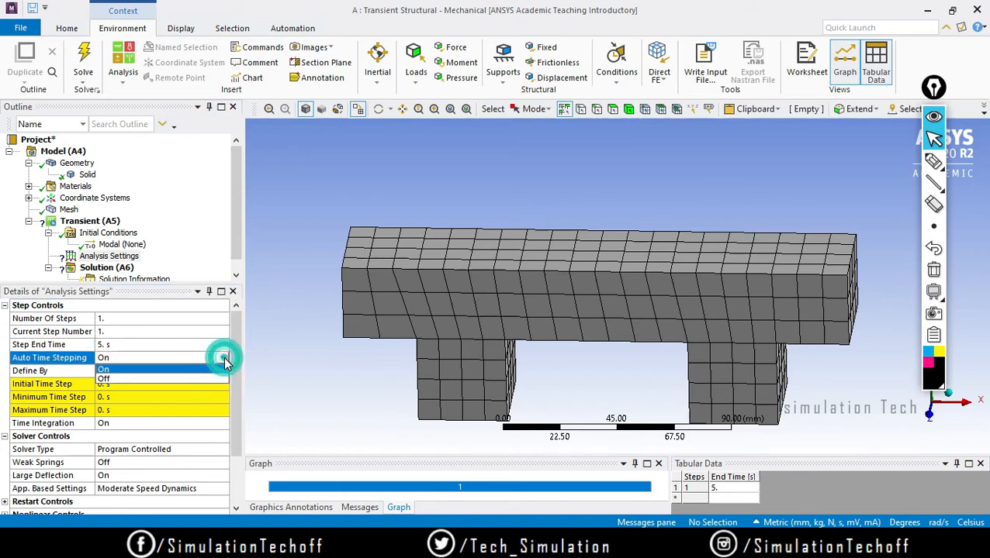
{"action": "left_click", "coordinate": [187, 380]}
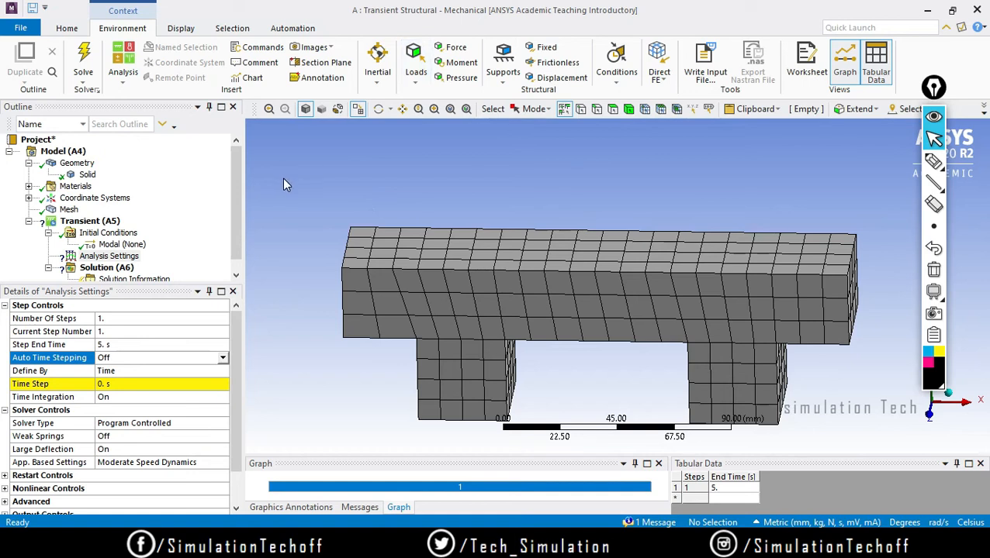
Draw a straight horizontal timeline above the beam and label its ends "0s" and "5s".
{"action": "left_click", "coordinate": [931, 180]}
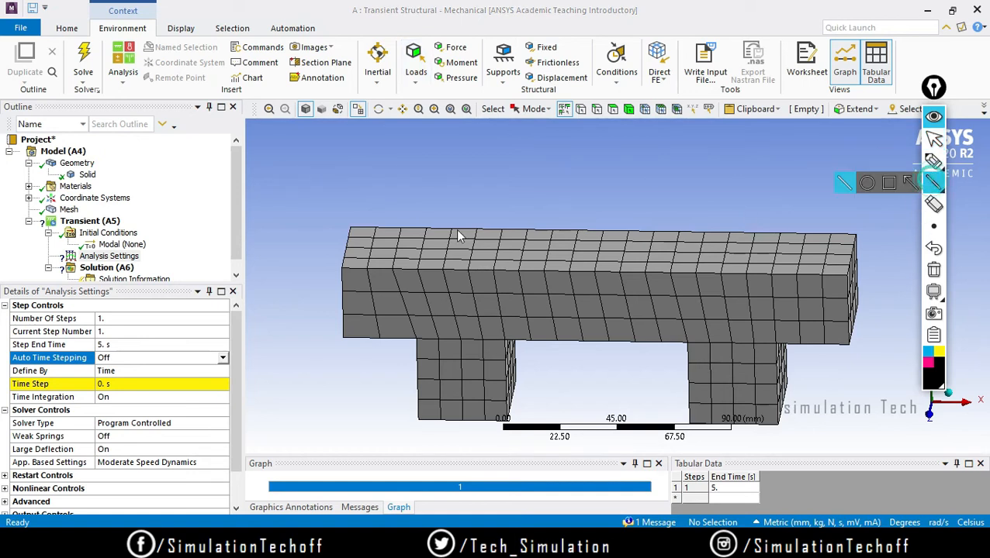
{"action": "mouse_move", "coordinate": [334, 170]}
{"action": "left_mouse_down"}
{"action": "mouse_move", "coordinate": [622, 170]}
{"action": "mouse_move", "coordinate": [613, 210]}
{"action": "mouse_move", "coordinate": [636, 191]}
{"action": "mouse_move", "coordinate": [630, 208]}
{"action": "left_mouse_up"}
{"action": "left_click", "coordinate": [933, 163]}
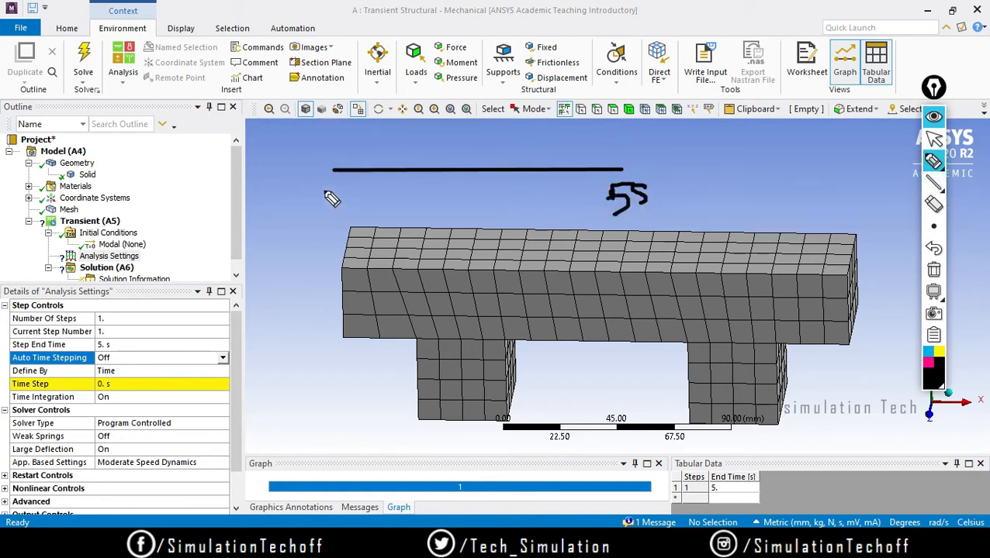
{"action": "left_click_drag", "start_coordinate": [332, 186], "coordinate": [343, 201]}
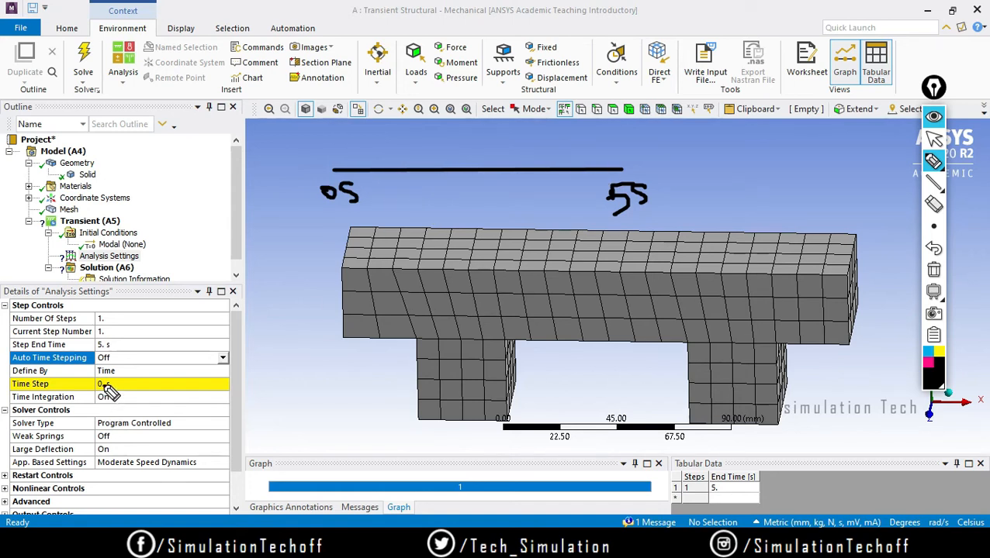
Write "0.5" beside the 5s end of the timeline and underline it.
{"action": "left_click", "coordinate": [933, 162]}
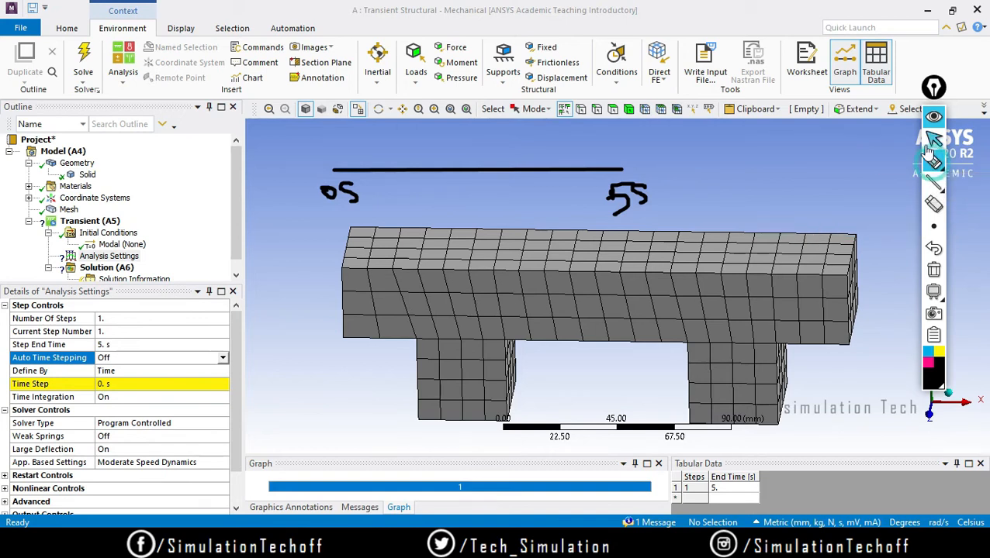
{"action": "mouse_move", "coordinate": [734, 163]}
{"action": "left_mouse_down"}
{"action": "mouse_move", "coordinate": [773, 159]}
{"action": "mouse_move", "coordinate": [788, 143]}
{"action": "left_mouse_up"}
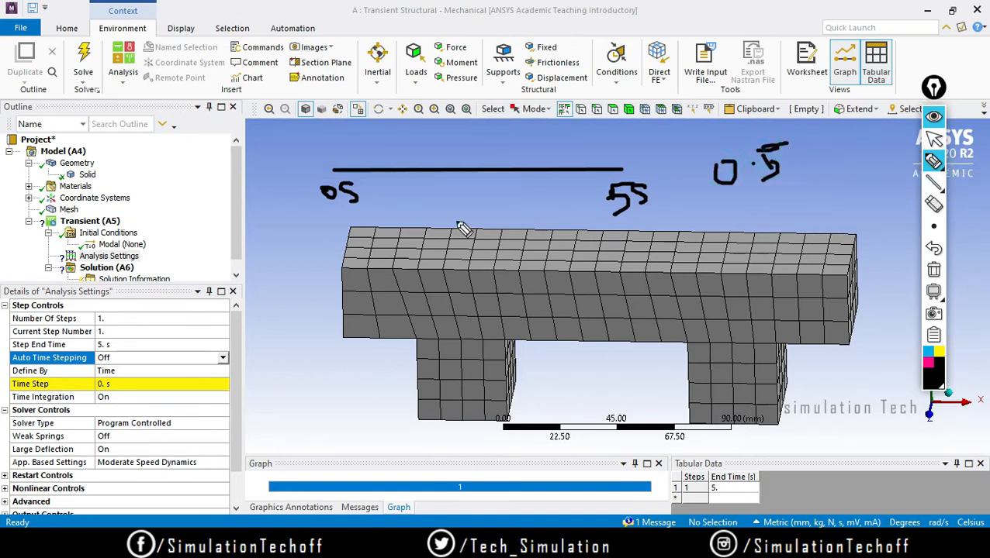
{"action": "left_click_drag", "start_coordinate": [726, 200], "coordinate": [802, 187]}
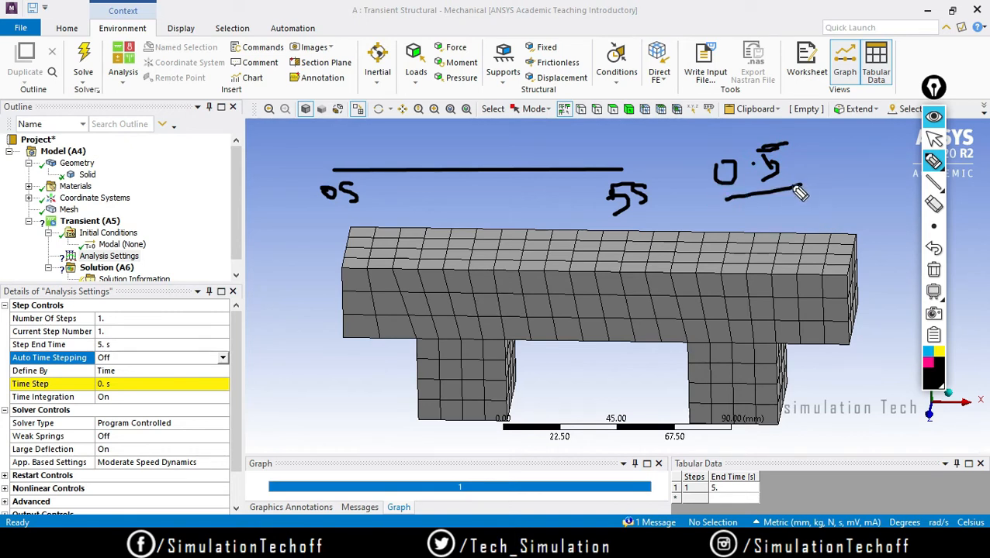
Write "0.3" under the underlined "0.5", circle the Time Step value, and clear all annotations.
{"action": "mouse_move", "coordinate": [722, 237]}
{"action": "left_mouse_down"}
{"action": "mouse_move", "coordinate": [741, 248]}
{"action": "mouse_move", "coordinate": [737, 233]}
{"action": "mouse_move", "coordinate": [769, 228]}
{"action": "mouse_move", "coordinate": [751, 253]}
{"action": "left_mouse_up"}
{"action": "left_click", "coordinate": [752, 244]}
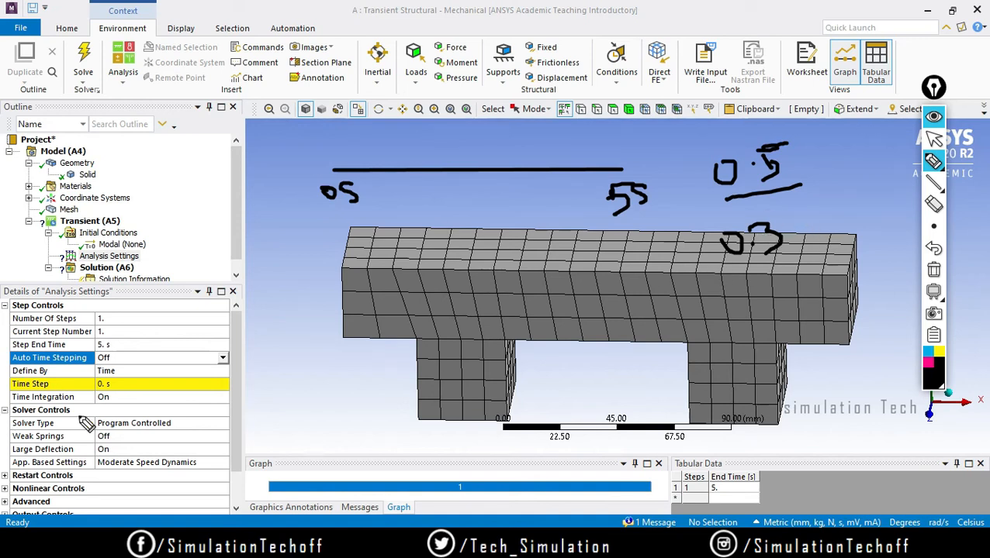
{"action": "mouse_move", "coordinate": [130, 392]}
{"action": "left_mouse_down"}
{"action": "mouse_move", "coordinate": [92, 380]}
{"action": "mouse_move", "coordinate": [107, 387]}
{"action": "left_mouse_up"}
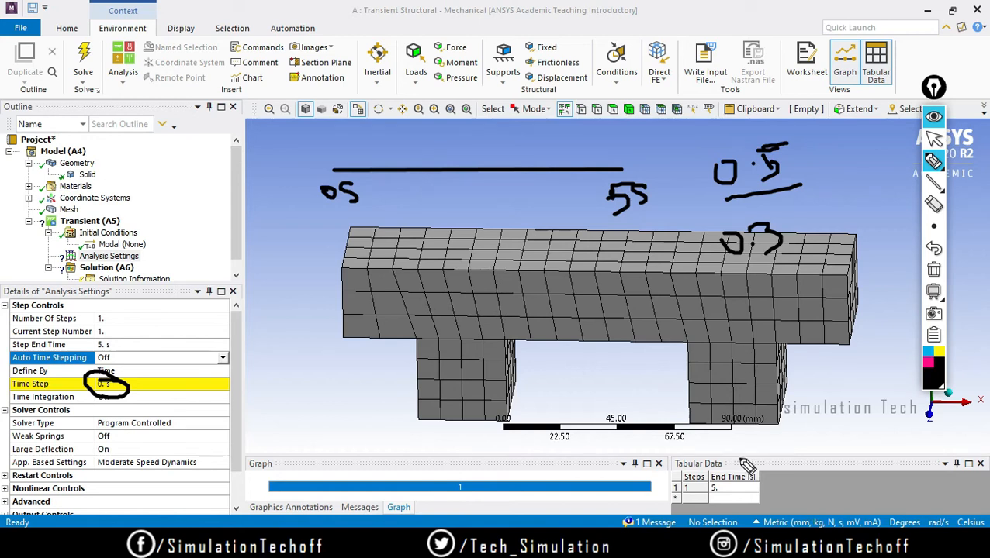
{"action": "left_click", "coordinate": [933, 273]}
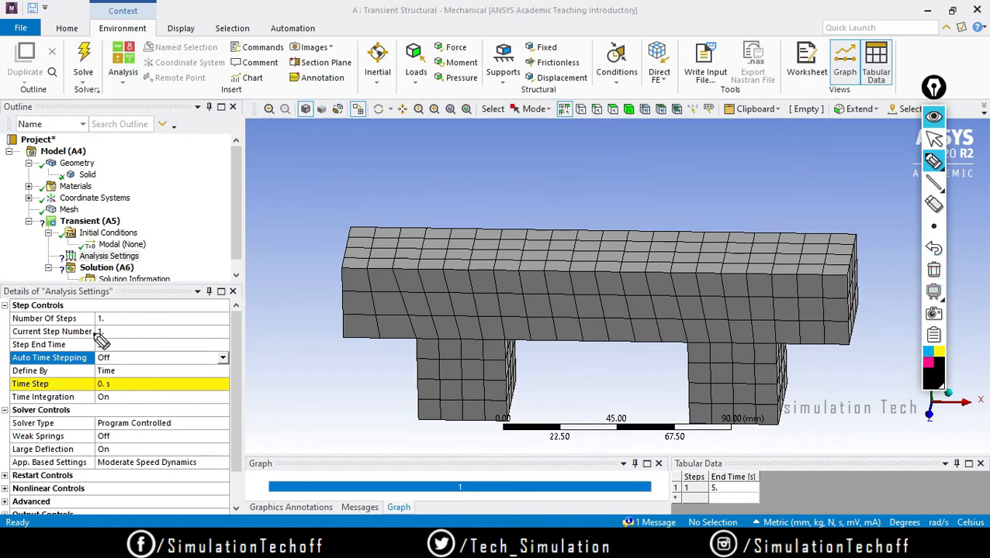
Write "0.5" above the beam as an annotation and erase it again.
{"action": "left_click_drag", "start_coordinate": [341, 180], "coordinate": [346, 171]}
{"action": "left_click", "coordinate": [384, 180]}
{"action": "mouse_move", "coordinate": [438, 151]}
{"action": "left_mouse_down"}
{"action": "mouse_move", "coordinate": [411, 163]}
{"action": "mouse_move", "coordinate": [423, 183]}
{"action": "left_mouse_up"}
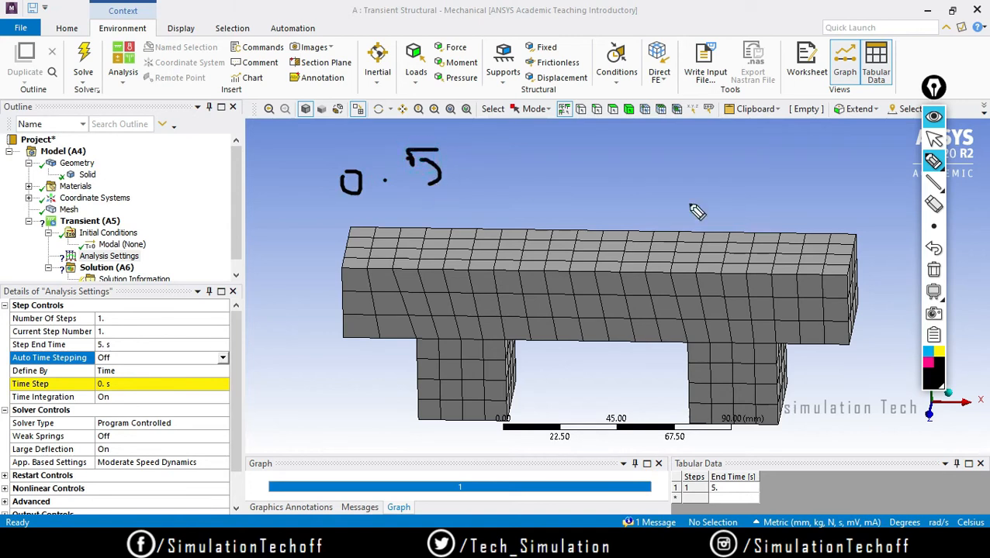
{"action": "left_click", "coordinate": [933, 271]}
{"action": "left_click", "coordinate": [933, 138]}
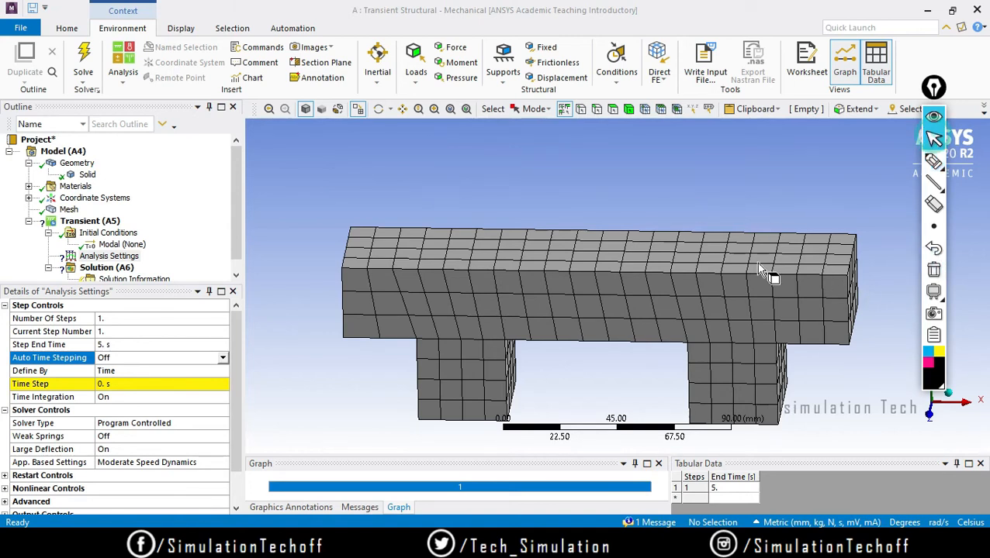
Set the Time Step in the step controls to 0.5 s.
{"action": "left_click", "coordinate": [109, 386]}
{"action": "left_click", "coordinate": [109, 386]}
{"action": "type", "text": "0."}
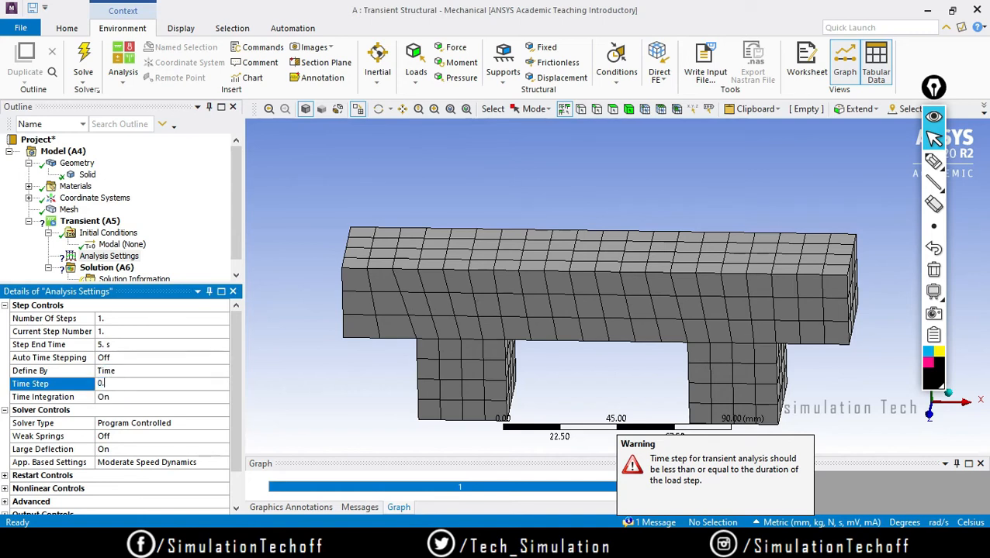
{"action": "key", "text": "Return"}
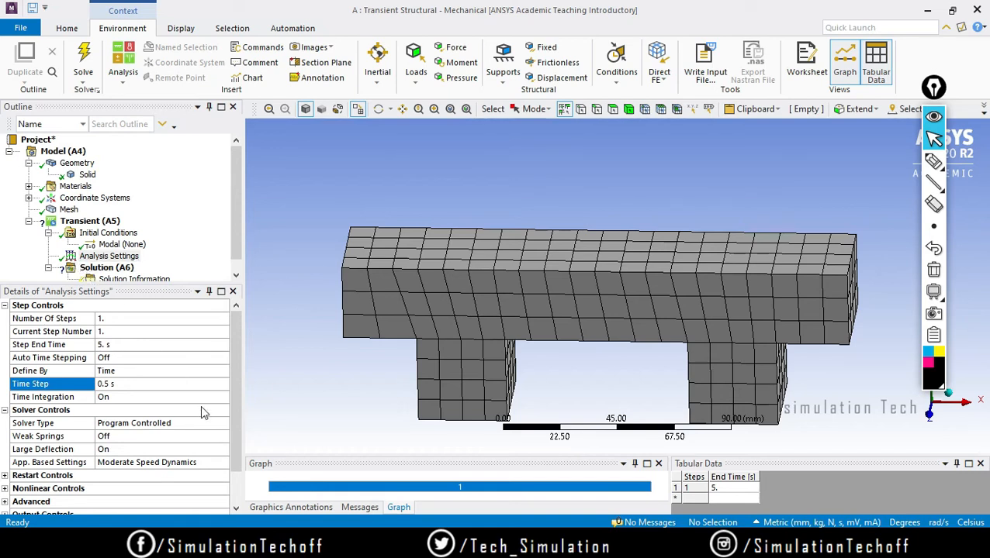
{"action": "left_click", "coordinate": [233, 409]}
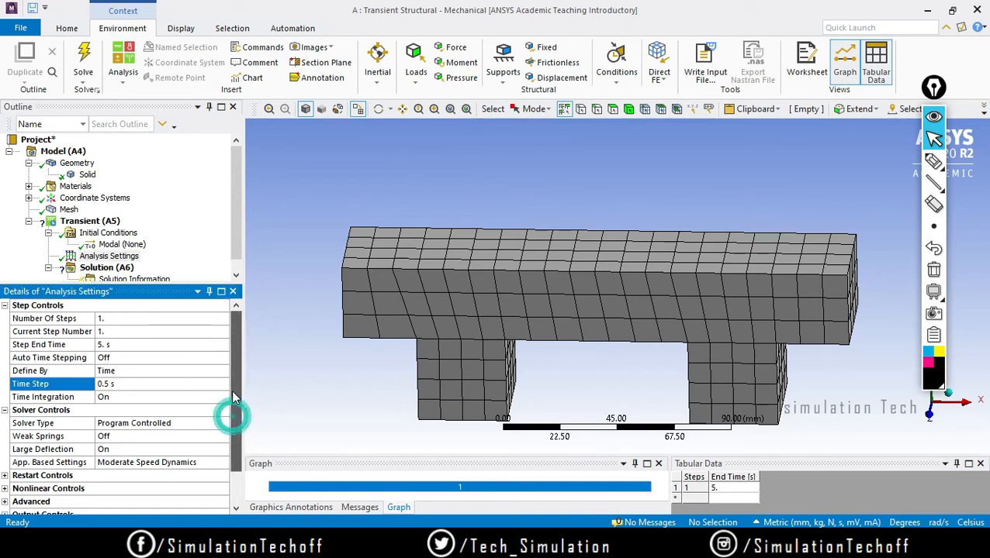
Insert a Fixed Support under the Transient analysis.
{"action": "left_click", "coordinate": [101, 224]}
{"action": "right_click", "coordinate": [102, 225]}
{"action": "mouse_move", "coordinate": [131, 234]}
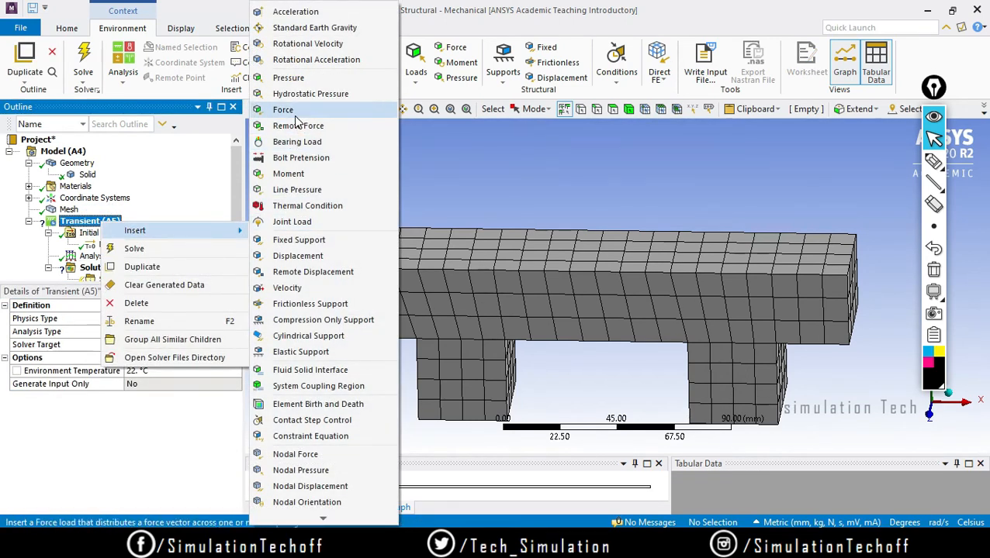
{"action": "middle_click_drag", "start_coordinate": [591, 380], "coordinate": [599, 332]}
{"action": "right_click", "coordinate": [89, 221]}
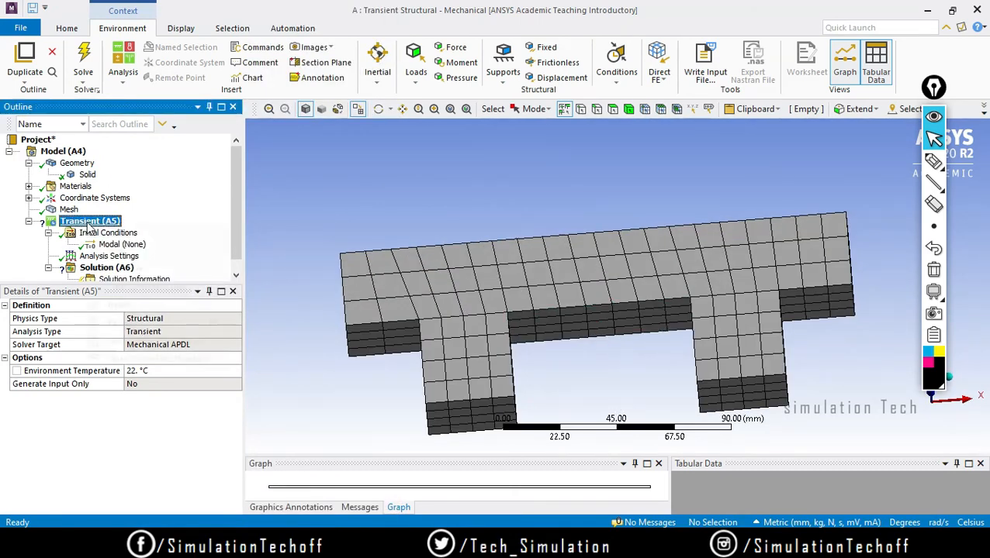
{"action": "mouse_move", "coordinate": [124, 232]}
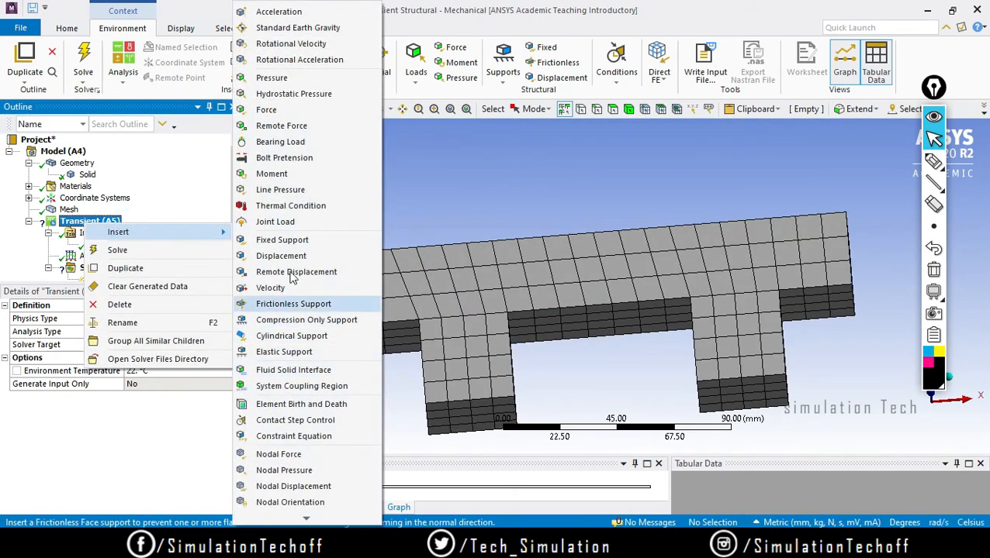
{"action": "left_click", "coordinate": [300, 245]}
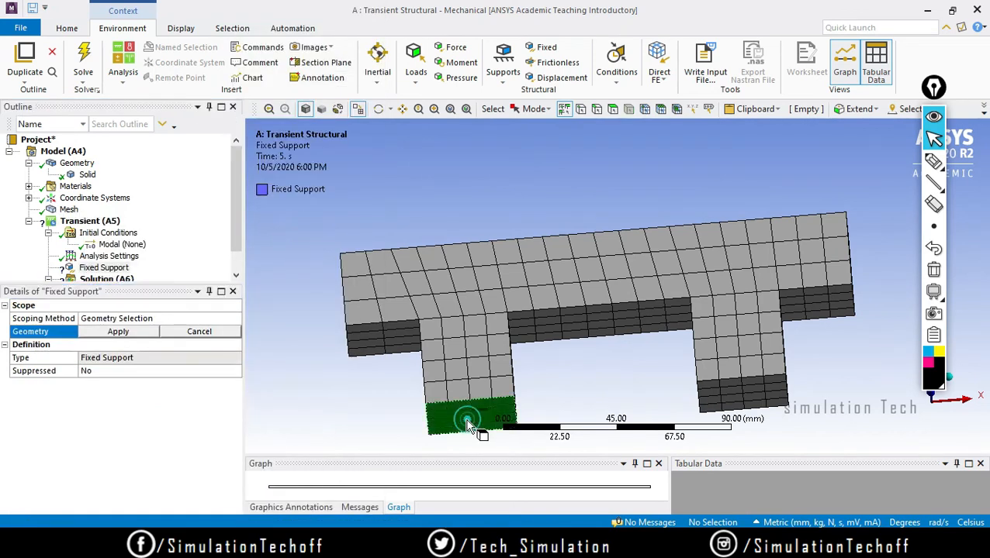
Scope the fixed support to the bottom faces of the beam's two legs.
{"action": "left_click", "coordinate": [467, 418]}
{"action": "left_click", "coordinate": [766, 401], "text": "ctrl"}
{"action": "middle_click_drag", "start_coordinate": [663, 309], "coordinate": [615, 269]}
{"action": "scroll", "coordinate": [305, 250], "scroll_direction": "up", "scroll_amount": 2}
{"action": "scroll", "coordinate": [305, 250], "scroll_direction": "down", "scroll_amount": 3}
{"action": "middle_click_drag", "start_coordinate": [331, 292], "coordinate": [371, 352], "text": "ctrl"}
{"action": "scroll", "coordinate": [362, 332], "scroll_direction": "up", "scroll_amount": 3}
{"action": "middle_click_drag", "start_coordinate": [323, 394], "coordinate": [336, 356]}
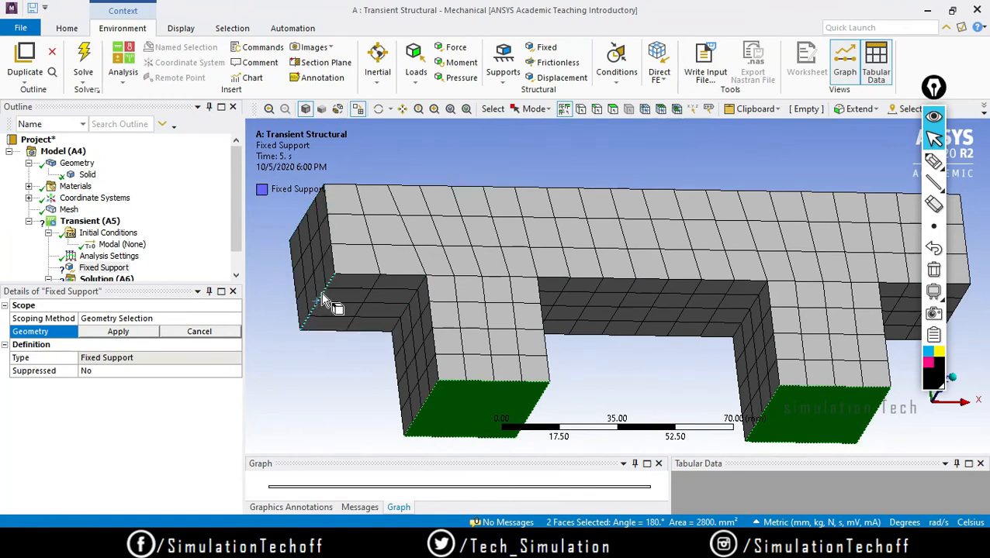
{"action": "left_click", "coordinate": [118, 332]}
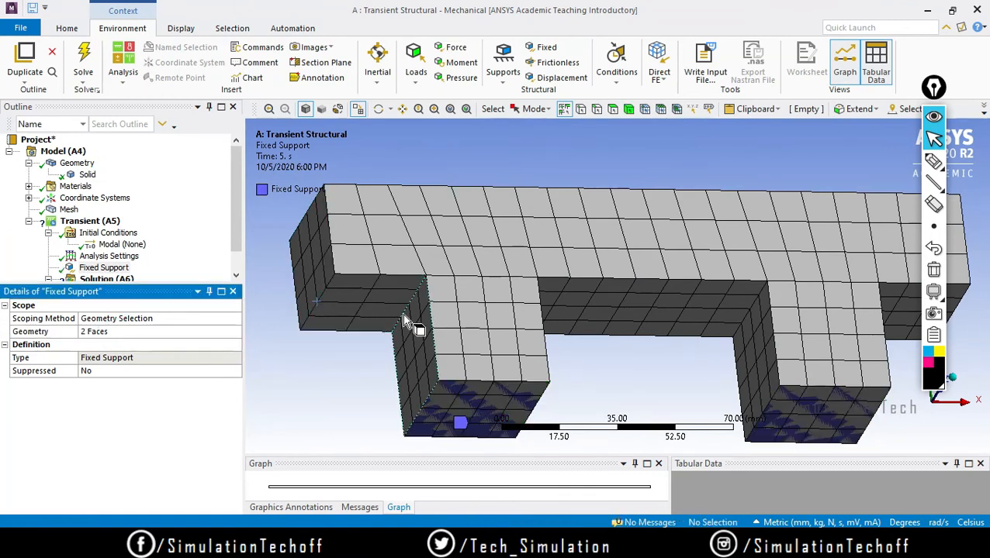
Insert a second Fixed Support and scope it to the beam's lower end edges, one at each end.
{"action": "middle_click_drag", "start_coordinate": [409, 325], "coordinate": [409, 353]}
{"action": "right_click", "coordinate": [77, 222]}
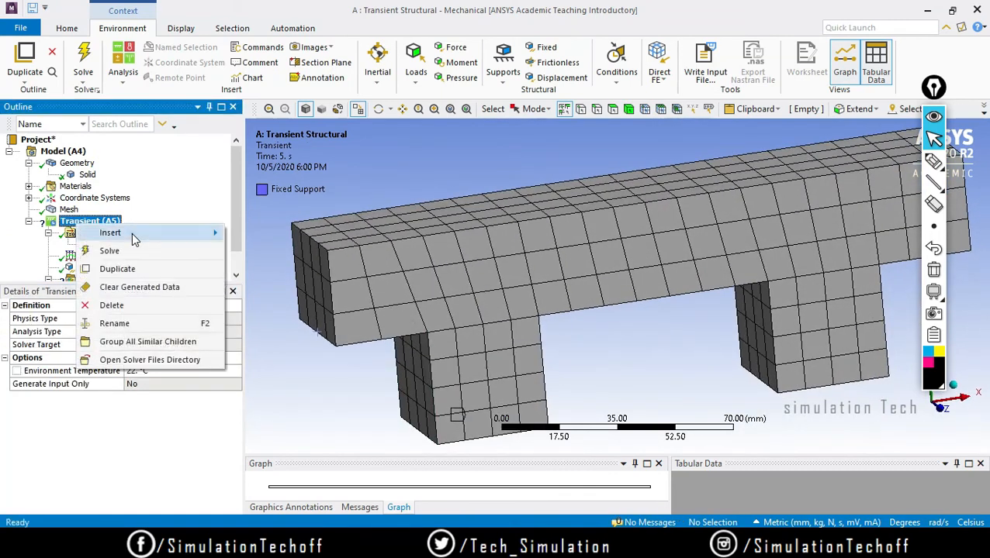
{"action": "mouse_move", "coordinate": [133, 233]}
{"action": "left_click", "coordinate": [274, 240]}
{"action": "middle_click_drag", "start_coordinate": [354, 375], "coordinate": [307, 317]}
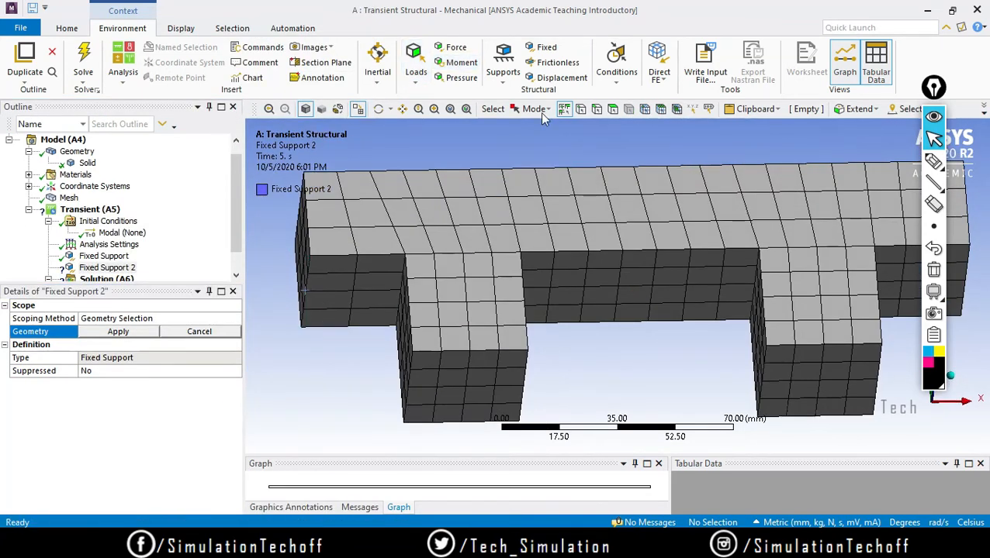
{"action": "left_click", "coordinate": [595, 109]}
{"action": "left_click", "coordinate": [309, 279]}
{"action": "middle_click_drag", "start_coordinate": [621, 259], "coordinate": [387, 262], "text": "ctrl"}
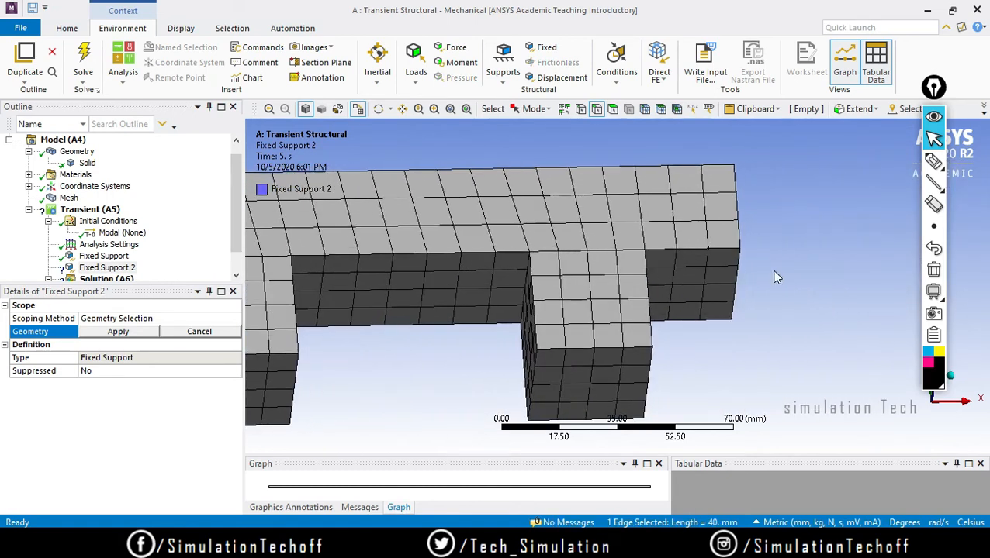
{"action": "left_click", "coordinate": [736, 283], "text": "ctrl"}
{"action": "left_click", "coordinate": [122, 331]}
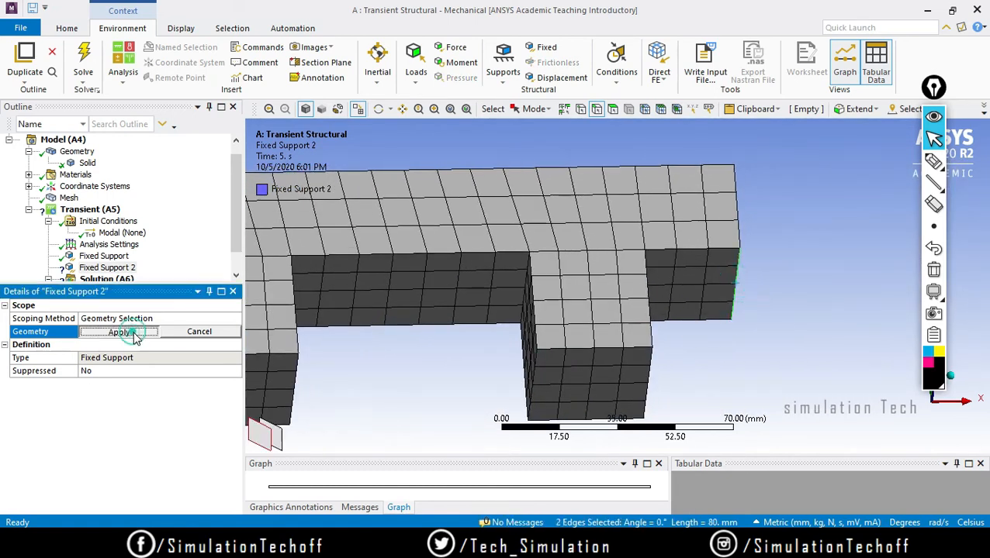
Draw four horizontal lines outward from the corners of the beam's end face and clear them again.
{"action": "middle_click_drag", "start_coordinate": [654, 309], "coordinate": [601, 286]}
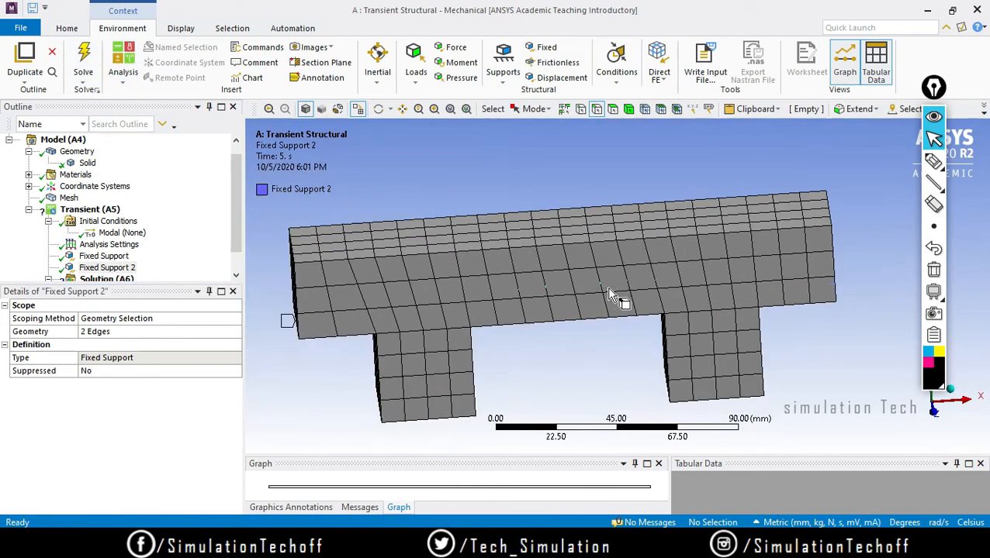
{"action": "middle_click_drag", "start_coordinate": [636, 343], "coordinate": [707, 295]}
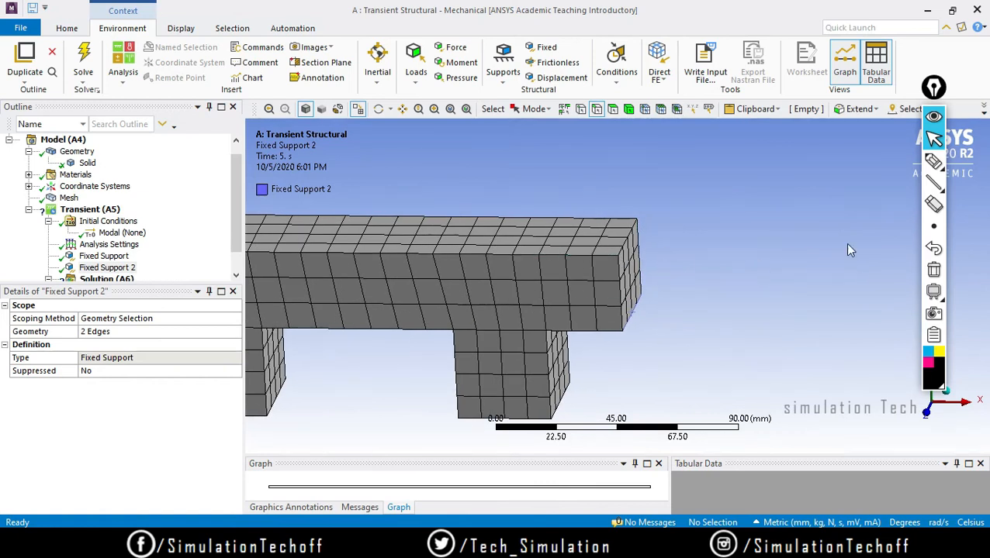
{"action": "left_click", "coordinate": [932, 183]}
{"action": "left_click_drag", "start_coordinate": [621, 331], "coordinate": [858, 334]}
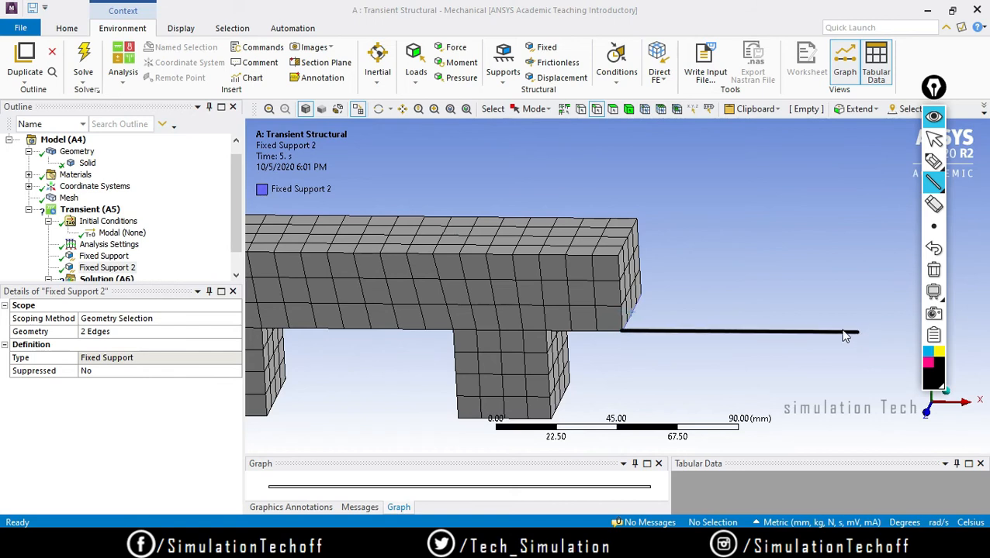
{"action": "left_click_drag", "start_coordinate": [641, 294], "coordinate": [865, 294]}
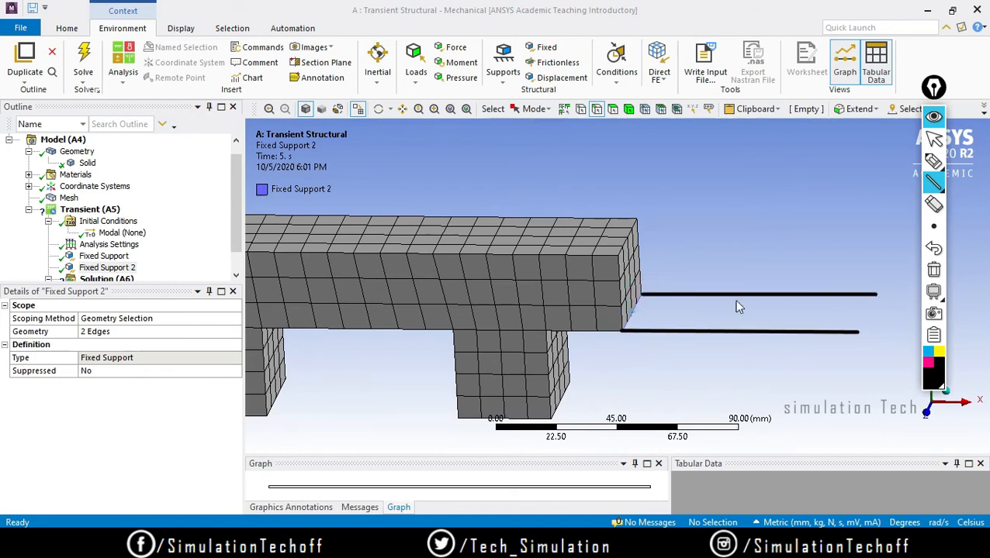
{"action": "left_click_drag", "start_coordinate": [613, 260], "coordinate": [880, 262]}
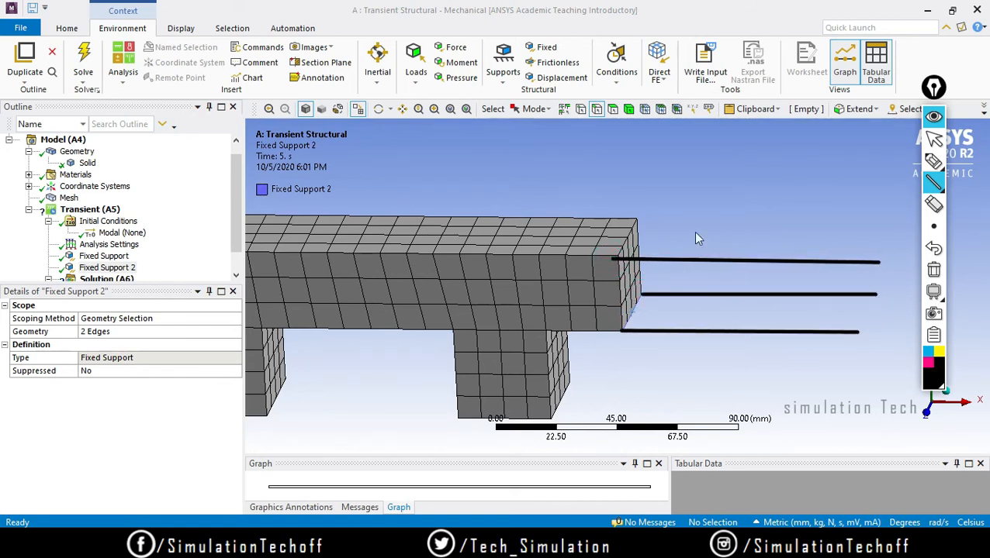
{"action": "left_click_drag", "start_coordinate": [635, 221], "coordinate": [878, 220]}
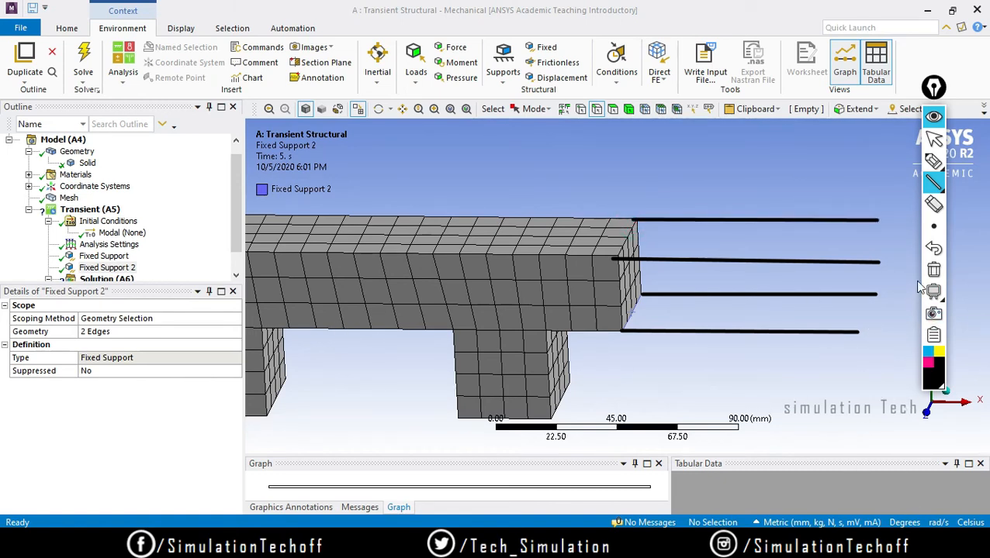
{"action": "left_click", "coordinate": [933, 270]}
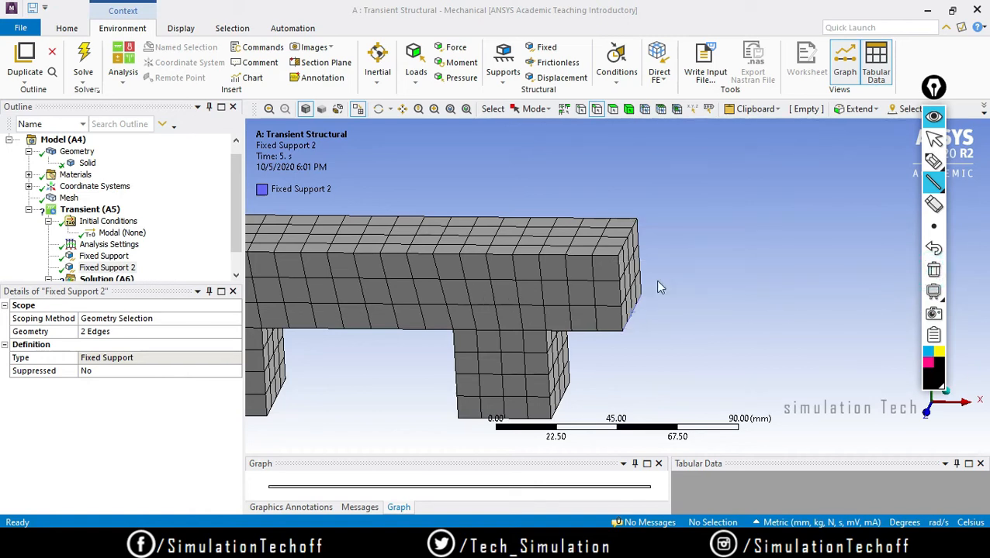
{"action": "left_click", "coordinate": [933, 138]}
Draw an outward-pointing arrow at each end of the beam.
{"action": "middle_click_drag", "start_coordinate": [464, 230], "coordinate": [641, 216]}
{"action": "mouse_move", "coordinate": [494, 305]}
{"action": "middle_mouse_down"}
{"action": "mouse_move", "coordinate": [503, 308]}
{"action": "mouse_move", "coordinate": [480, 317]}
{"action": "middle_mouse_up"}
{"action": "middle_click_drag", "start_coordinate": [355, 363], "coordinate": [347, 275]}
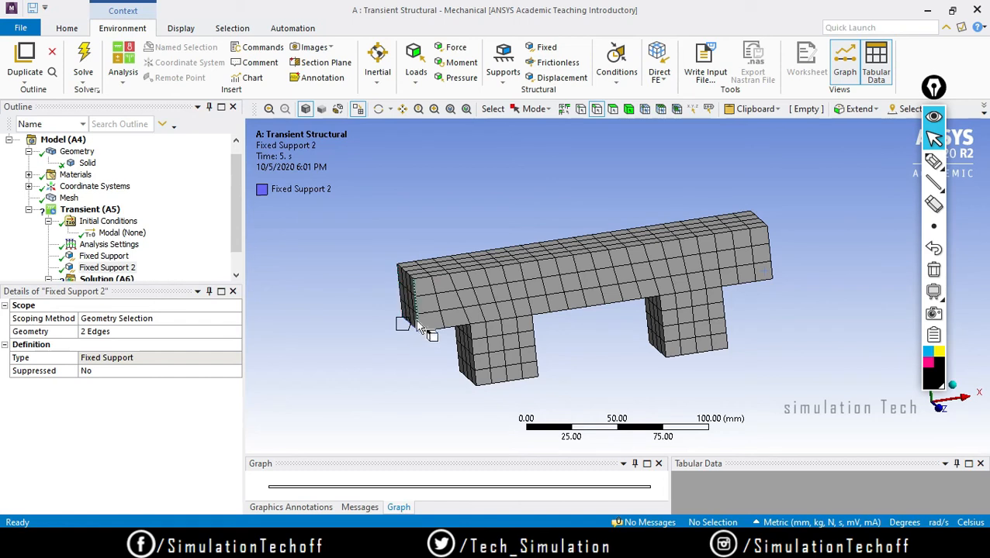
{"action": "mouse_move", "coordinate": [462, 374]}
{"action": "middle_mouse_down"}
{"action": "mouse_move", "coordinate": [452, 339]}
{"action": "mouse_move", "coordinate": [420, 316]}
{"action": "mouse_move", "coordinate": [459, 321]}
{"action": "mouse_move", "coordinate": [436, 308]}
{"action": "mouse_move", "coordinate": [454, 347]}
{"action": "middle_mouse_up"}
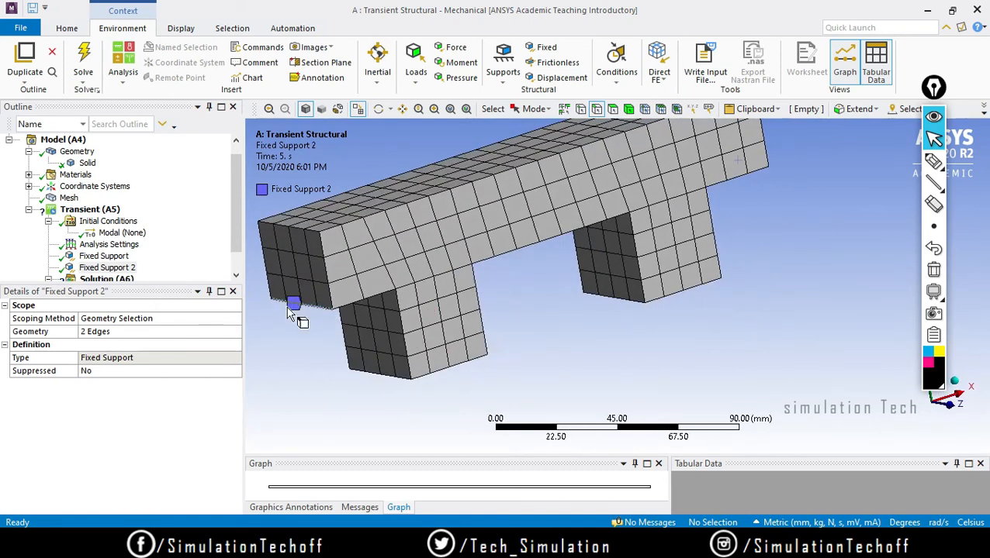
{"action": "middle_click_drag", "start_coordinate": [500, 297], "coordinate": [634, 333]}
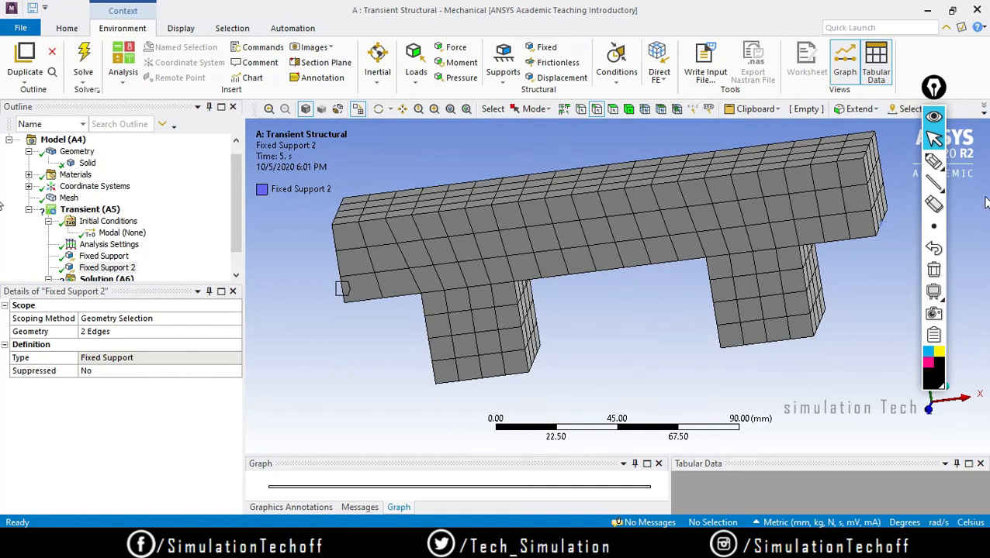
{"action": "left_click", "coordinate": [933, 161]}
{"action": "left_click_drag", "start_coordinate": [331, 273], "coordinate": [313, 253]}
{"action": "mouse_move", "coordinate": [839, 216]}
{"action": "left_mouse_down"}
{"action": "mouse_move", "coordinate": [881, 206]}
{"action": "mouse_move", "coordinate": [859, 224]}
{"action": "left_mouse_up"}
{"action": "left_click", "coordinate": [933, 138]}
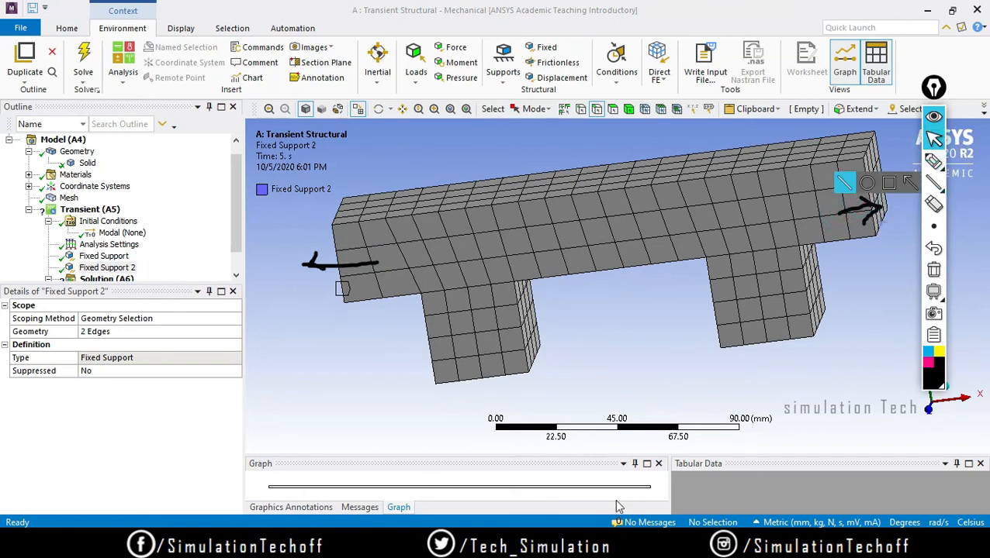
Switch to the Google Meet window to check the meeting participants and return to ANSYS Mechanical.
{"action": "mouse_move", "coordinate": [517, 547]}
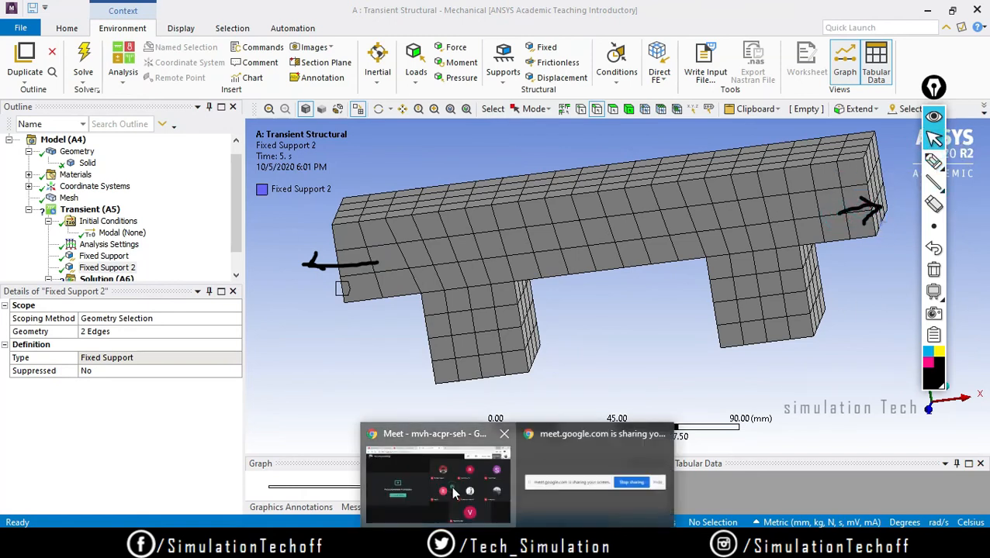
{"action": "left_click", "coordinate": [423, 488]}
{"action": "left_click", "coordinate": [644, 332]}
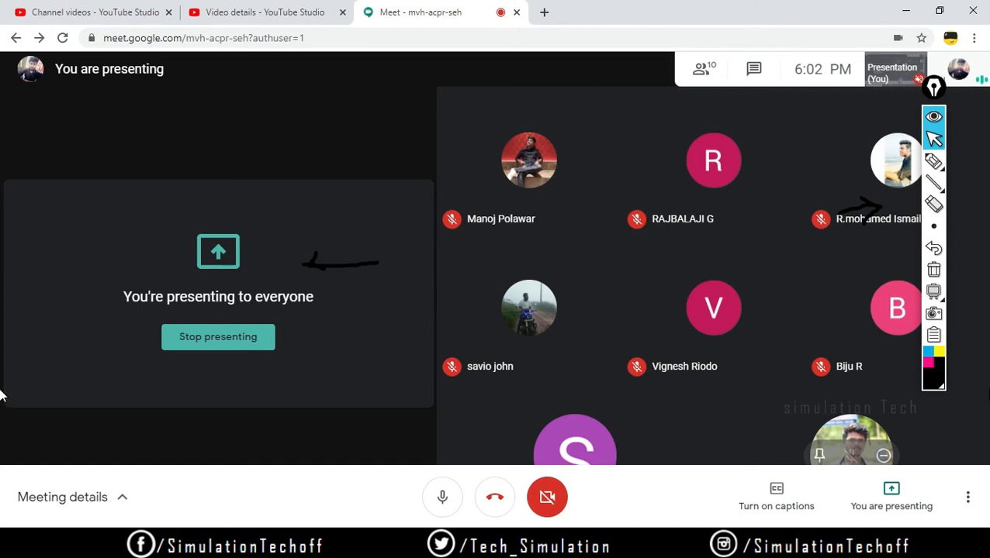
{"action": "left_click", "coordinate": [885, 459]}
{"action": "left_click", "coordinate": [557, 321]}
{"action": "left_click", "coordinate": [897, 18]}
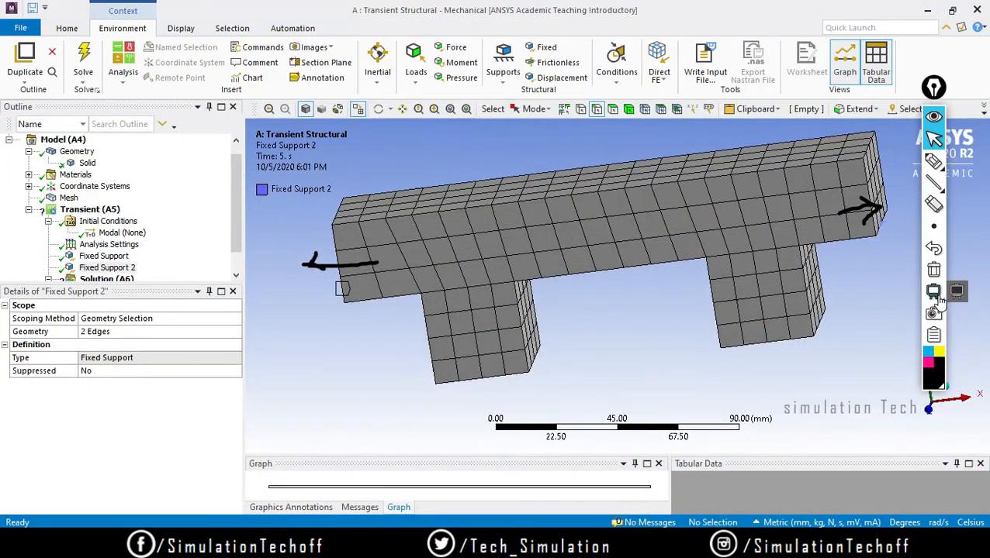
Clear the arrow annotations from the beam.
{"action": "left_click", "coordinate": [933, 270]}
{"action": "middle_click_drag", "start_coordinate": [739, 368], "coordinate": [787, 372]}
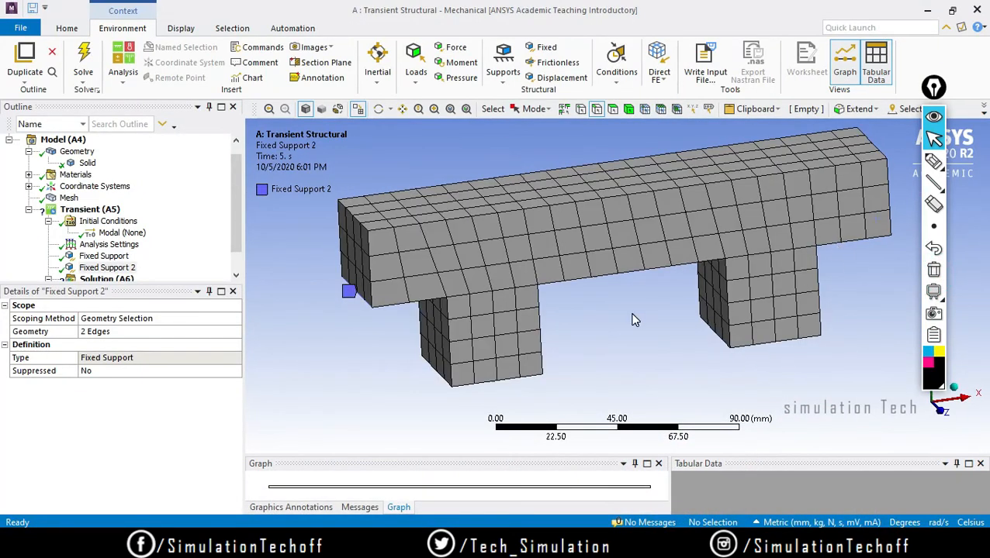
{"action": "scroll", "coordinate": [632, 314], "scroll_direction": "up", "scroll_amount": 3}
{"action": "scroll", "coordinate": [632, 314], "scroll_direction": "down", "scroll_amount": 3}
{"action": "middle_click_drag", "start_coordinate": [641, 276], "coordinate": [606, 349], "text": "ctrl"}
{"action": "mouse_move", "coordinate": [628, 397]}
{"action": "middle_mouse_down"}
{"action": "mouse_move", "coordinate": [590, 380]}
{"action": "mouse_move", "coordinate": [583, 391]}
{"action": "mouse_move", "coordinate": [594, 334]}
{"action": "mouse_move", "coordinate": [632, 379]}
{"action": "mouse_move", "coordinate": [613, 408]}
{"action": "middle_mouse_up"}
{"action": "scroll", "coordinate": [612, 408], "scroll_direction": "up", "scroll_amount": 3}
{"action": "scroll", "coordinate": [591, 402], "scroll_direction": "down", "scroll_amount": 3}
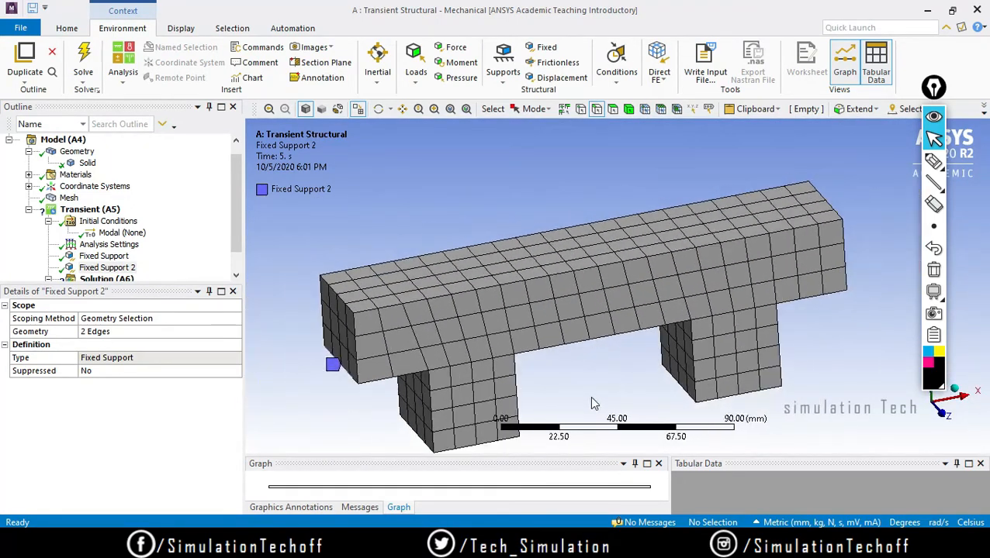
Insert a force in the transient analysis and apply it to the top face segment at the beam's right end.
{"action": "left_click", "coordinate": [89, 210]}
{"action": "right_click", "coordinate": [91, 210]}
{"action": "mouse_move", "coordinate": [131, 224]}
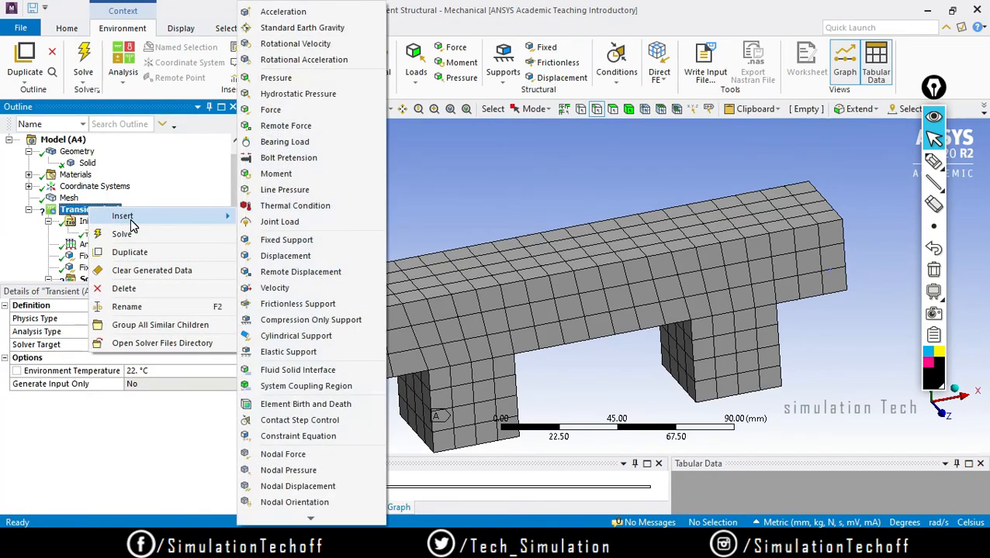
{"action": "left_click", "coordinate": [291, 112]}
{"action": "middle_click_drag", "start_coordinate": [547, 292], "coordinate": [547, 271]}
{"action": "left_click_drag", "start_coordinate": [236, 210], "coordinate": [238, 227]}
{"action": "middle_click_drag", "start_coordinate": [605, 349], "coordinate": [460, 329], "text": "ctrl"}
{"action": "middle_click_drag", "start_coordinate": [715, 231], "coordinate": [742, 327]}
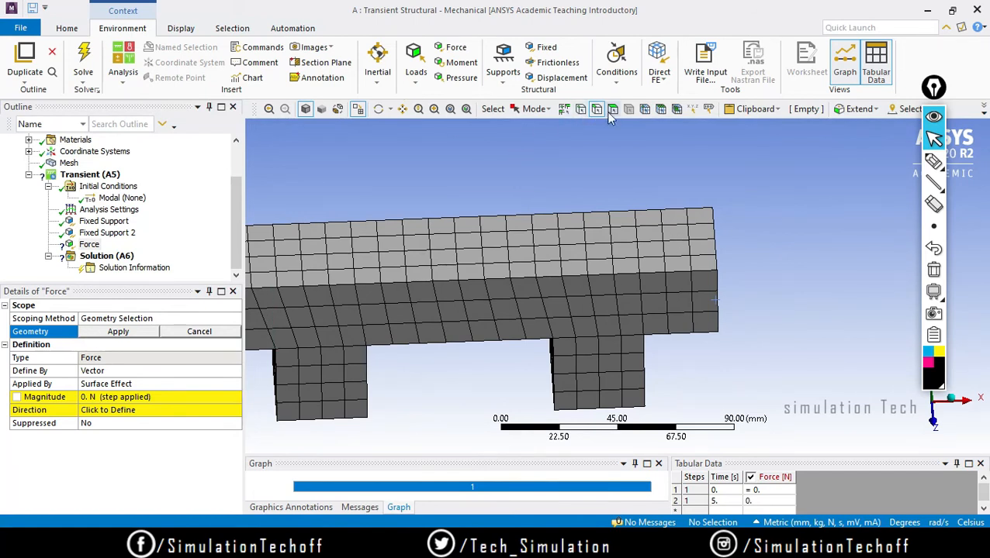
{"action": "left_click", "coordinate": [675, 249]}
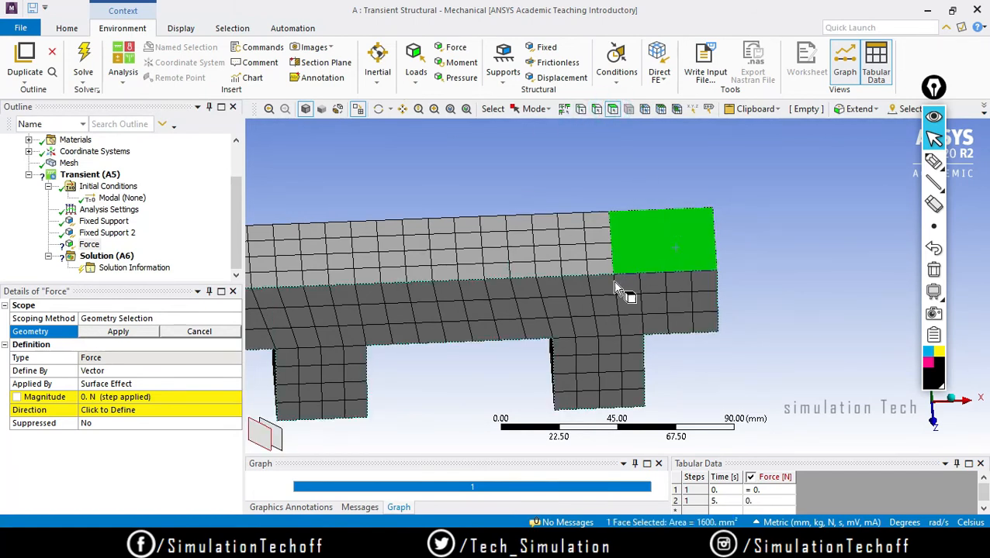
{"action": "left_click", "coordinate": [121, 333]}
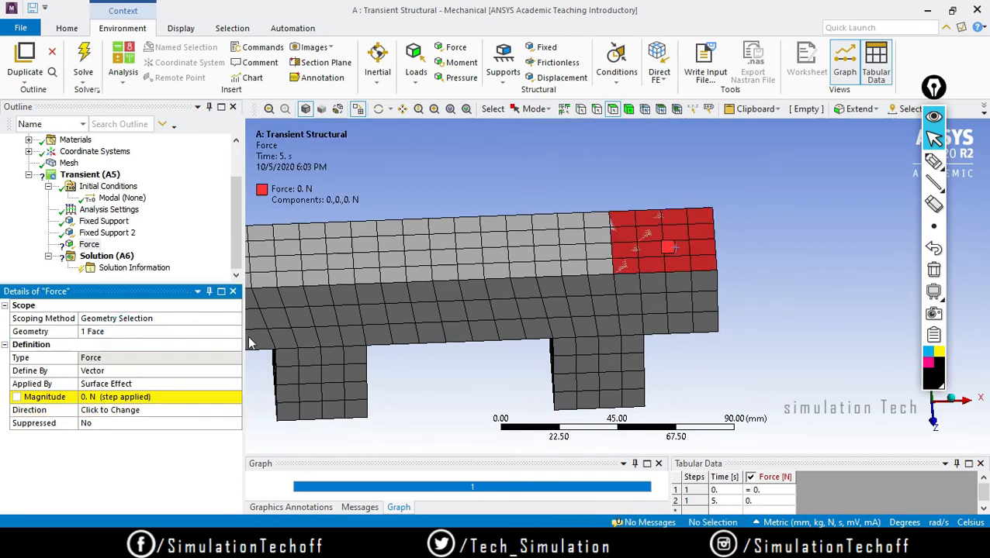
Set the end-face force magnitude to 2000 N and reverse its direction so it acts downward.
{"action": "left_click", "coordinate": [126, 398]}
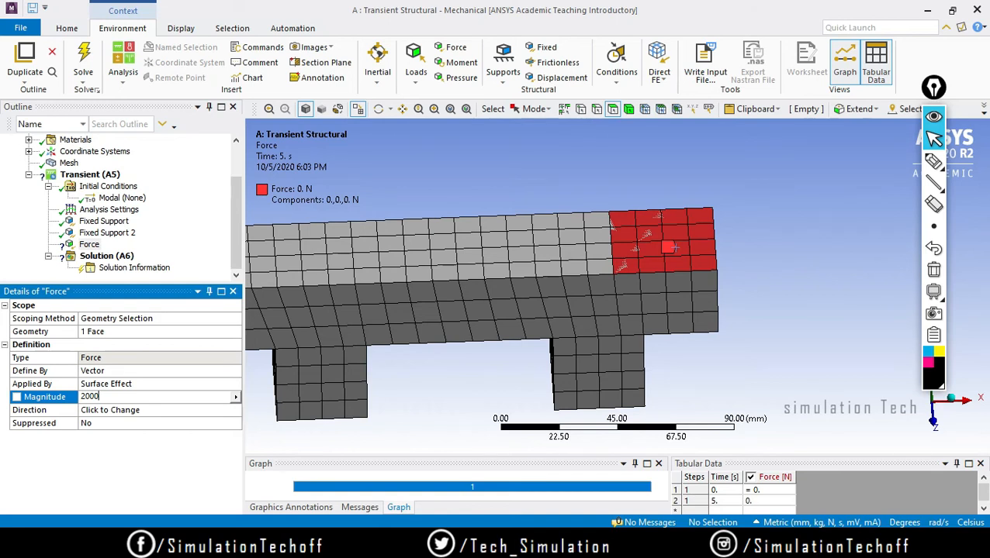
{"action": "key", "text": "Return"}
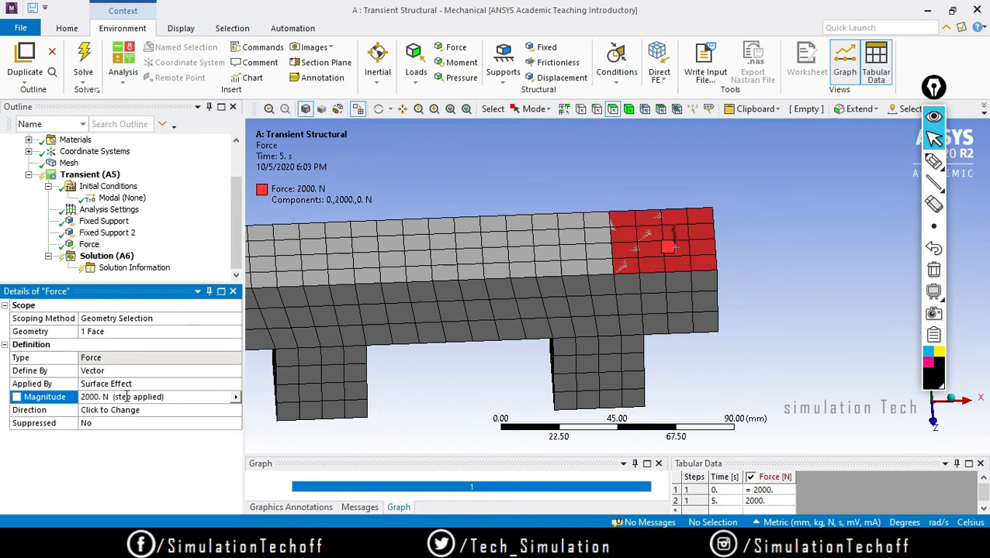
{"action": "middle_click_drag", "start_coordinate": [671, 240], "coordinate": [655, 260]}
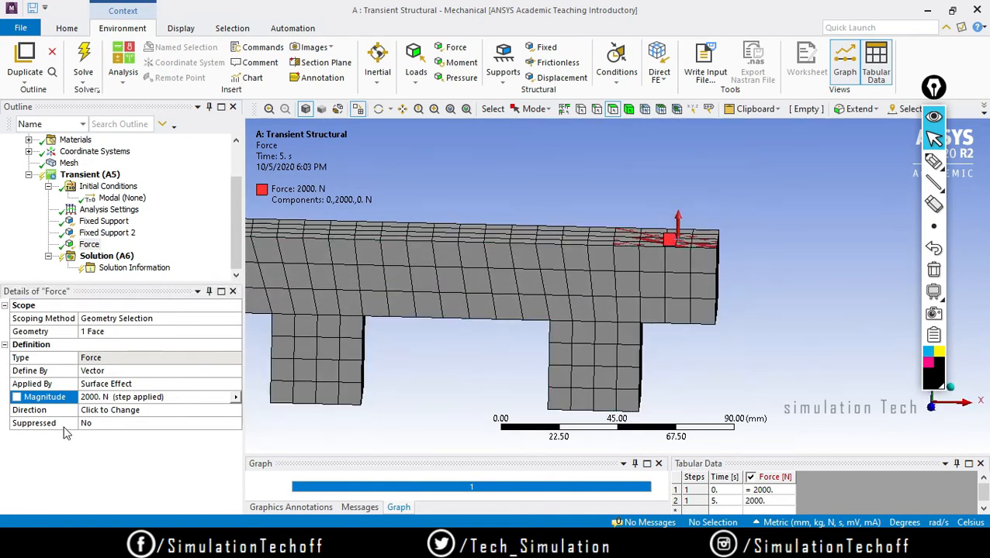
{"action": "left_click", "coordinate": [130, 409]}
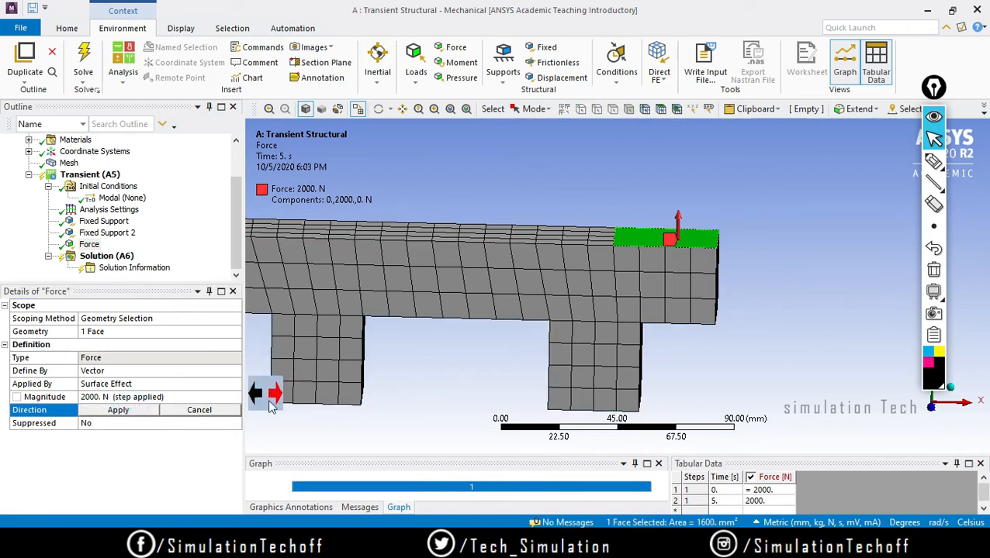
{"action": "left_click", "coordinate": [117, 410]}
{"action": "middle_click_drag", "start_coordinate": [714, 347], "coordinate": [696, 368]}
{"action": "scroll", "coordinate": [636, 312], "scroll_direction": "up", "scroll_amount": 2}
{"action": "scroll", "coordinate": [631, 341], "scroll_direction": "down", "scroll_amount": 3}
{"action": "middle_click_drag", "start_coordinate": [527, 374], "coordinate": [594, 384], "text": "ctrl"}
{"action": "left_click", "coordinate": [89, 244]}
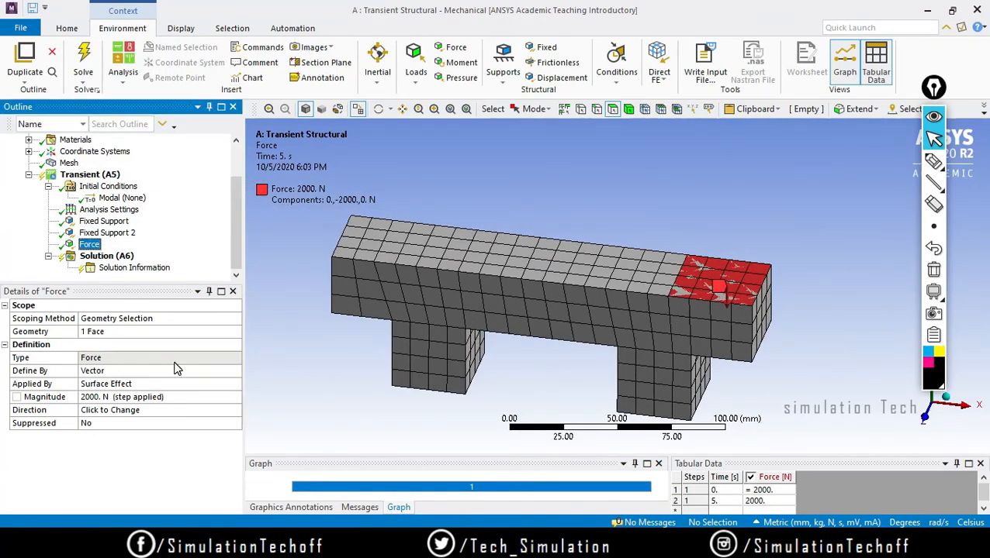
Enlarge the graph and table area, and annotate the top face segments 1 to 5 with an outlined block beyond the loaded end.
{"action": "left_click_drag", "start_coordinate": [553, 456], "coordinate": [565, 397]}
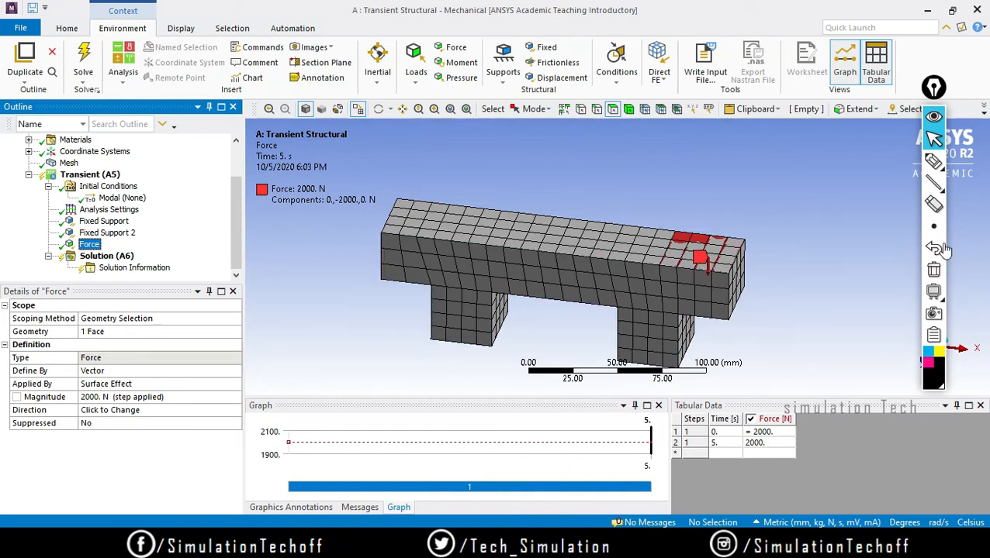
{"action": "left_click", "coordinate": [933, 180]}
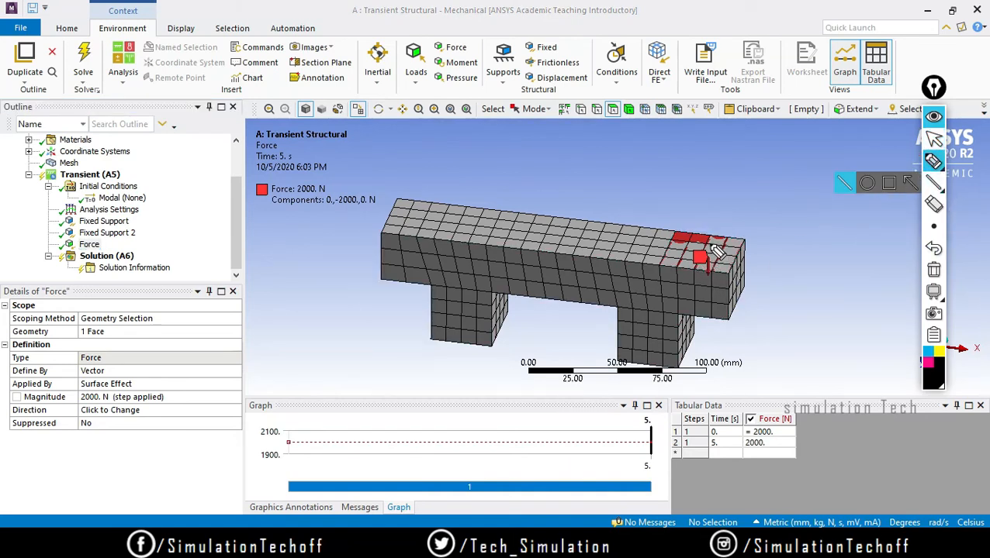
{"action": "left_click_drag", "start_coordinate": [709, 244], "coordinate": [708, 261]}
{"action": "left_click_drag", "start_coordinate": [638, 243], "coordinate": [650, 259]}
{"action": "mouse_move", "coordinate": [550, 235]}
{"action": "left_mouse_down"}
{"action": "mouse_move", "coordinate": [561, 242]}
{"action": "mouse_move", "coordinate": [554, 255]}
{"action": "left_mouse_up"}
{"action": "left_click_drag", "start_coordinate": [478, 219], "coordinate": [494, 242]}
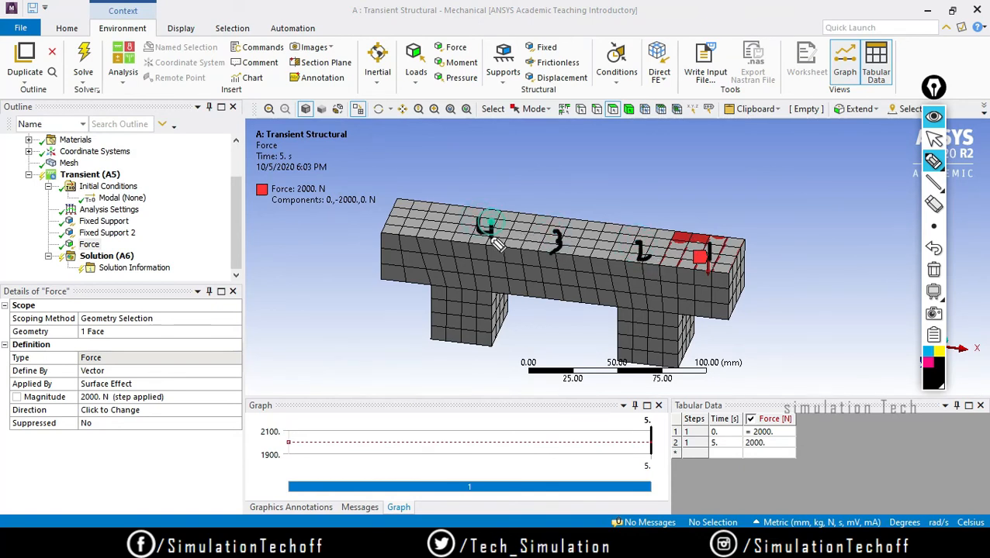
{"action": "left_click_drag", "start_coordinate": [432, 208], "coordinate": [432, 237]}
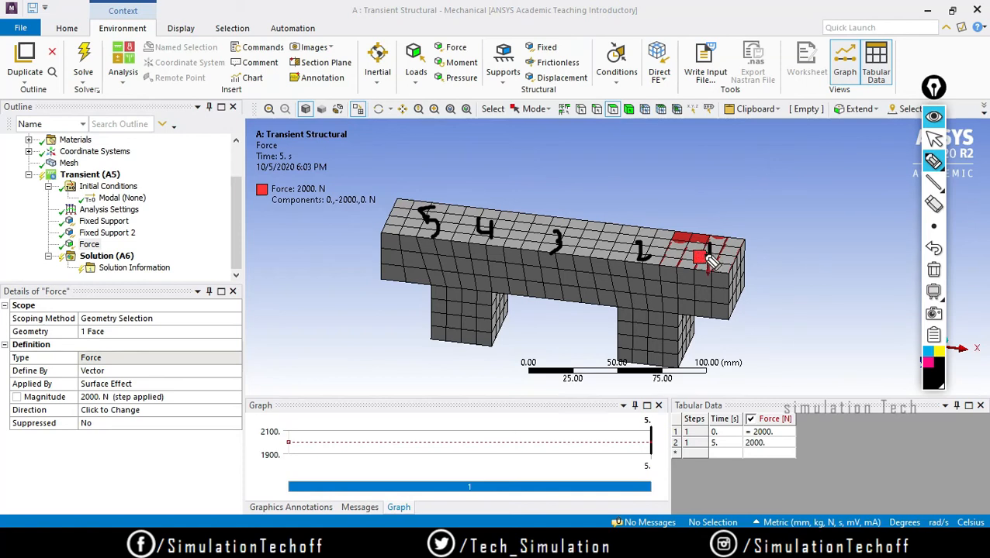
{"action": "mouse_move", "coordinate": [743, 242]}
{"action": "left_mouse_down"}
{"action": "mouse_move", "coordinate": [822, 252]}
{"action": "mouse_move", "coordinate": [791, 289]}
{"action": "mouse_move", "coordinate": [731, 274]}
{"action": "left_mouse_up"}
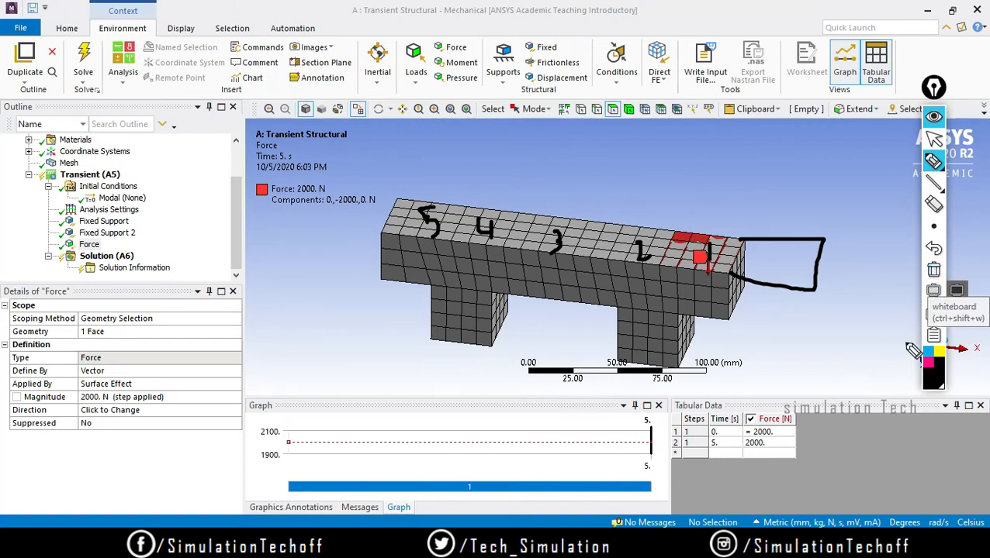
{"action": "left_click", "coordinate": [933, 138]}
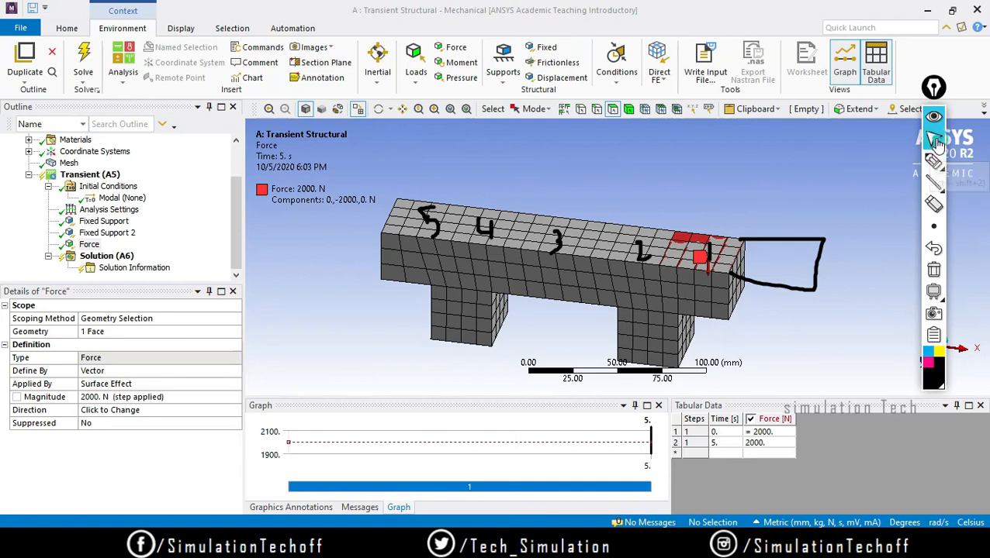
Define the first force over time as 0 N at 0 s, 2000 N at 1 s and 0 N at 5 s.
{"action": "left_click", "coordinate": [762, 432]}
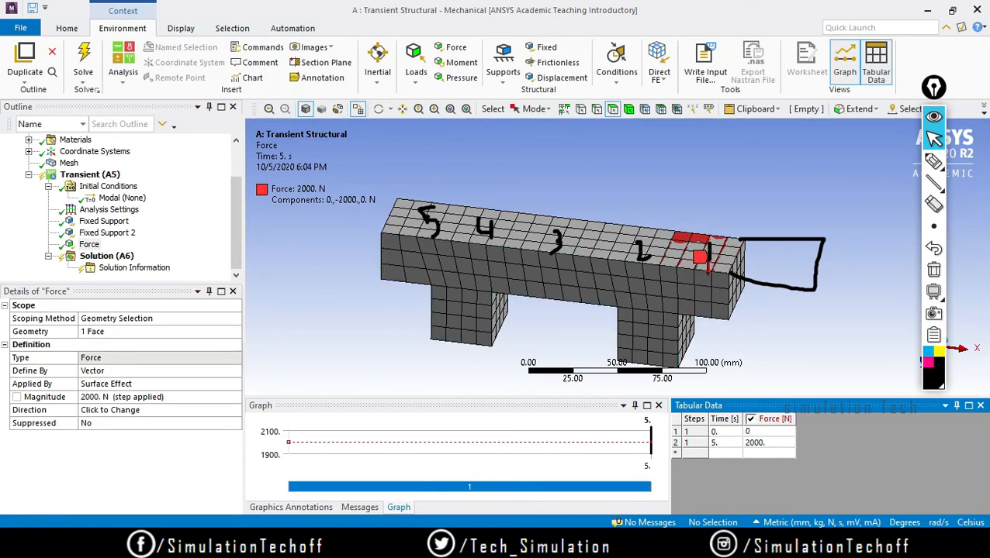
{"action": "key", "text": "Tab"}
{"action": "type", "text": "."}
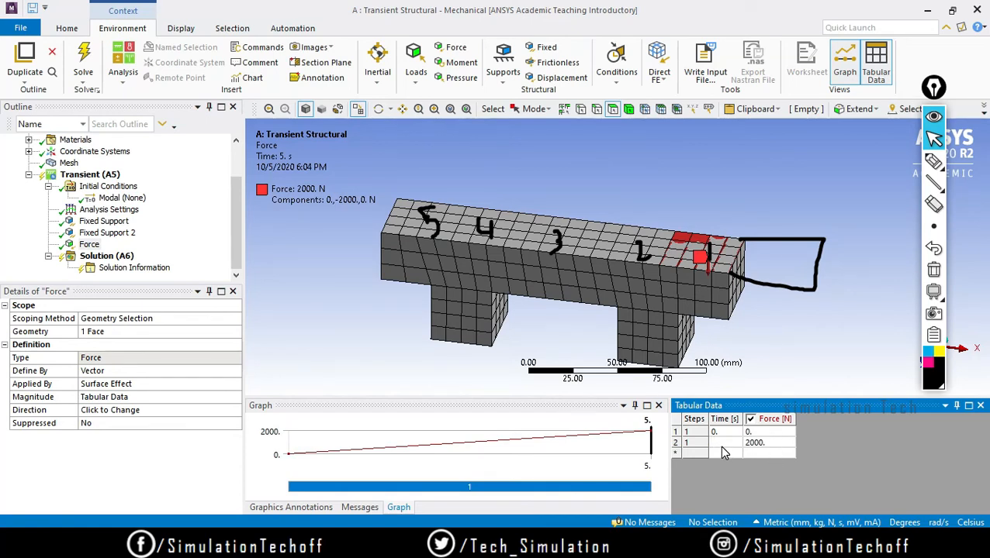
{"action": "type", "text": "1"}
{"action": "key", "text": "Tab"}
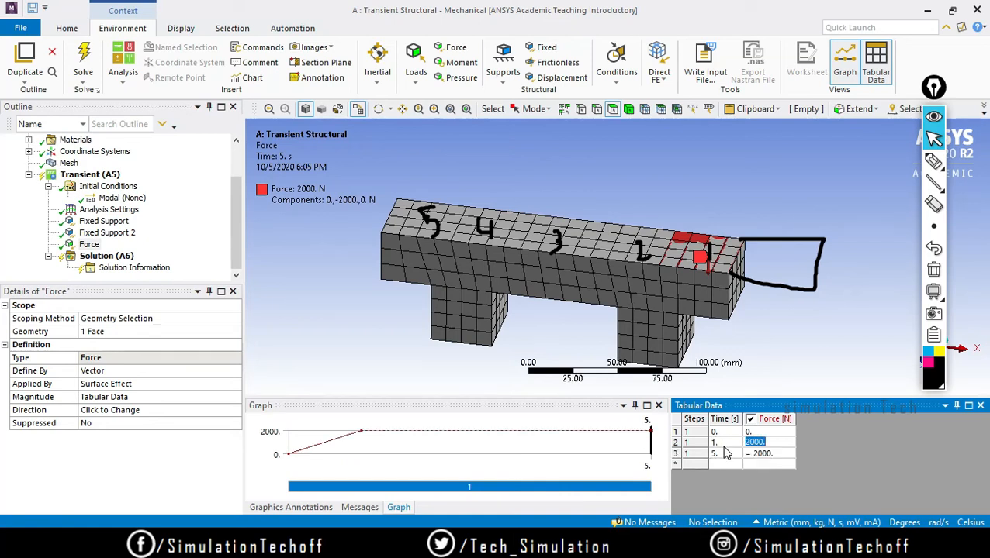
{"action": "left_click", "coordinate": [726, 454]}
{"action": "type", "text": "2"}
{"action": "double_click", "coordinate": [762, 455]}
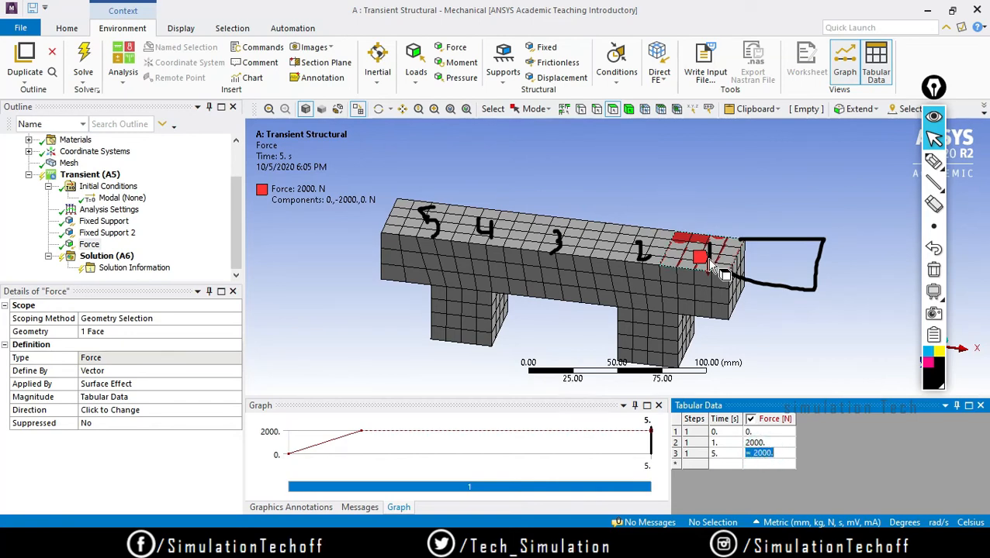
{"action": "left_click_drag", "start_coordinate": [638, 245], "coordinate": [651, 260]}
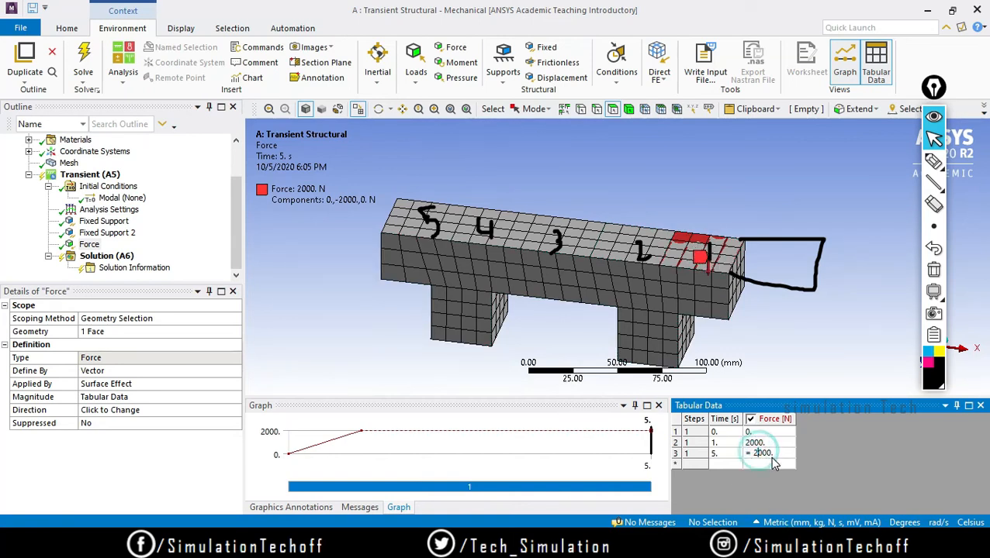
{"action": "type", "text": "0"}
{"action": "key", "text": "Return"}
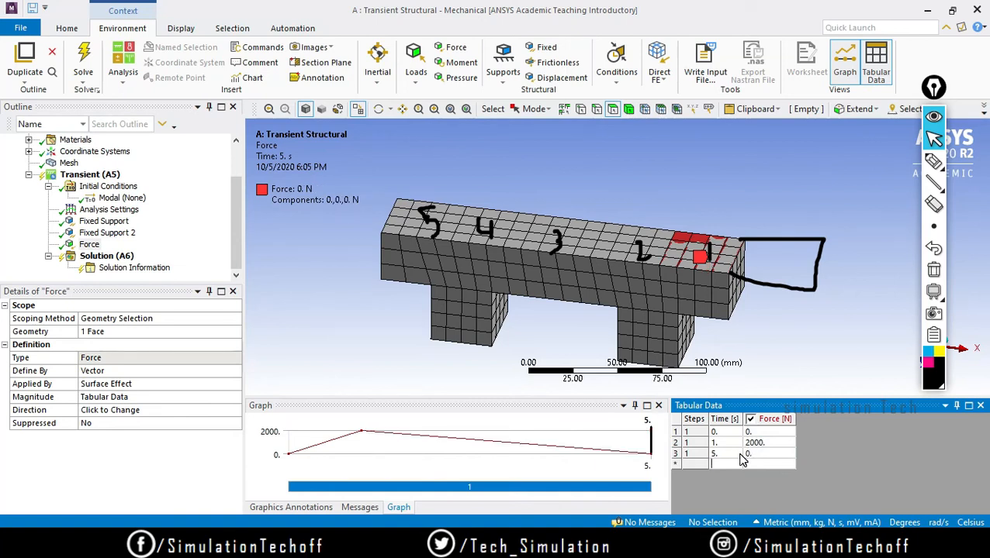
Add time points at 2 s, 3 s and 4 s with 0 N to the first force's table.
{"action": "left_click", "coordinate": [717, 444]}
{"action": "left_click", "coordinate": [721, 463]}
{"action": "type", "text": "2"}
{"action": "key", "text": "Tab"}
{"action": "type", "text": "0"}
{"action": "key", "text": "Return"}
{"action": "left_click", "coordinate": [725, 475]}
{"action": "type", "text": "3"}
{"action": "key", "text": "Tab"}
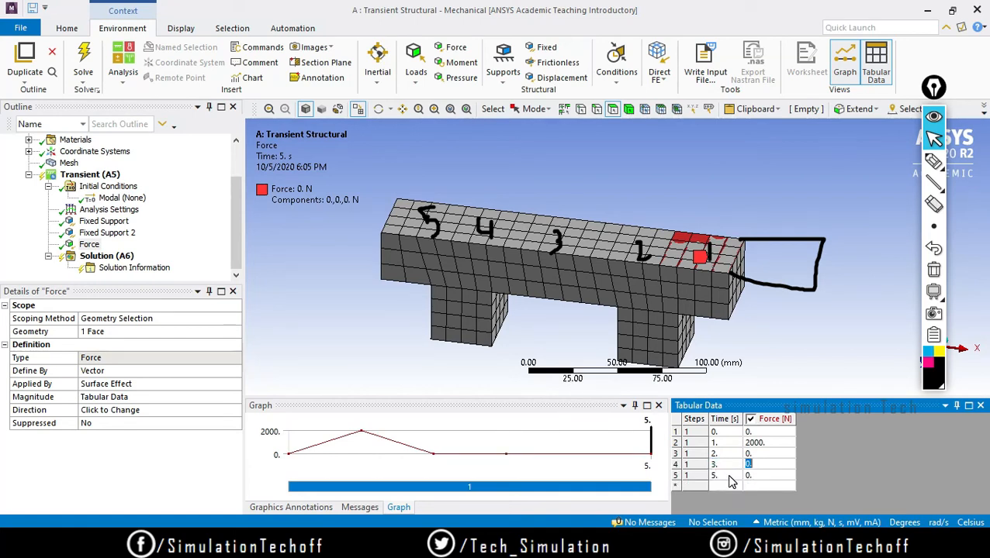
{"action": "left_click", "coordinate": [717, 487]}
{"action": "type", "text": "4"}
{"action": "key", "text": "Tab"}
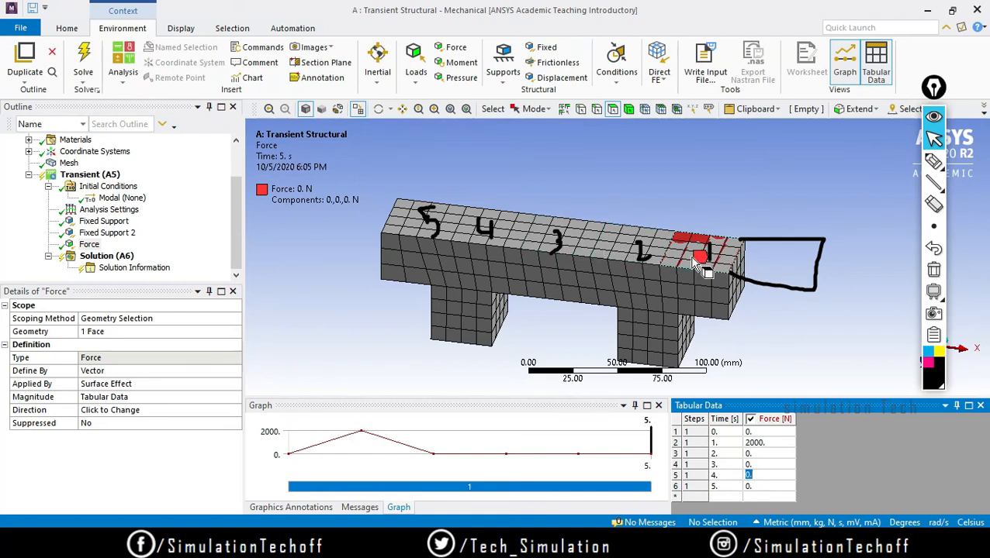
{"action": "left_click", "coordinate": [765, 464]}
{"action": "left_click", "coordinate": [764, 497]}
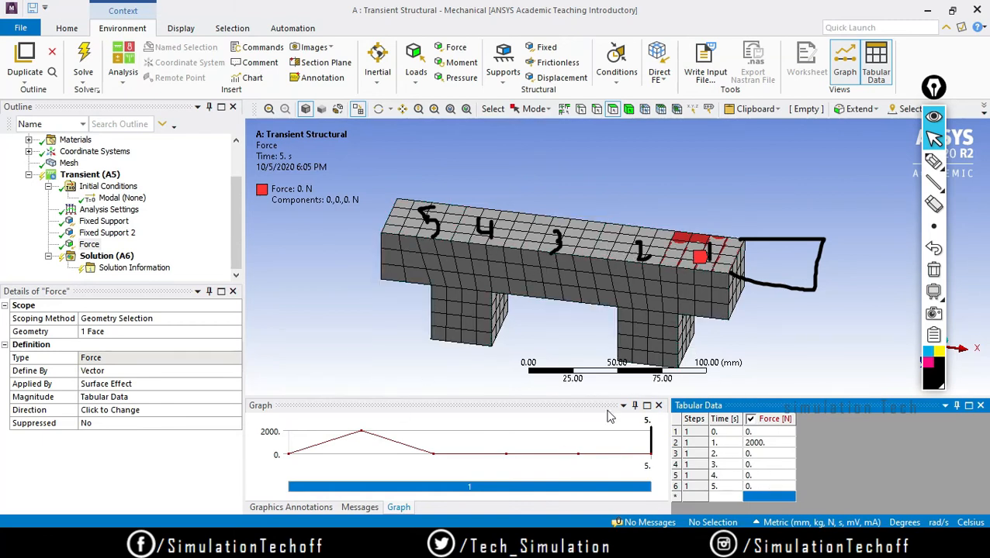
Insert a second force in the transient analysis and apply it to the top face segment marked 2.
{"action": "left_click", "coordinate": [89, 245]}
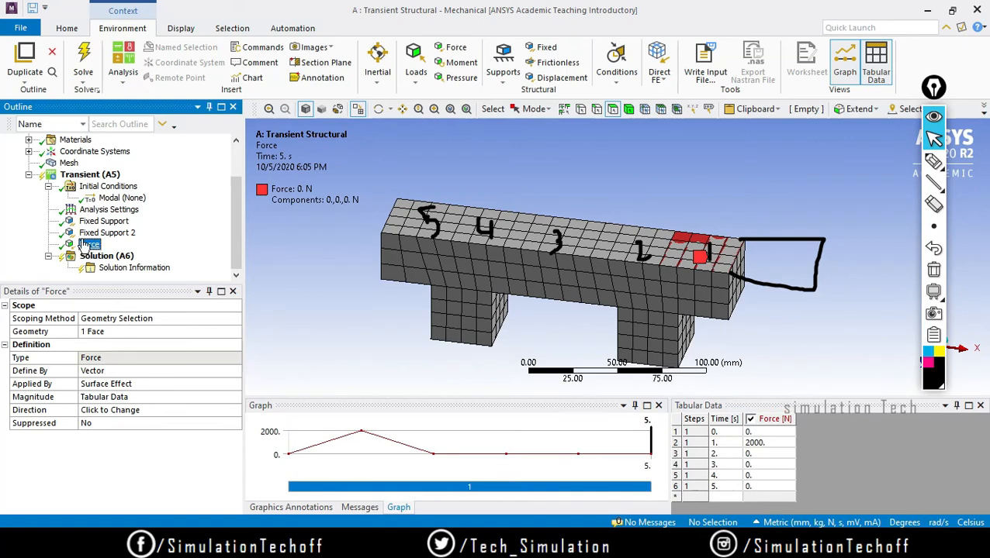
{"action": "left_click", "coordinate": [89, 174]}
{"action": "right_click", "coordinate": [91, 175]}
{"action": "mouse_move", "coordinate": [126, 183]}
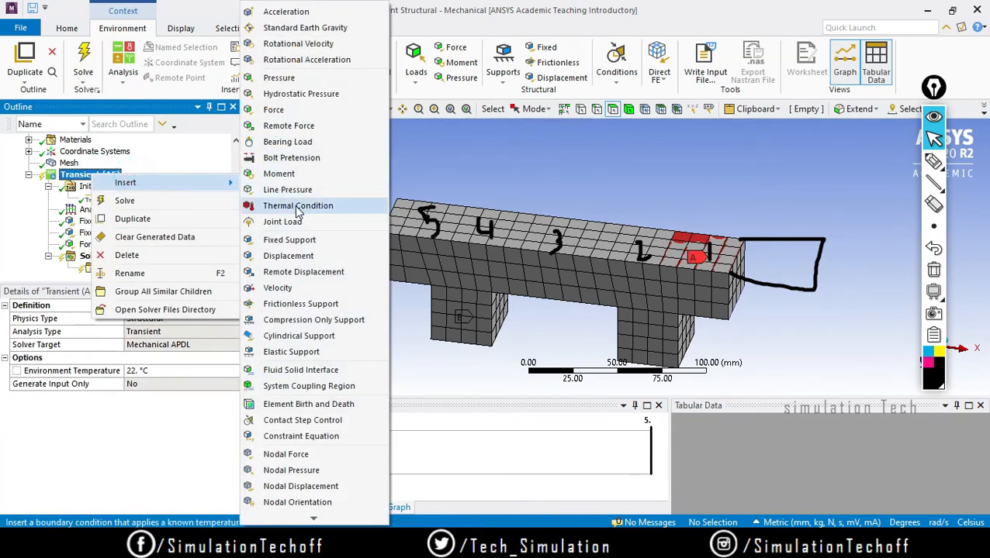
{"action": "left_click", "coordinate": [273, 110]}
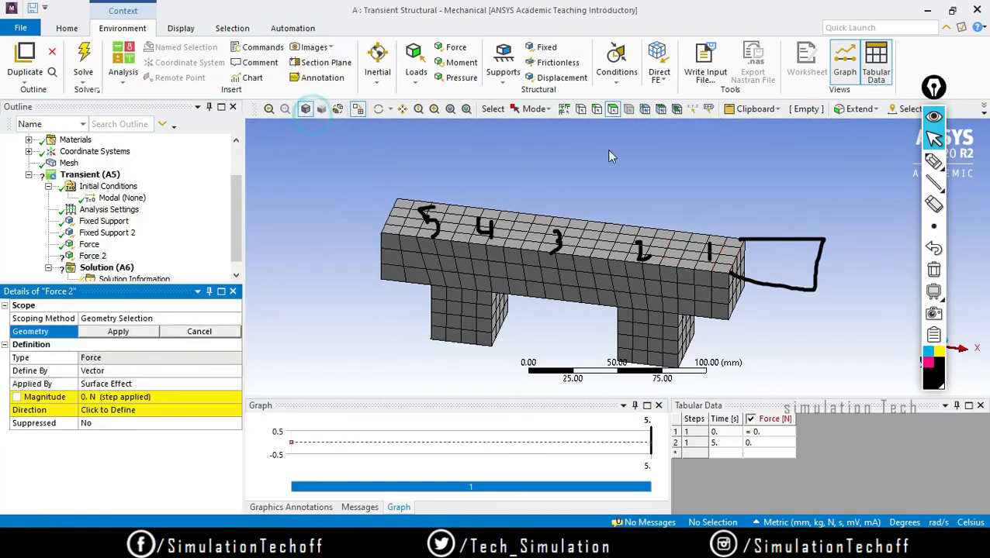
{"action": "left_click", "coordinate": [609, 242]}
{"action": "left_click", "coordinate": [119, 333]}
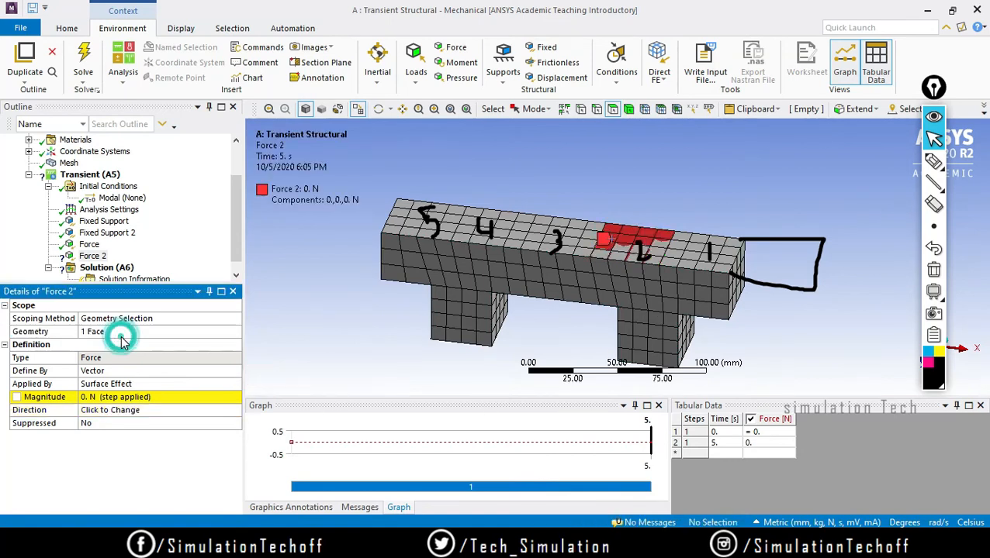
Set the second force's magnitude to 2000 N and reverse its direction so it acts downward.
{"action": "left_click", "coordinate": [126, 399]}
{"action": "type", "text": "2000"}
{"action": "key", "text": "Return"}
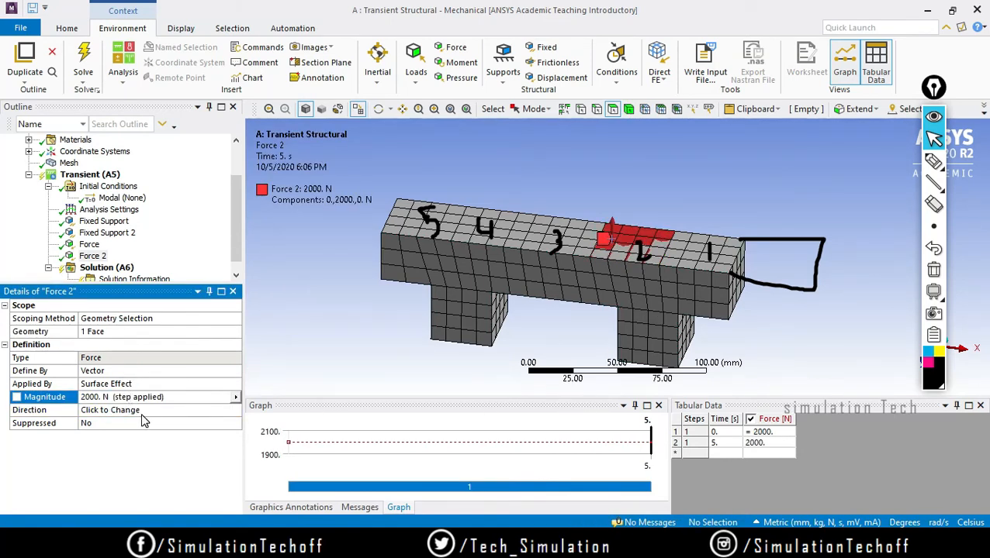
{"action": "left_click", "coordinate": [138, 412]}
{"action": "left_click", "coordinate": [271, 344]}
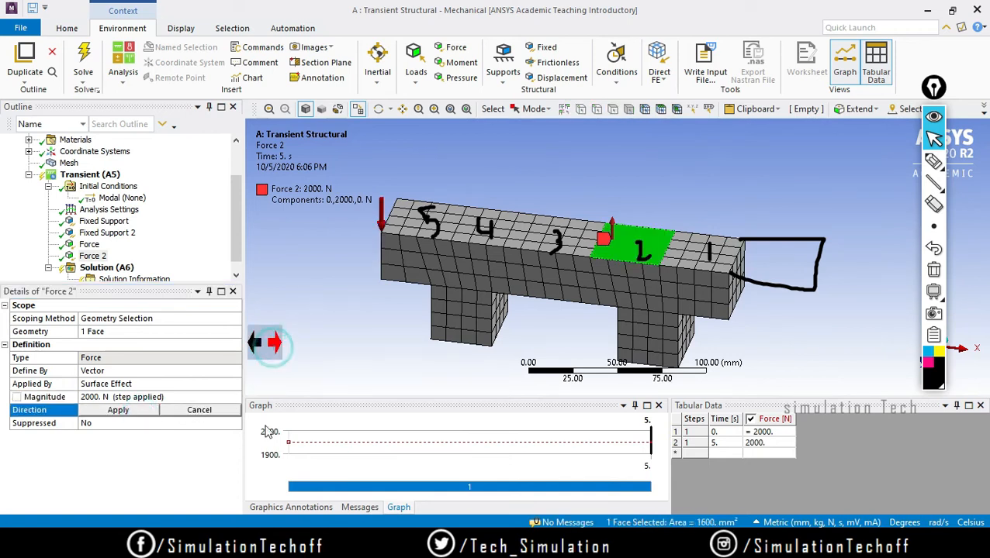
{"action": "left_click", "coordinate": [116, 411]}
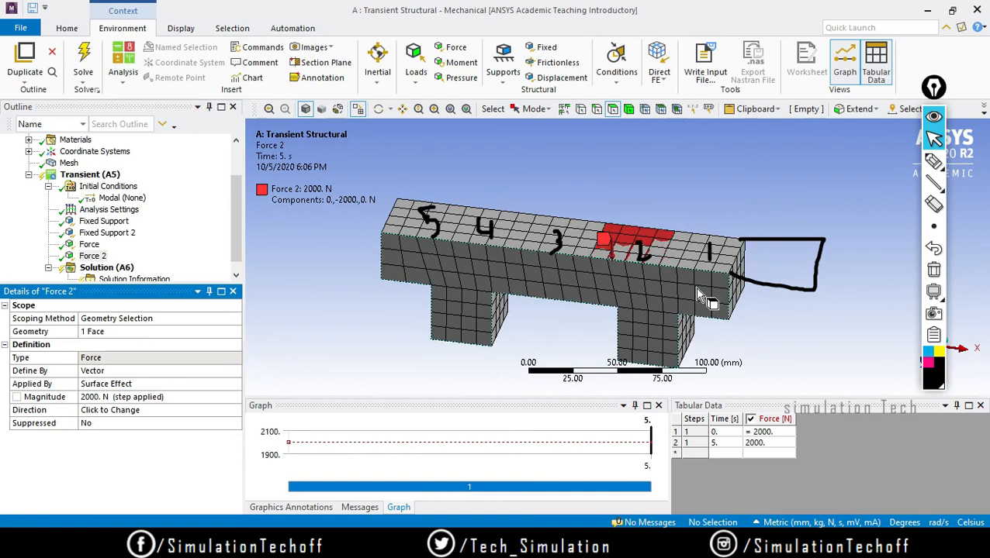
Set the second force to 0 N at 0 s, add a 2 s time point with 0 N, and set 0 N at 5 s.
{"action": "left_click", "coordinate": [760, 432]}
{"action": "type", "text": "0"}
{"action": "key", "text": "Return"}
{"action": "left_click", "coordinate": [736, 454]}
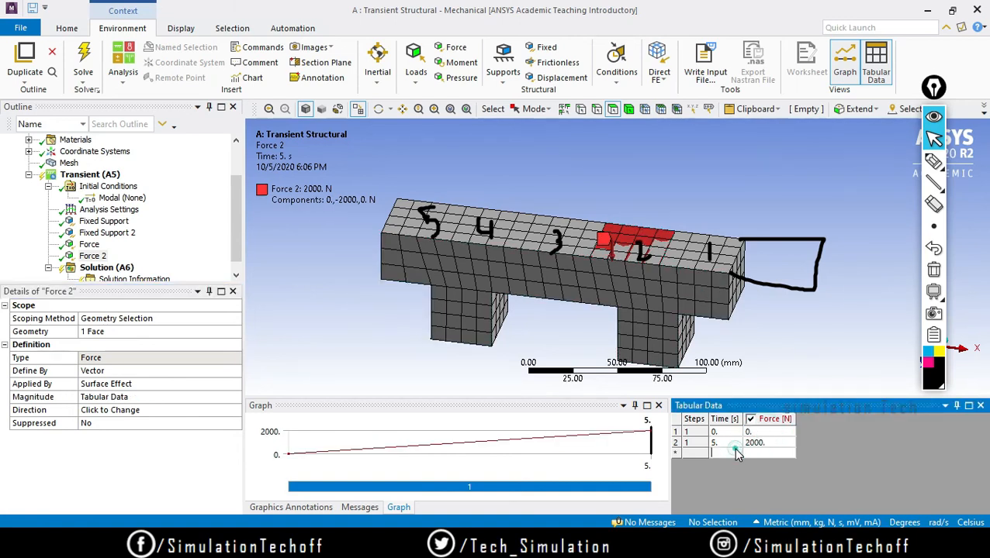
{"action": "type", "text": "2"}
{"action": "key", "text": "Tab"}
{"action": "type", "text": "0"}
{"action": "key", "text": "Return"}
{"action": "left_click", "coordinate": [756, 454]}
{"action": "type", "text": "0"}
{"action": "key", "text": "Return"}
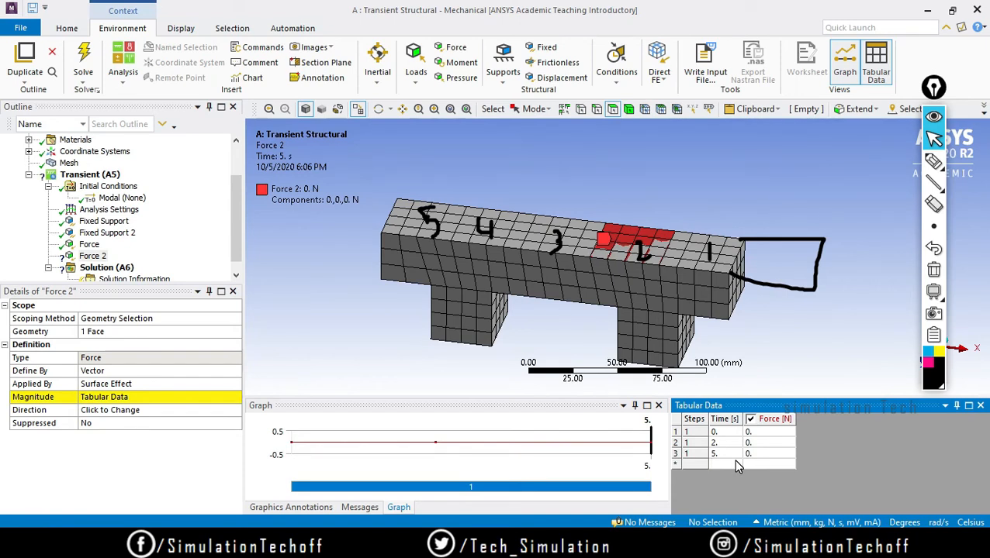
Add a 1 s time point with 0 N to the second force's table and set the force at 2 s to 2000 N.
{"action": "left_click", "coordinate": [715, 442]}
{"action": "left_click", "coordinate": [727, 467]}
{"action": "left_click", "coordinate": [760, 463]}
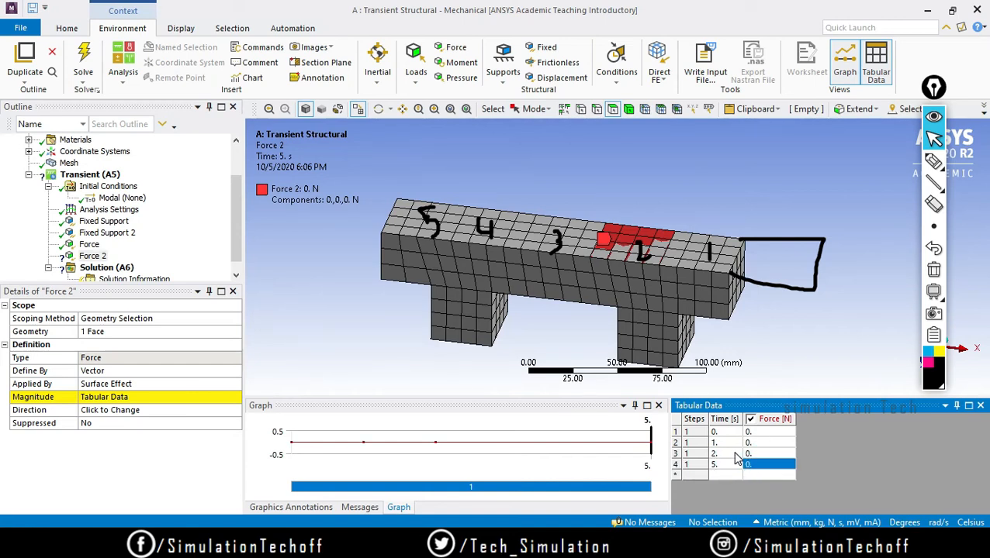
{"action": "left_click", "coordinate": [758, 453]}
{"action": "left_click", "coordinate": [758, 454]}
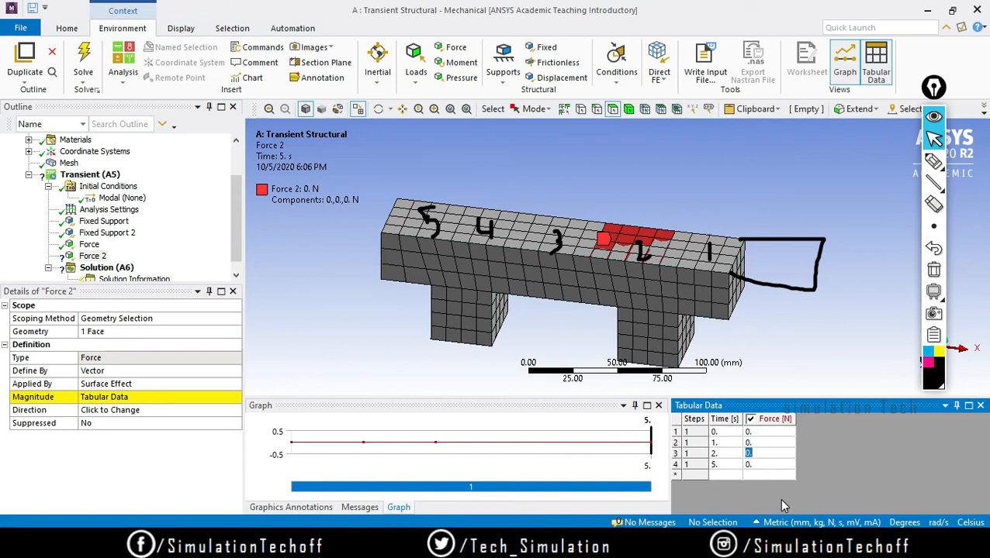
{"action": "type", "text": "2000"}
{"action": "key", "text": "Return"}
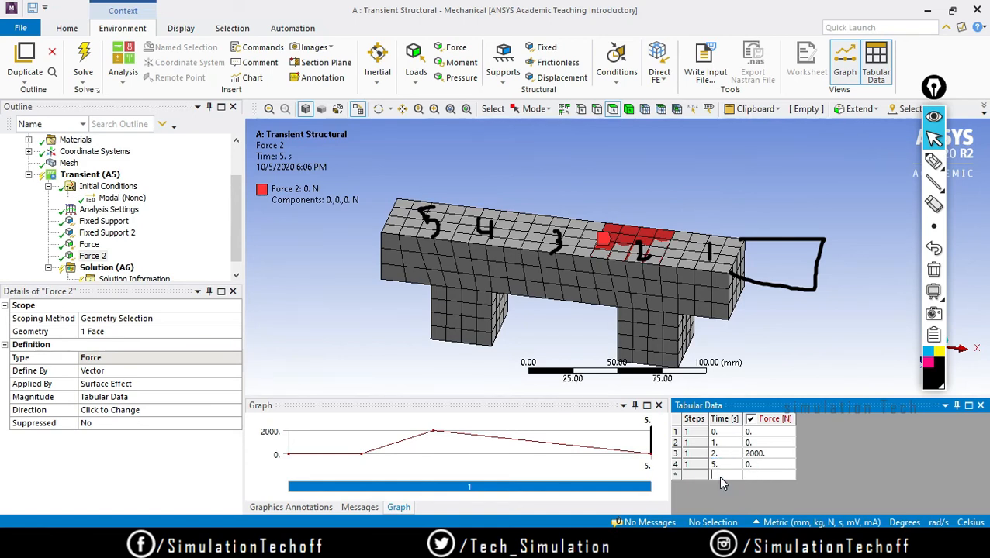
Add a 3 s time point with 0 N to the second force's table.
{"action": "type", "text": "3"}
{"action": "key", "text": "Tab"}
{"action": "type", "text": "0"}
{"action": "key", "text": "Tab"}
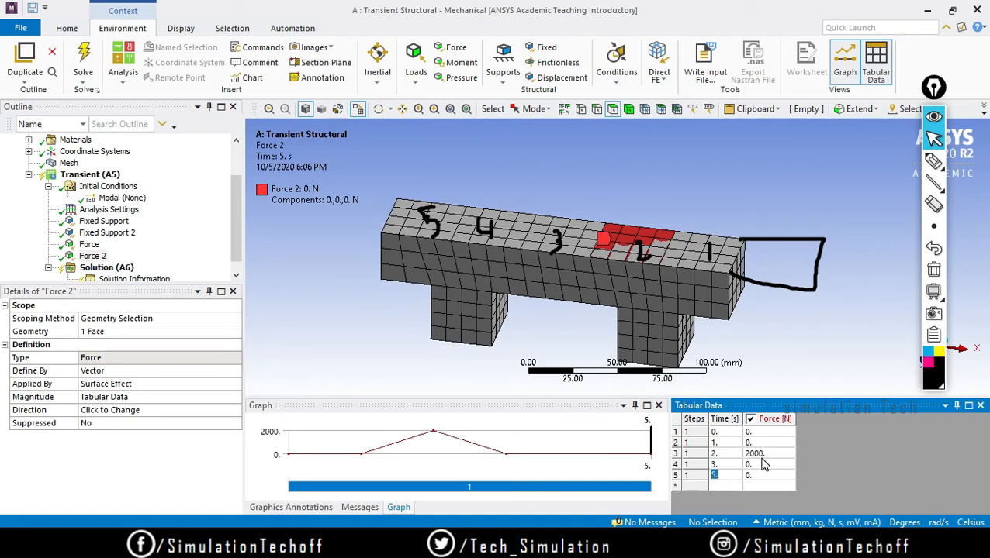
{"action": "left_click", "coordinate": [720, 482]}
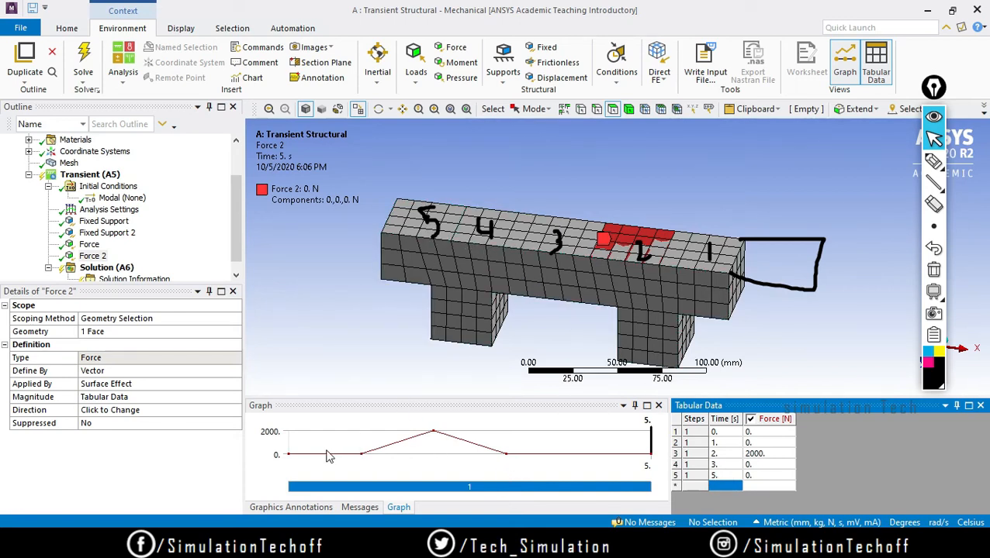
Trace the second force's load curve with the pen and write an arrow and the number 4 beside its table.
{"action": "left_click", "coordinate": [933, 161]}
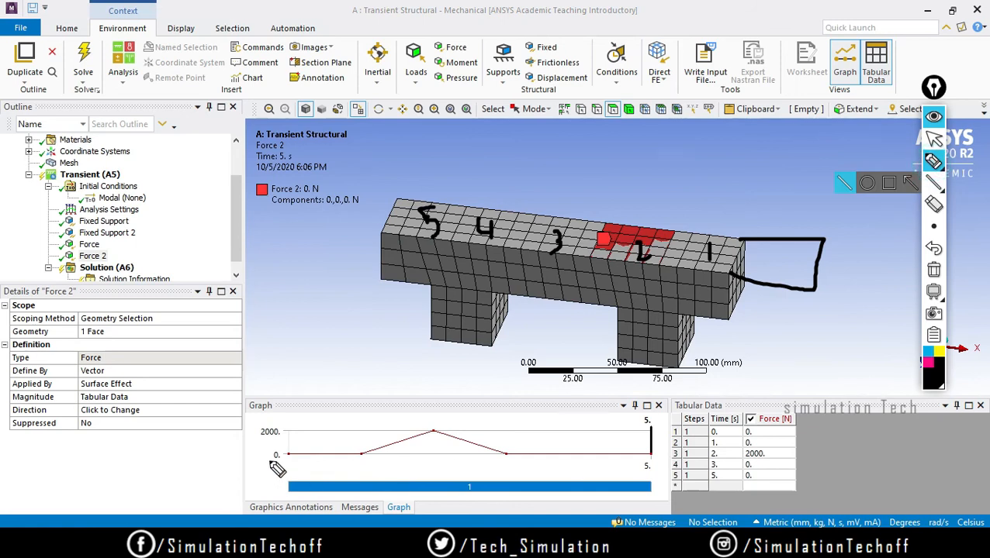
{"action": "mouse_move", "coordinate": [285, 455]}
{"action": "left_mouse_down"}
{"action": "mouse_move", "coordinate": [380, 457]}
{"action": "mouse_move", "coordinate": [441, 431]}
{"action": "mouse_move", "coordinate": [487, 456]}
{"action": "mouse_move", "coordinate": [657, 452]}
{"action": "left_mouse_up"}
{"action": "left_click_drag", "start_coordinate": [793, 469], "coordinate": [838, 474]}
{"action": "left_click_drag", "start_coordinate": [875, 454], "coordinate": [892, 487]}
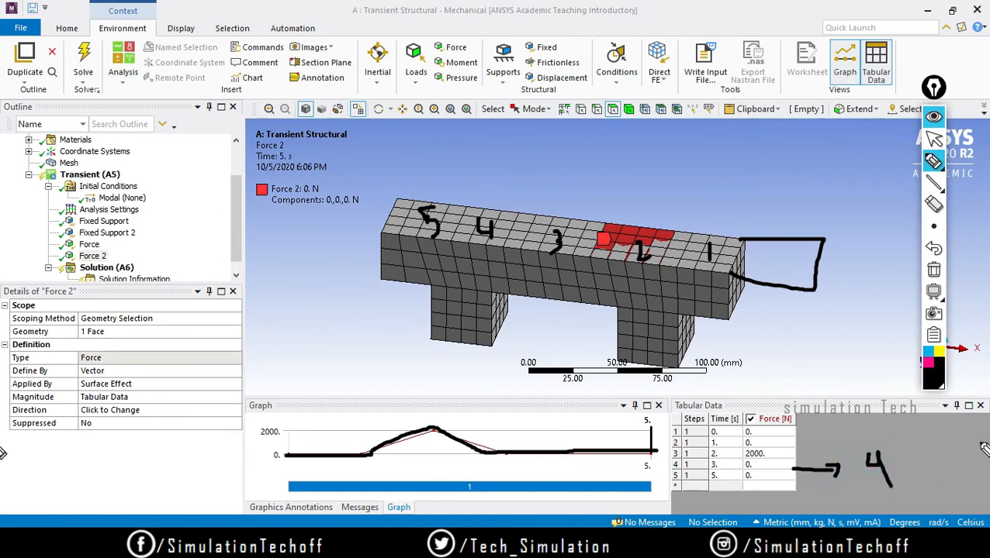
Clear all pen annotations from the screen and return to the normal pointer.
{"action": "left_click", "coordinate": [934, 271]}
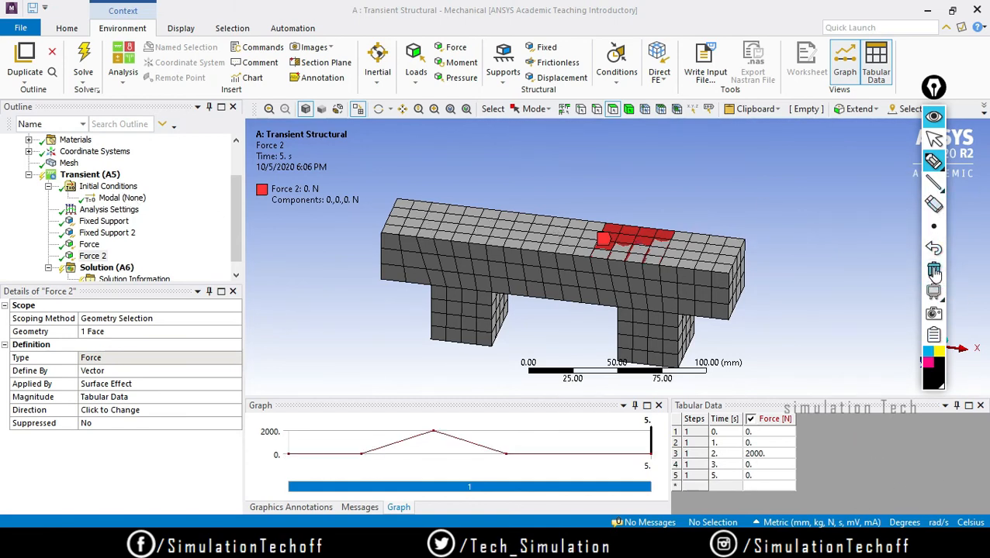
{"action": "left_click", "coordinate": [933, 138]}
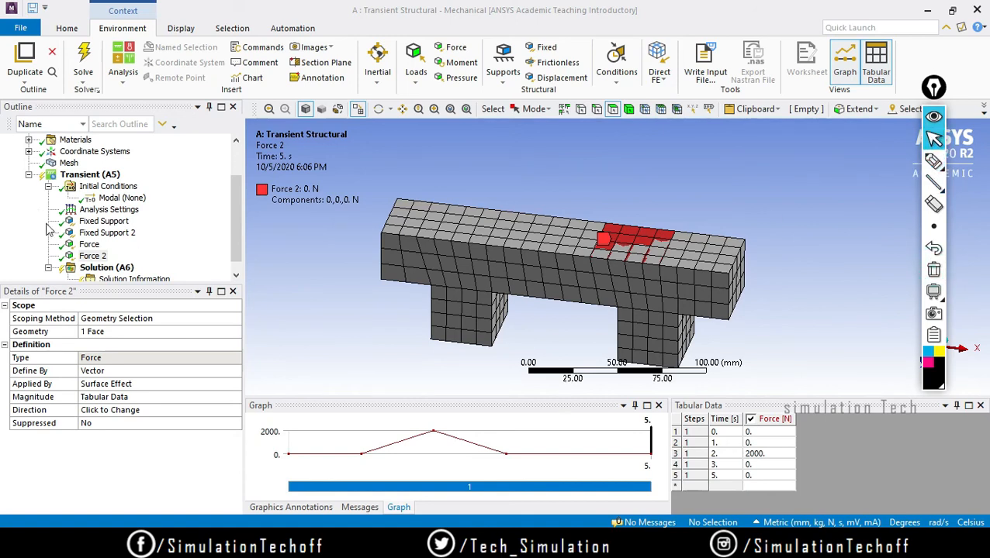
Insert a third force in the transient analysis and apply it to the middle segment of the beam's top face.
{"action": "right_click", "coordinate": [80, 175]}
{"action": "left_click", "coordinate": [111, 180]}
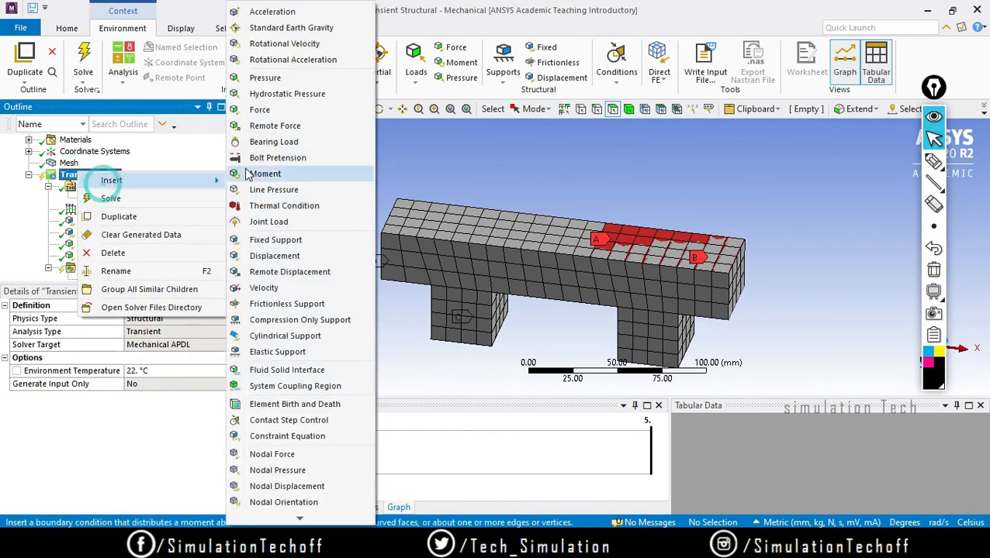
{"action": "left_click", "coordinate": [259, 109]}
{"action": "left_click", "coordinate": [574, 239]}
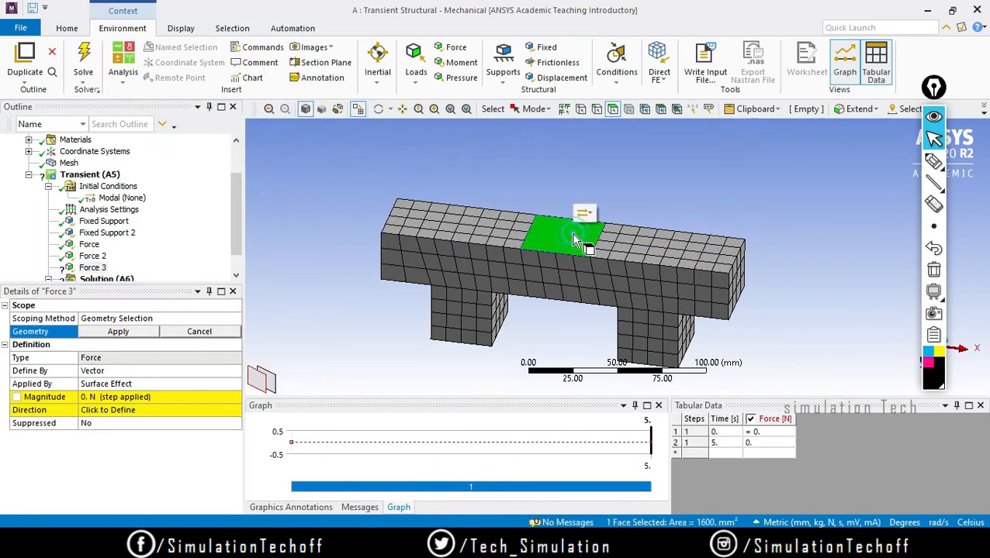
{"action": "left_click", "coordinate": [115, 333]}
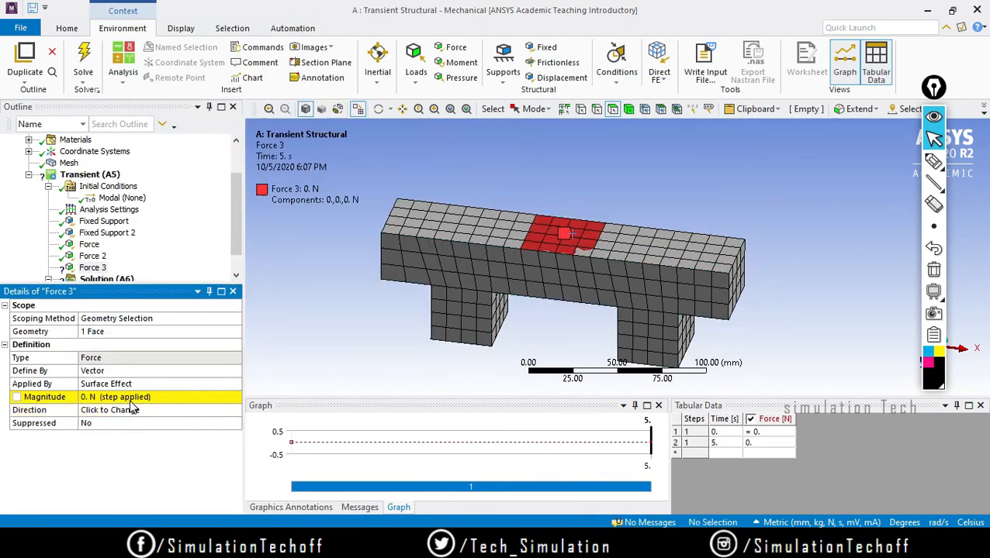
Set the third force's magnitude to 2000 N and reverse its direction so it acts downward.
{"action": "left_click", "coordinate": [134, 398]}
{"action": "type", "text": "2000"}
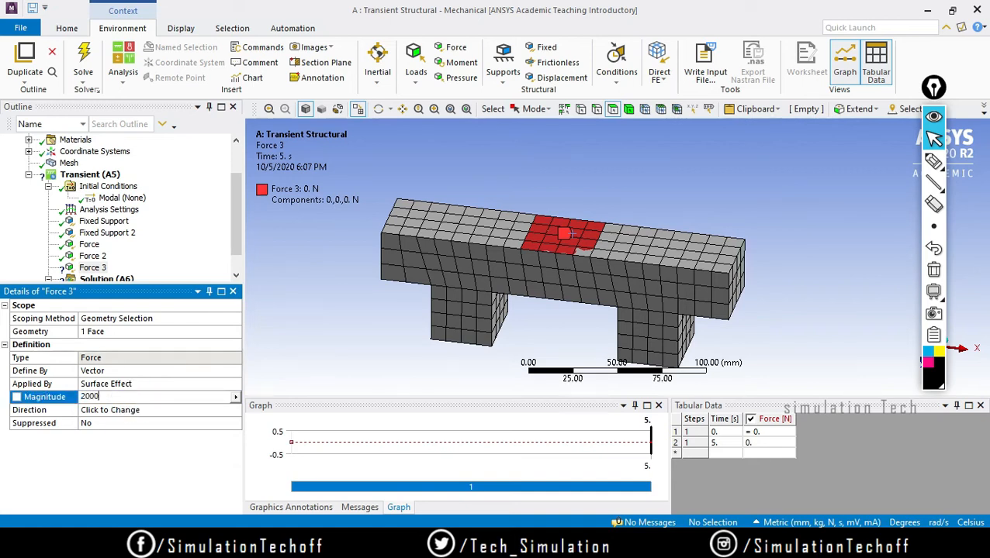
{"action": "key", "text": "Return"}
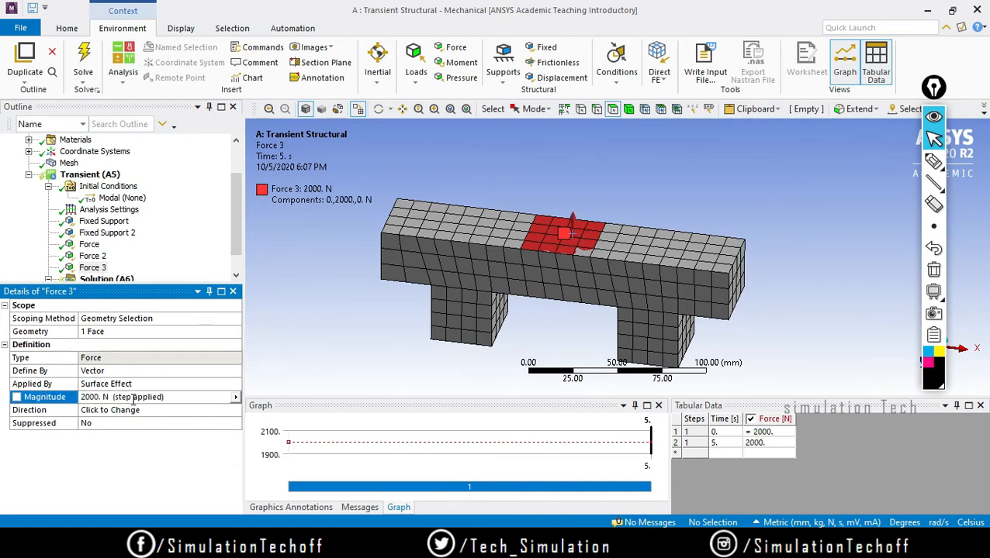
{"action": "left_click", "coordinate": [133, 410]}
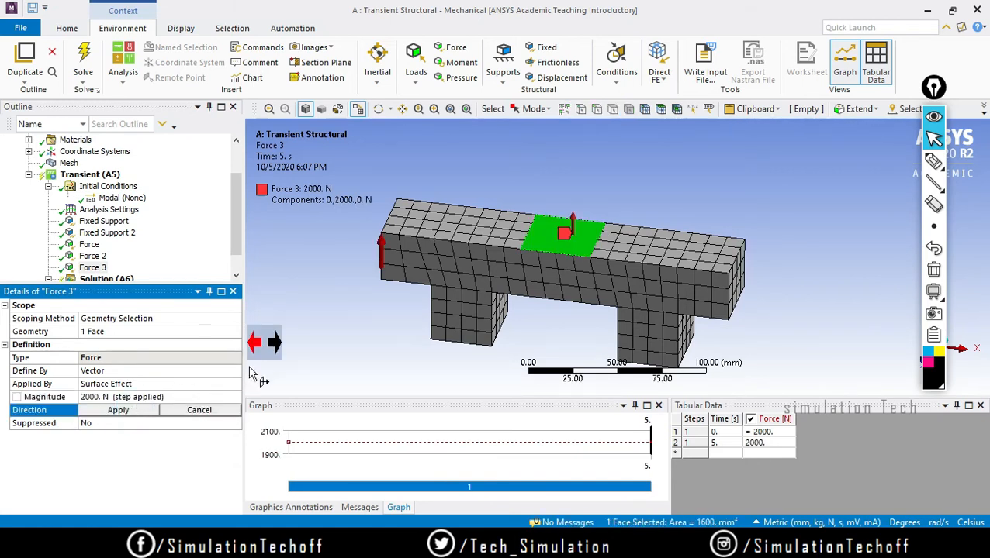
{"action": "left_click", "coordinate": [128, 411]}
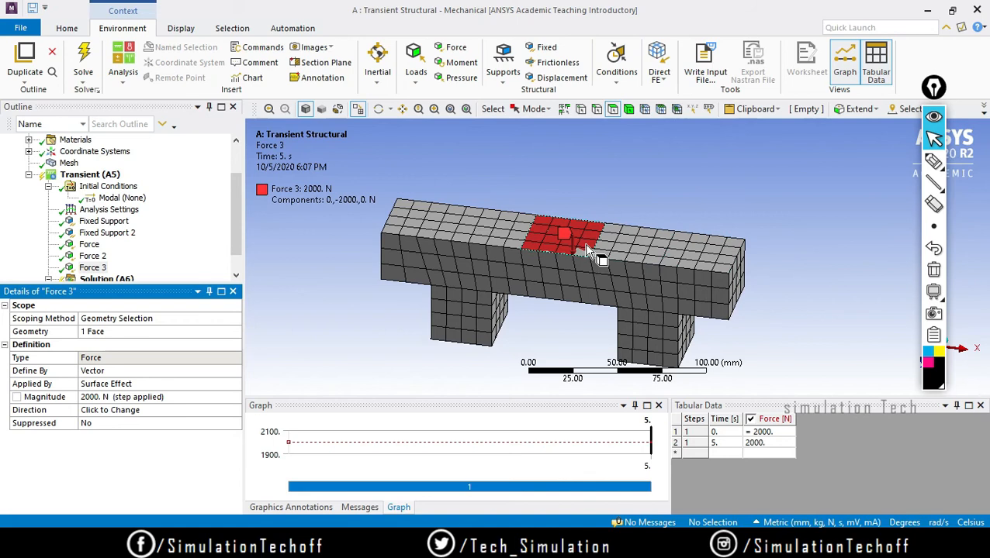
Set the third force to 0 N at 0 s and add a 2 s time point with 0 N.
{"action": "left_click", "coordinate": [774, 433]}
{"action": "type", "text": "0"}
{"action": "key", "text": "Tab"}
{"action": "left_click", "coordinate": [730, 454]}
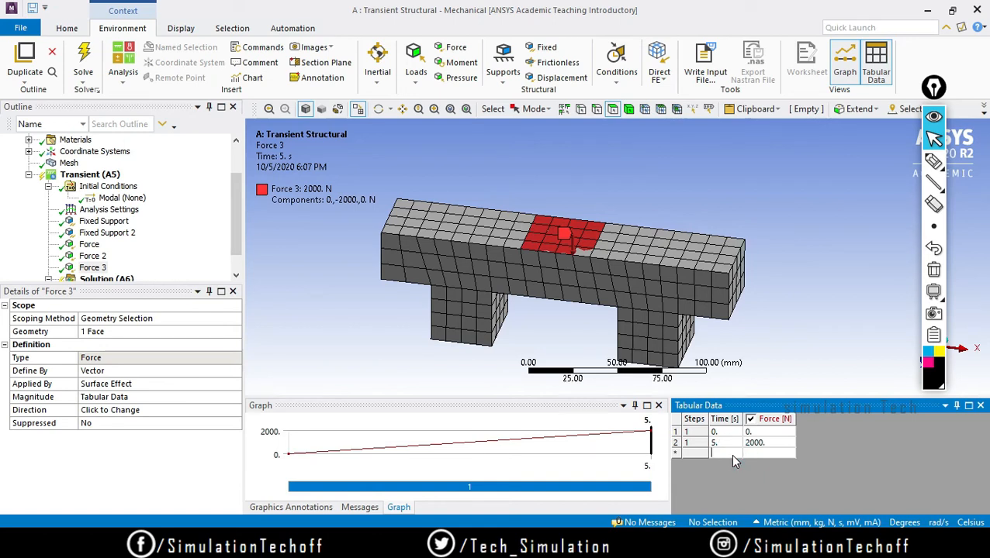
{"action": "type", "text": "2"}
{"action": "key", "text": "Tab"}
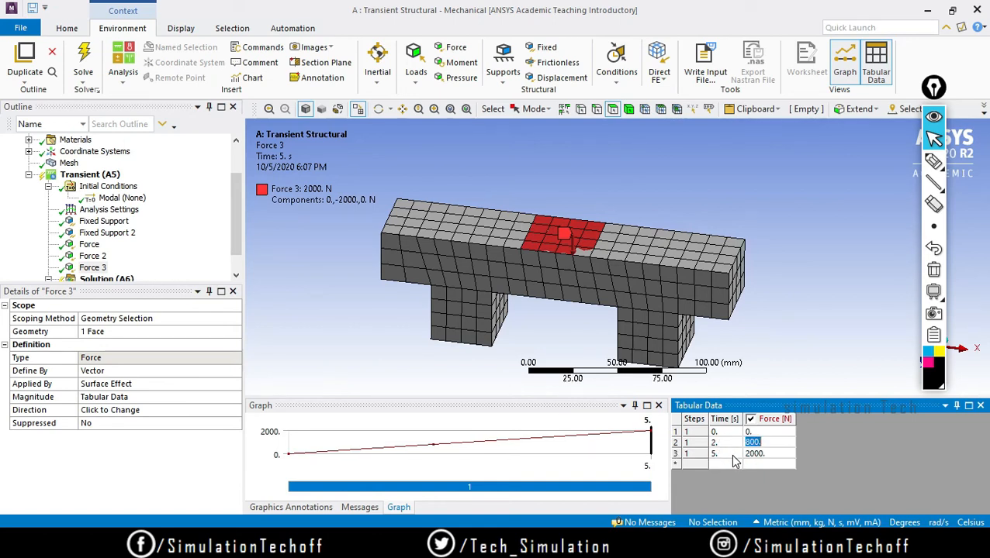
{"action": "type", "text": "0"}
{"action": "key", "text": "Tab"}
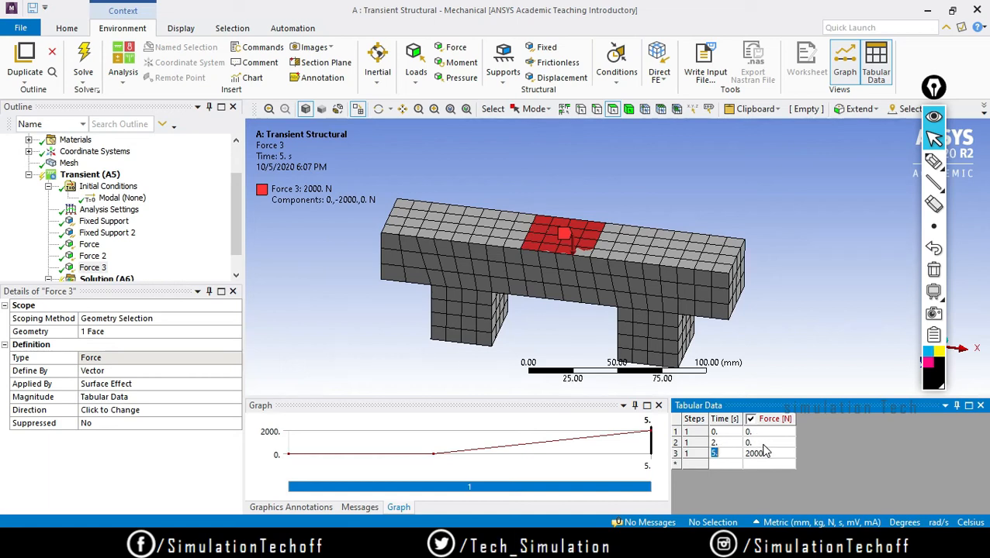
Add a 3 s time point with 2000 N to the third force's table.
{"action": "left_click", "coordinate": [724, 466]}
{"action": "key", "text": "Return"}
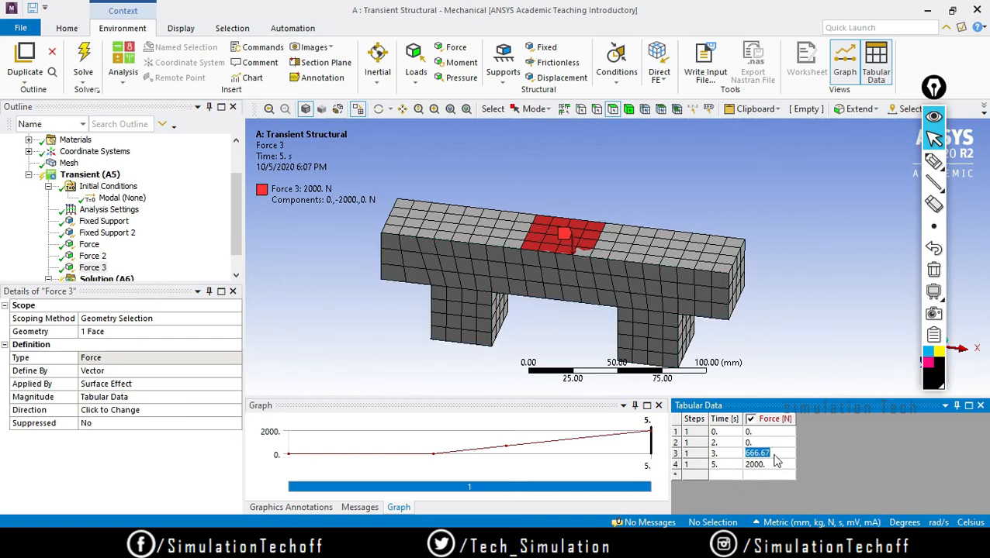
{"action": "type", "text": "2000"}
{"action": "key", "text": "Return"}
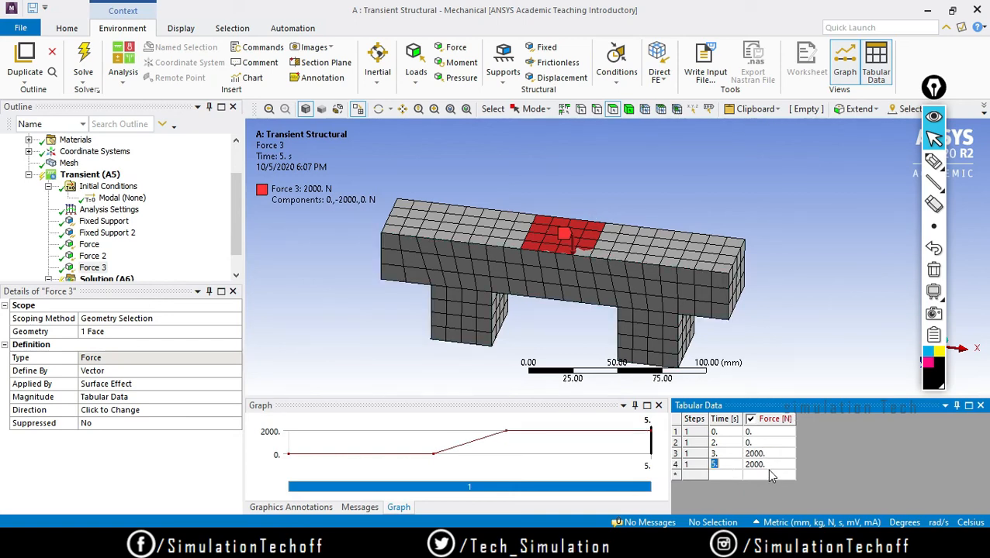
Add a 4 s time point with 0 N to the third force's table and set 0 N at 5 s.
{"action": "left_click", "coordinate": [717, 475]}
{"action": "type", "text": "4"}
{"action": "key", "text": "Return"}
{"action": "type", "text": "0"}
{"action": "key", "text": "Return"}
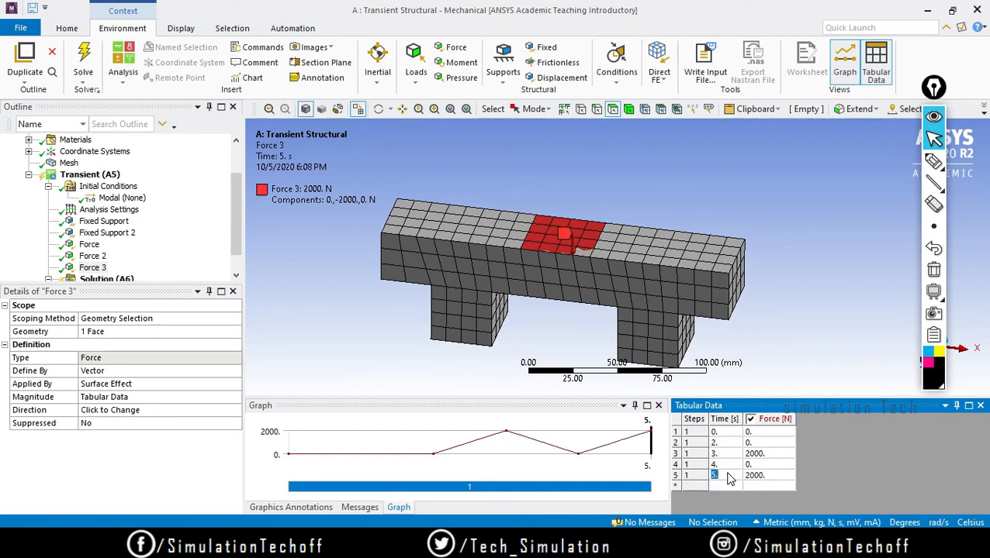
{"action": "left_click", "coordinate": [771, 474]}
{"action": "type", "text": "0"}
{"action": "key", "text": "Return"}
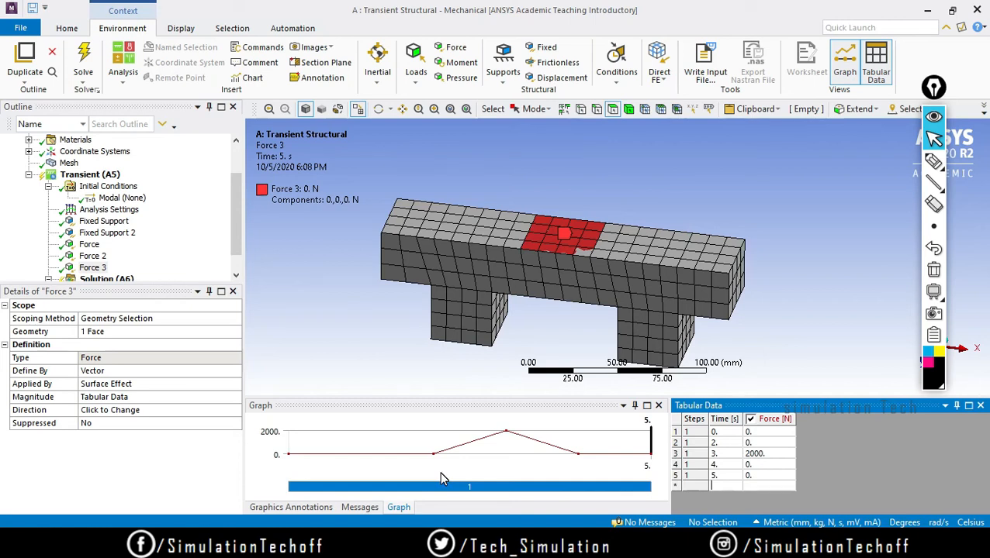
Insert a fourth force in the transient analysis and apply it to the top face segment next to the third force, farther from the first.
{"action": "left_click", "coordinate": [92, 176]}
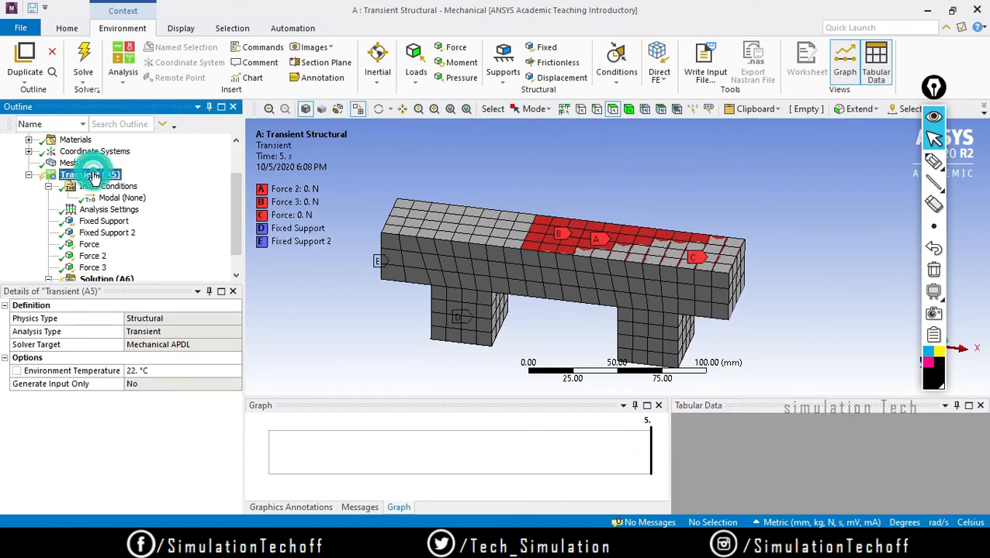
{"action": "right_click", "coordinate": [94, 178]}
{"action": "mouse_move", "coordinate": [127, 180]}
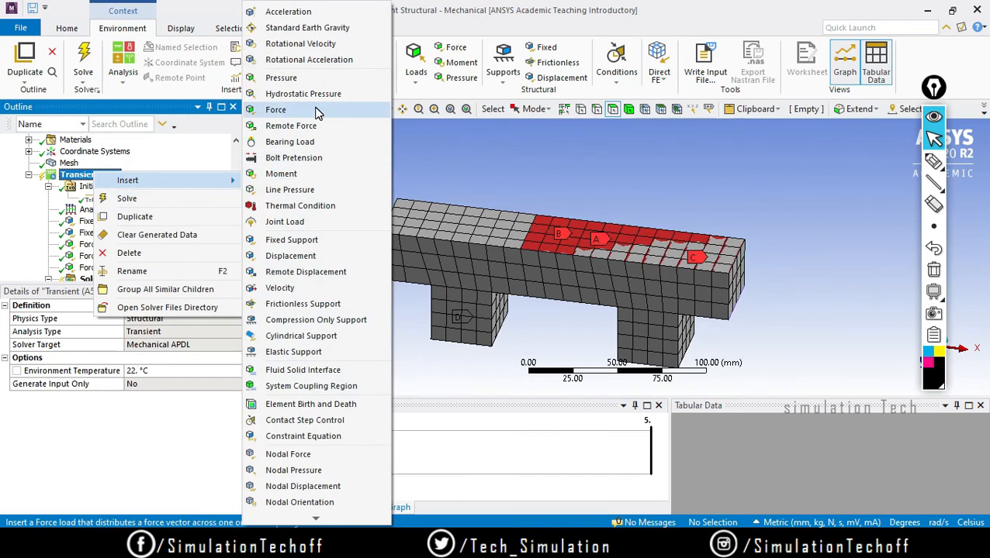
{"action": "left_click", "coordinate": [277, 110]}
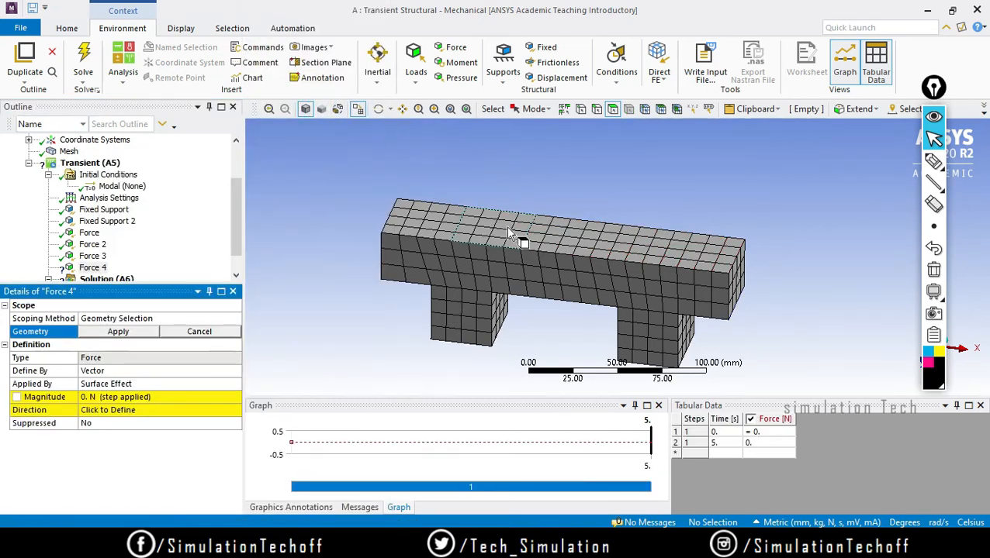
{"action": "left_click", "coordinate": [509, 233]}
{"action": "left_click", "coordinate": [118, 331]}
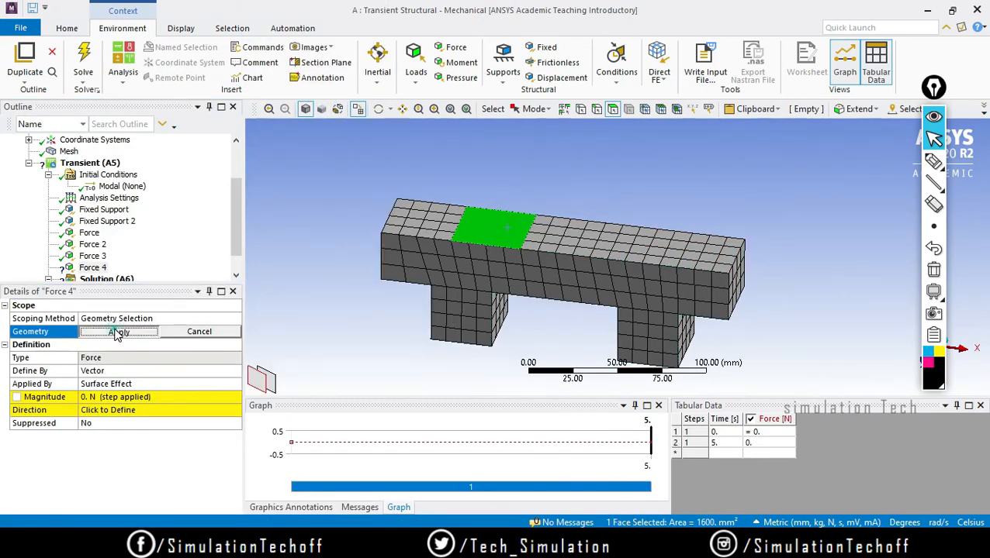
Set the fourth force's magnitude to 2000 N and reverse its direction so it acts downward.
{"action": "left_click", "coordinate": [163, 395]}
{"action": "type", "text": "2000"}
{"action": "key", "text": "Return"}
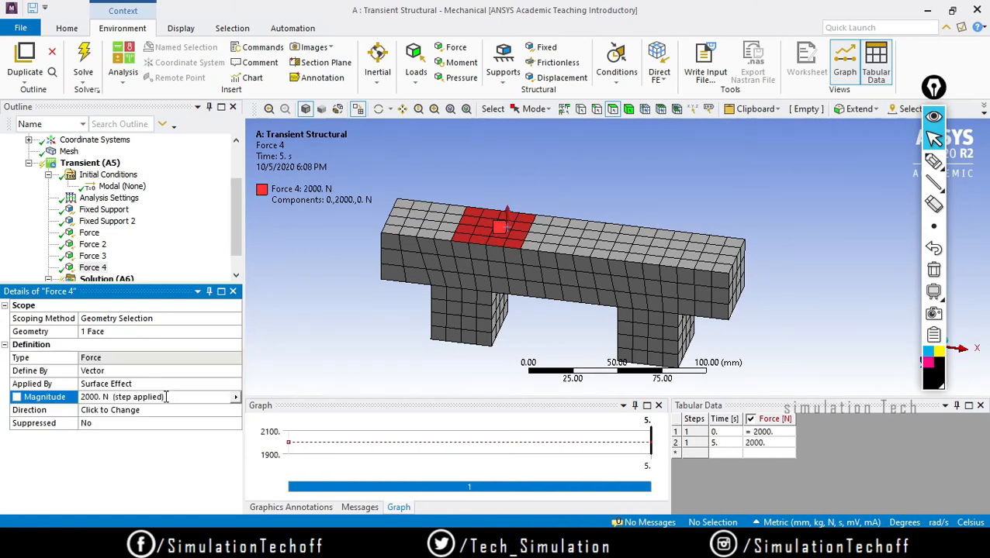
{"action": "left_click", "coordinate": [147, 409]}
{"action": "left_click", "coordinate": [276, 343]}
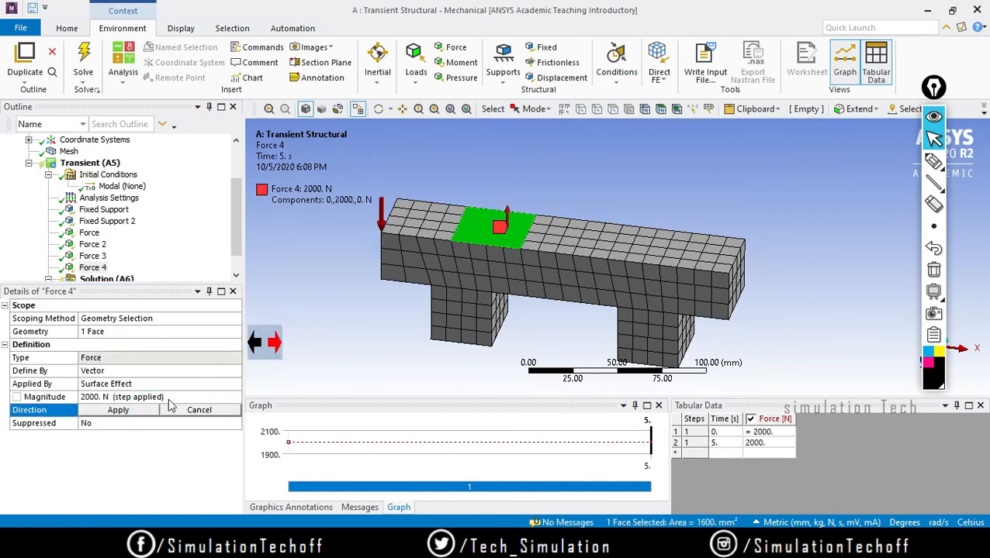
{"action": "left_click", "coordinate": [124, 410]}
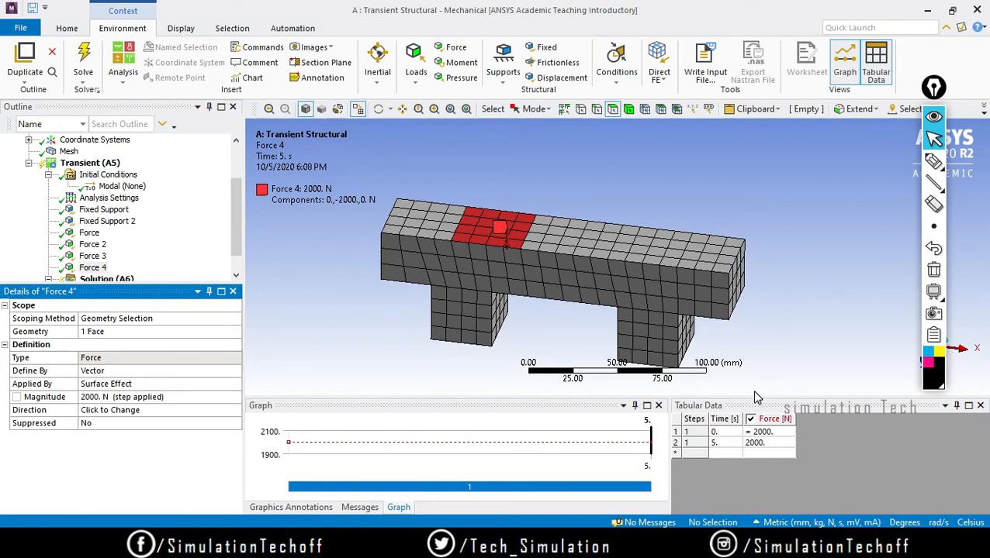
Set the fourth force to 0 N at 0 s and add a 3 s time point with 0 N.
{"action": "left_click", "coordinate": [758, 432]}
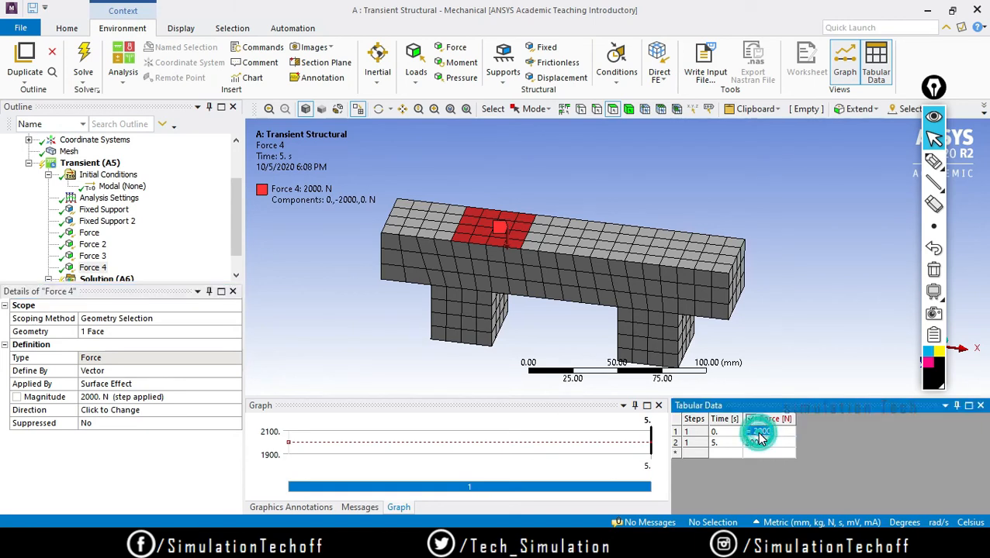
{"action": "type", "text": "0"}
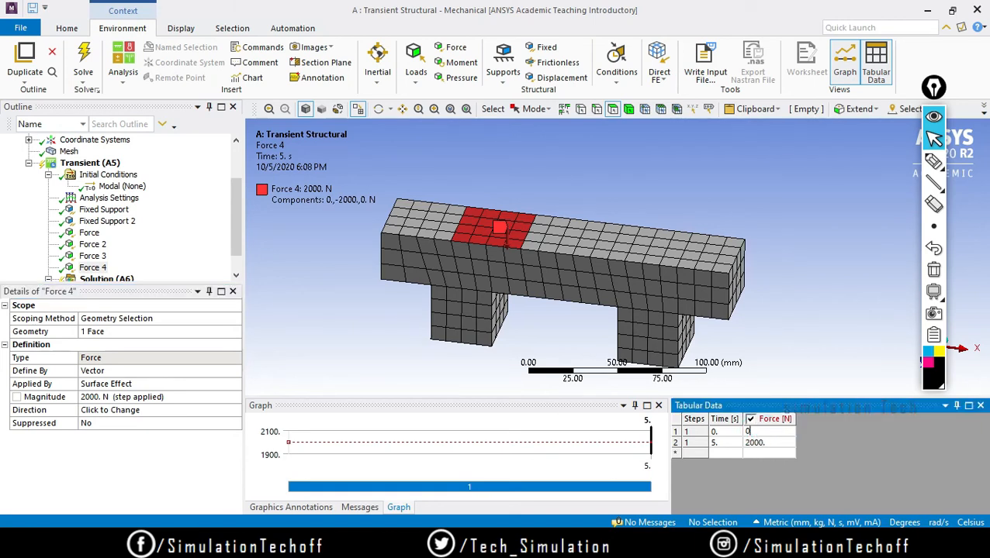
{"action": "key", "text": "Tab"}
{"action": "left_click", "coordinate": [730, 448]}
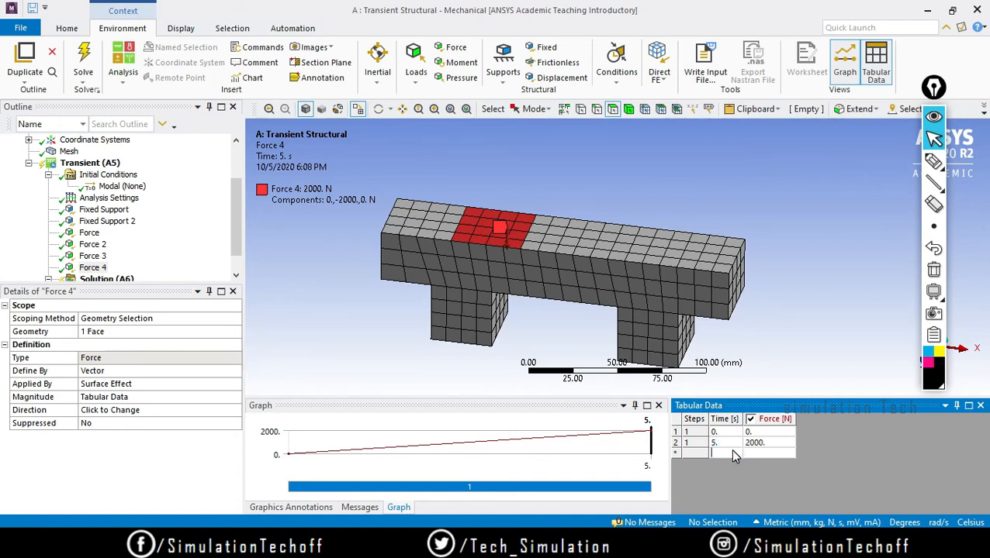
{"action": "type", "text": "3"}
{"action": "key", "text": "Tab"}
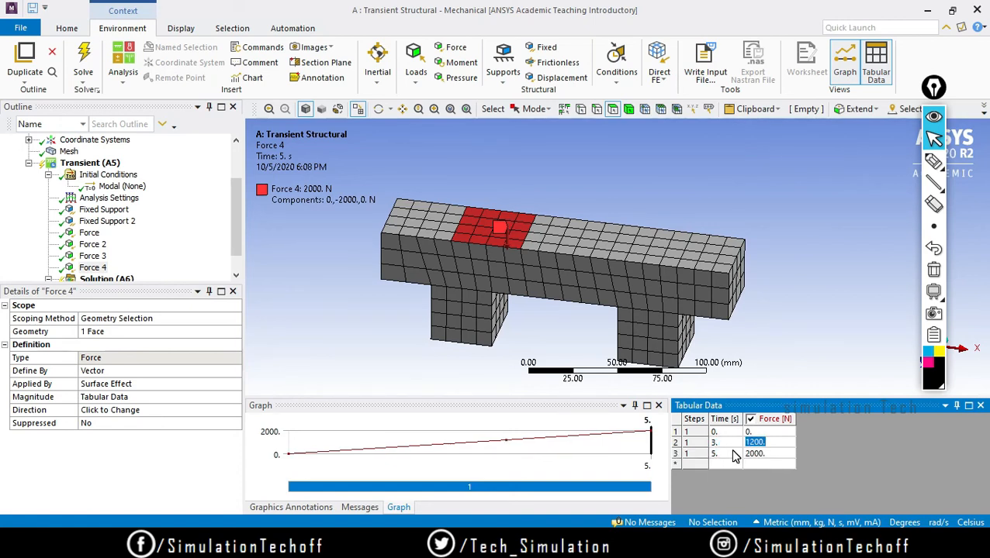
{"action": "type", "text": "0."}
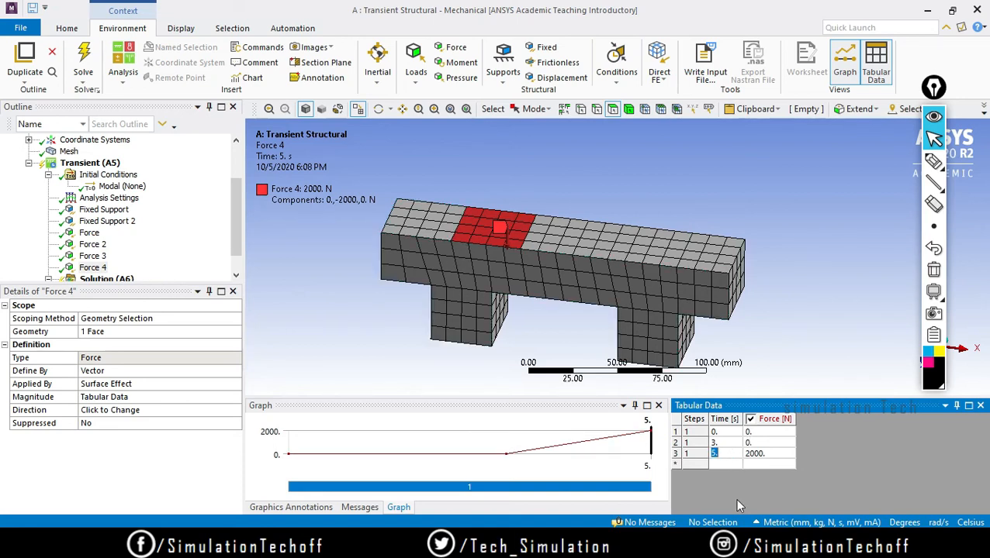
Add a 4 s time point with 2000 N to the fourth force's table and set 0 N at 5 s.
{"action": "left_click", "coordinate": [724, 463]}
{"action": "type", "text": "4"}
{"action": "key", "text": "Tab"}
{"action": "type", "text": "20"}
{"action": "left_click", "coordinate": [726, 463]}
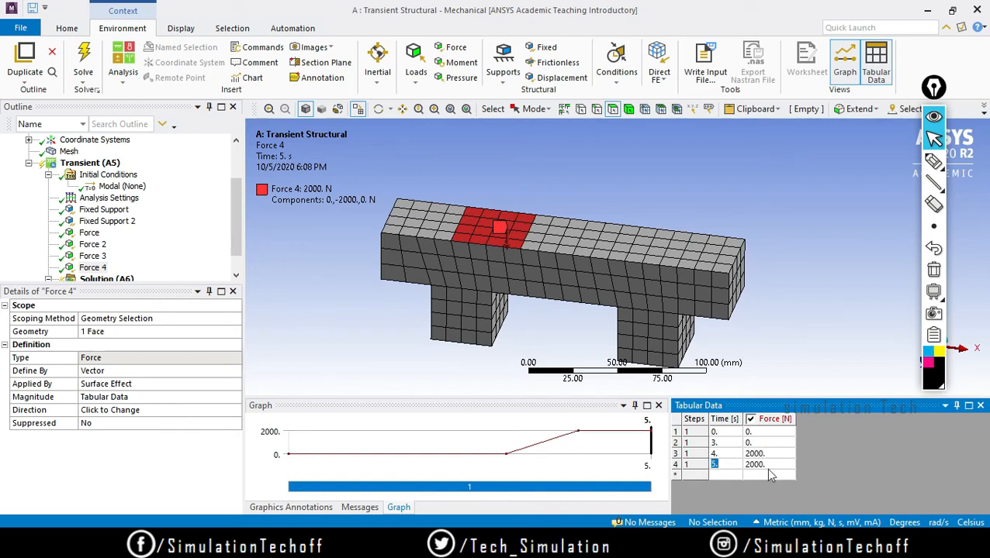
{"action": "key", "text": "Tab"}
{"action": "type", "text": "0"}
{"action": "key", "text": "Tab"}
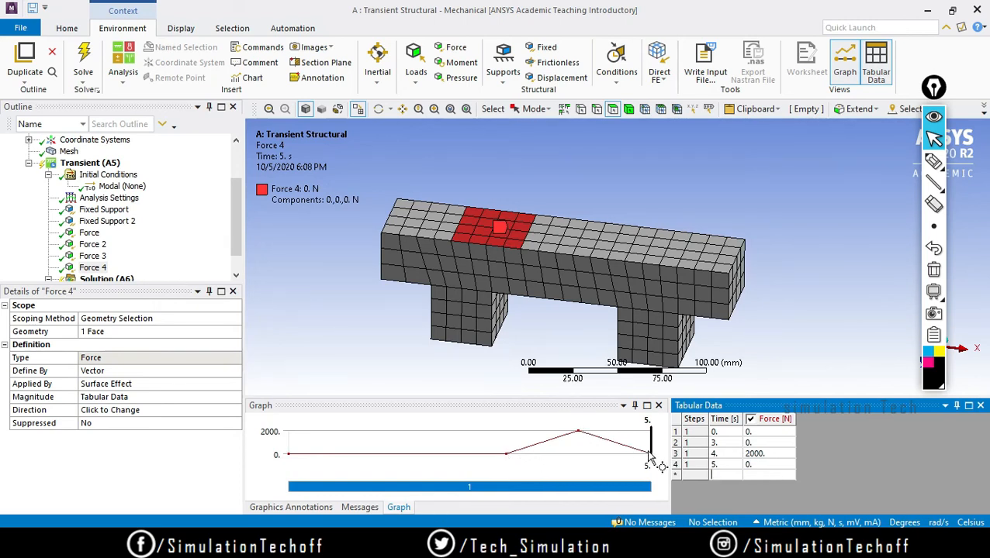
Insert a fifth force in the transient analysis and apply it to the end top face segment beyond the fourth force.
{"action": "left_click", "coordinate": [100, 165]}
{"action": "right_click", "coordinate": [99, 166]}
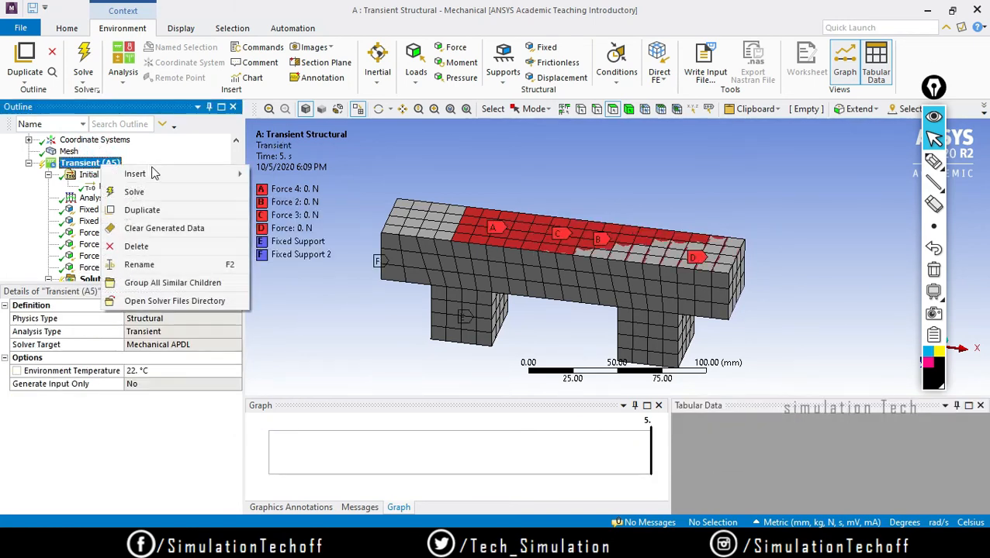
{"action": "left_click", "coordinate": [159, 174]}
{"action": "left_click", "coordinate": [283, 109]}
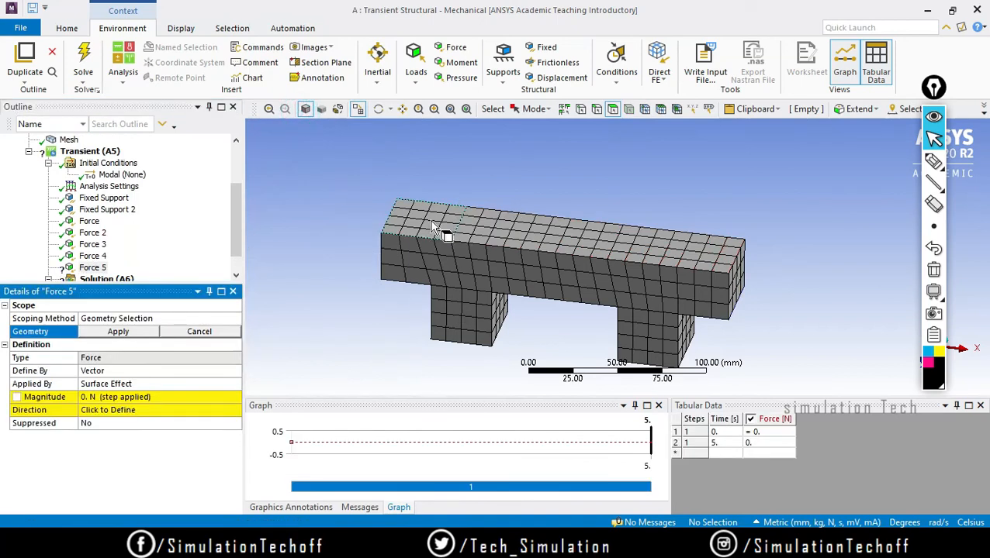
{"action": "left_click", "coordinate": [422, 221]}
{"action": "left_click", "coordinate": [139, 334]}
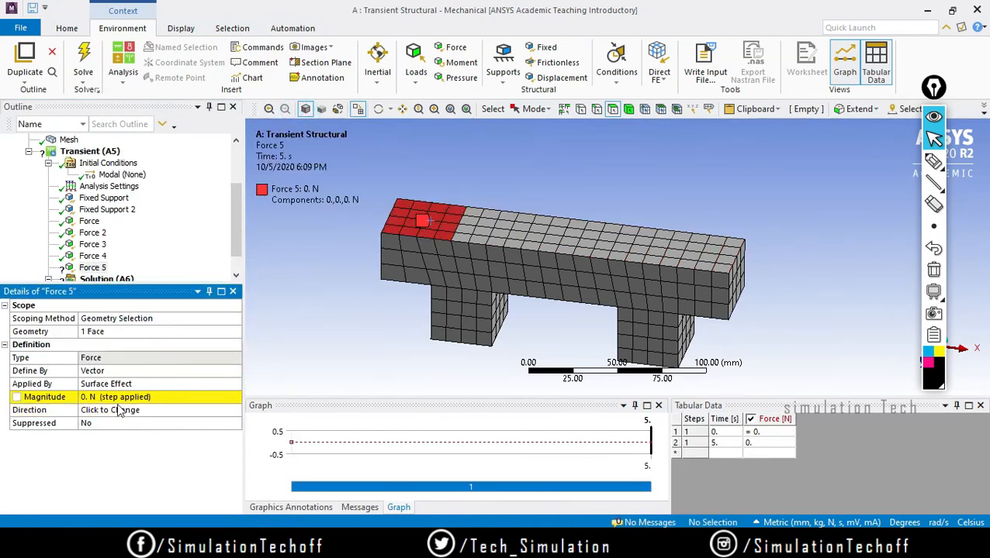
Set the fifth force's magnitude to 2000 N and reverse its direction so it acts downward.
{"action": "left_click", "coordinate": [98, 395]}
{"action": "type", "text": "20"}
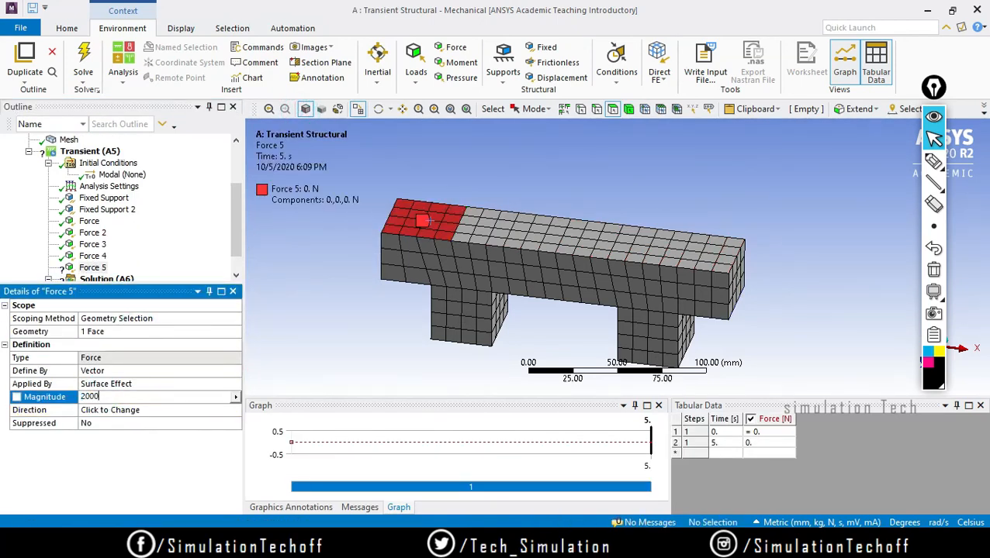
{"action": "type", "text": "00"}
{"action": "key", "text": "Return"}
{"action": "left_click", "coordinate": [121, 411]}
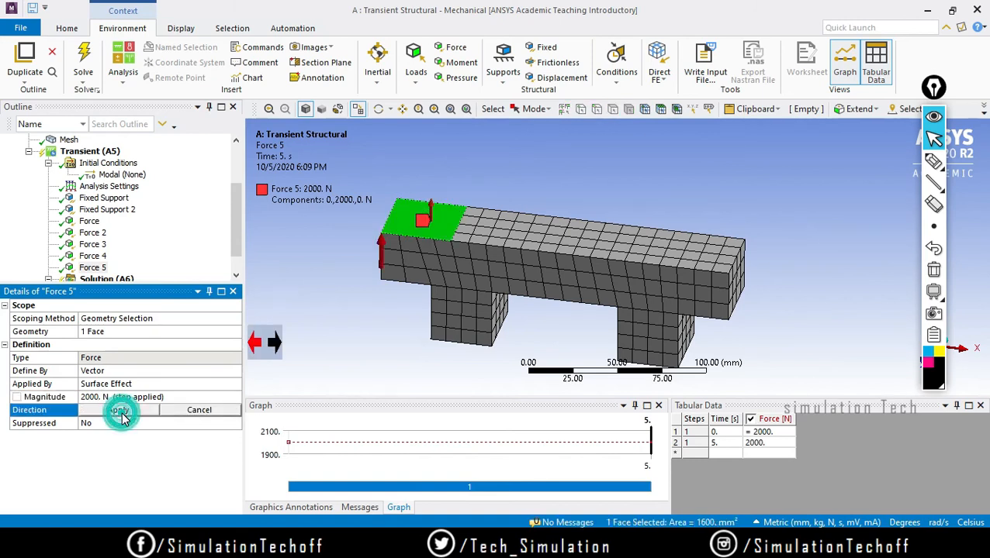
{"action": "left_click", "coordinate": [273, 342]}
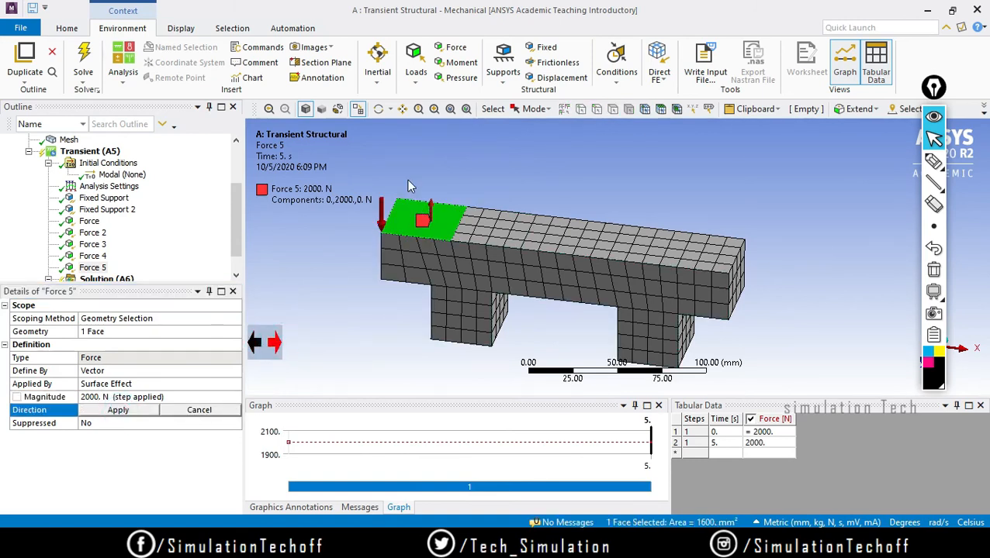
{"action": "left_click", "coordinate": [110, 411]}
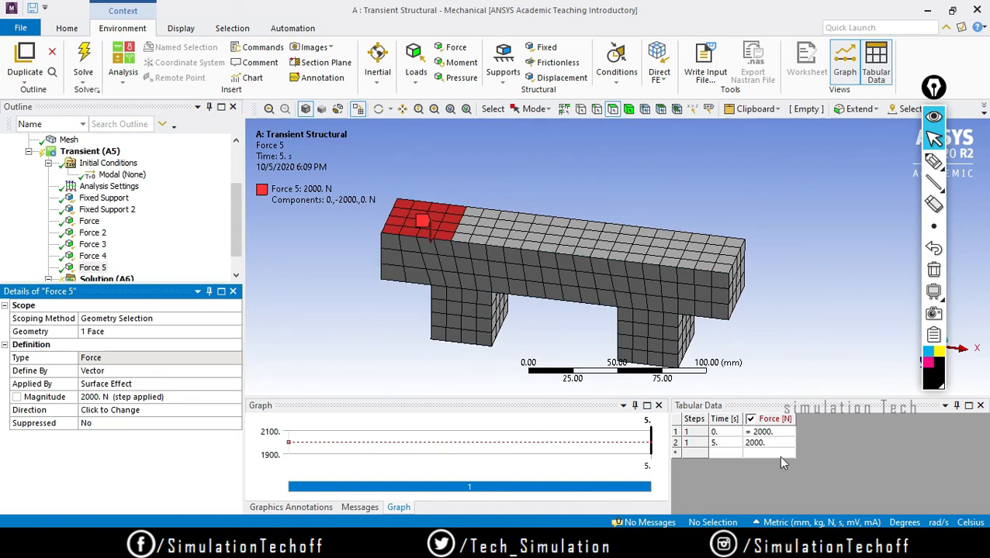
Set the fifth force to 0 N at 0 s and add a 4 s time point with 0 N.
{"action": "left_click", "coordinate": [758, 434]}
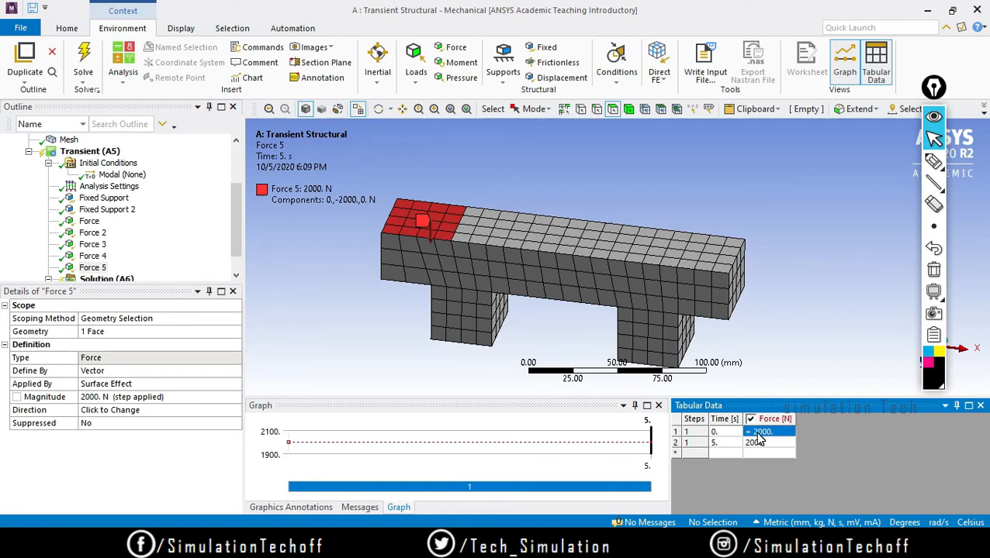
{"action": "type", "text": "0"}
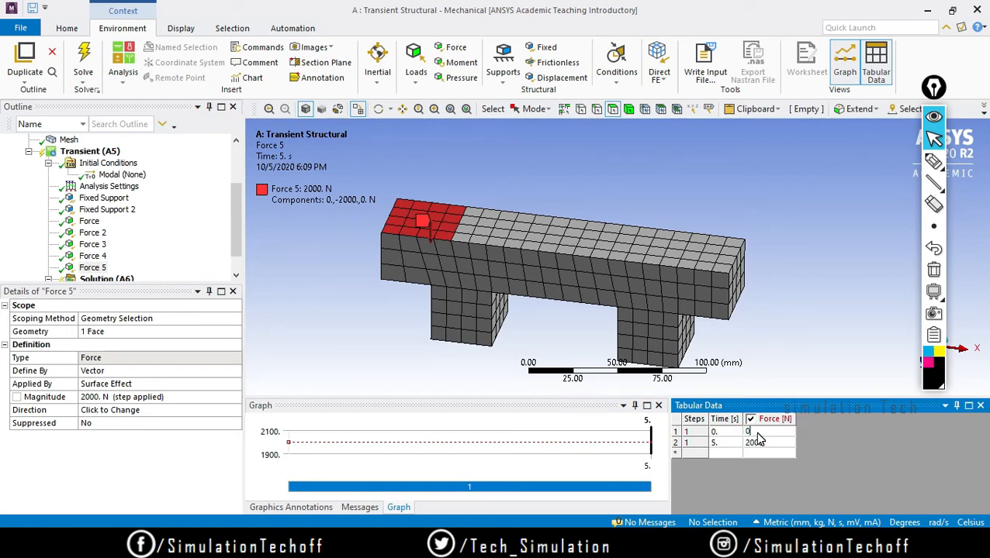
{"action": "key", "text": "Return"}
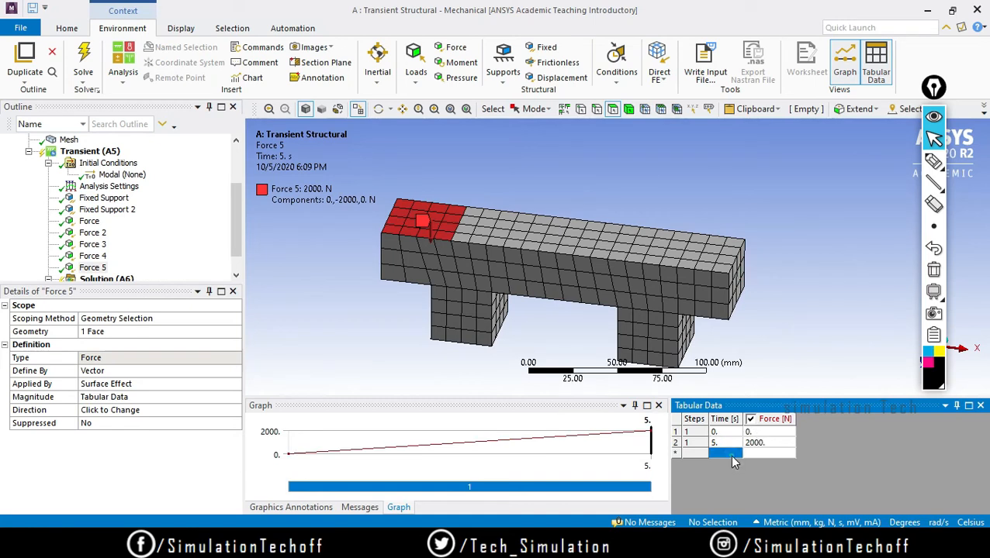
{"action": "type", "text": "4"}
{"action": "key", "text": "Return"}
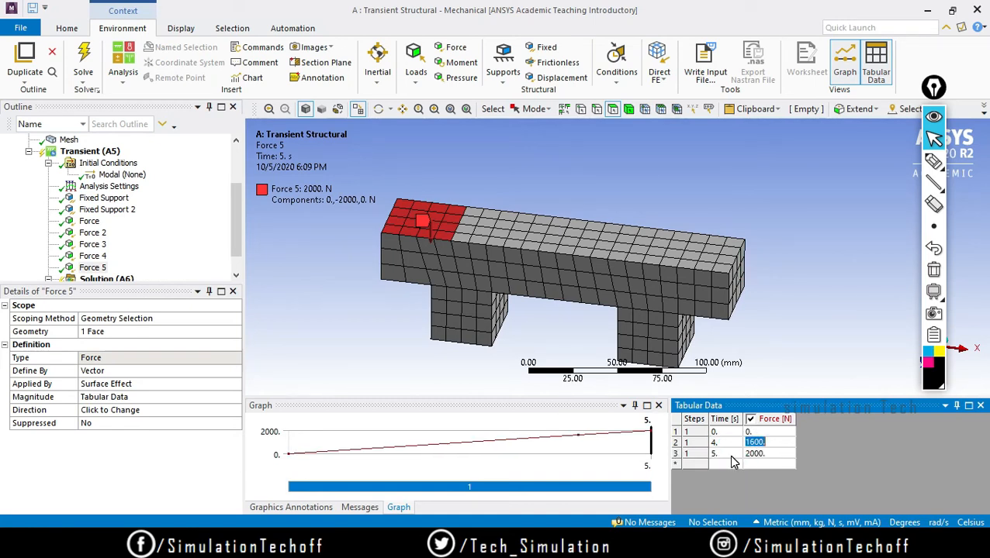
{"action": "type", "text": "0."}
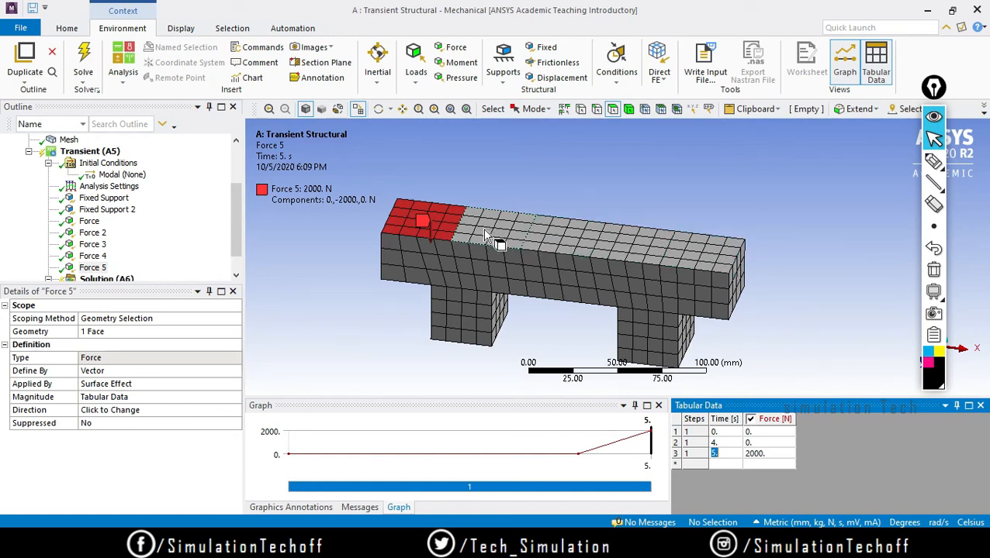
{"action": "left_click", "coordinate": [861, 313]}
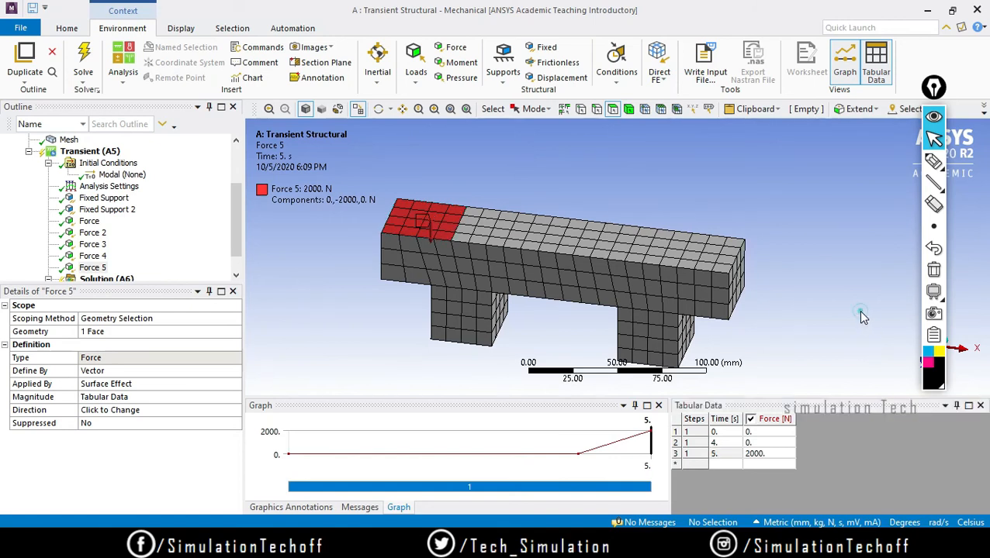
Display all five forces together on the beam and examine their combined load-time graph in the analysis settings.
{"action": "left_click", "coordinate": [88, 222], "text": "ctrl"}
{"action": "left_click", "coordinate": [90, 234], "text": "ctrl"}
{"action": "left_click", "coordinate": [92, 245], "text": "ctrl"}
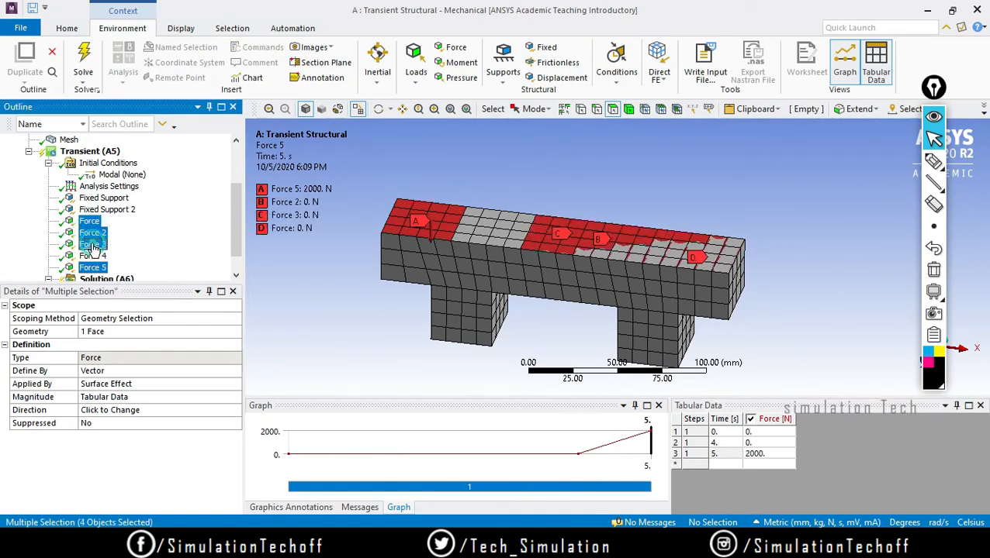
{"action": "left_click", "coordinate": [93, 257], "text": "ctrl"}
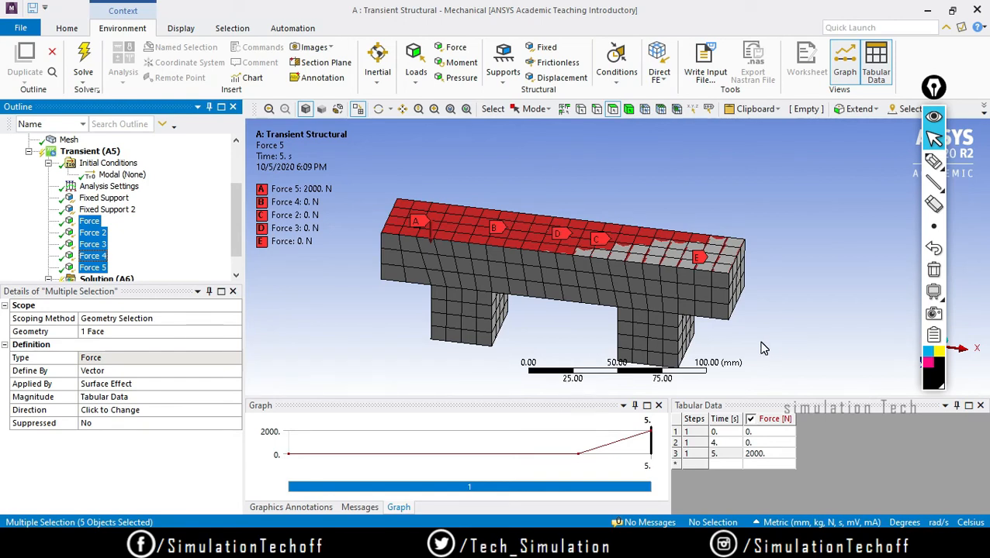
{"action": "left_click", "coordinate": [93, 210]}
{"action": "left_click", "coordinate": [100, 187]}
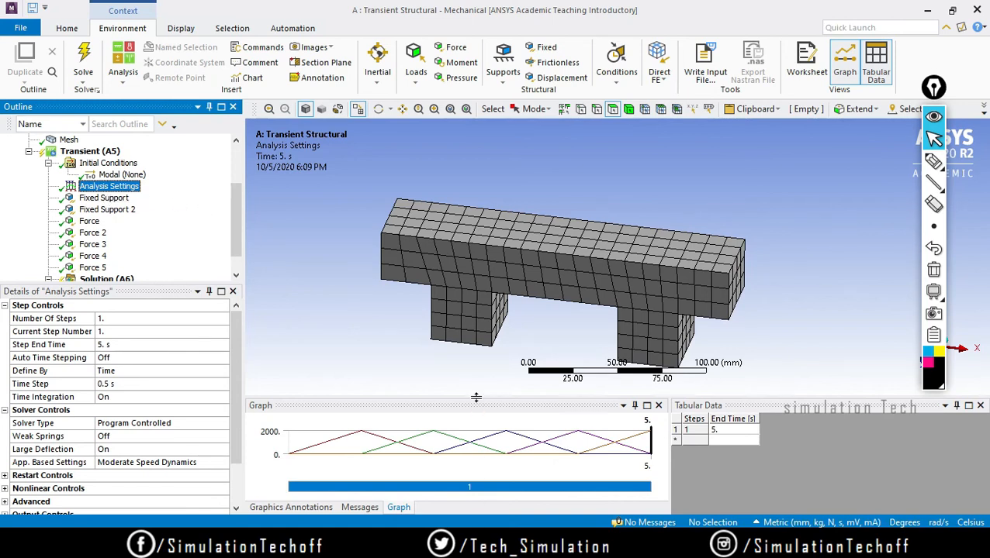
{"action": "left_click_drag", "start_coordinate": [476, 397], "coordinate": [476, 379]}
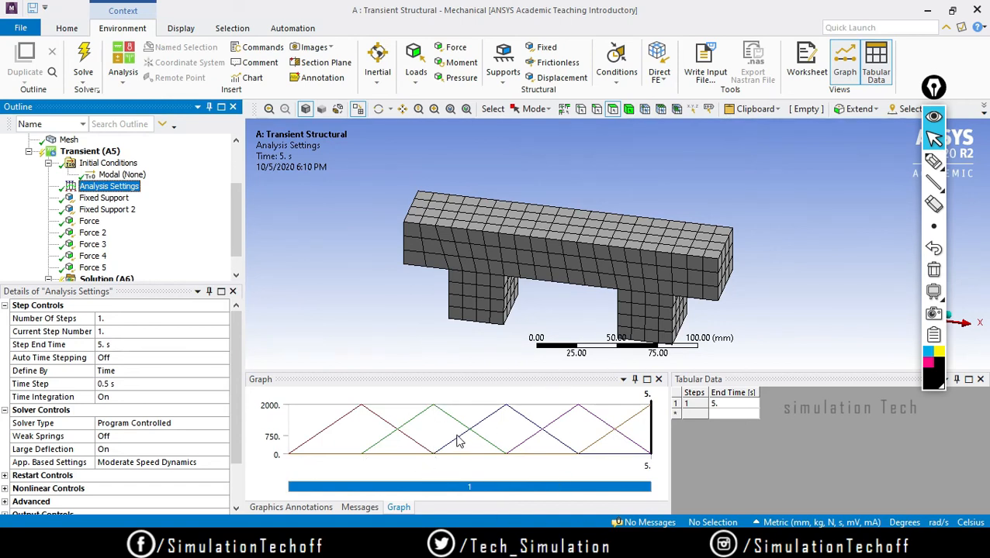
Review the loaded face and load-time curve of each of the five forces one after another.
{"action": "left_click", "coordinate": [91, 223]}
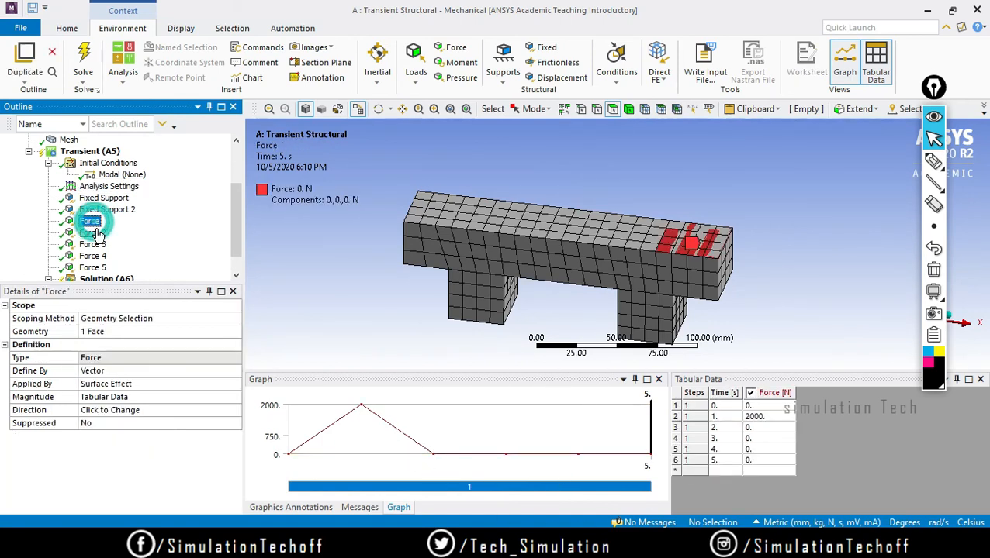
{"action": "left_click", "coordinate": [93, 232]}
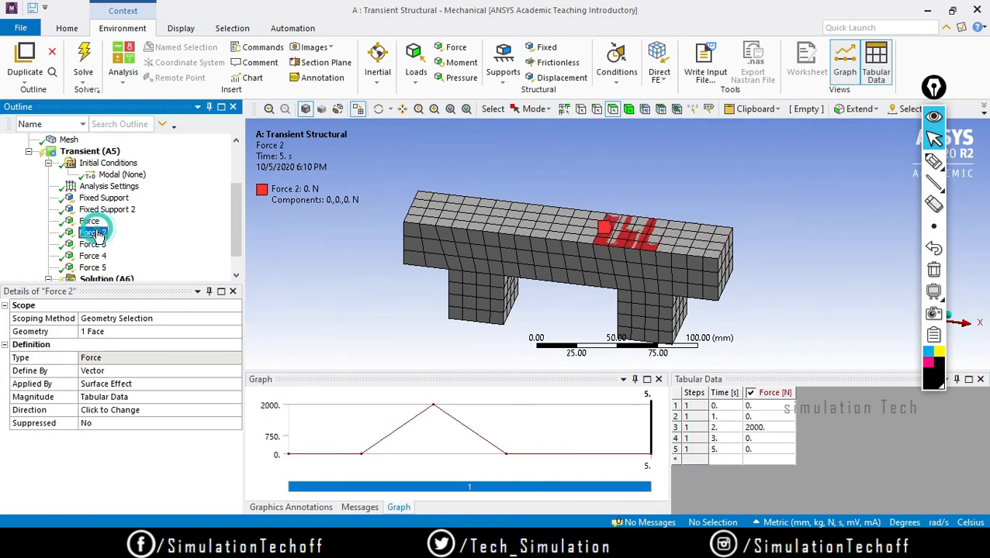
{"action": "left_click", "coordinate": [92, 244]}
{"action": "left_click", "coordinate": [93, 256]}
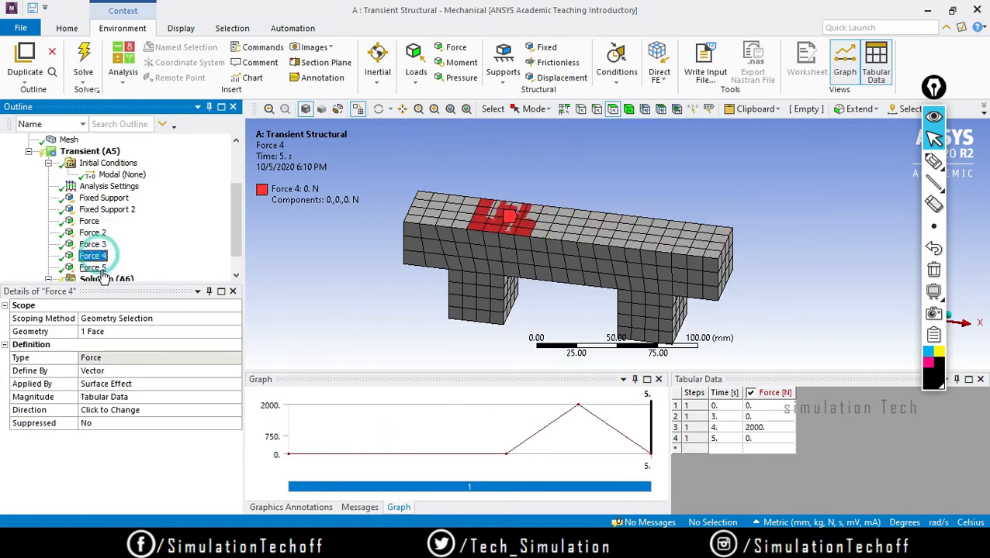
{"action": "left_click", "coordinate": [93, 268]}
Insert a total deformation result into the transient solution.
{"action": "left_click_drag", "start_coordinate": [232, 208], "coordinate": [228, 224]}
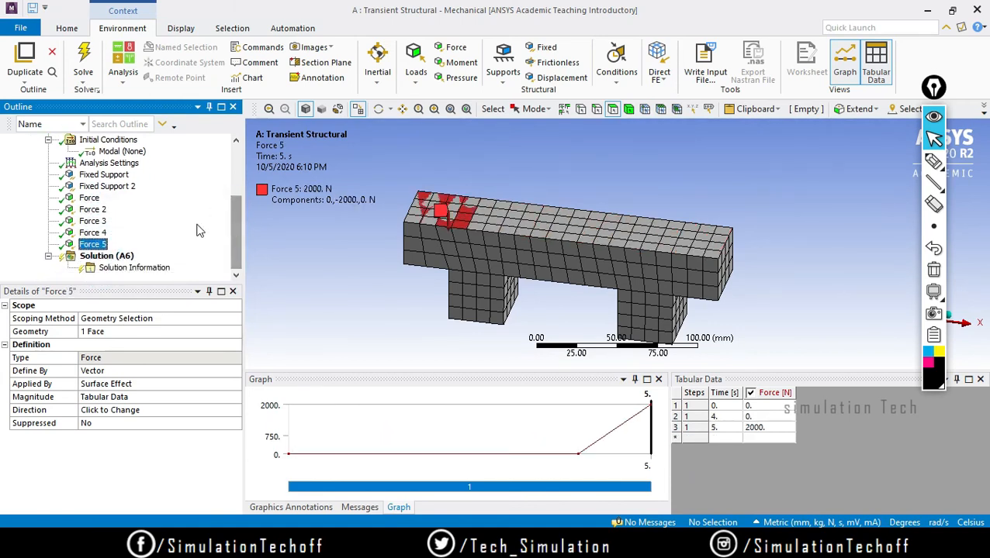
{"action": "left_click", "coordinate": [109, 258]}
{"action": "right_click", "coordinate": [109, 257]}
{"action": "mouse_move", "coordinate": [144, 265]}
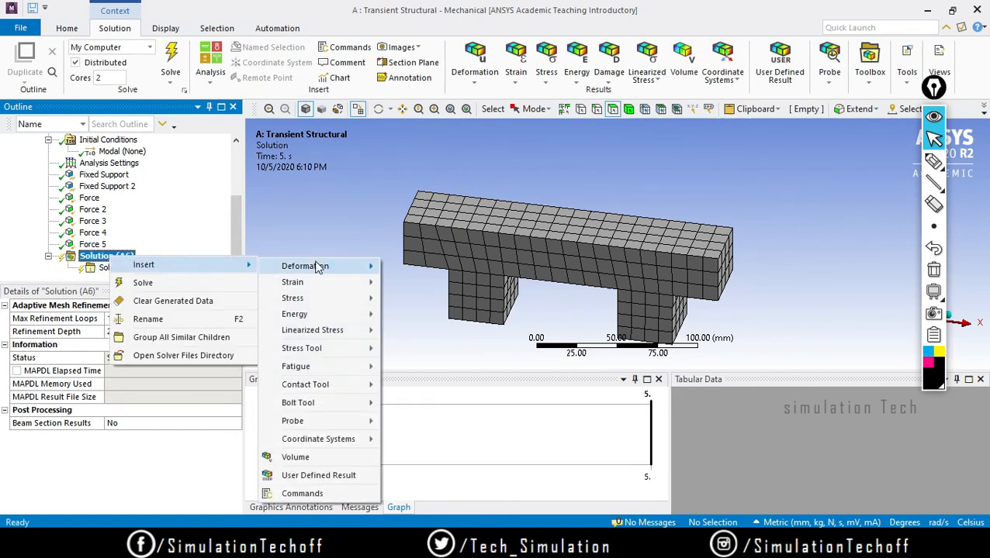
{"action": "mouse_move", "coordinate": [322, 267]}
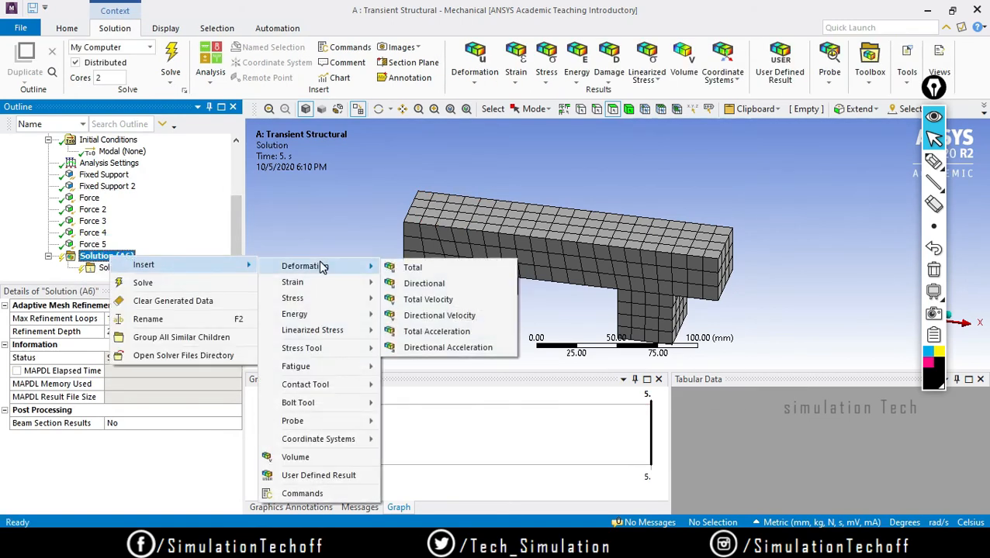
{"action": "left_click", "coordinate": [403, 268]}
Insert an equivalent (von-Mises) stress result and solve the analysis, allowing the solver process through the firewall on private networks.
{"action": "left_click", "coordinate": [106, 244]}
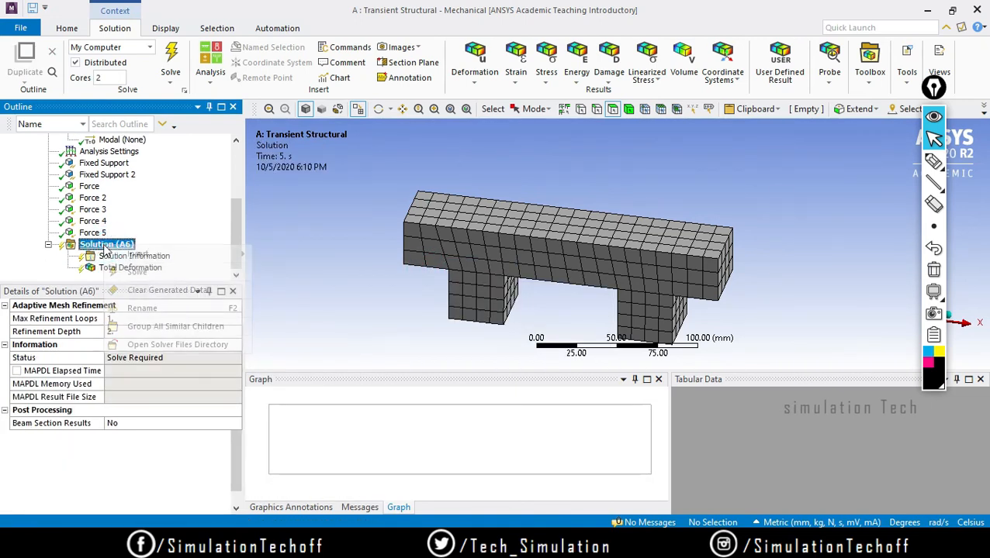
{"action": "right_click", "coordinate": [106, 244]}
{"action": "mouse_move", "coordinate": [143, 254]}
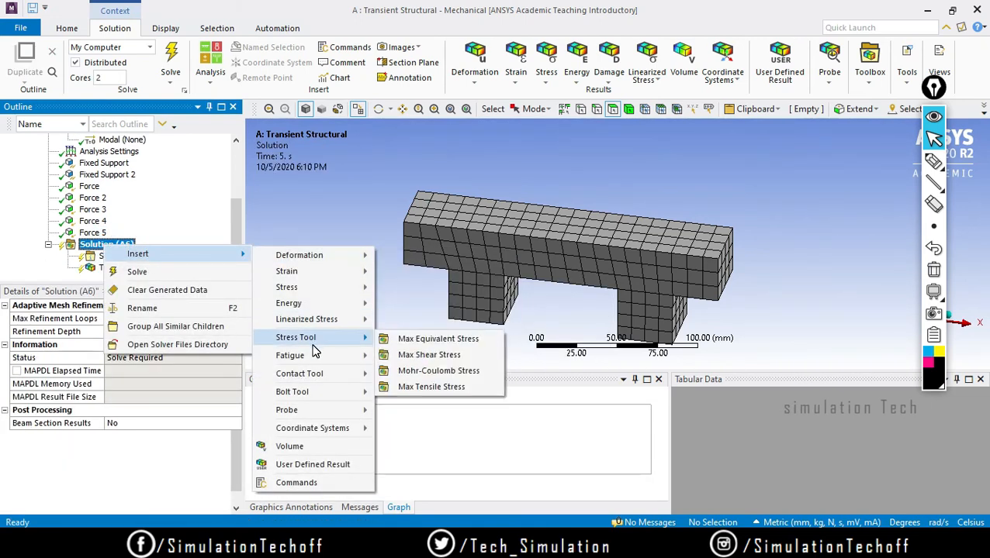
{"action": "mouse_move", "coordinate": [311, 287]}
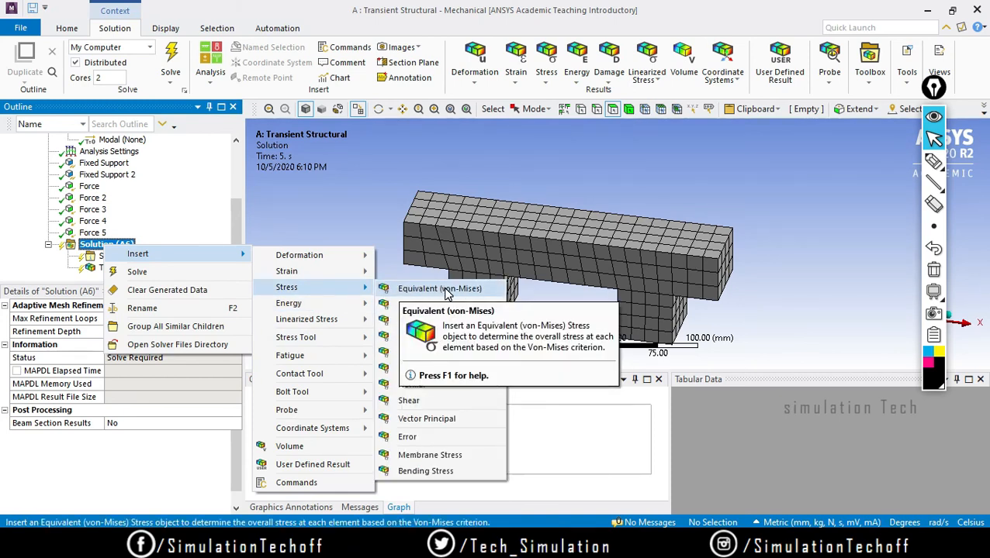
{"action": "left_click", "coordinate": [440, 289]}
{"action": "left_click", "coordinate": [170, 58]}
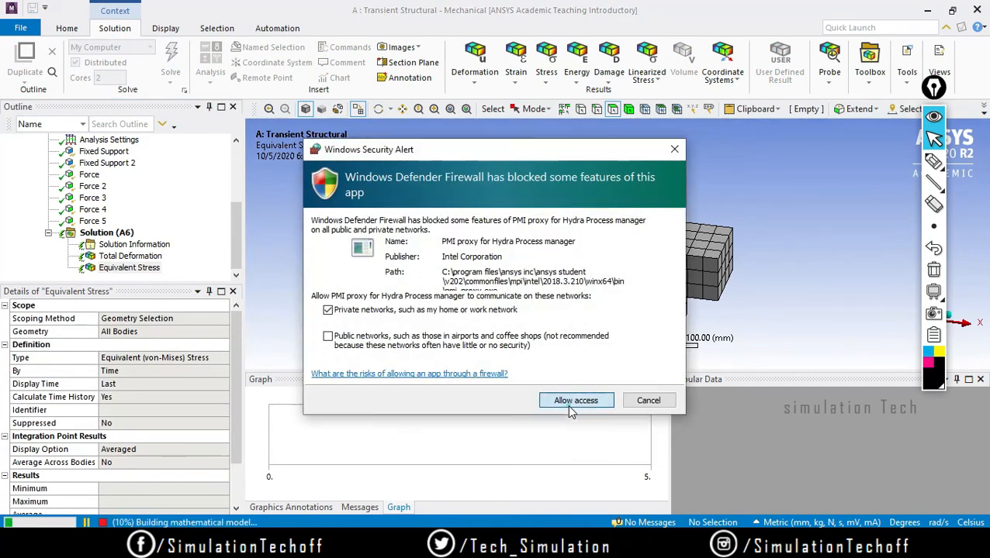
{"action": "left_click", "coordinate": [574, 401]}
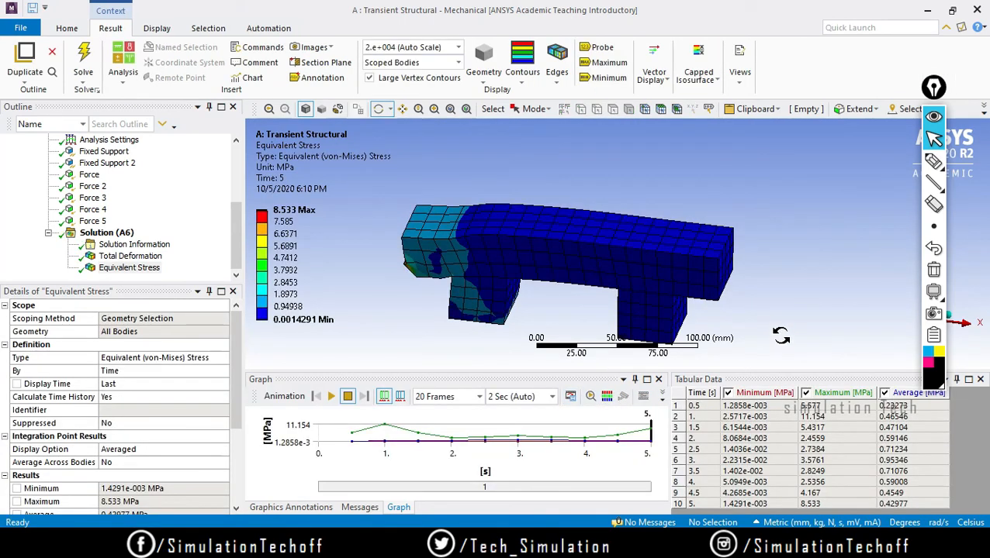
Enlarge the model view, animate the equivalent stress result, and pause it to view the beam from the front along the Z axis.
{"action": "left_click_drag", "start_coordinate": [931, 79], "coordinate": [942, 14]}
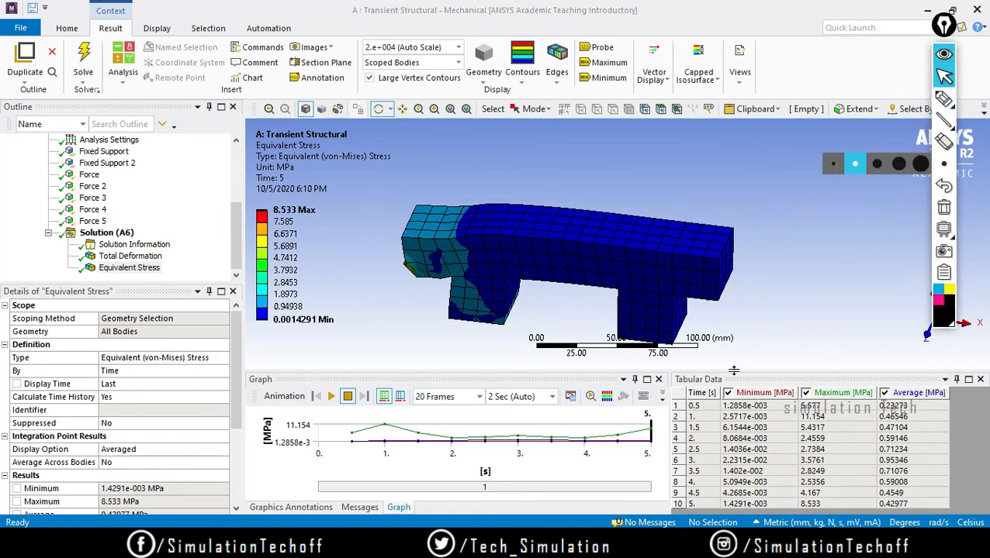
{"action": "left_click_drag", "start_coordinate": [733, 372], "coordinate": [733, 423]}
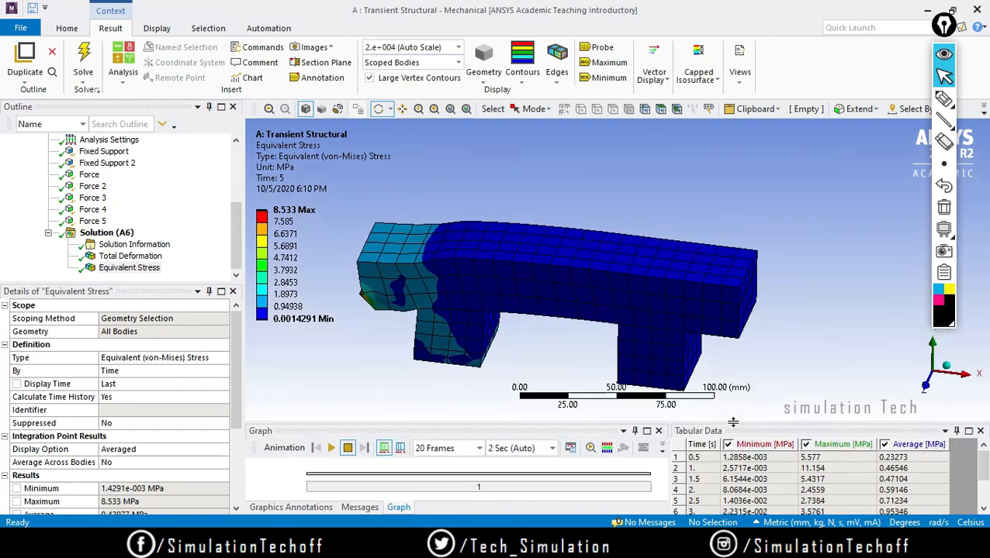
{"action": "left_click", "coordinate": [330, 448]}
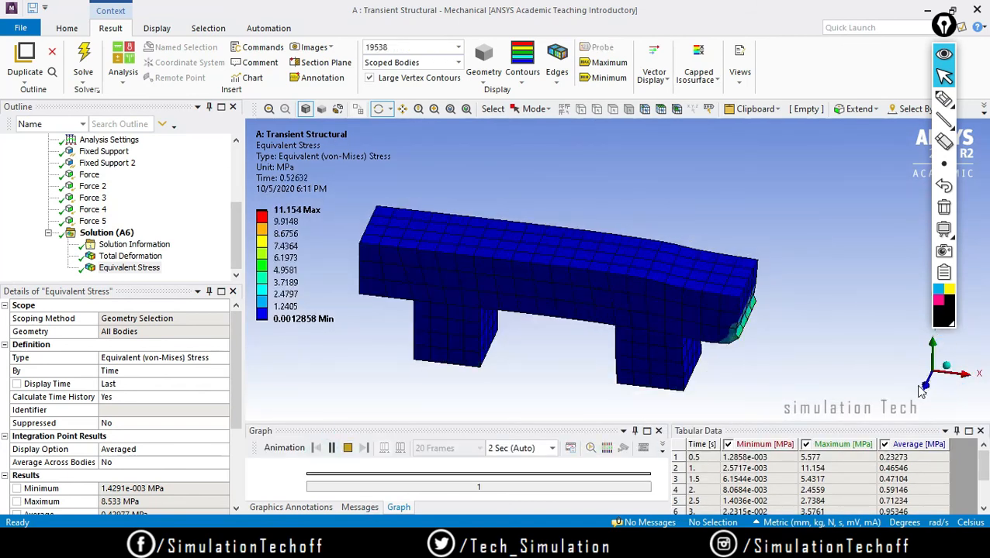
{"action": "left_click", "coordinate": [331, 449]}
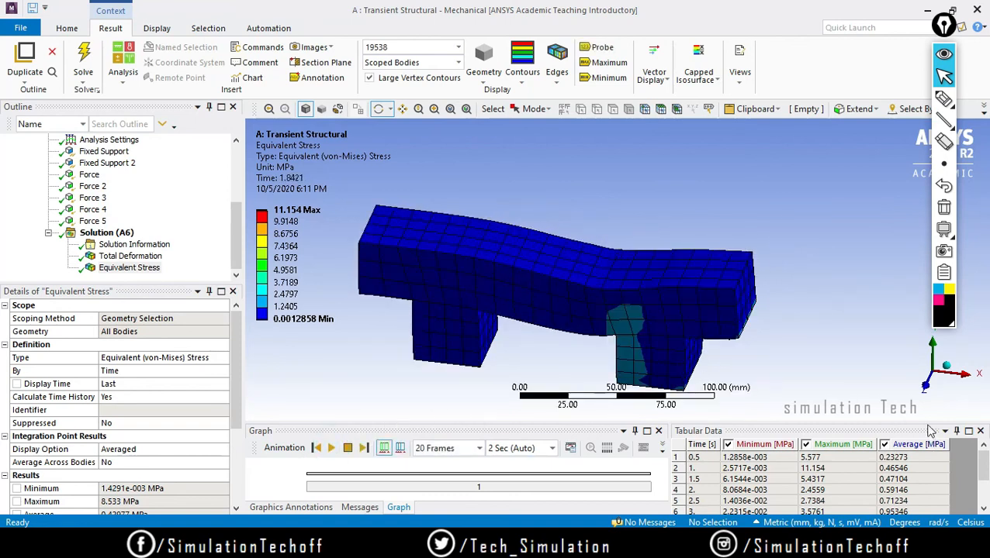
{"action": "left_click", "coordinate": [925, 390]}
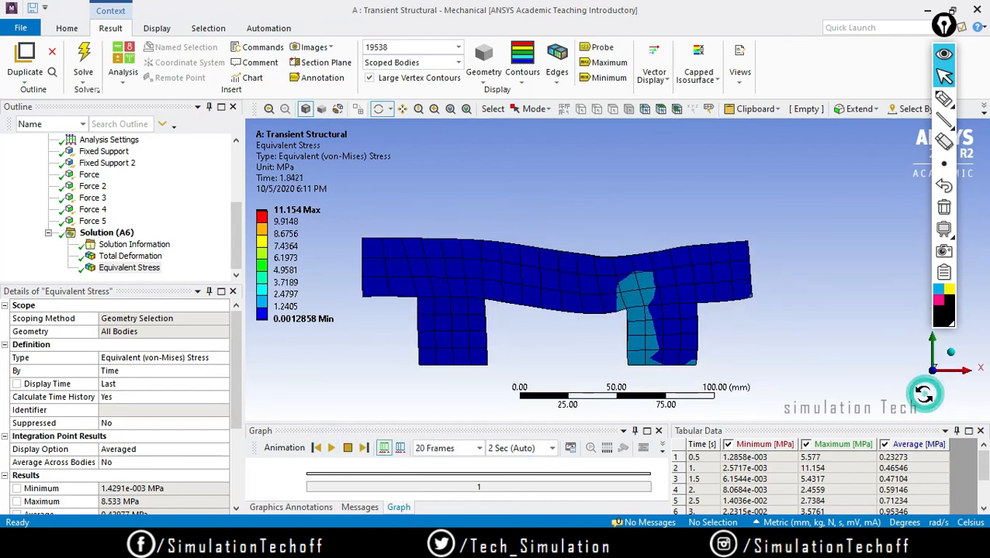
Set the equivalent stress animation to 100 frames over 1 second, play it at true-scale deformation, and pause it.
{"action": "left_click", "coordinate": [552, 448]}
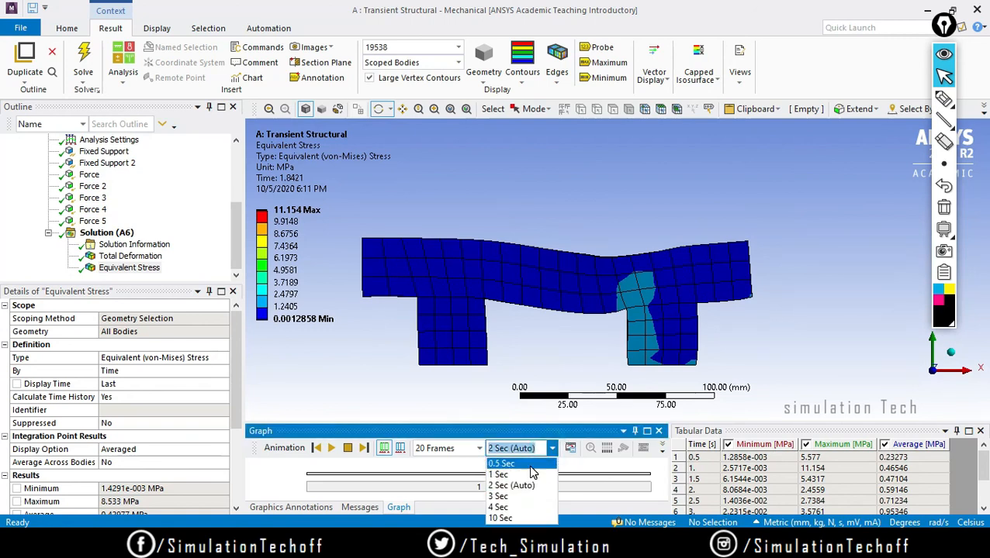
{"action": "left_click", "coordinate": [531, 466]}
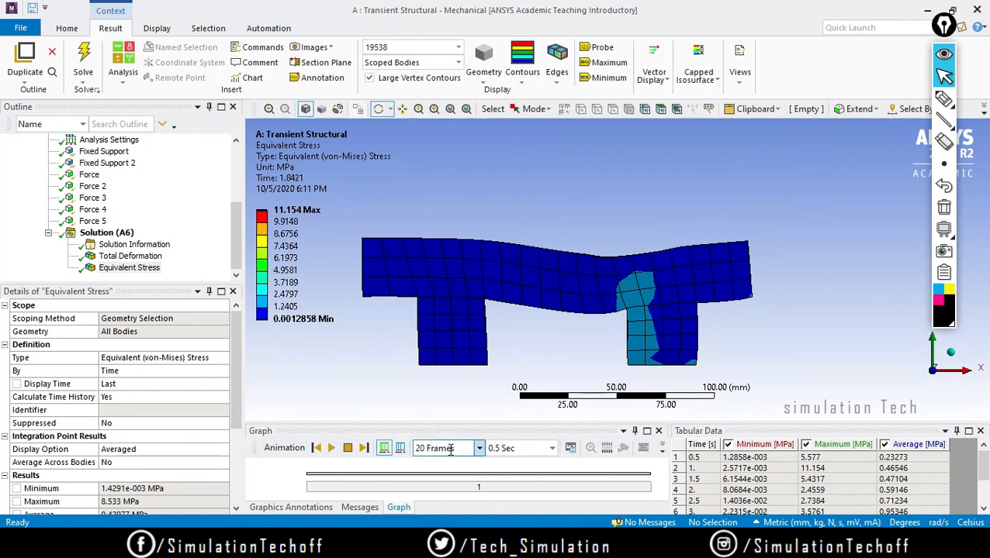
{"action": "left_click", "coordinate": [479, 449]}
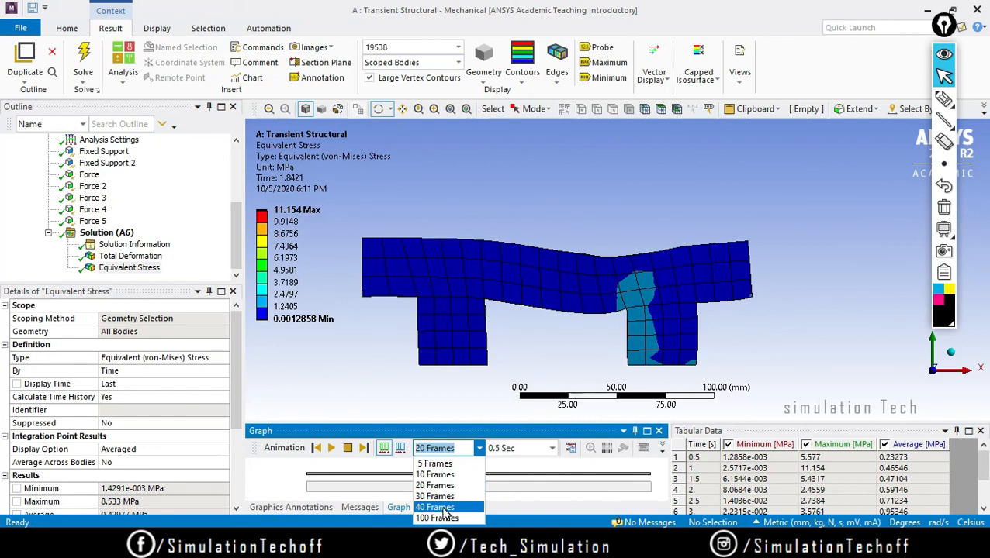
{"action": "left_click", "coordinate": [438, 518]}
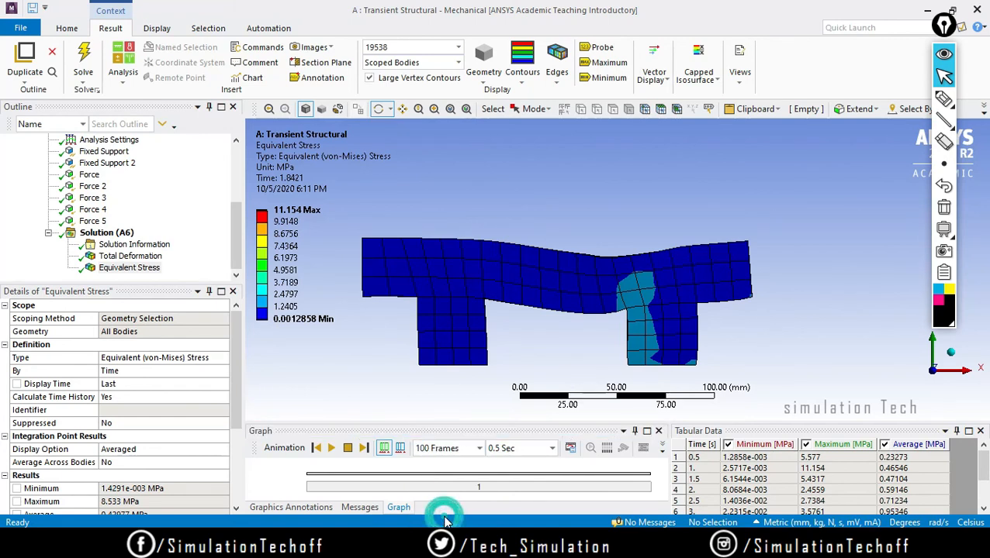
{"action": "left_click", "coordinate": [554, 450]}
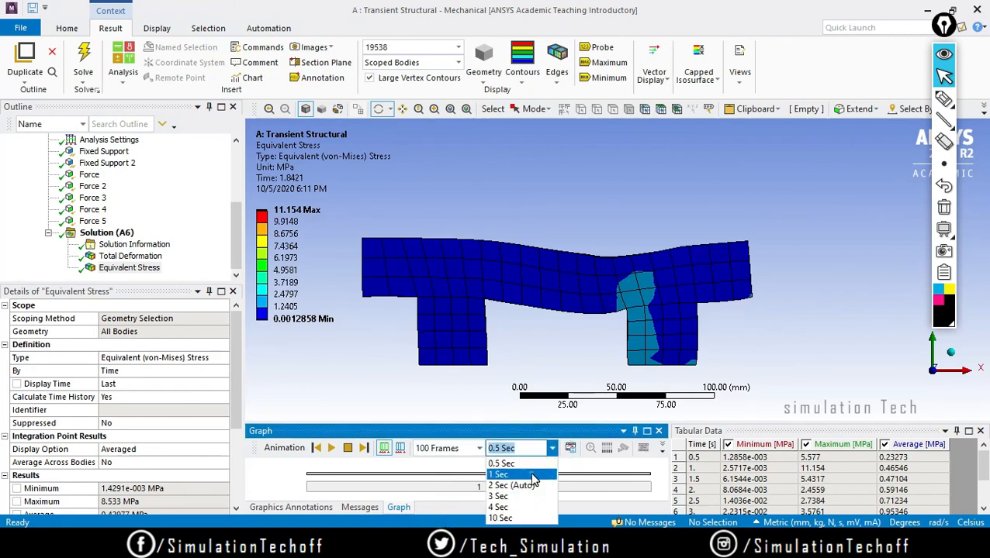
{"action": "left_click", "coordinate": [527, 471]}
{"action": "left_click", "coordinate": [331, 449]}
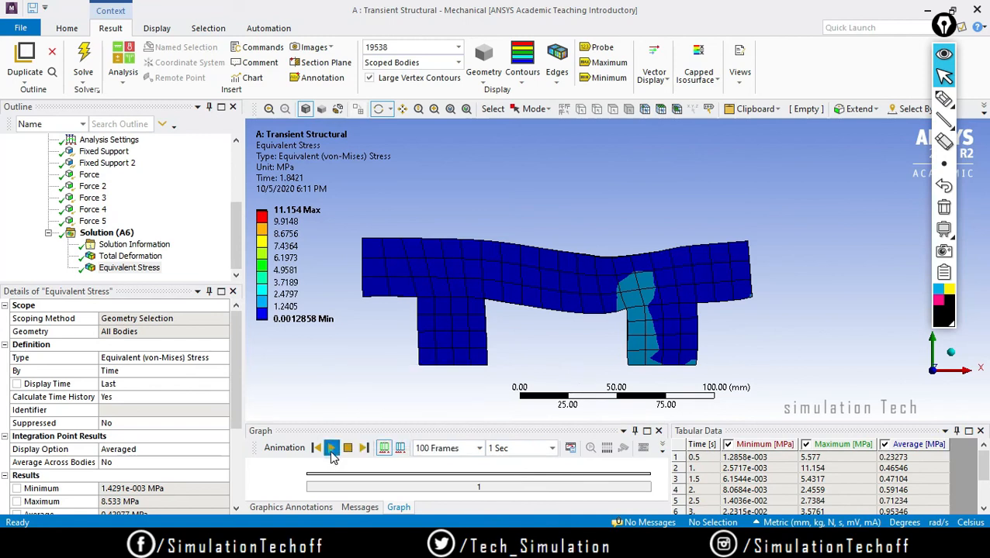
{"action": "left_click_drag", "start_coordinate": [735, 329], "coordinate": [647, 332]}
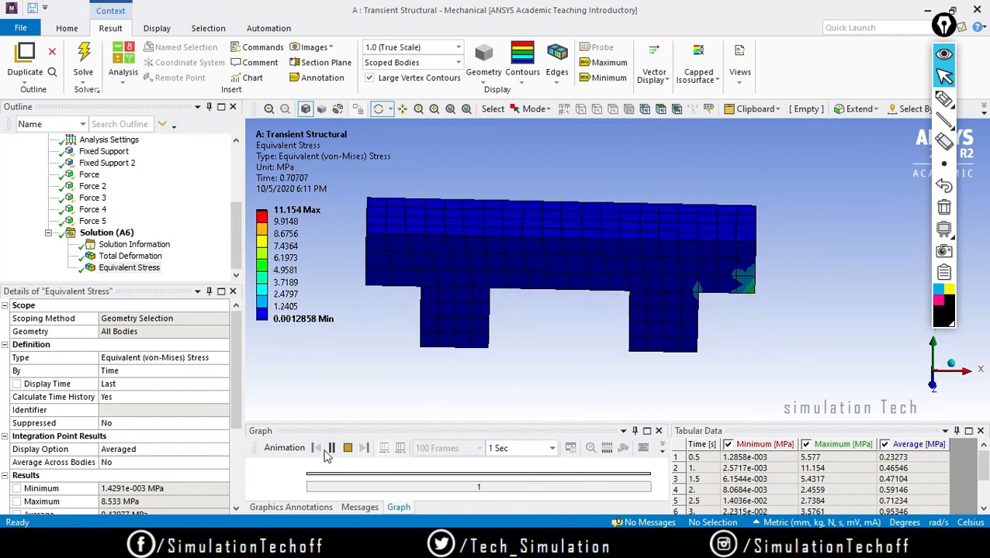
{"action": "left_click", "coordinate": [331, 449]}
Set the animation duration to 2 Sec (Auto), replay the equivalent stress result at true scale, and pause it.
{"action": "left_click", "coordinate": [551, 448]}
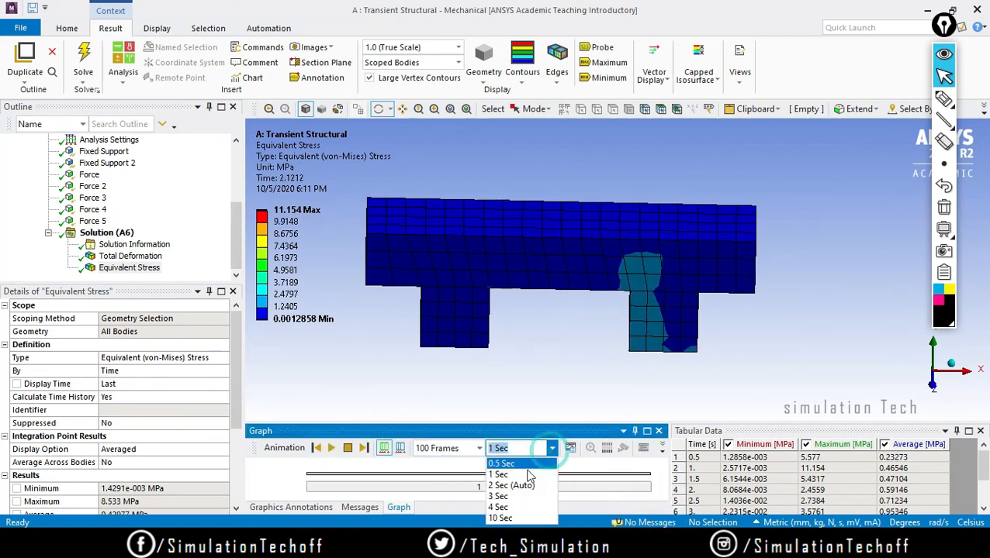
{"action": "left_click", "coordinate": [525, 487]}
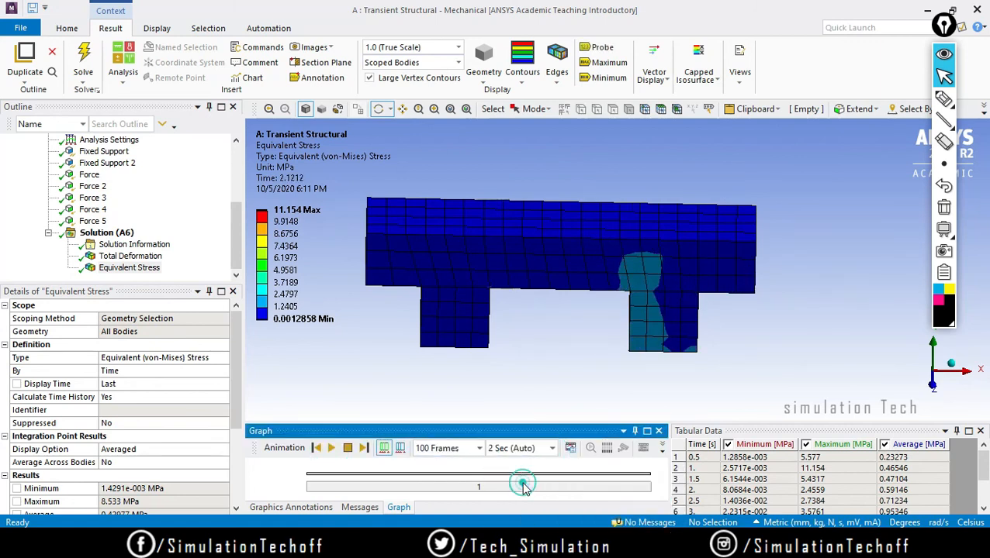
{"action": "left_click", "coordinate": [331, 448]}
{"action": "left_click", "coordinate": [332, 448]}
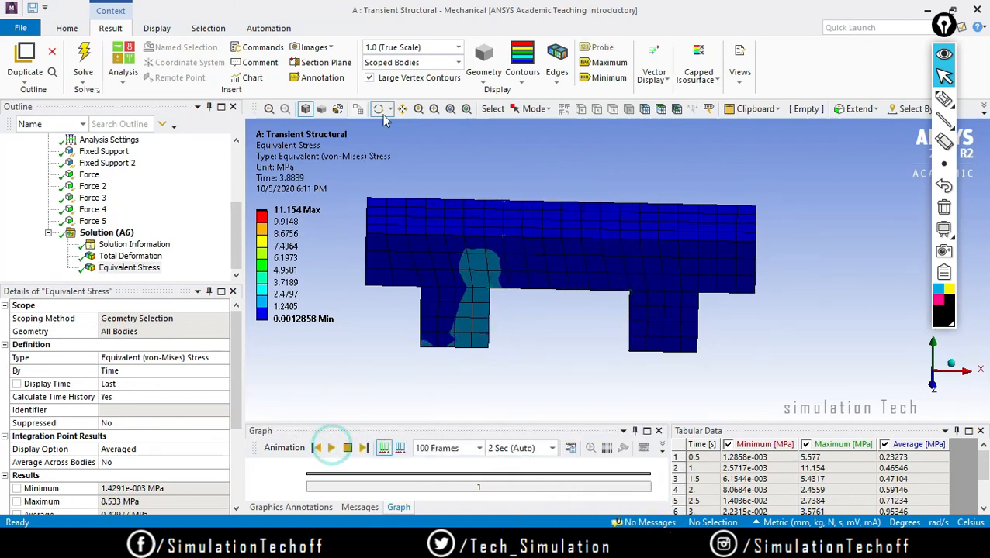
Set the deformation scale to 2.e+004 (Auto Scale), then play and pause the equivalent stress animation.
{"action": "left_click", "coordinate": [460, 48]}
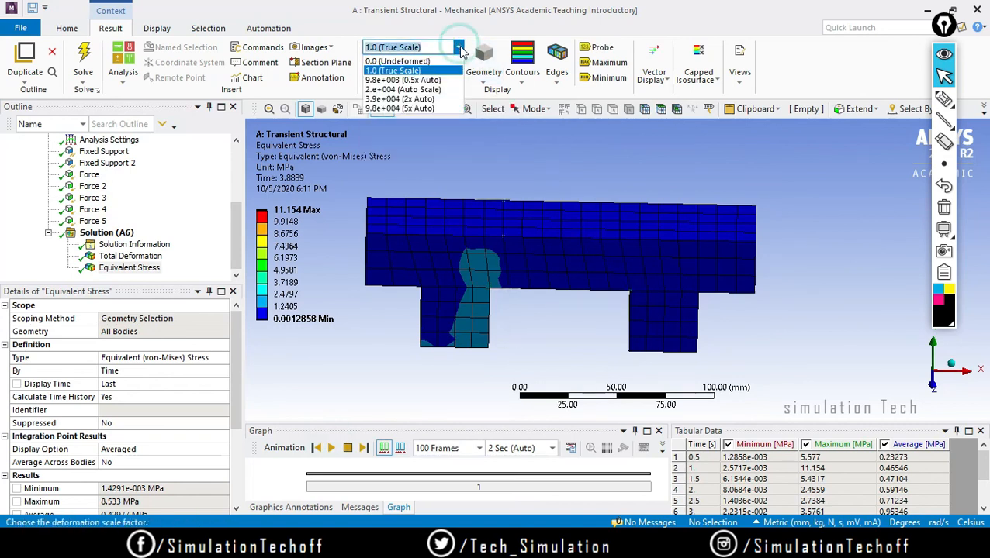
{"action": "left_click", "coordinate": [431, 90]}
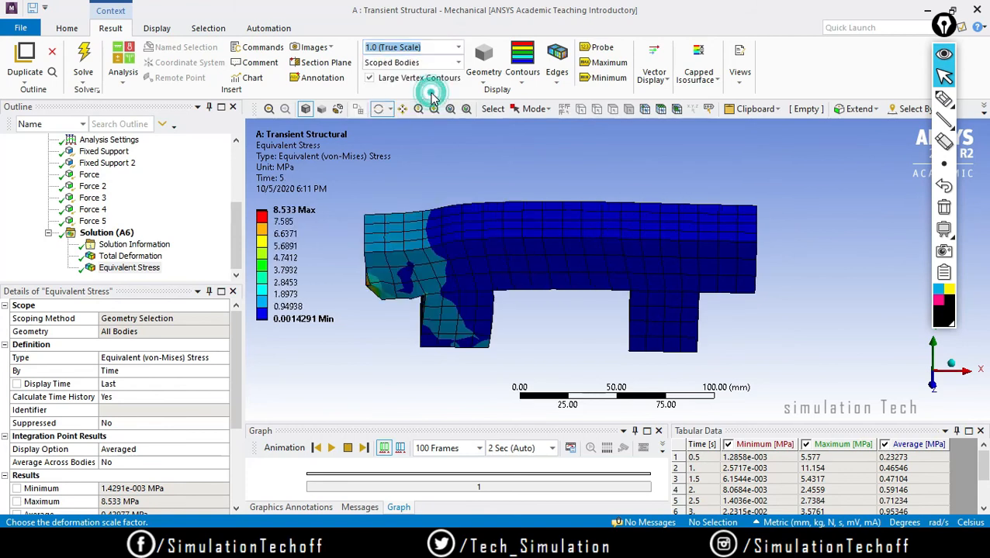
{"action": "left_click", "coordinate": [332, 448]}
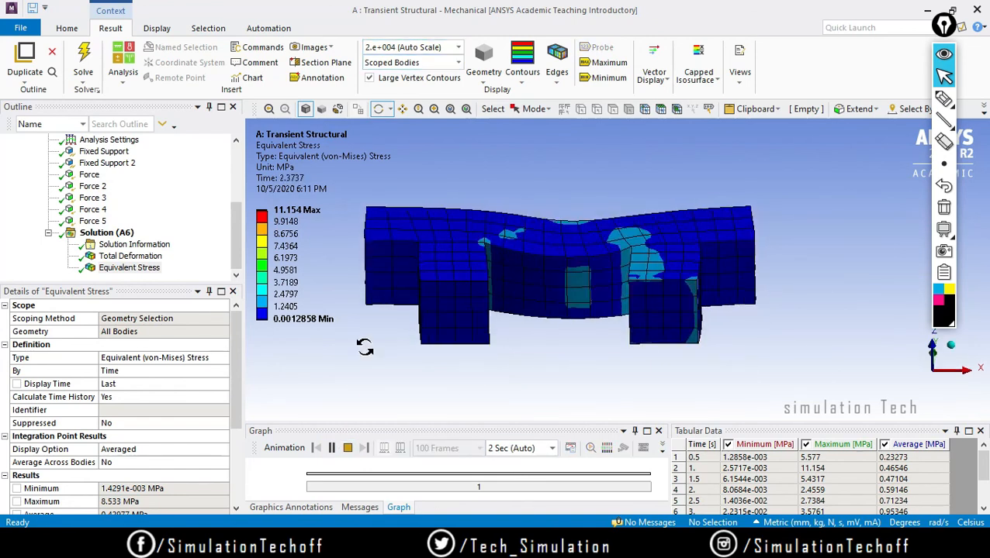
{"action": "left_click", "coordinate": [332, 447]}
Reduce the deformation scale to 9.8e+003 (0.5x Auto) and replay the stress animation with the beam seen slightly from above.
{"action": "left_click", "coordinate": [454, 47]}
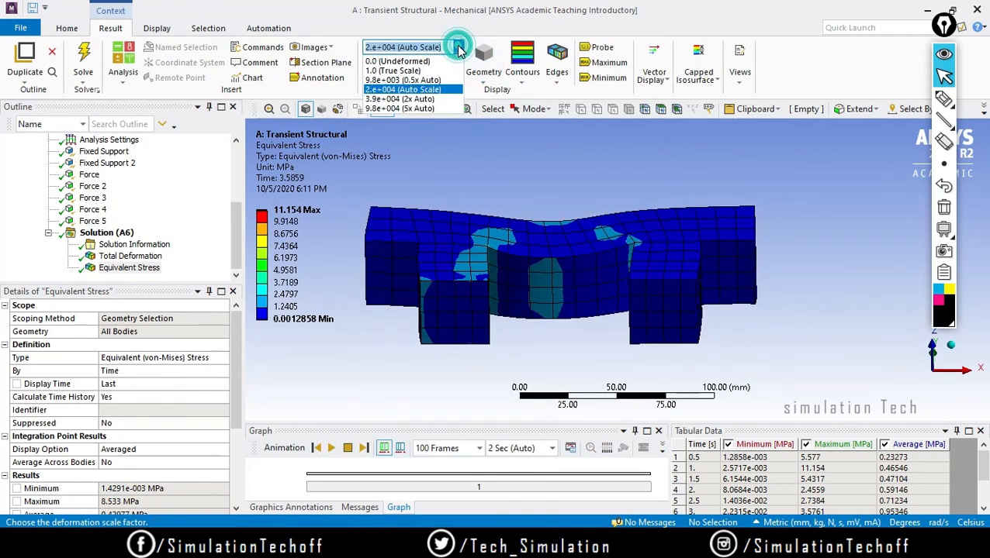
{"action": "left_click", "coordinate": [432, 81]}
{"action": "left_click_drag", "start_coordinate": [559, 263], "coordinate": [611, 371]}
{"action": "left_click", "coordinate": [331, 450]}
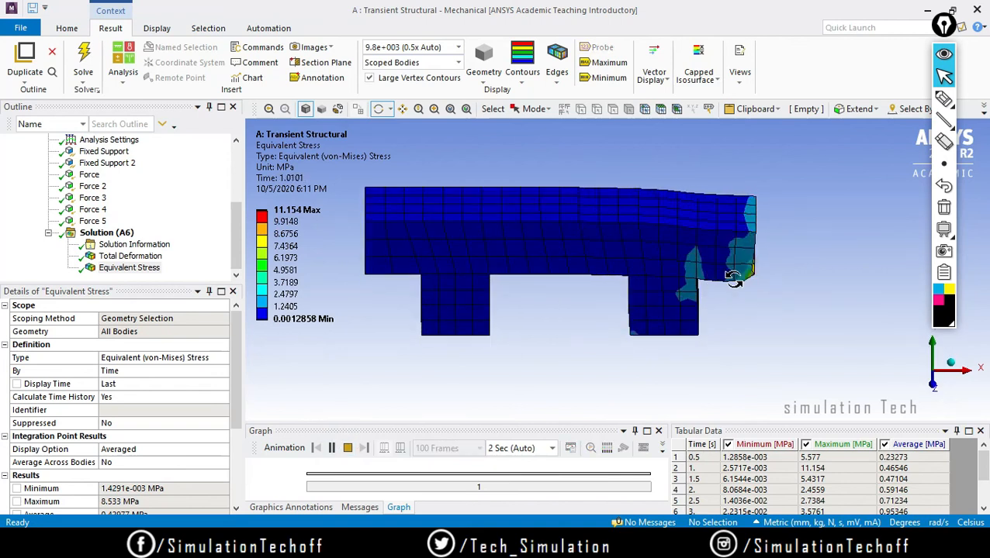
Animate the total deformation result, first over 2 seconds and again over 1 second, and pause it.
{"action": "left_click", "coordinate": [129, 256]}
{"action": "left_click", "coordinate": [332, 449]}
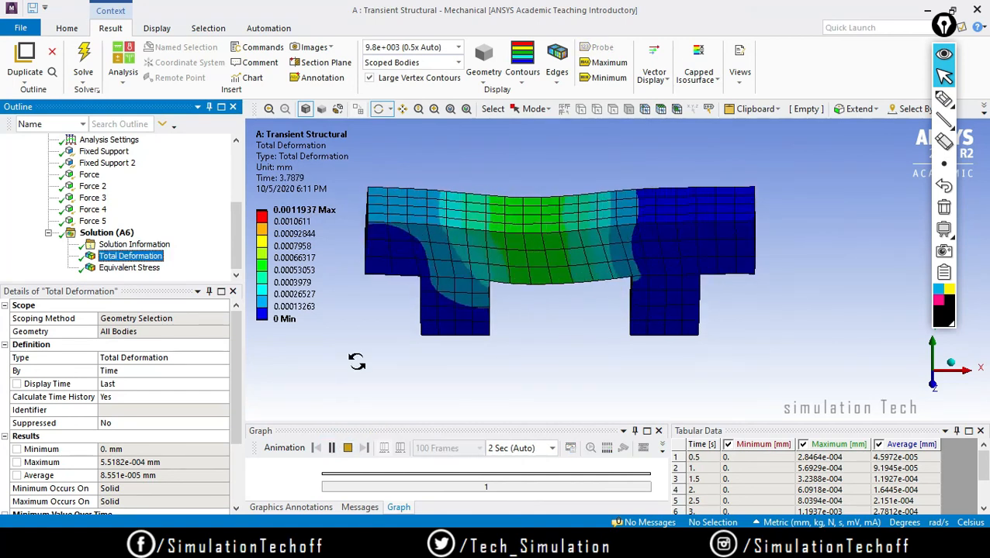
{"action": "left_click", "coordinate": [331, 448]}
{"action": "left_click", "coordinate": [546, 448]}
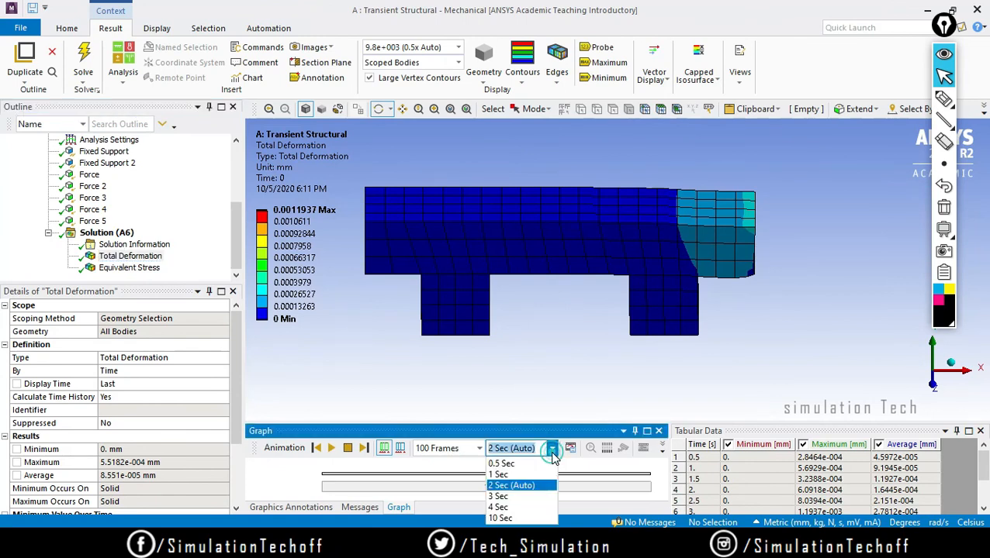
{"action": "left_click", "coordinate": [518, 478]}
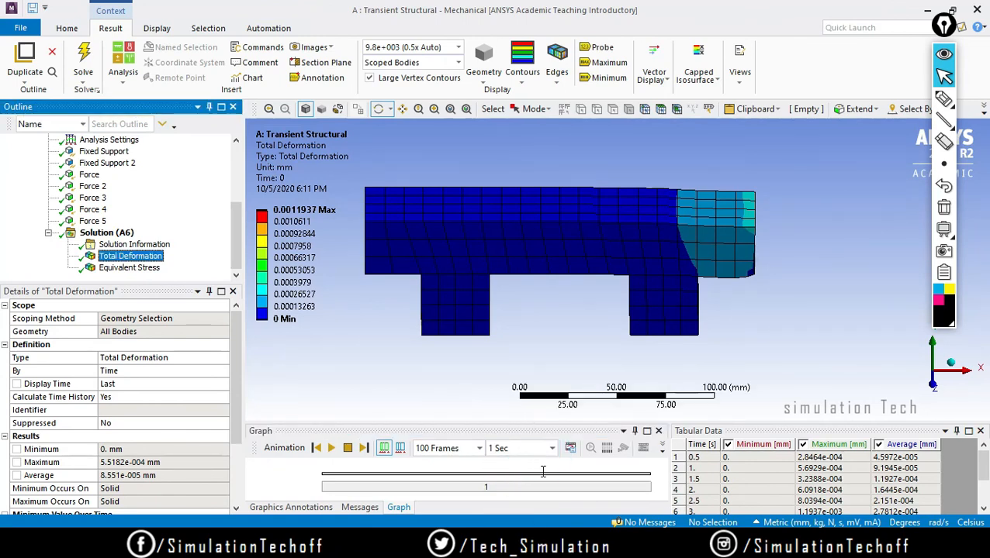
{"action": "left_click", "coordinate": [331, 448]}
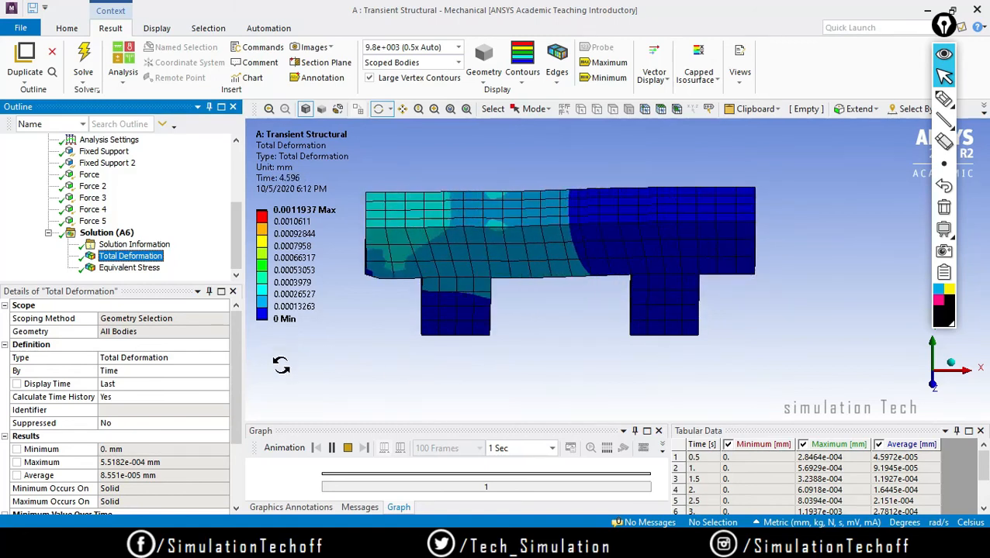
{"action": "left_click", "coordinate": [331, 448]}
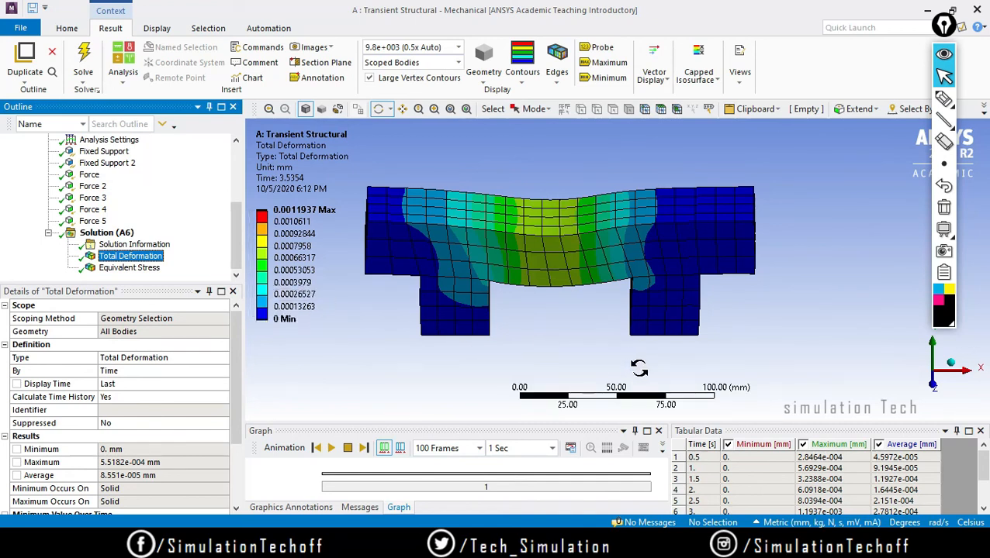
Replay the total deformation animation from an angled view, set its duration to 0.5 Sec, play it again, and pause it.
{"action": "left_click_drag", "start_coordinate": [648, 370], "coordinate": [652, 293]}
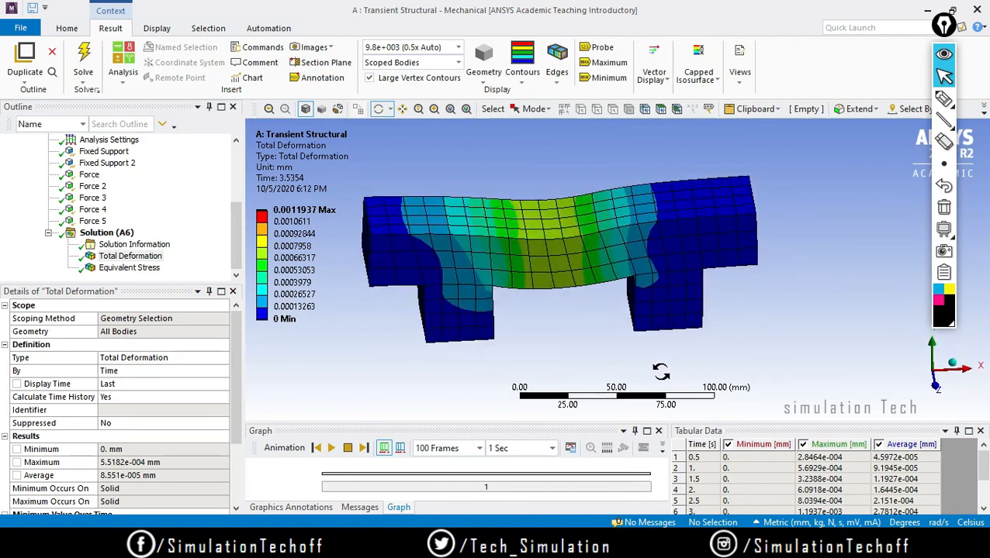
{"action": "left_click", "coordinate": [331, 450]}
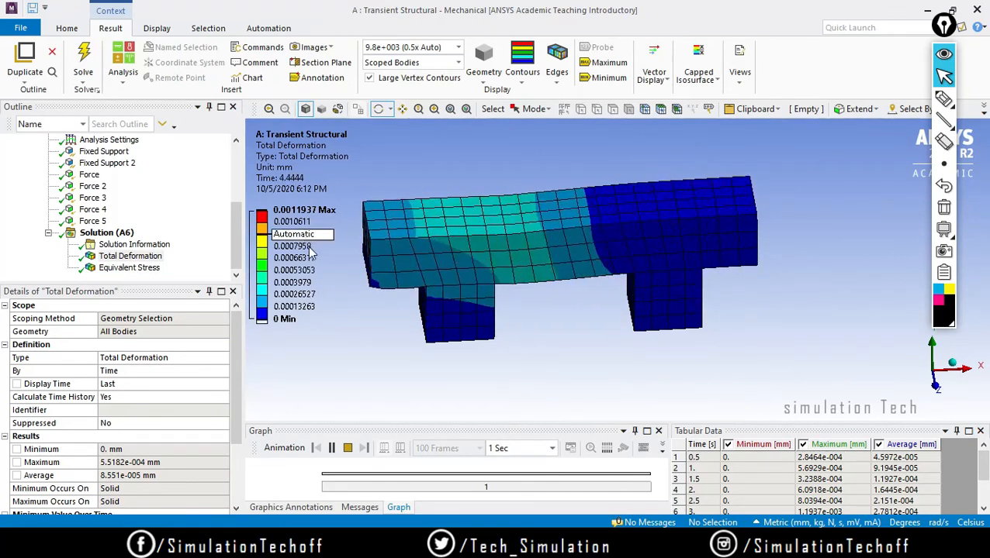
{"action": "left_click", "coordinate": [332, 450]}
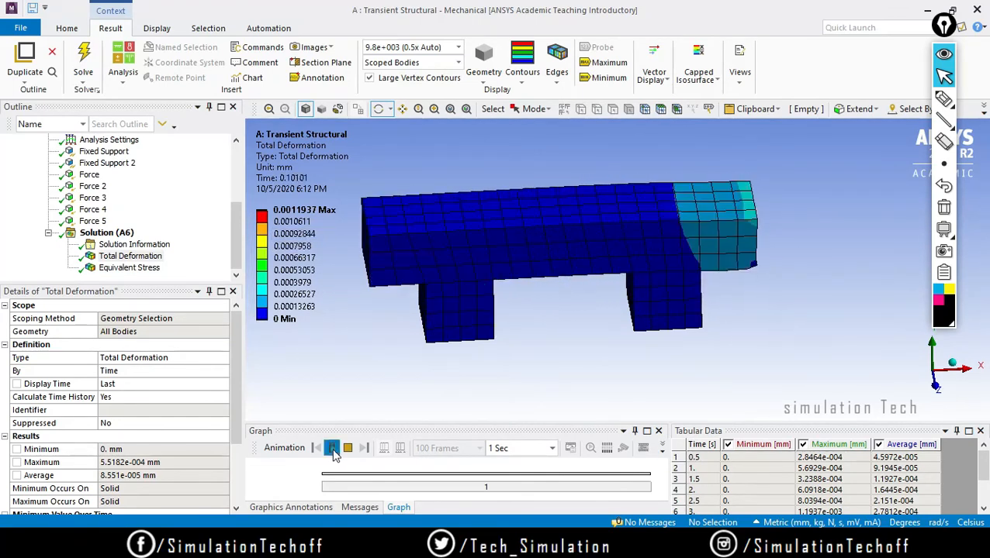
{"action": "left_click", "coordinate": [550, 454]}
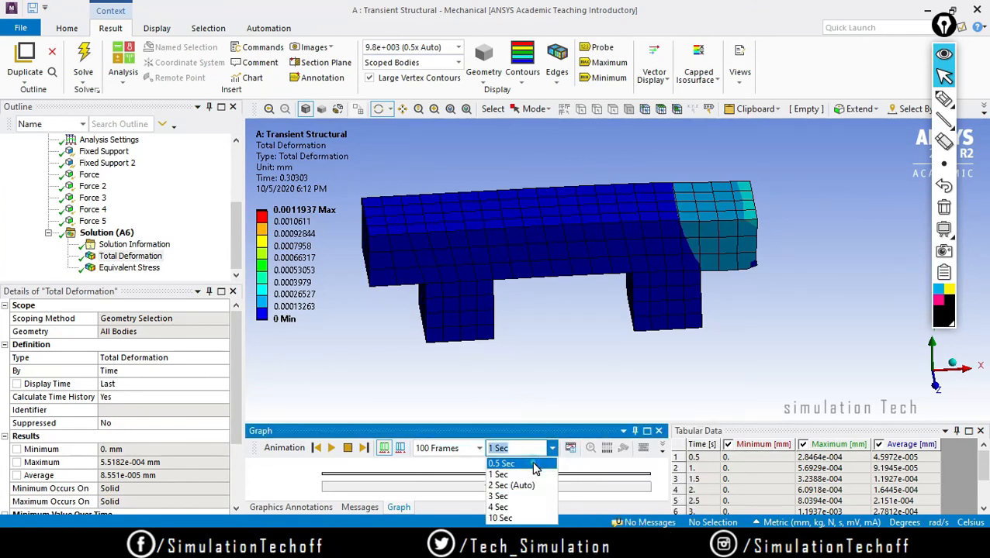
{"action": "left_click", "coordinate": [502, 461]}
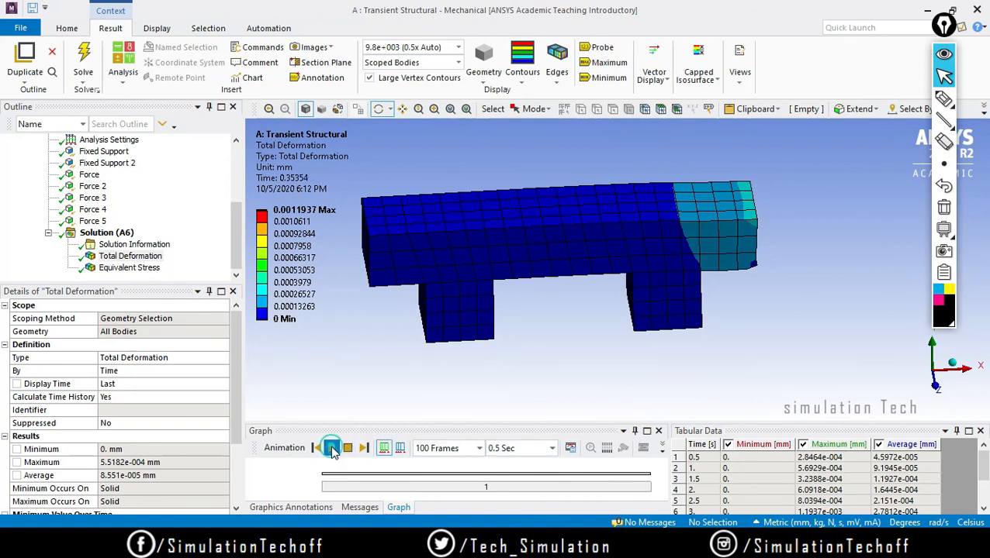
{"action": "left_click", "coordinate": [331, 449]}
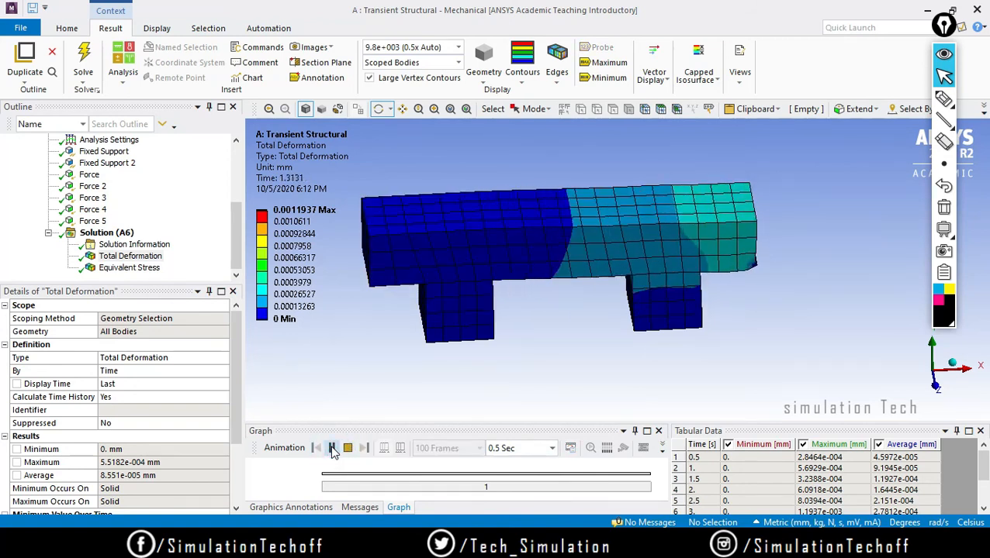
{"action": "left_click", "coordinate": [331, 449]}
Enlarge the graph and tabular data area to examine the total deformation values over time.
{"action": "mouse_move", "coordinate": [669, 360]}
{"action": "left_mouse_down"}
{"action": "mouse_move", "coordinate": [646, 322]}
{"action": "mouse_move", "coordinate": [665, 350]}
{"action": "left_mouse_up"}
{"action": "left_click_drag", "start_coordinate": [743, 421], "coordinate": [743, 370]}
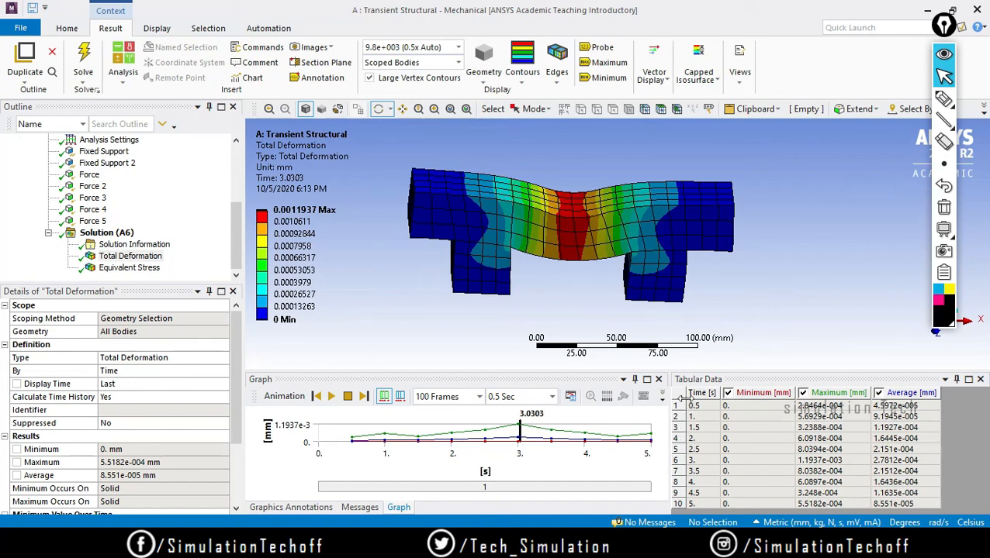
{"action": "left_click_drag", "start_coordinate": [685, 371], "coordinate": [681, 362]}
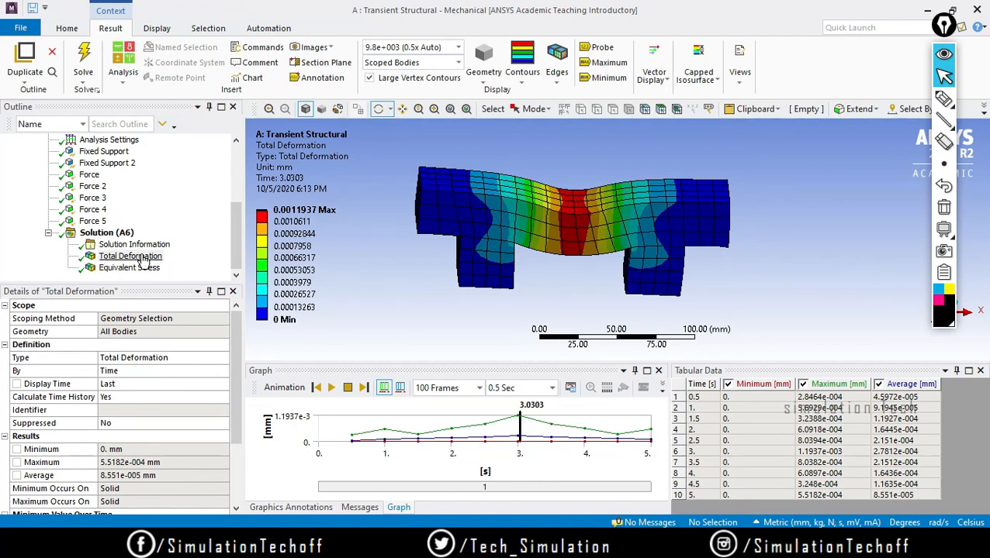
Set the time step in the analysis settings to 0.2 s and solve the transient analysis again.
{"action": "left_click", "coordinate": [107, 141]}
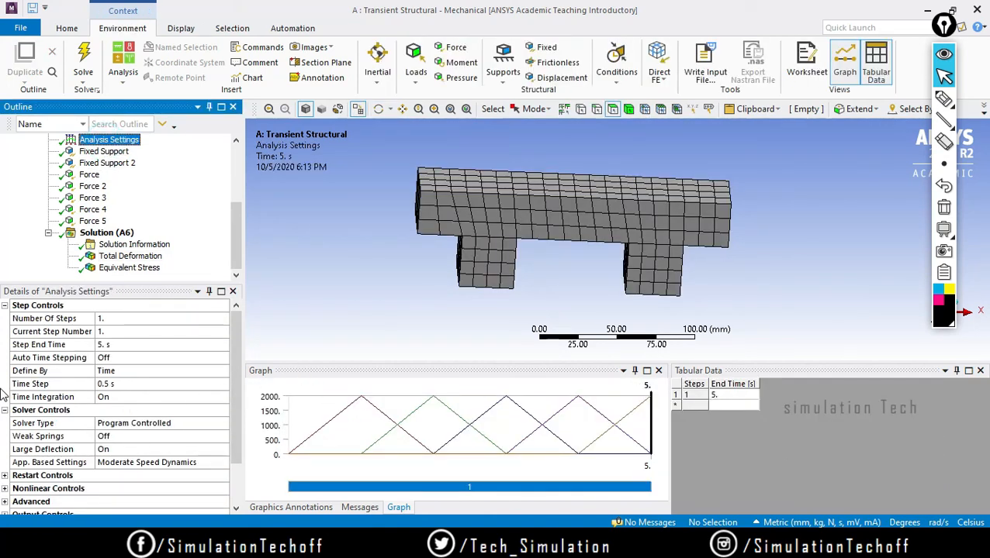
{"action": "left_click", "coordinate": [123, 385]}
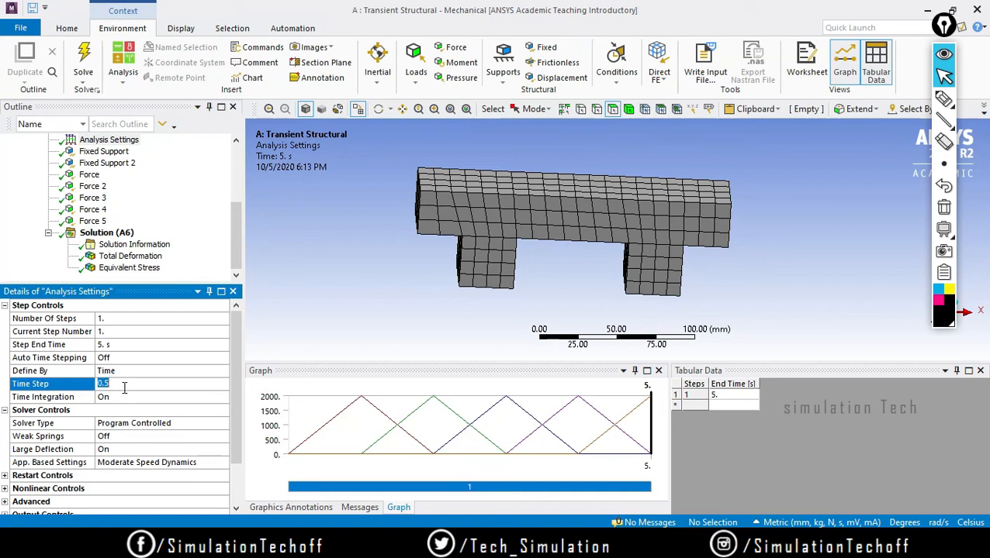
{"action": "type", "text": "0.2"}
{"action": "key", "text": "Return"}
{"action": "left_click", "coordinate": [83, 62]}
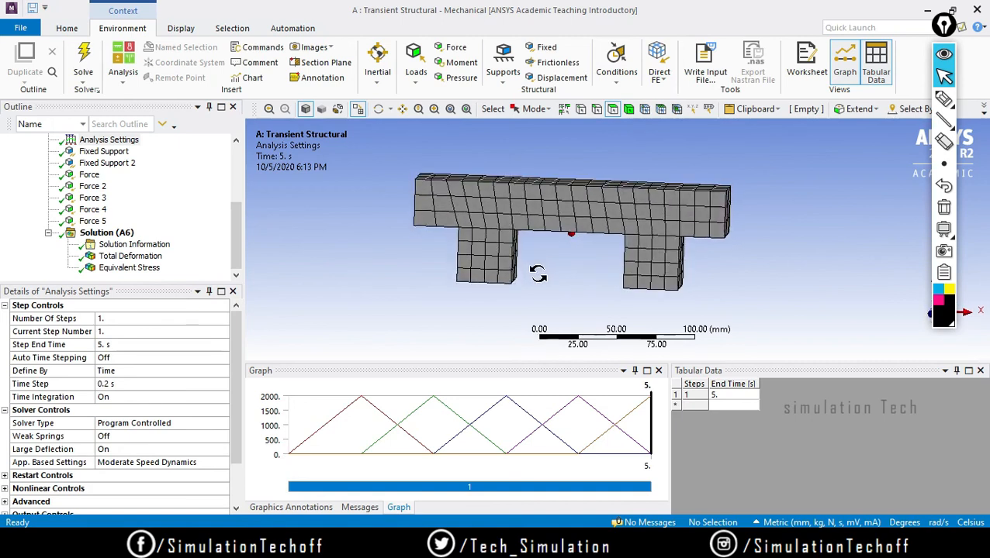
Show the total deformation result with a taller graph and table, allowing the MPI process manager through the firewall on private networks.
{"action": "left_click", "coordinate": [131, 256]}
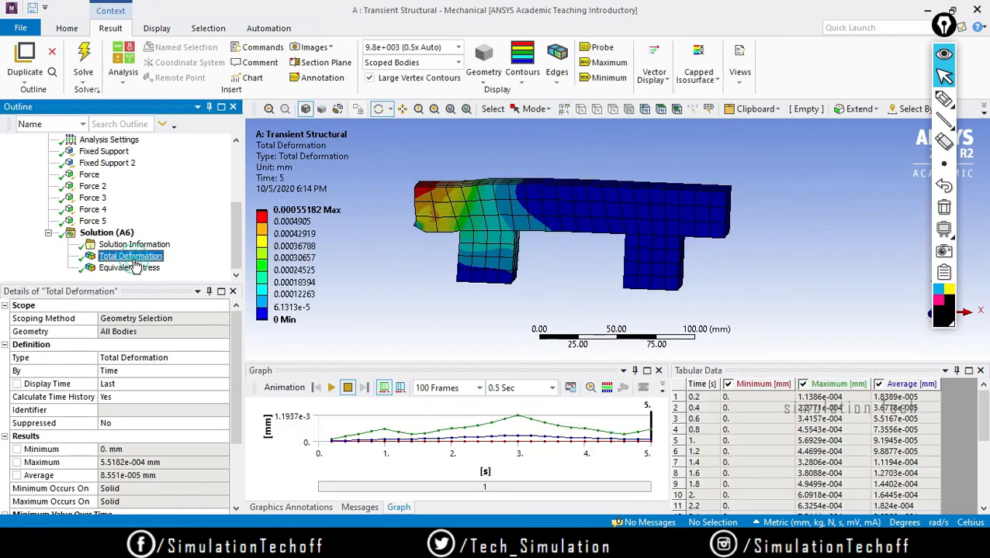
{"action": "left_click_drag", "start_coordinate": [801, 361], "coordinate": [791, 326]}
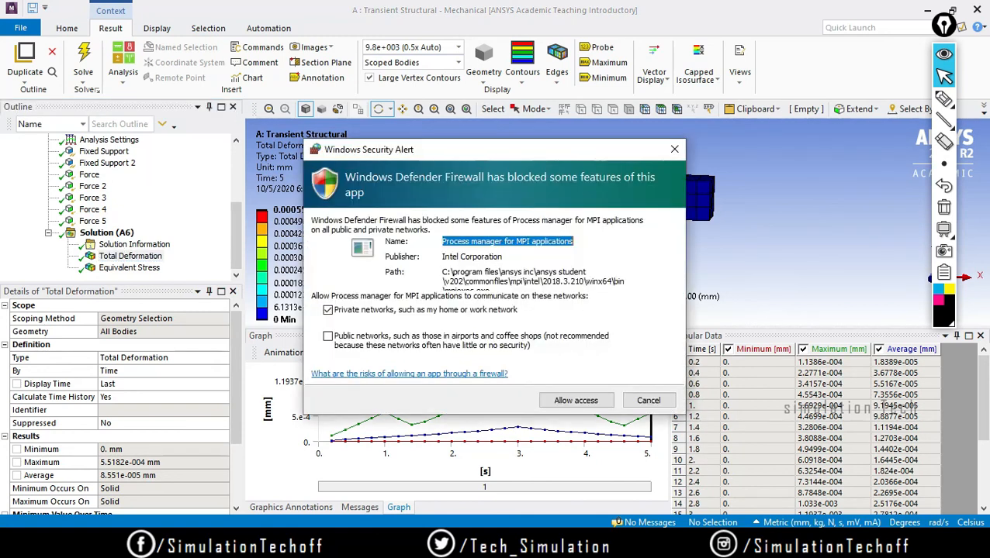
{"action": "left_click", "coordinate": [564, 401]}
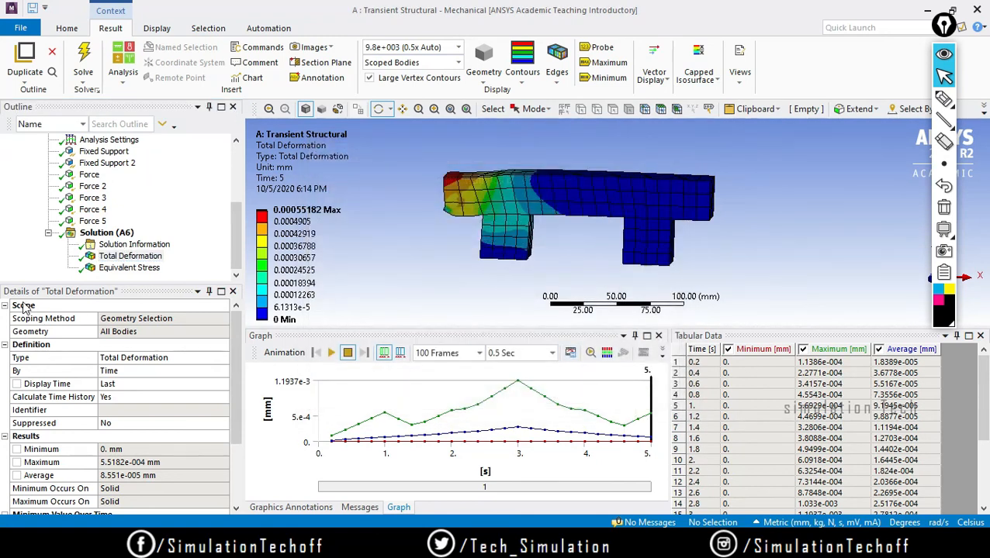
Turn on auto time stepping in the analysis settings, with a 0.5 s initial, 0.2 s minimum and 0.6 s maximum time step.
{"action": "left_click", "coordinate": [109, 140]}
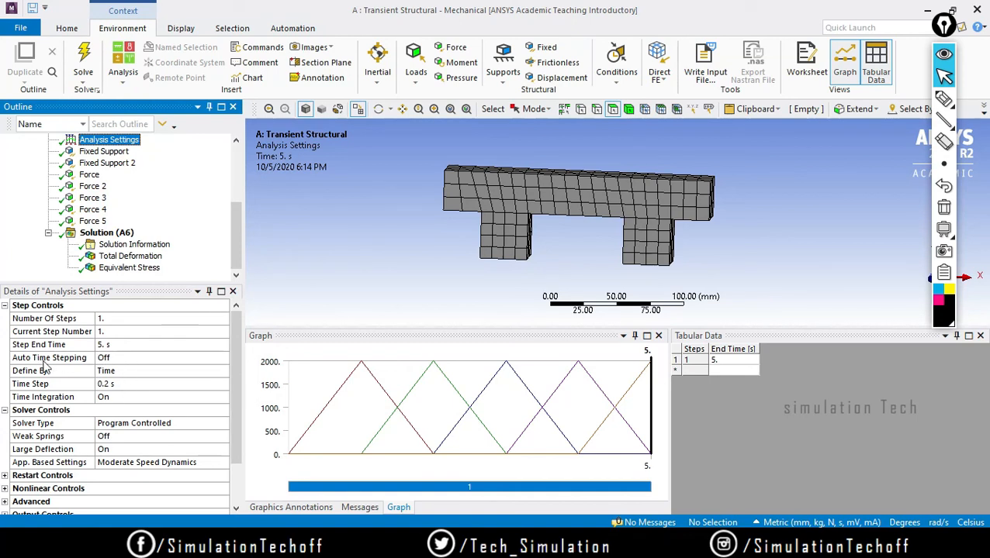
{"action": "left_click", "coordinate": [139, 358]}
{"action": "left_click", "coordinate": [223, 358]}
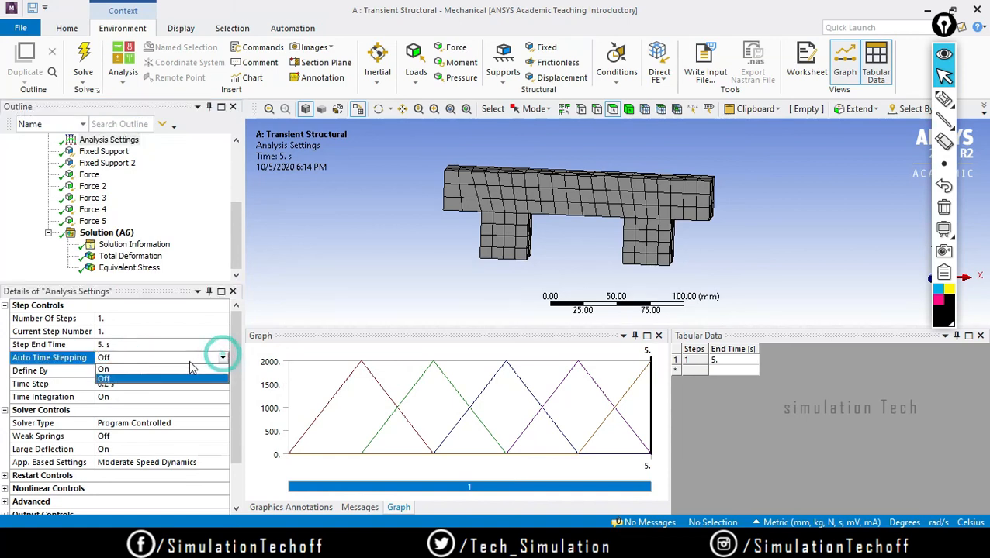
{"action": "left_click", "coordinate": [177, 370]}
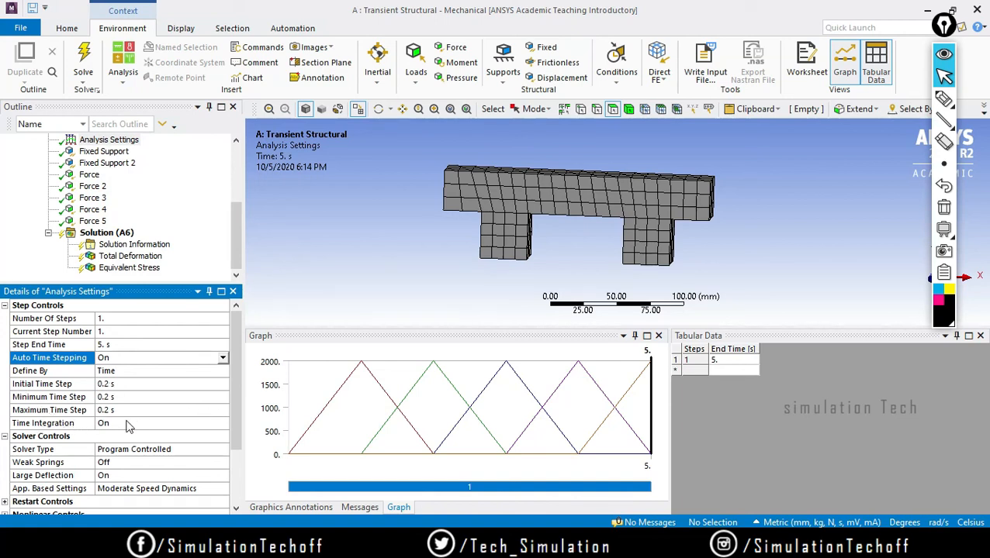
{"action": "left_click", "coordinate": [120, 385]}
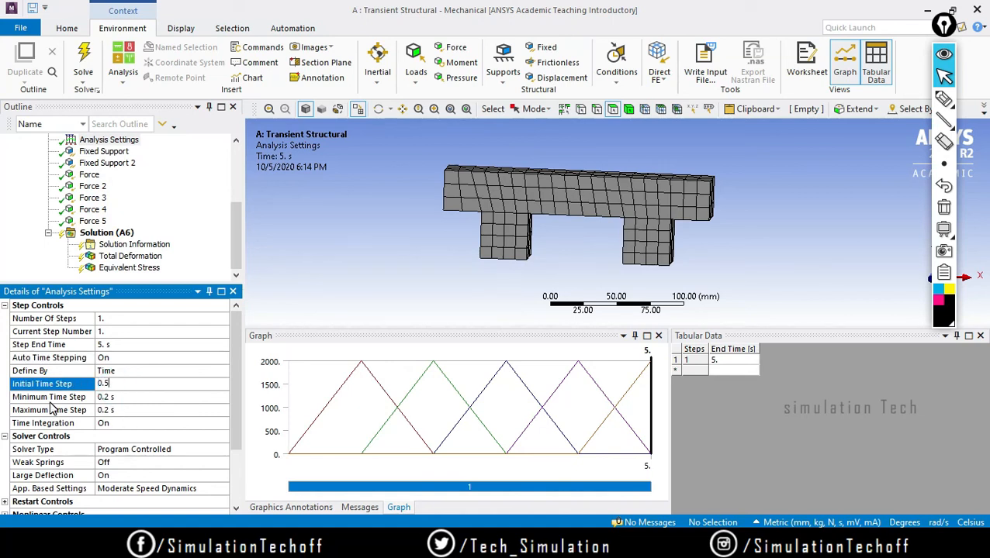
{"action": "left_click", "coordinate": [119, 397]}
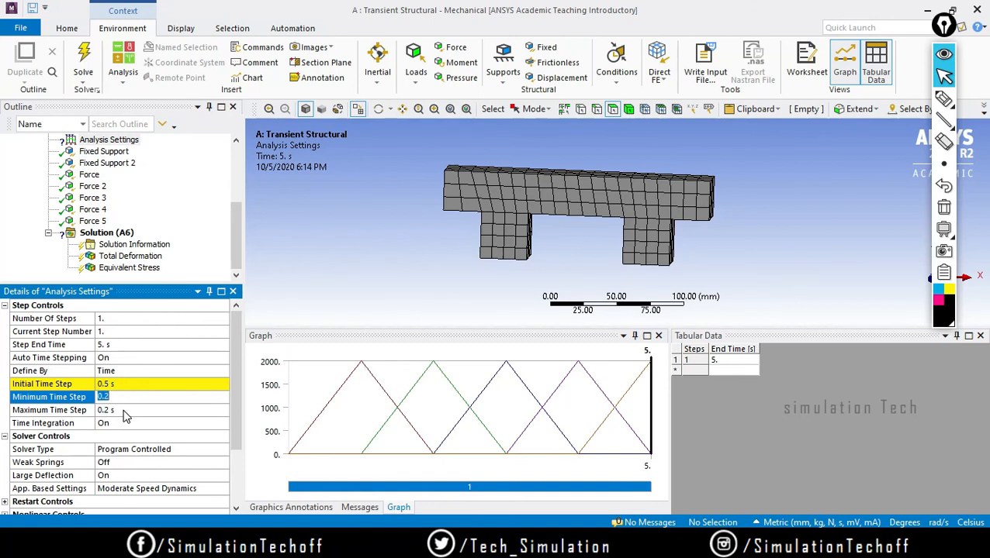
{"action": "left_click", "coordinate": [124, 410]}
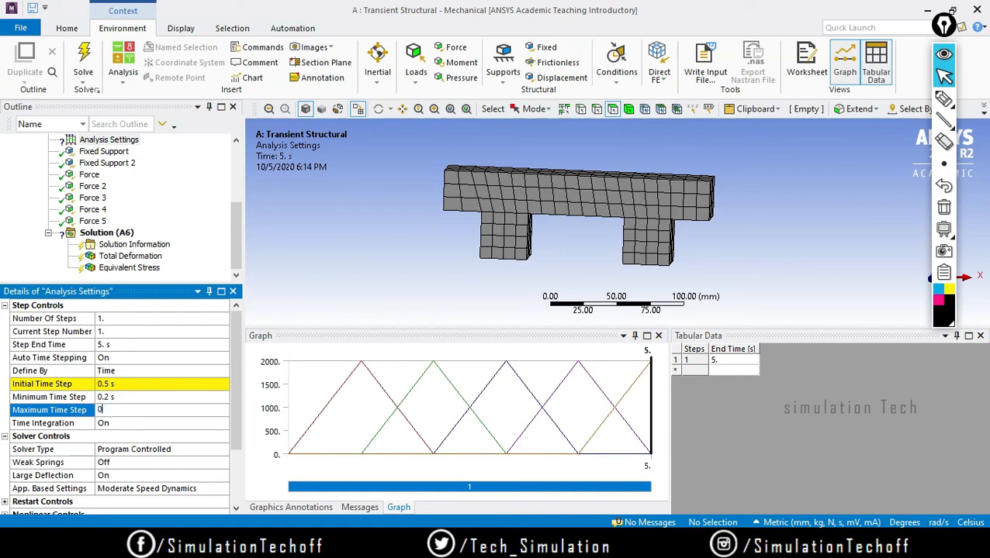
{"action": "key", "text": "Return"}
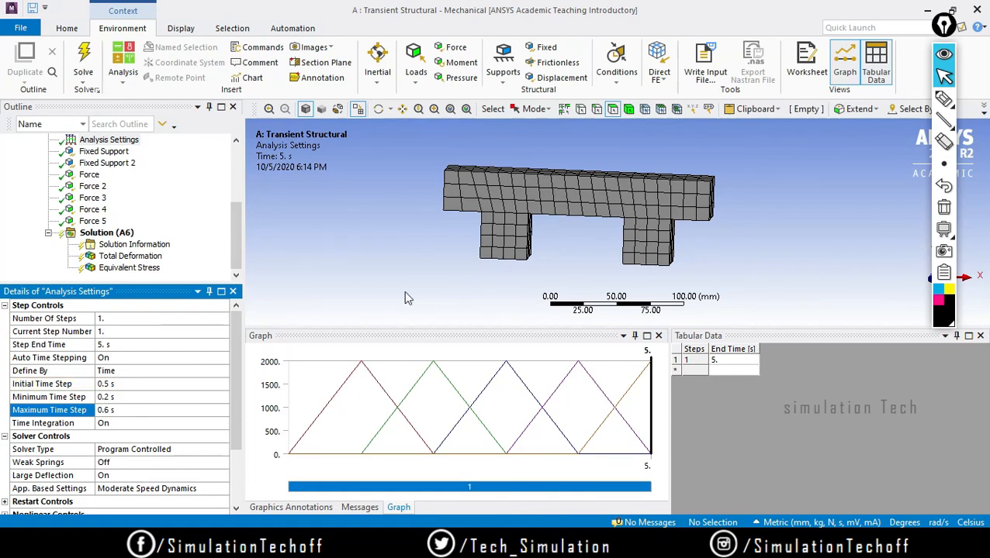
Handwrite the range "0.2 to 0.6" over the beam view and bracket the minimum and maximum time step values.
{"action": "left_click", "coordinate": [944, 99]}
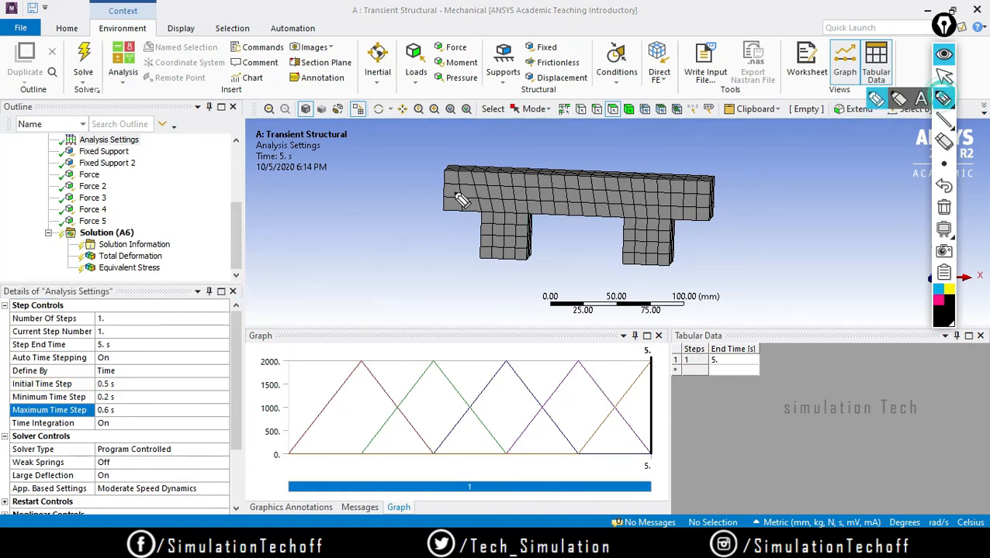
{"action": "left_click_drag", "start_coordinate": [329, 263], "coordinate": [387, 281]}
{"action": "left_click", "coordinate": [348, 269]}
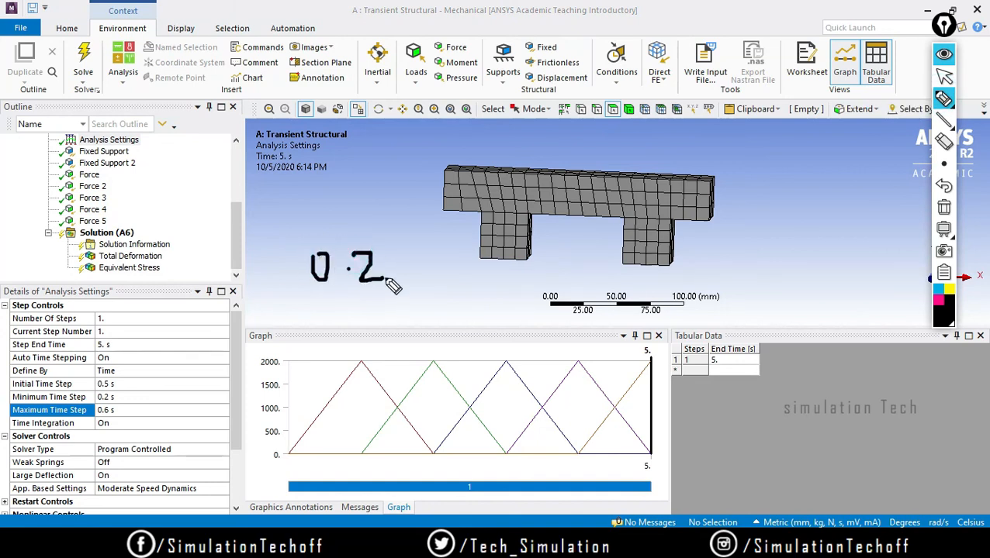
{"action": "mouse_move", "coordinate": [428, 247]}
{"action": "left_mouse_down"}
{"action": "mouse_move", "coordinate": [432, 287]}
{"action": "mouse_move", "coordinate": [451, 267]}
{"action": "left_mouse_up"}
{"action": "left_click_drag", "start_coordinate": [529, 261], "coordinate": [568, 279]}
{"action": "left_click", "coordinate": [550, 273]}
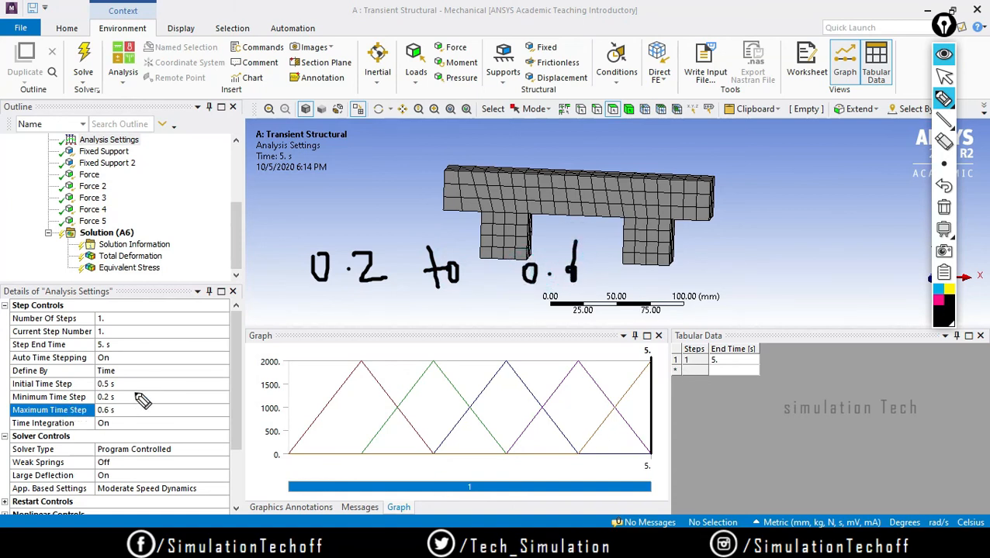
{"action": "mouse_move", "coordinate": [131, 392]}
{"action": "left_mouse_down"}
{"action": "mouse_move", "coordinate": [147, 419]}
{"action": "mouse_move", "coordinate": [122, 420]}
{"action": "left_mouse_up"}
Handwrite 0.4 twice above the range, underline 0.2 and 0.6, and clear all the on-screen annotations.
{"action": "left_click_drag", "start_coordinate": [301, 186], "coordinate": [349, 199]}
{"action": "left_click", "coordinate": [314, 196]}
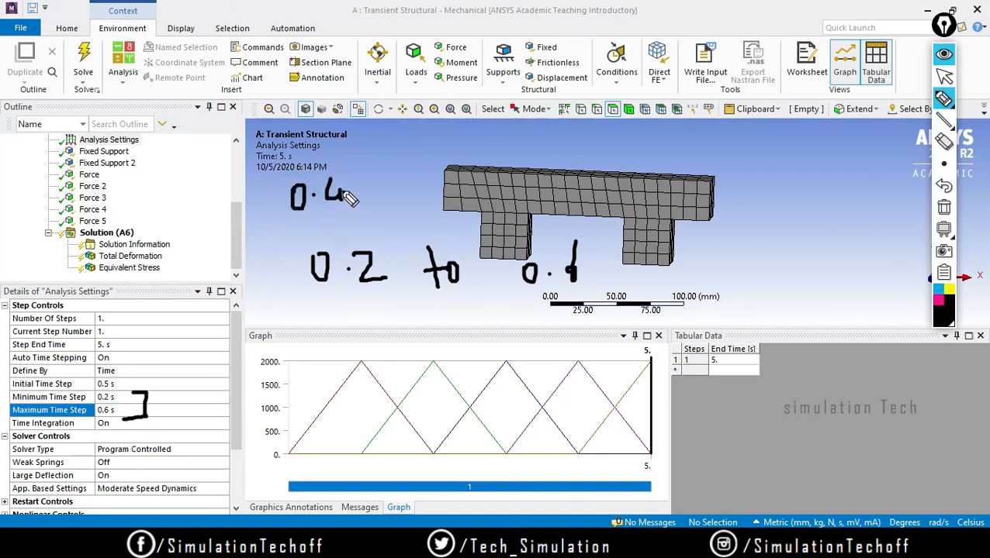
{"action": "mouse_move", "coordinate": [394, 136]}
{"action": "left_mouse_down"}
{"action": "mouse_move", "coordinate": [412, 168]}
{"action": "mouse_move", "coordinate": [412, 155]}
{"action": "mouse_move", "coordinate": [349, 162]}
{"action": "mouse_move", "coordinate": [361, 166]}
{"action": "mouse_move", "coordinate": [358, 149]}
{"action": "left_mouse_up"}
{"action": "left_click", "coordinate": [370, 159]}
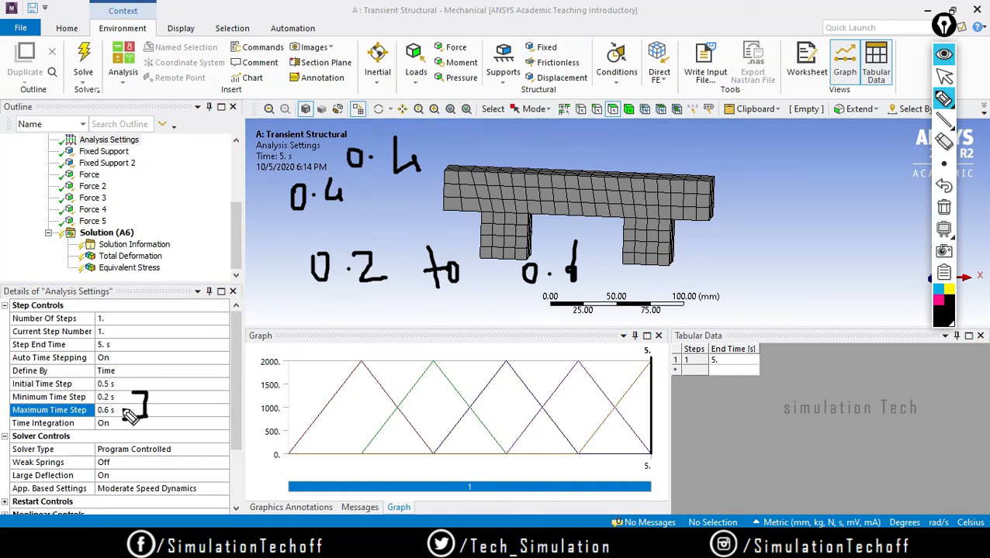
{"action": "left_click_drag", "start_coordinate": [313, 300], "coordinate": [371, 294]}
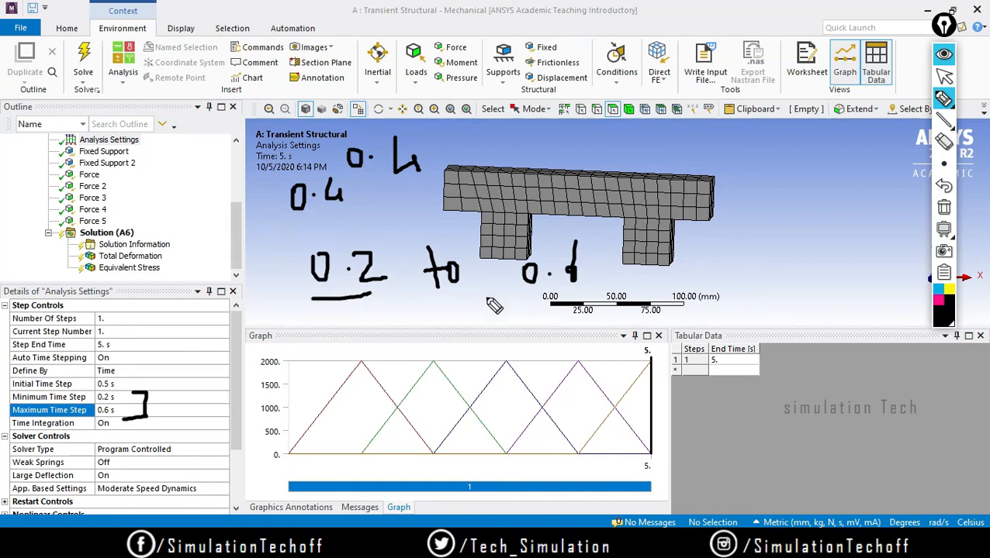
{"action": "left_click_drag", "start_coordinate": [521, 301], "coordinate": [591, 303]}
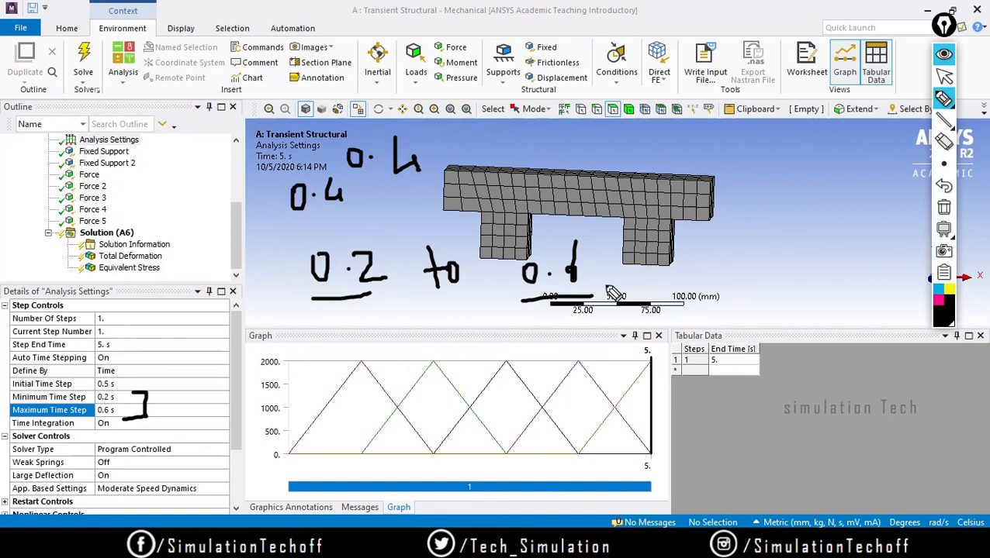
{"action": "mouse_move", "coordinate": [694, 414]}
{"action": "left_mouse_down"}
{"action": "mouse_move", "coordinate": [710, 413]}
{"action": "mouse_move", "coordinate": [703, 410]}
{"action": "left_mouse_up"}
{"action": "left_click", "coordinate": [736, 412]}
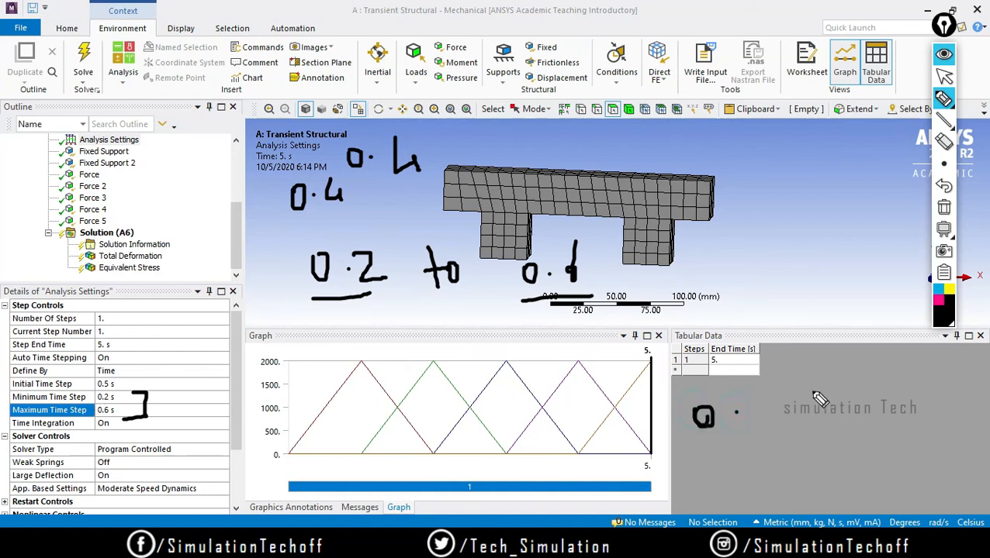
{"action": "left_click_drag", "start_coordinate": [125, 377], "coordinate": [118, 390]}
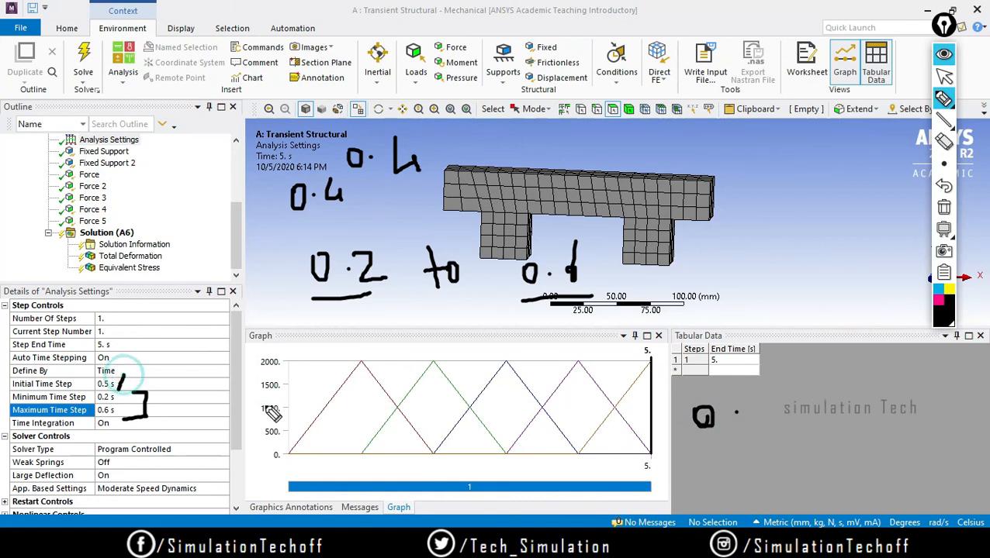
{"action": "left_click", "coordinate": [943, 206]}
{"action": "mouse_move", "coordinate": [138, 358]}
{"action": "left_mouse_down"}
{"action": "mouse_move", "coordinate": [104, 450]}
{"action": "mouse_move", "coordinate": [140, 364]}
{"action": "left_mouse_up"}
{"action": "left_click", "coordinate": [943, 207]}
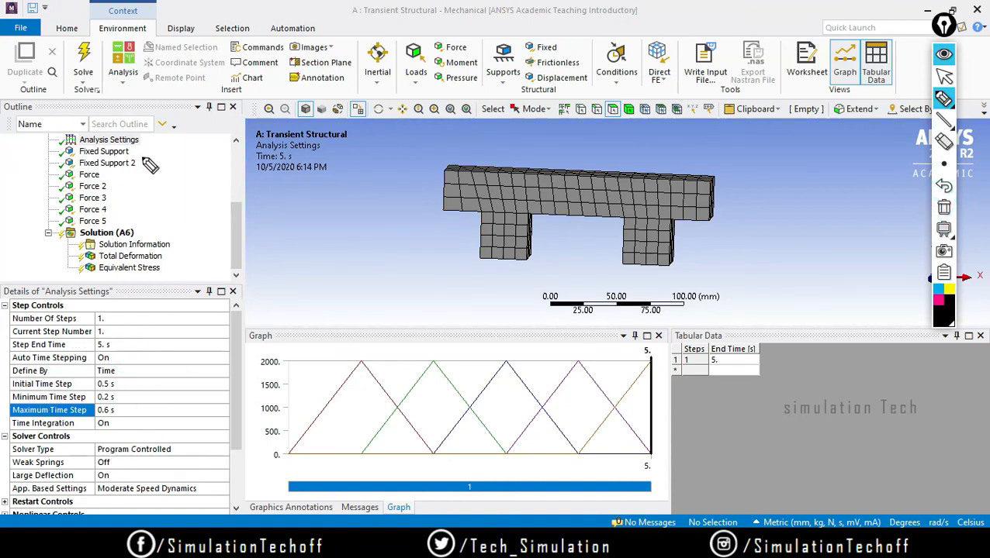
{"action": "left_click", "coordinate": [943, 76]}
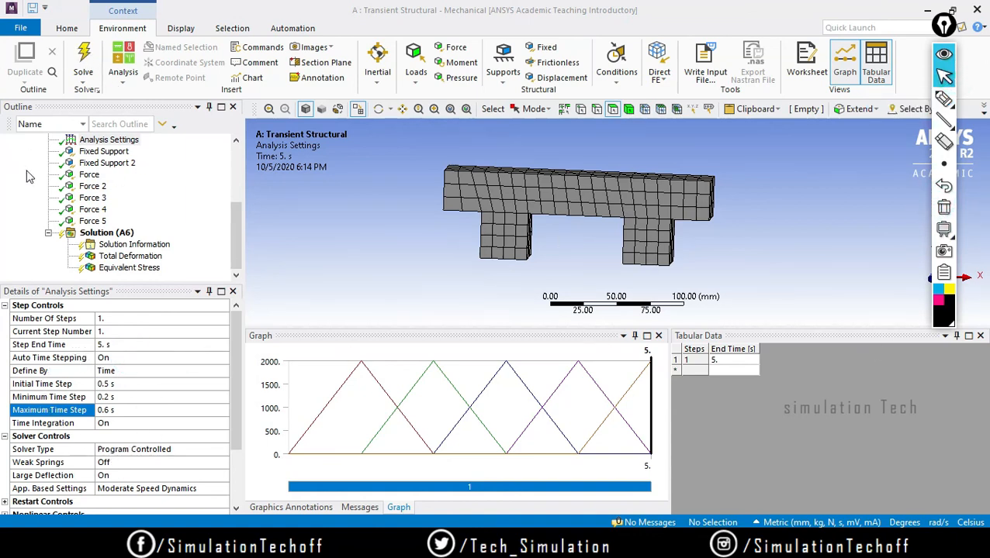
Solve the transient analysis with the auto time stepping limits and show the total deformation result.
{"action": "left_click", "coordinate": [105, 232]}
{"action": "right_click", "coordinate": [109, 233]}
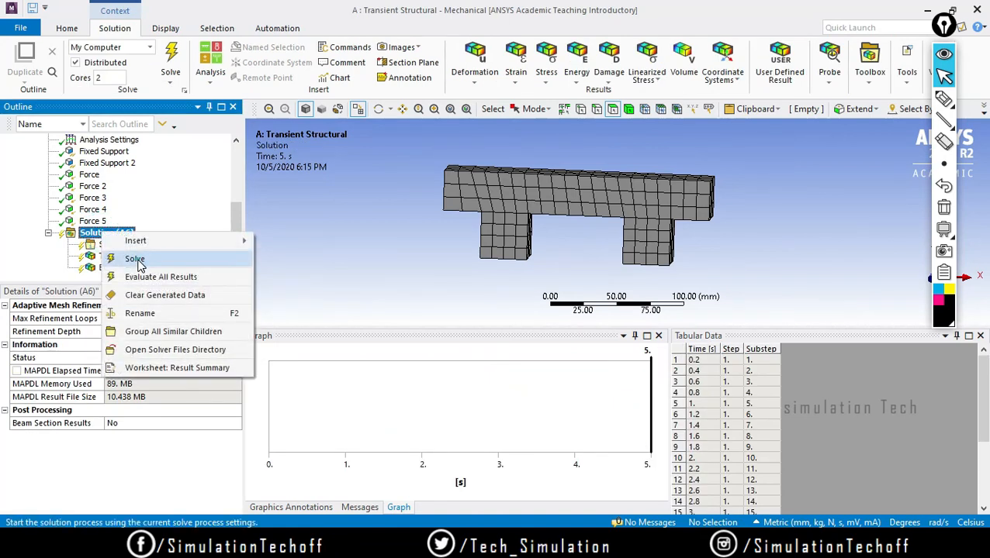
{"action": "left_click", "coordinate": [133, 261]}
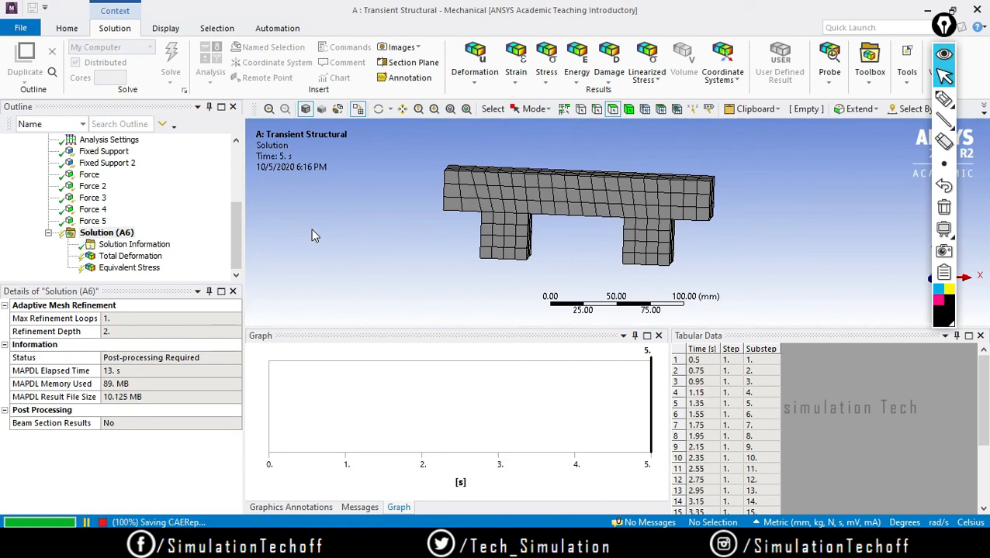
{"action": "left_click", "coordinate": [126, 258]}
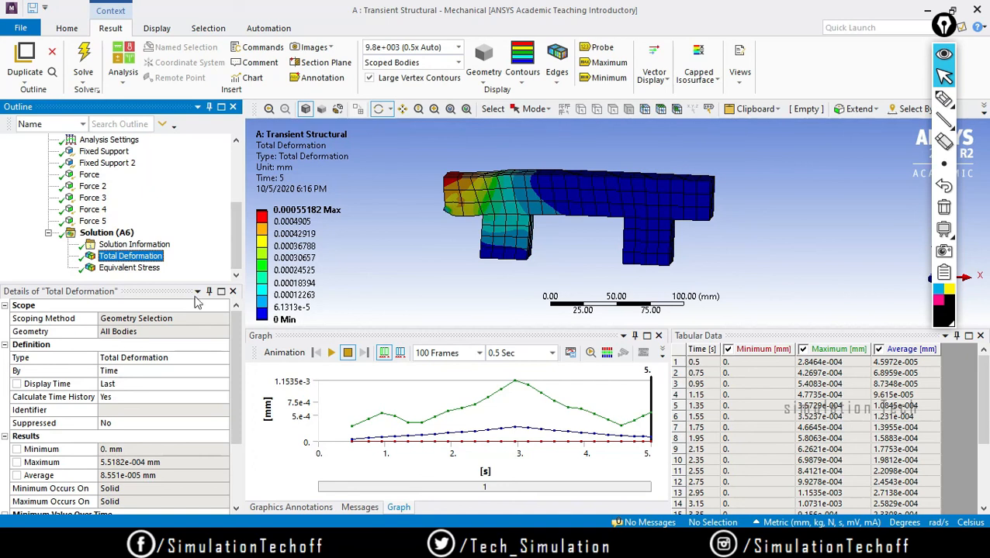
Compare the time step limits in the analysis settings with the time points tabulated for the total deformation.
{"action": "left_click", "coordinate": [101, 143]}
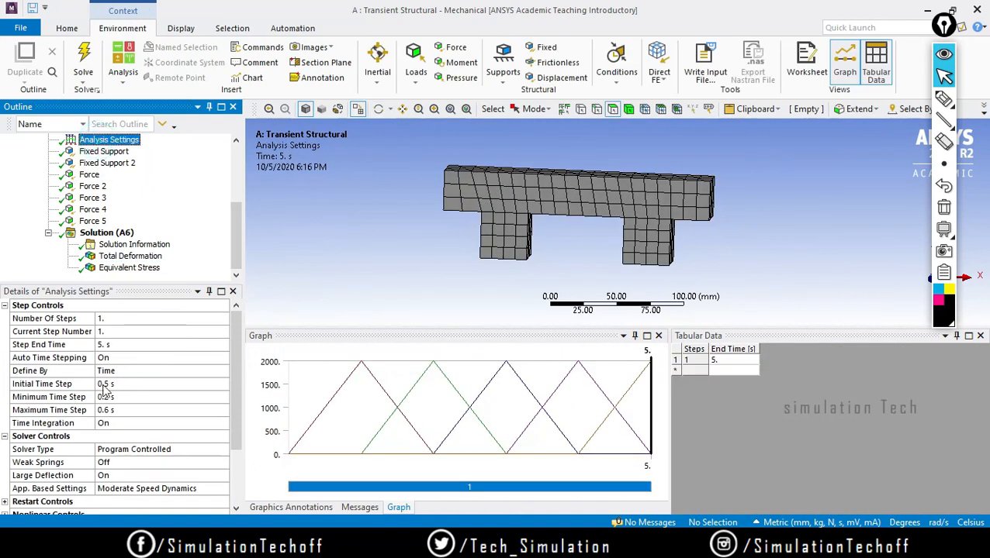
{"action": "left_click", "coordinate": [126, 256]}
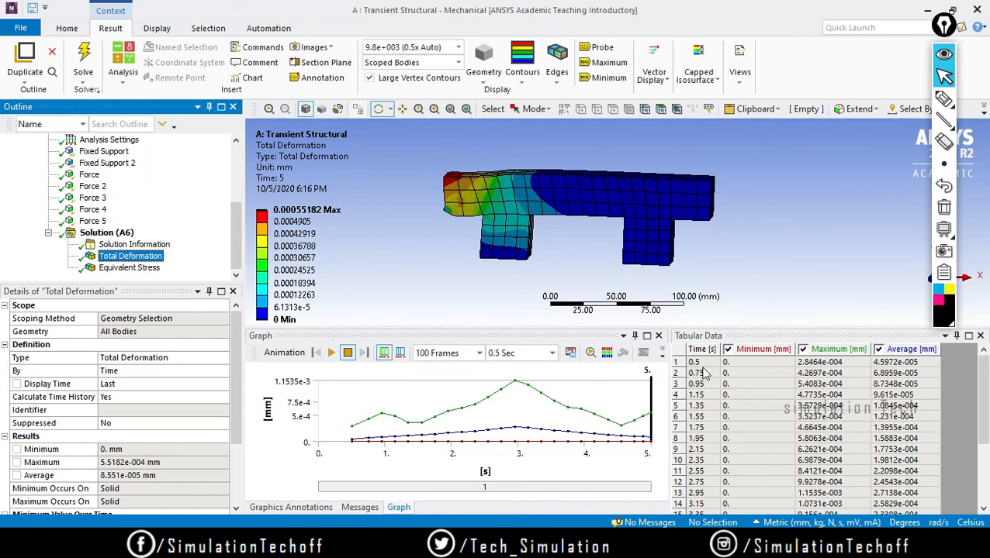
{"action": "left_click", "coordinate": [108, 140]}
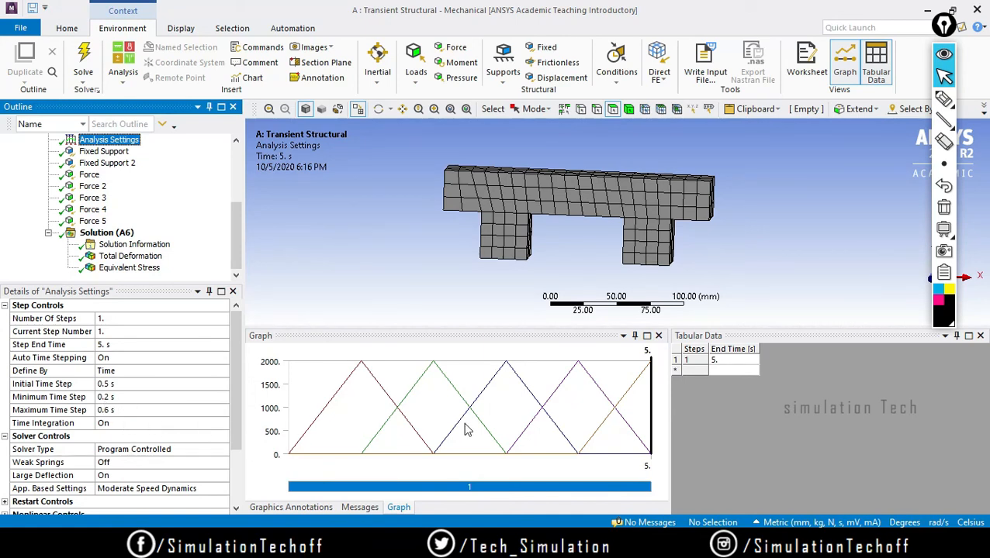
{"action": "left_click", "coordinate": [101, 152]}
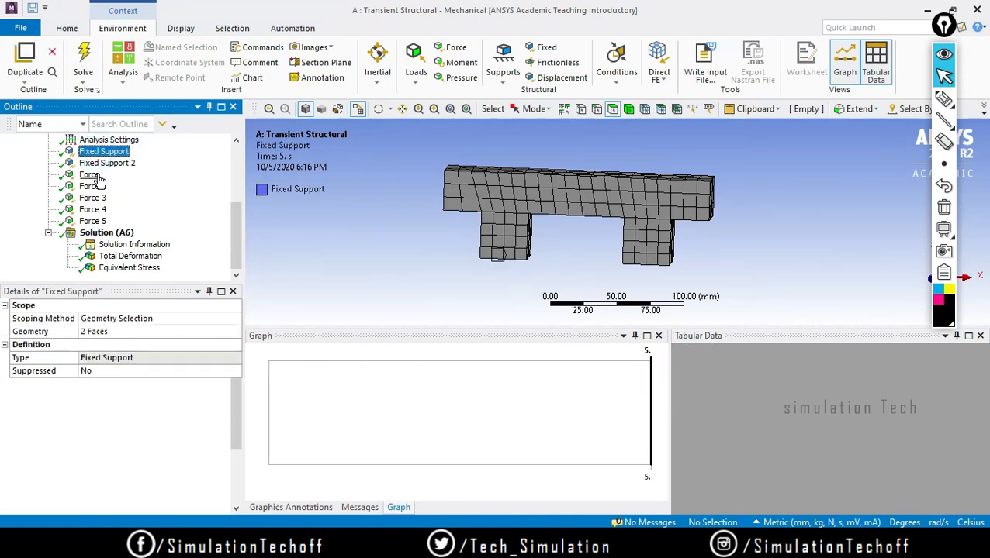
{"action": "left_click", "coordinate": [130, 255]}
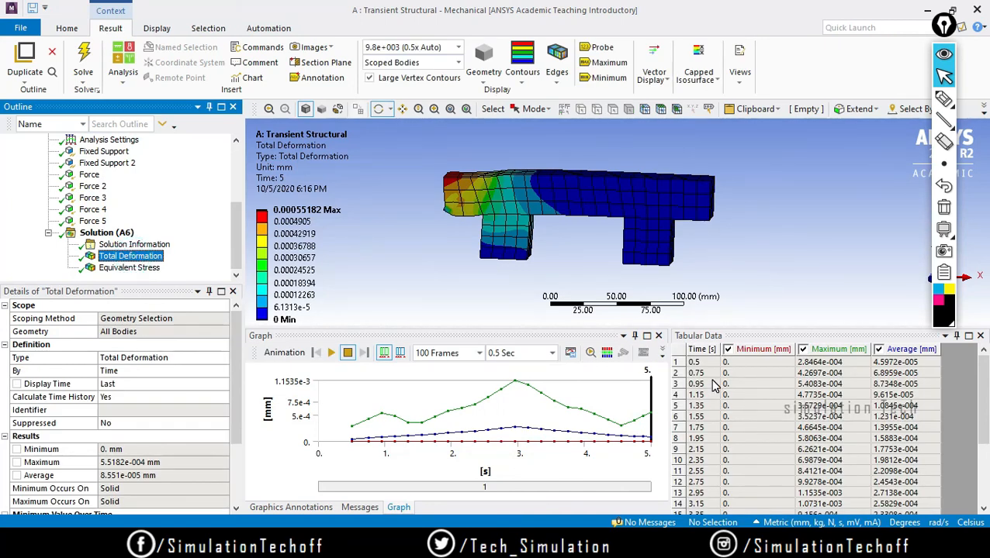
{"action": "left_click_drag", "start_coordinate": [983, 399], "coordinate": [983, 364]}
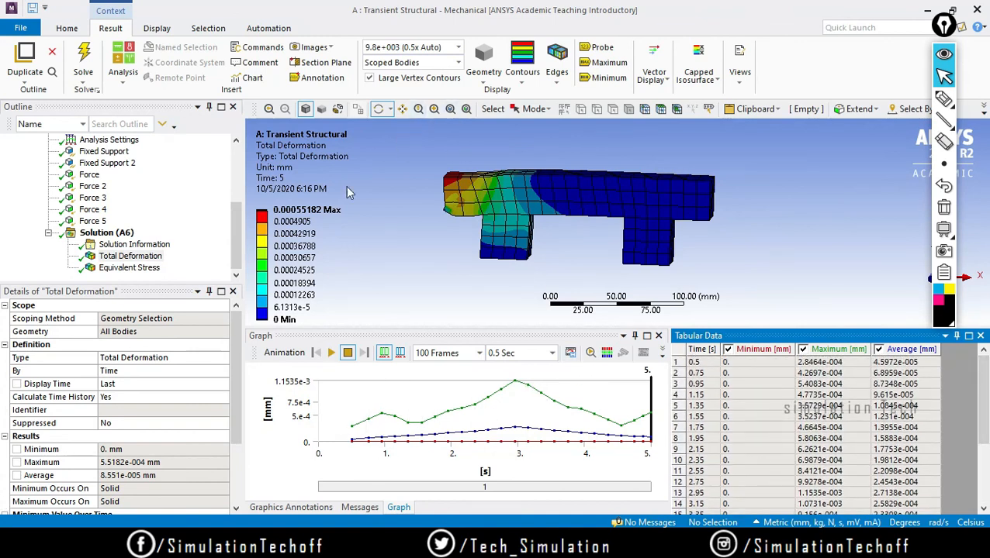
Make the outline tree area taller and show the analysis settings again.
{"action": "left_click_drag", "start_coordinate": [239, 244], "coordinate": [223, 175]}
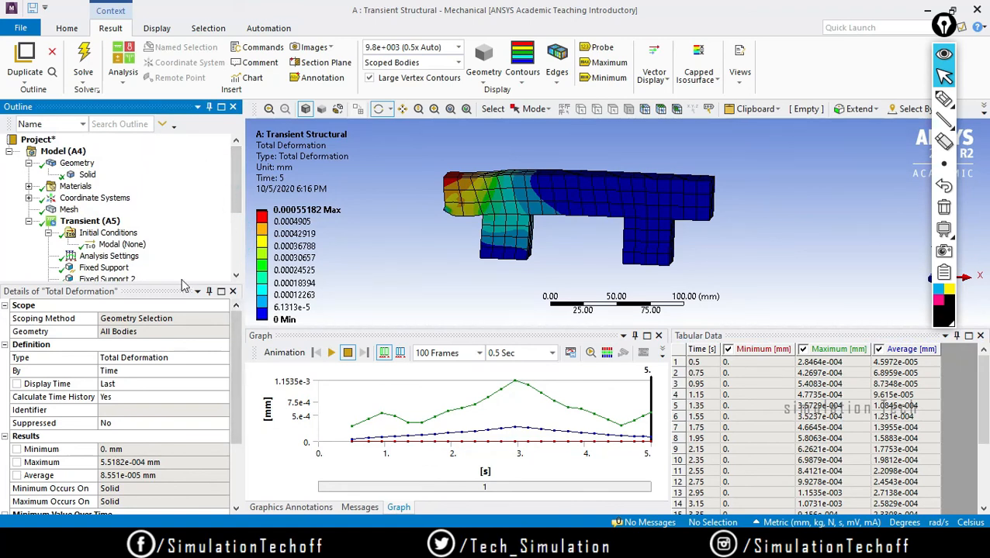
{"action": "left_click_drag", "start_coordinate": [181, 282], "coordinate": [181, 309]}
{"action": "left_click", "coordinate": [112, 257]}
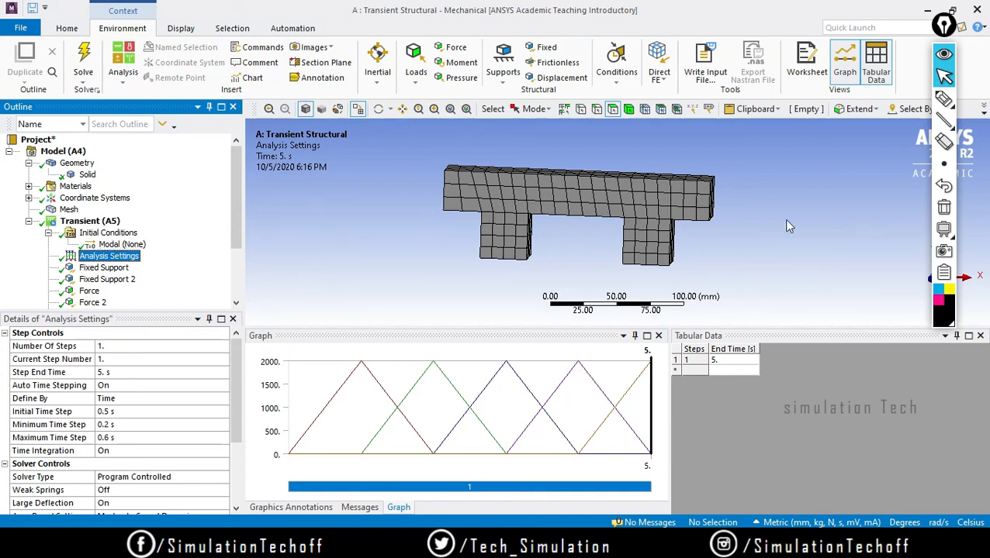
Handwrite "Full" and "Modal" with check marks beside the beam, and clear the annotations.
{"action": "left_click", "coordinate": [943, 99]}
{"action": "mouse_move", "coordinate": [295, 225]}
{"action": "left_mouse_down"}
{"action": "mouse_move", "coordinate": [284, 248]}
{"action": "mouse_move", "coordinate": [340, 211]}
{"action": "mouse_move", "coordinate": [345, 224]}
{"action": "mouse_move", "coordinate": [415, 168]}
{"action": "left_mouse_up"}
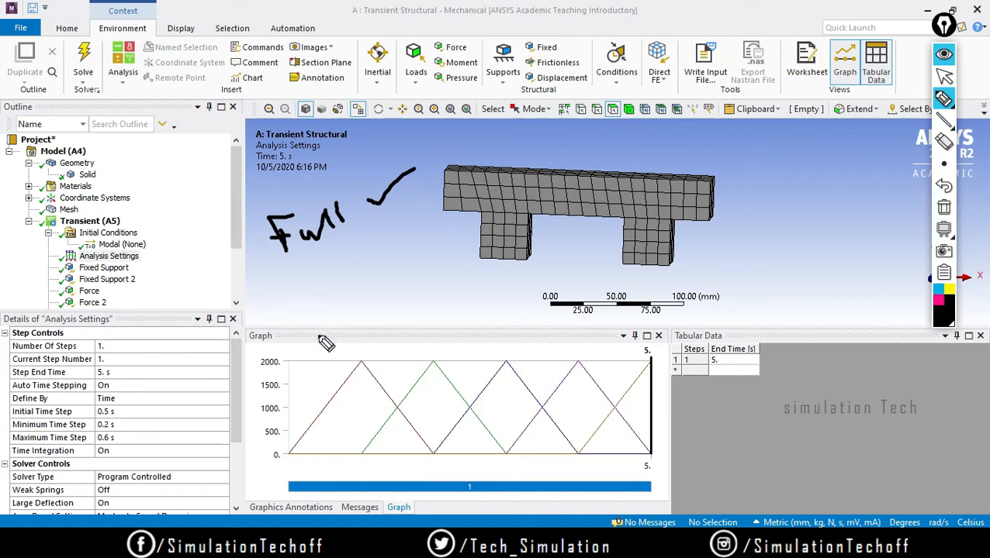
{"action": "mouse_move", "coordinate": [304, 309]}
{"action": "left_mouse_down"}
{"action": "mouse_move", "coordinate": [331, 298]}
{"action": "mouse_move", "coordinate": [327, 287]}
{"action": "mouse_move", "coordinate": [374, 282]}
{"action": "mouse_move", "coordinate": [385, 275]}
{"action": "mouse_move", "coordinate": [380, 262]}
{"action": "mouse_move", "coordinate": [400, 266]}
{"action": "left_mouse_up"}
{"action": "left_click_drag", "start_coordinate": [410, 231], "coordinate": [442, 191]}
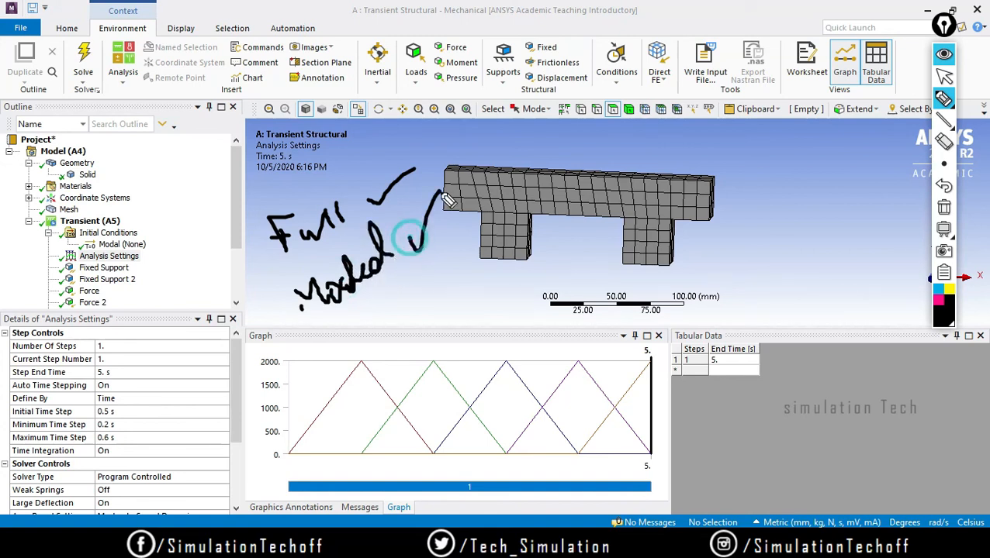
{"action": "left_click", "coordinate": [951, 208]}
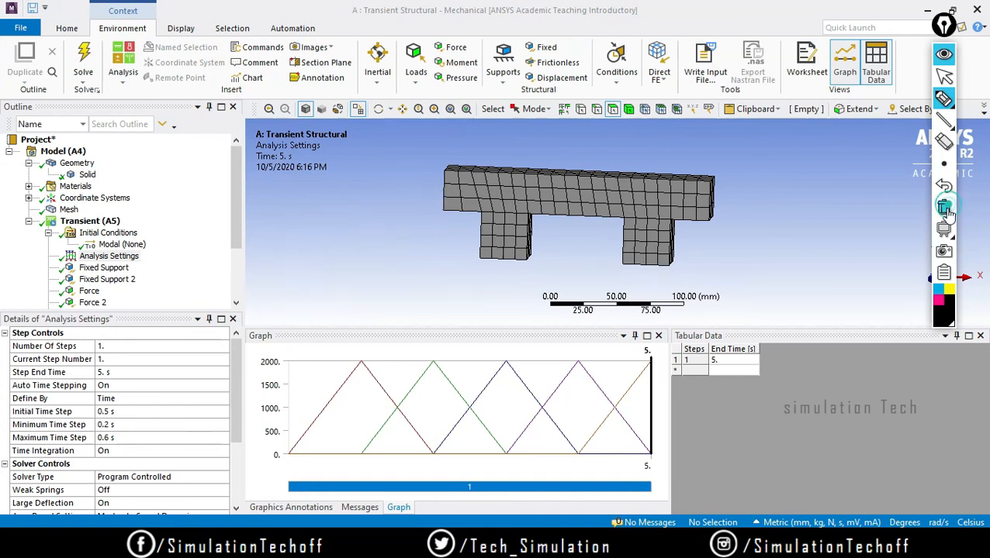
Enlarge the graphics view by shrinking the graph area, and view the equivalent stress and total deformation results.
{"action": "left_click_drag", "start_coordinate": [785, 330], "coordinate": [782, 407]}
{"action": "left_click_drag", "start_coordinate": [234, 223], "coordinate": [235, 271]}
{"action": "left_click", "coordinate": [128, 291]}
{"action": "left_click", "coordinate": [124, 303]}
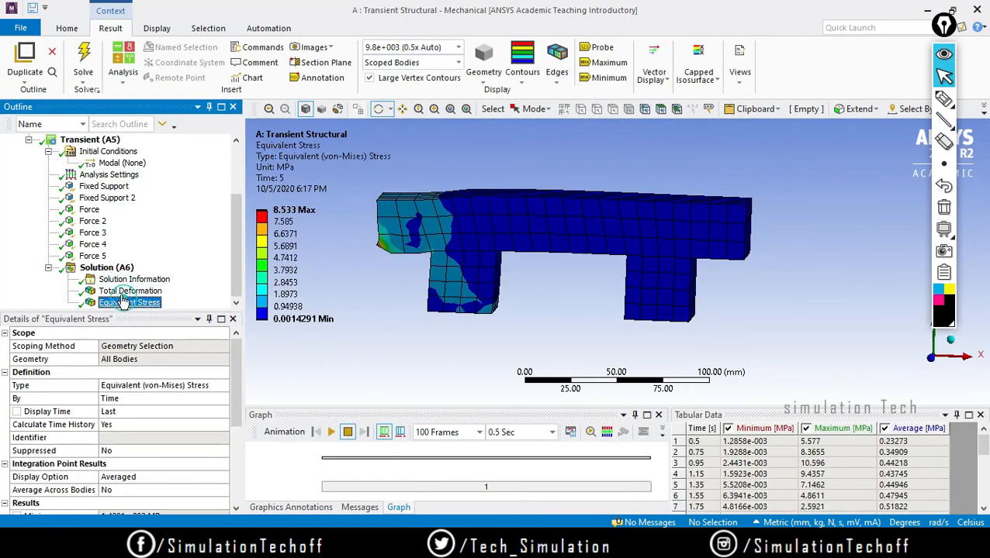
{"action": "left_click", "coordinate": [116, 291]}
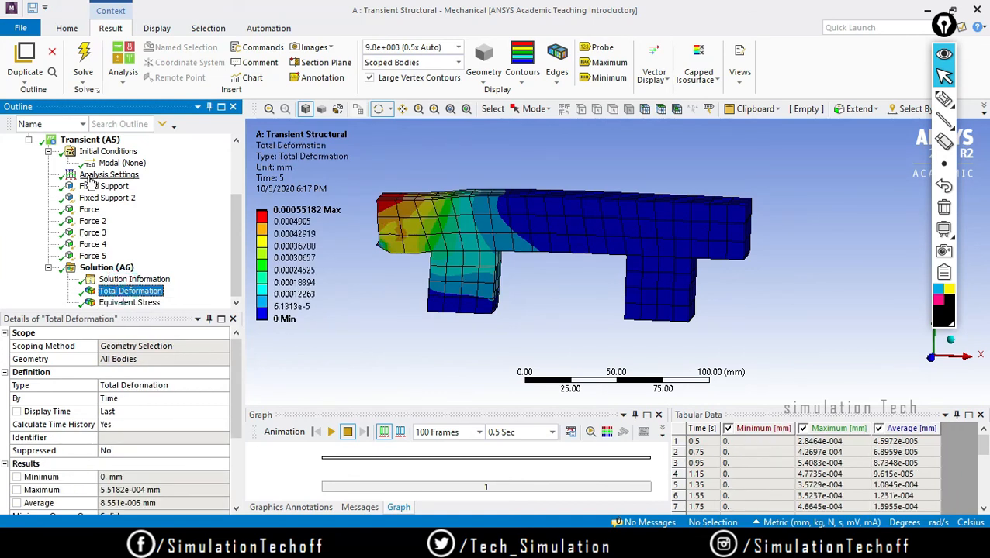
Switch to the Google Meet window in Chrome and move the annotation toolbar slightly aside.
{"action": "left_click", "coordinate": [516, 543]}
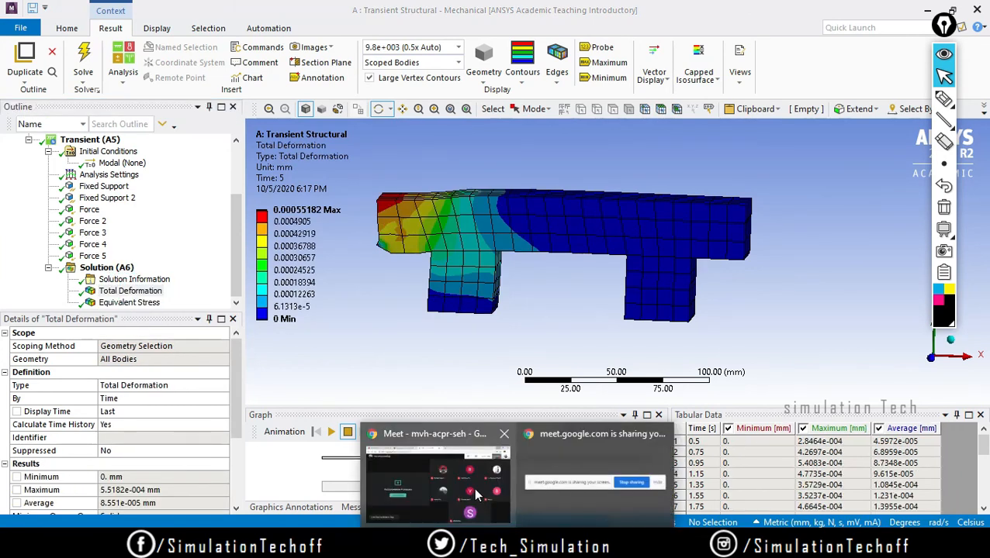
{"action": "left_click", "coordinate": [474, 488]}
{"action": "left_click", "coordinate": [337, 144]}
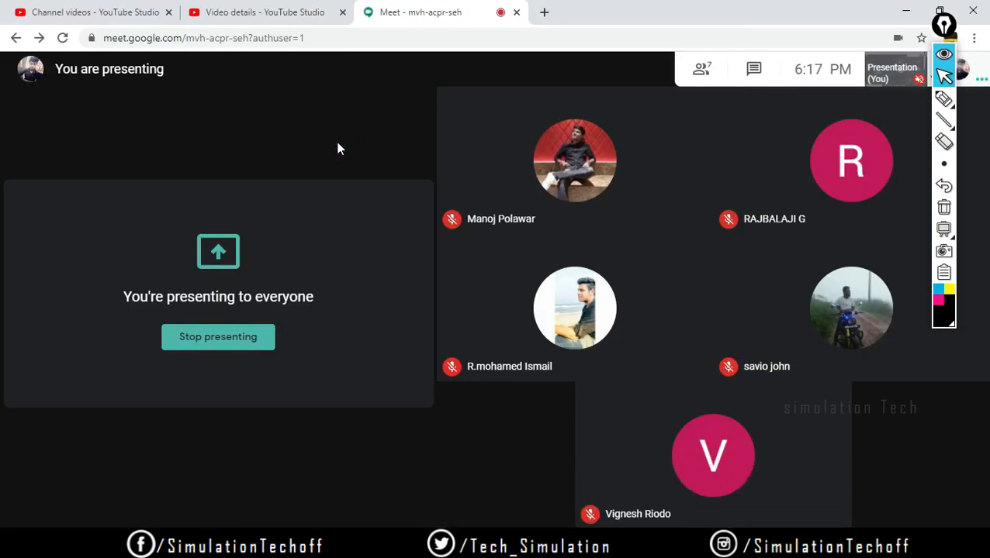
{"action": "mouse_move", "coordinate": [944, 27]}
{"action": "left_mouse_down"}
{"action": "mouse_move", "coordinate": [971, 37]}
{"action": "mouse_move", "coordinate": [959, 51]}
{"action": "left_mouse_up"}
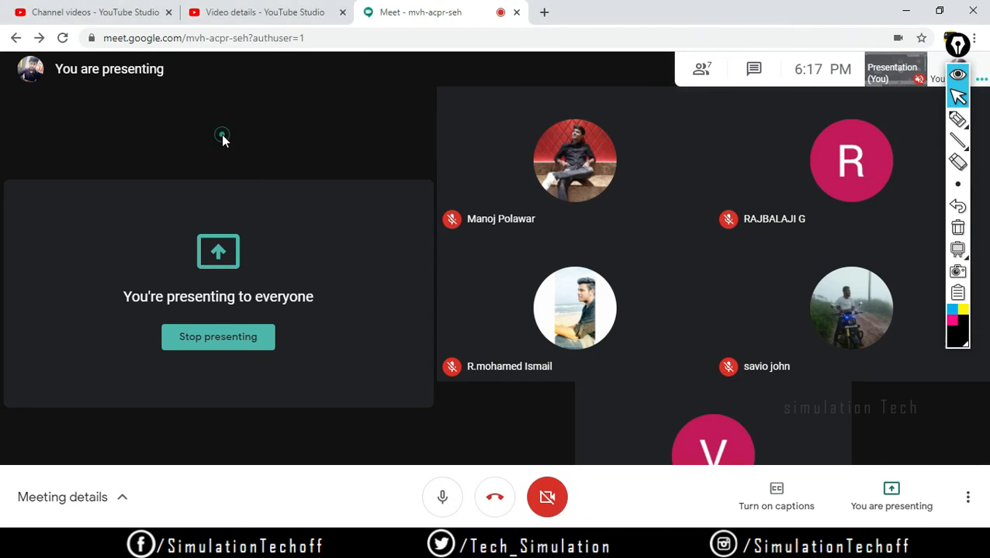